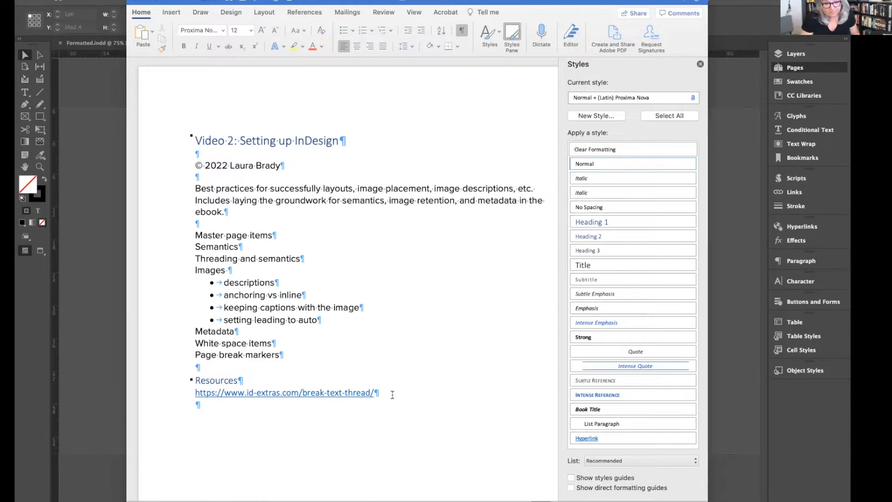
Switch from the Word outline to the Video2.indd document in InDesign and reposition the floating Paragraph and Character Styles panels
left_click(391, 334)
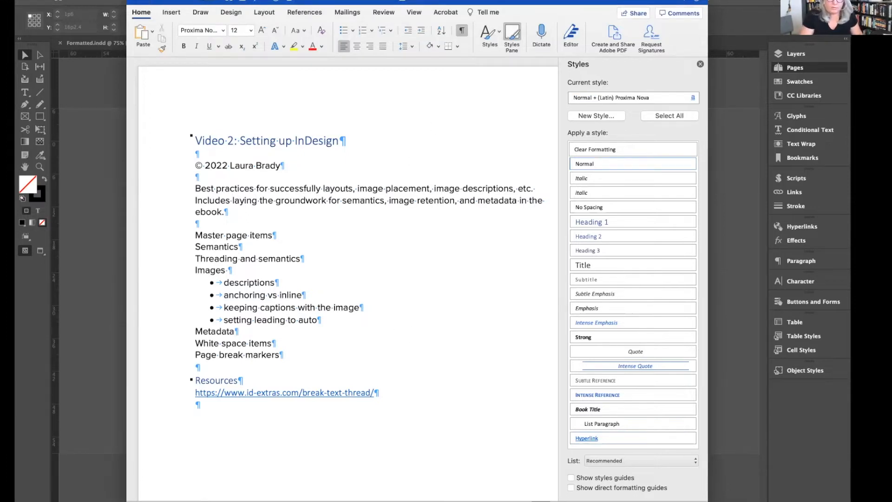
left_click_drag(490, 1, 1, 14)
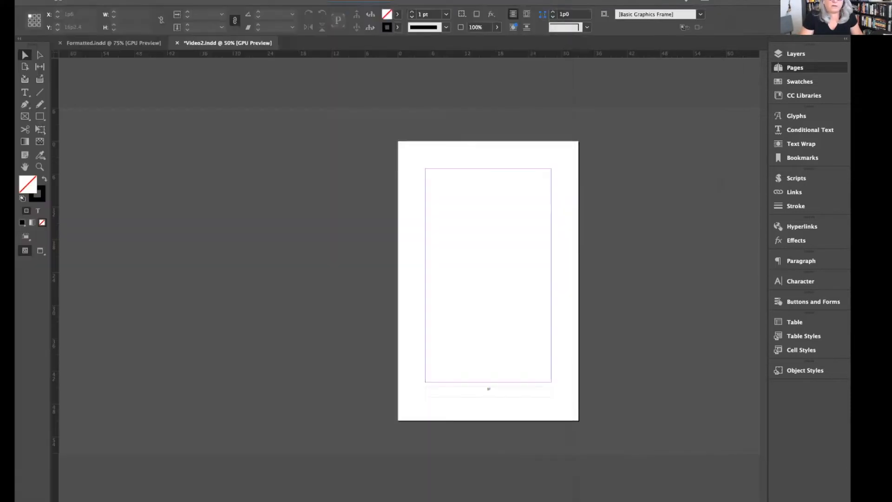
left_click(172, 174)
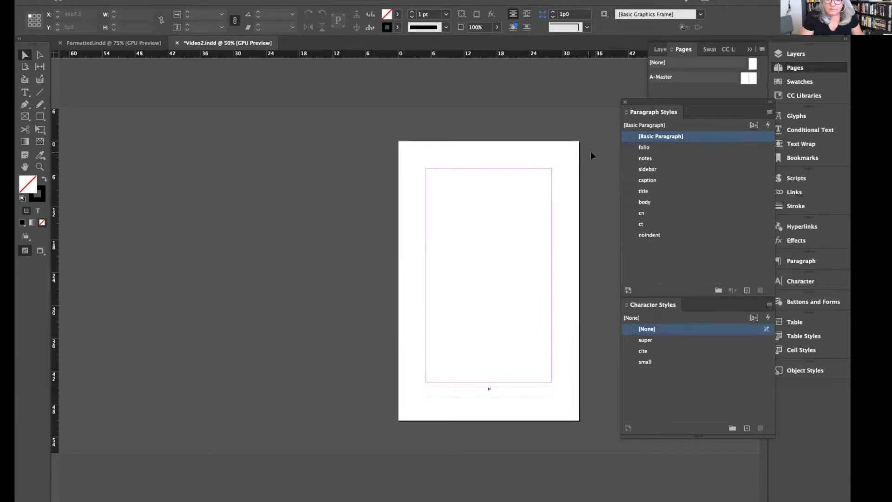
left_click_drag(661, 102, 649, 134)
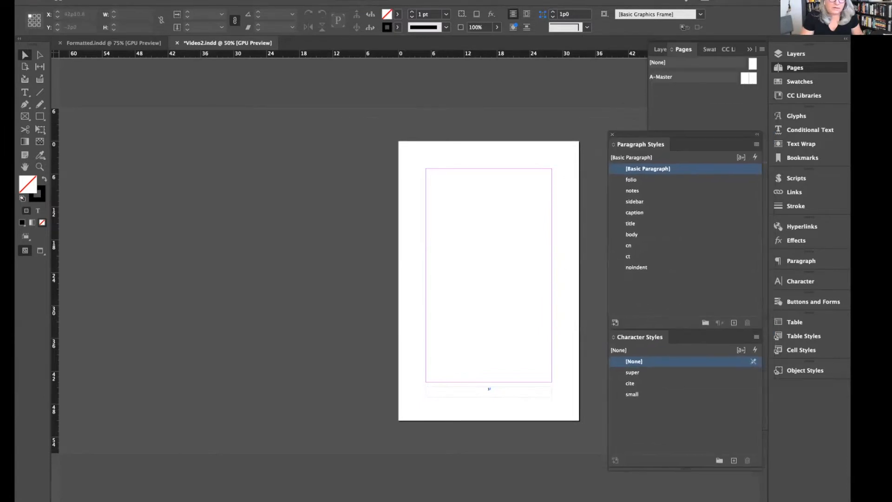
Review the page size, facing pages and margin settings in the document setup
left_click(69, 1)
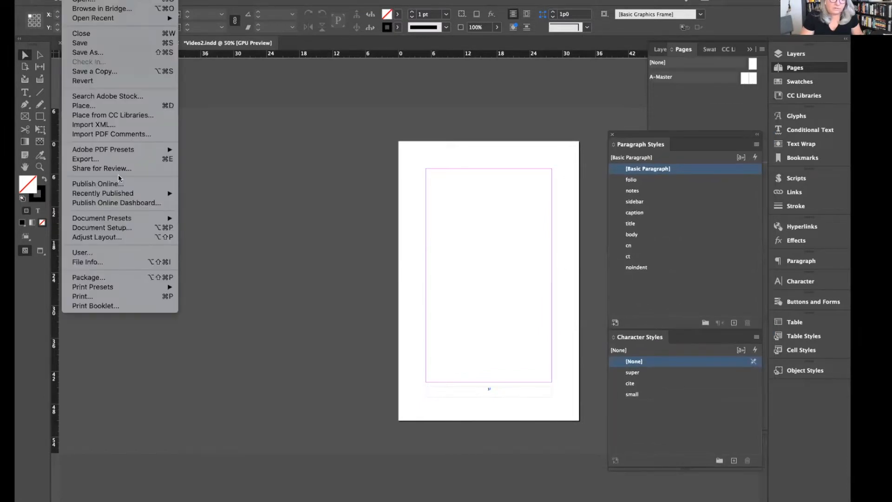
left_click(134, 230)
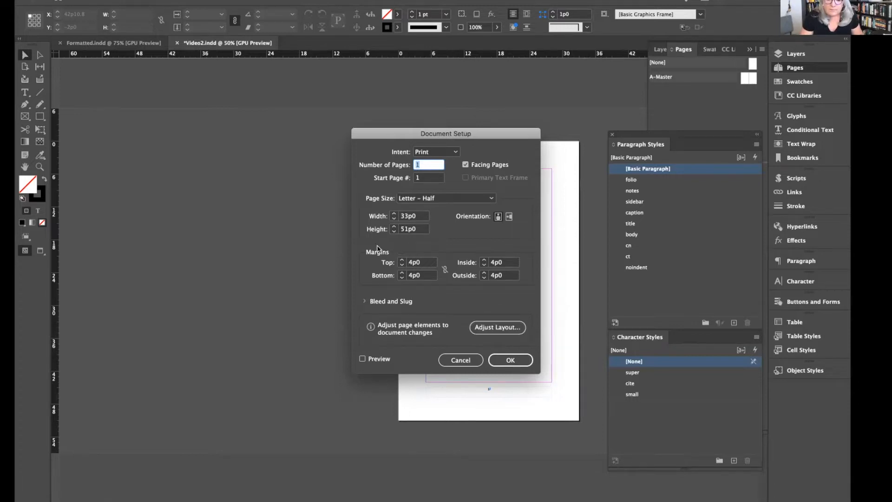
left_click(509, 360)
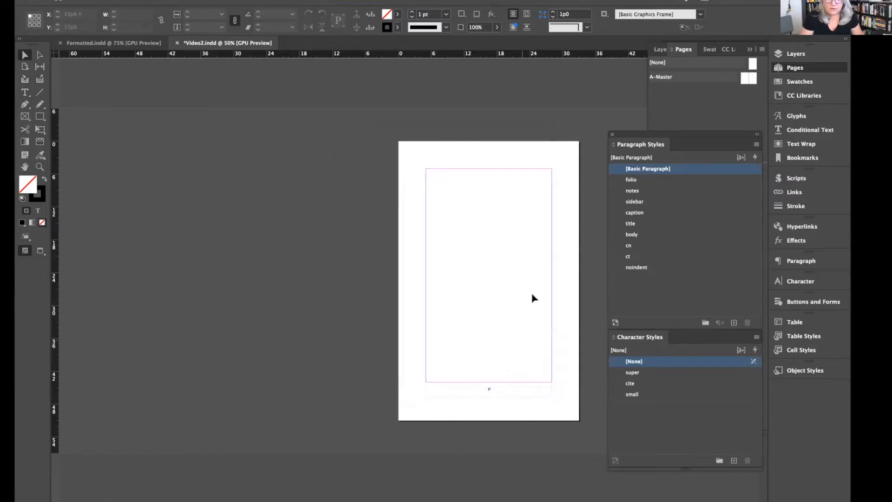
Move the floating styles panels clear of the Pages panel, examine the A-Master spread, and return to page 1
left_click_drag(629, 135, 85, 105)
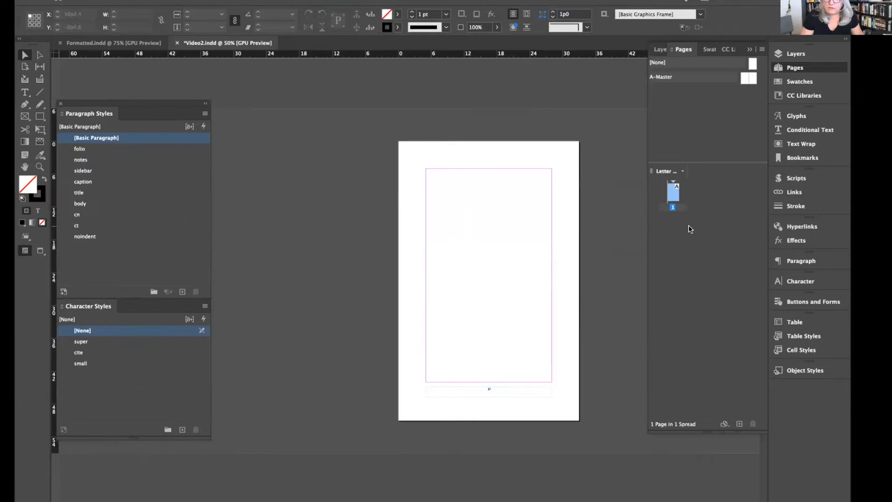
double_click(744, 78)
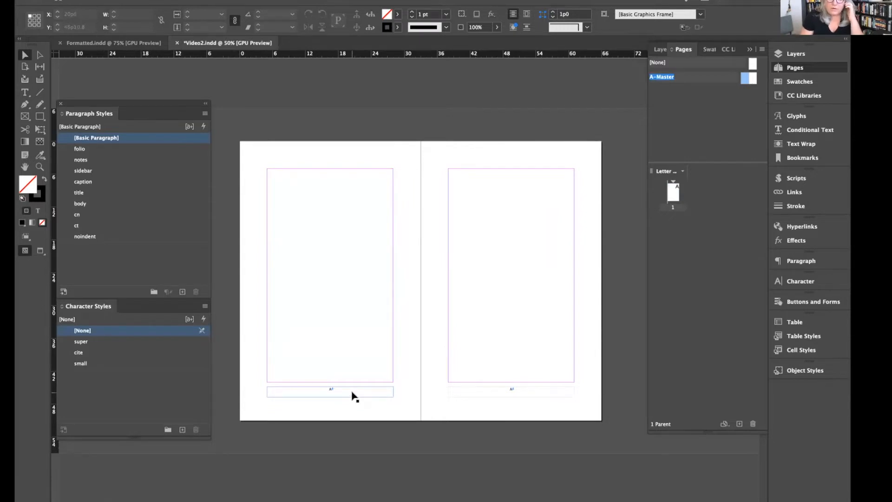
double_click(672, 206)
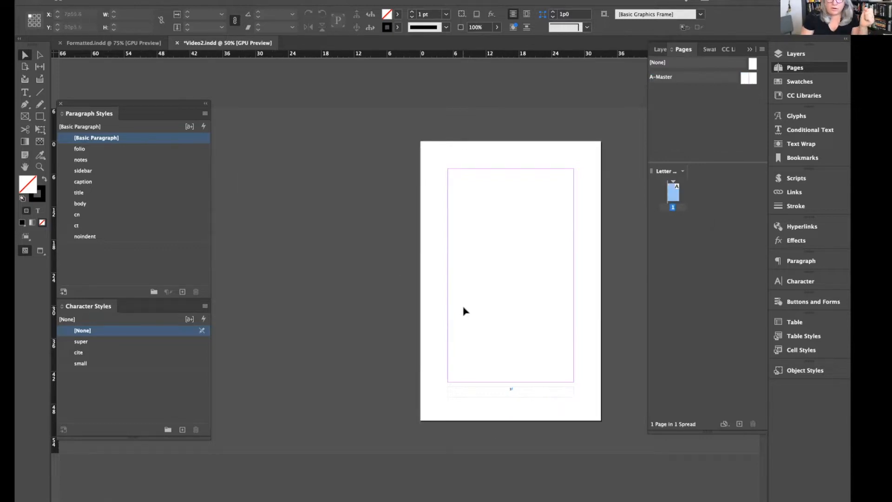
Override the page-number frame from the A-Master on page 1, inspect it up close, and deselect it
left_click(494, 394, "shift+super")
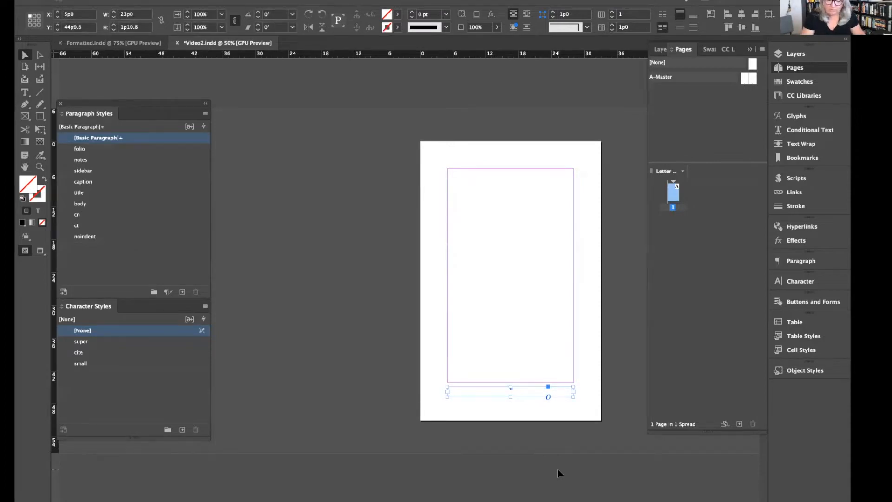
key("super+equal")
key("super+equal")
key("super+equal")
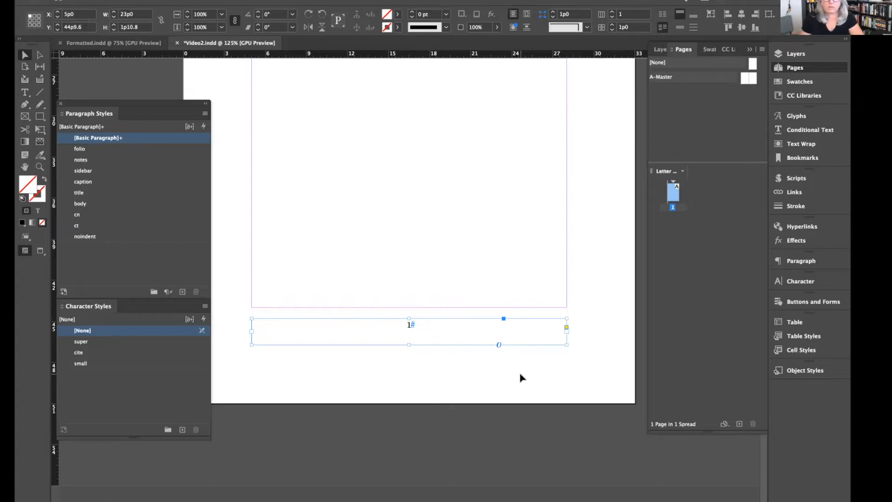
left_click(541, 394)
key("super+minus")
key("super+minus")
key("super+minus")
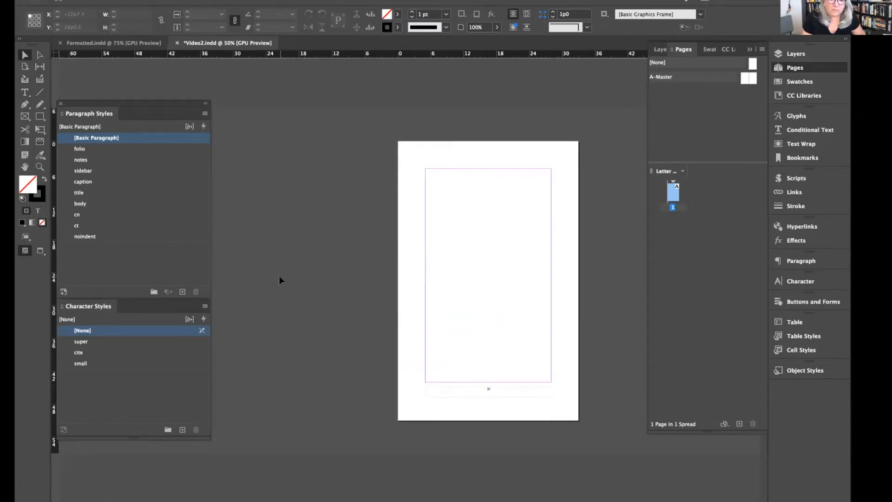
Reposition the floating styles panels beside the toolbox and choose the Typography workspace
left_click_drag(150, 108, 172, 89)
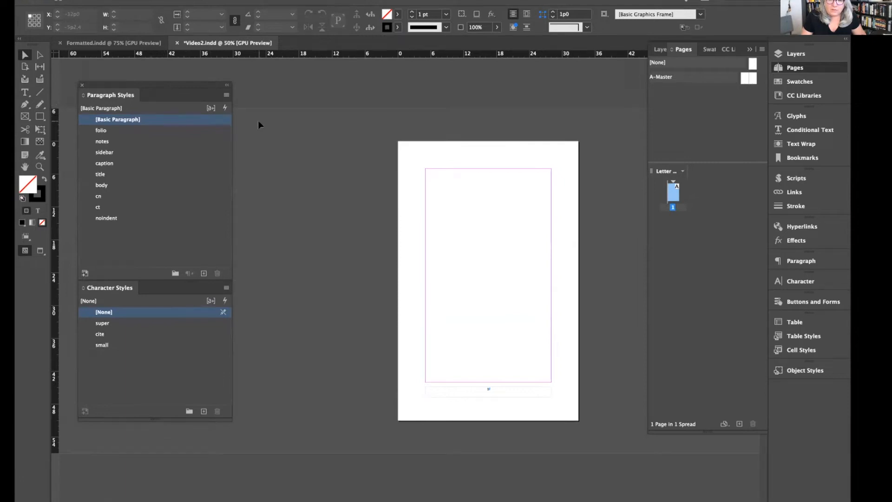
left_click(736, 2)
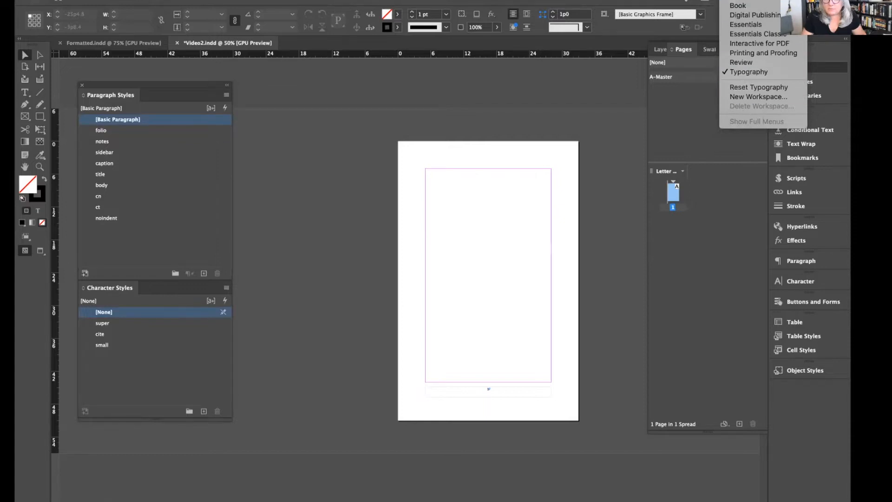
left_click(730, 73)
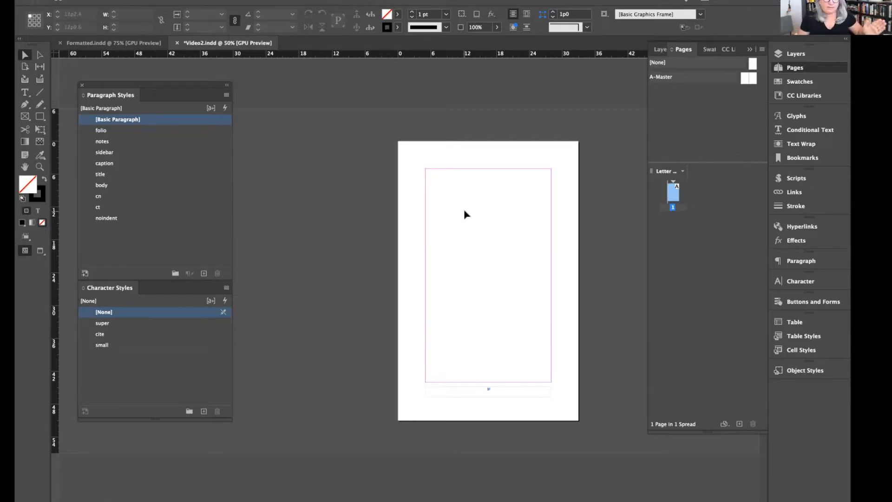
Start placing a file from the SaskBooks folder on the Desktop
key("super+d")
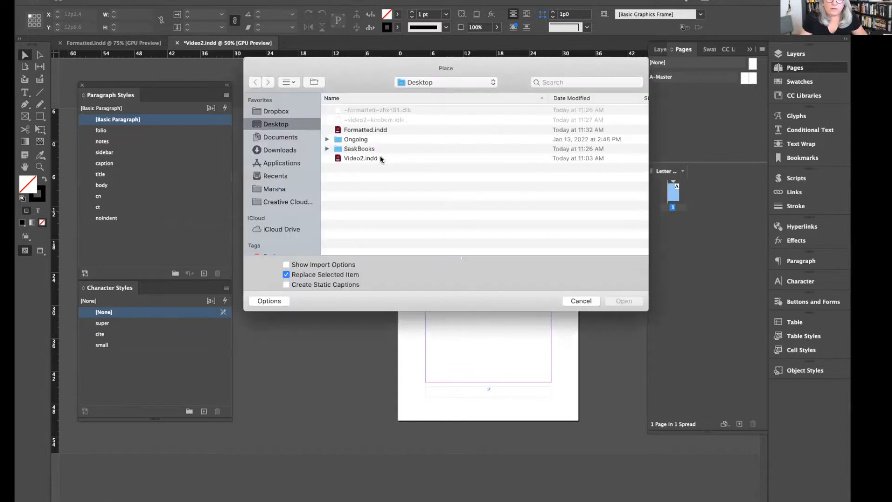
double_click(361, 147)
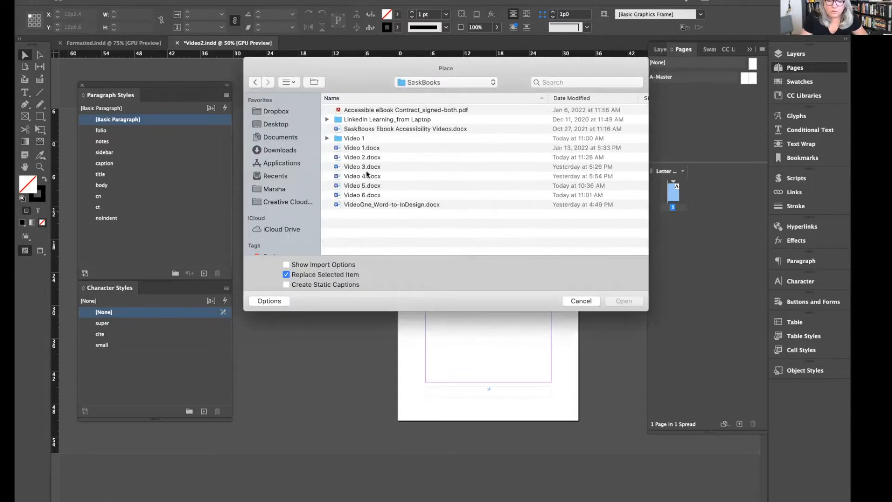
double_click(354, 139)
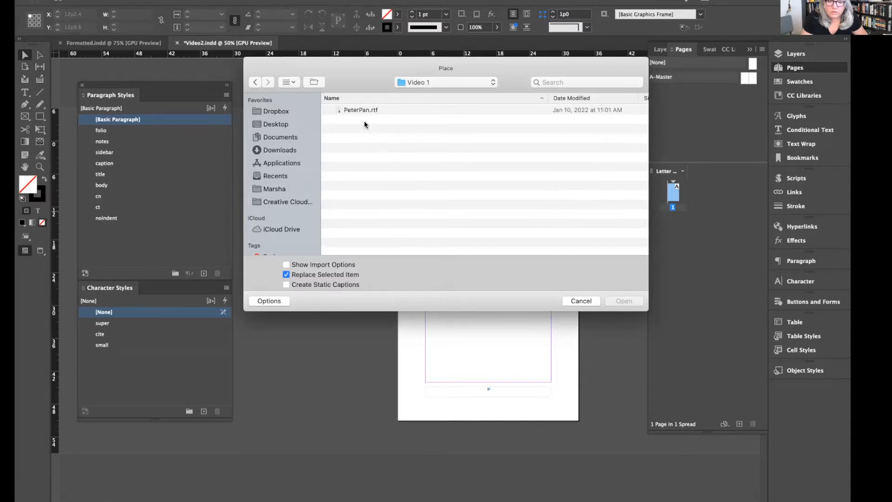
left_click(353, 108)
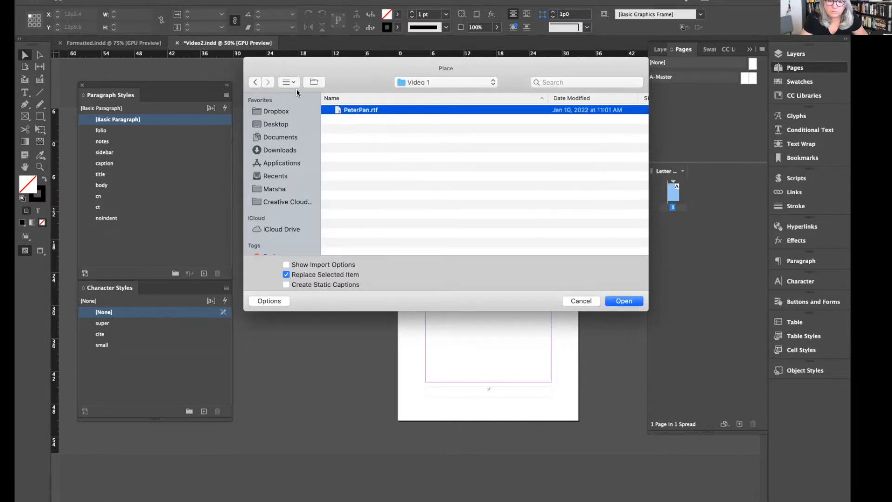
left_click(255, 82)
Place VideoOne_Word-to-InDesign.docx, skip replacing the missing fonts, and autoflow the text from the upper margin corner of page 1
left_click(394, 206)
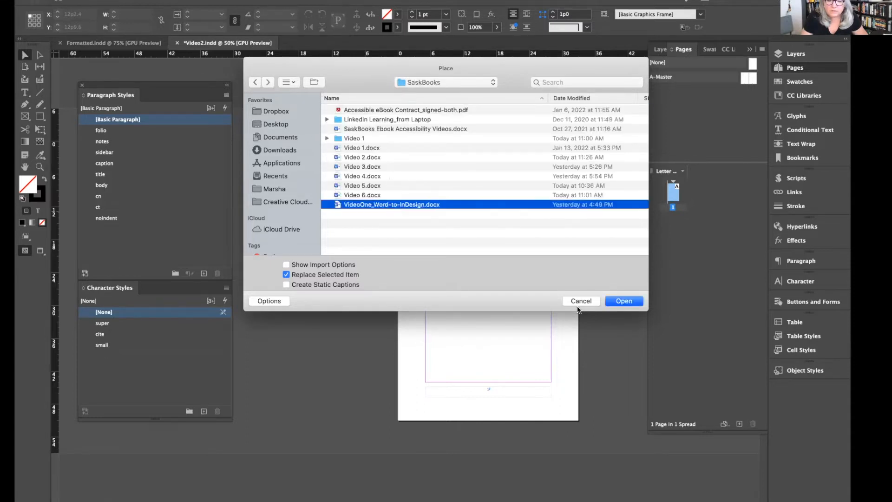
left_click(623, 301)
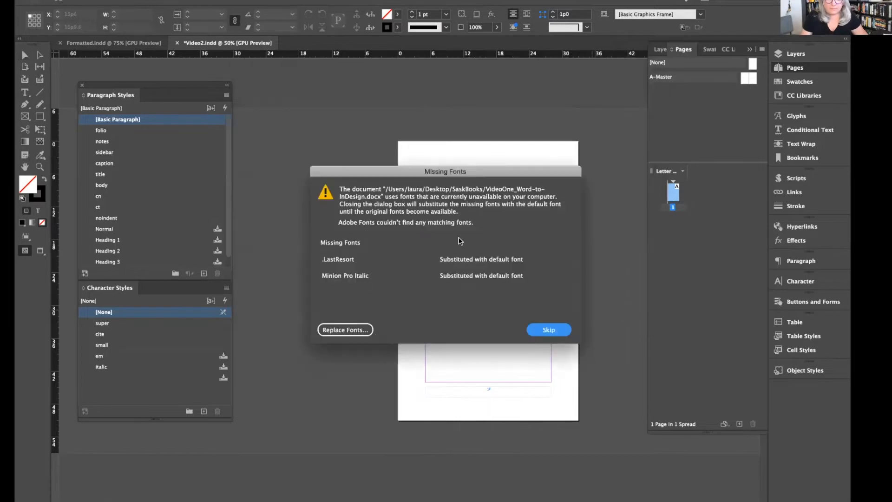
left_click(553, 330)
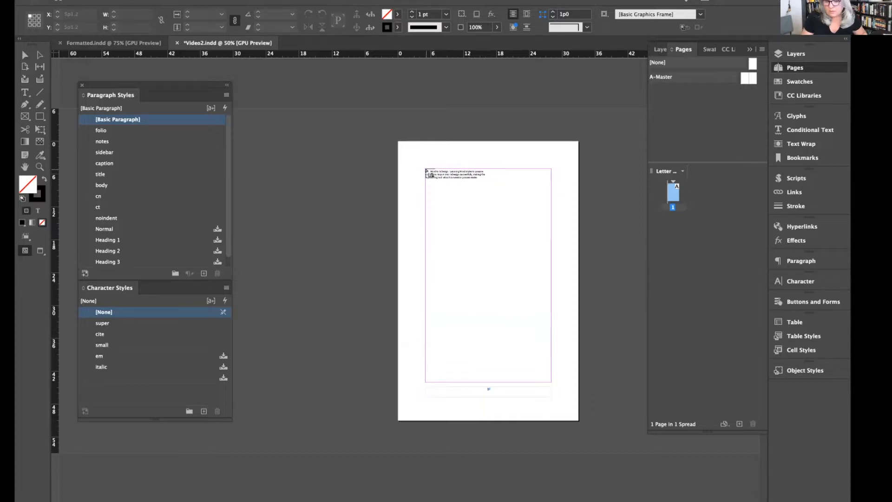
left_click(431, 175, "shift")
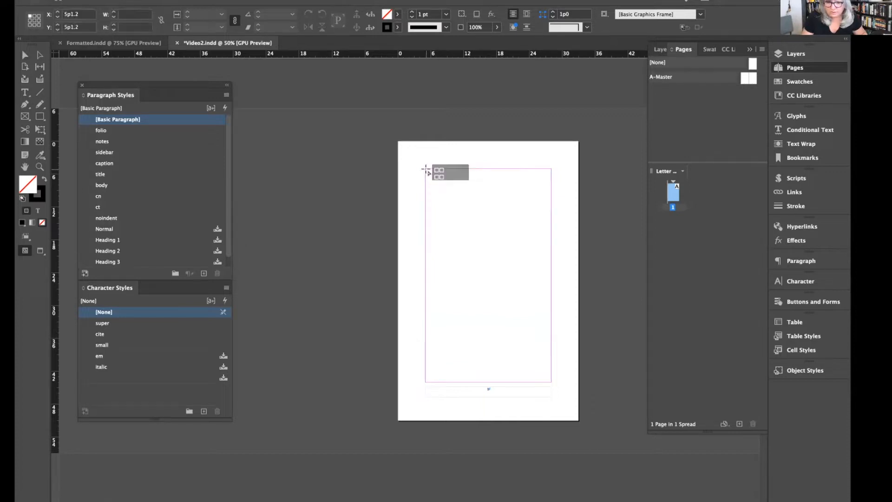
Look through the autoflowed pages and the paragraph styles that came in with the Word file
scroll(490, 357, "down", 10)
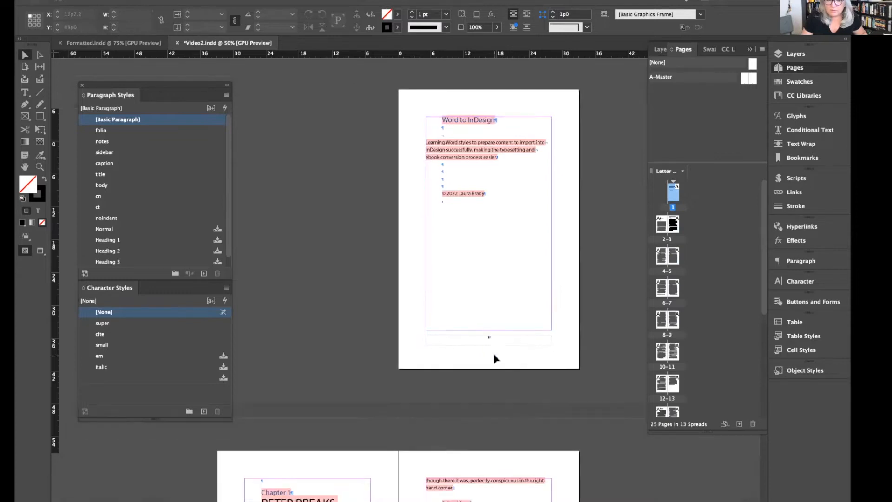
scroll(495, 356, "down", 15)
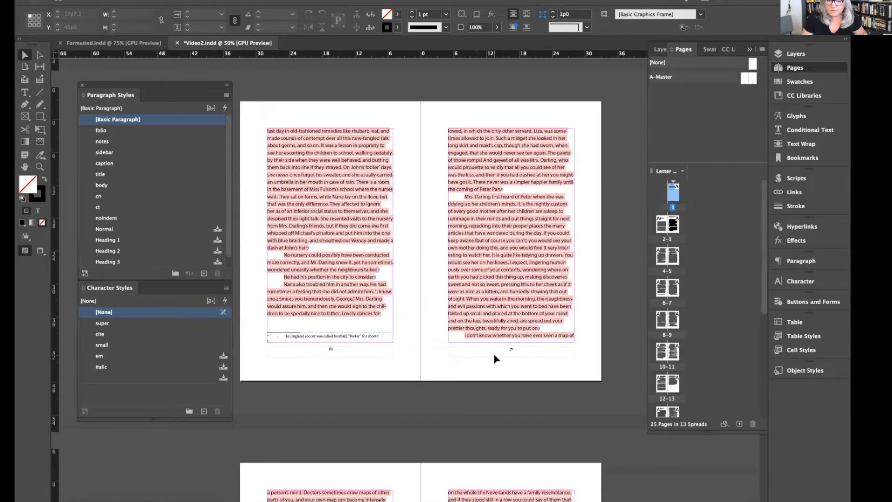
scroll(496, 358, "down", 20)
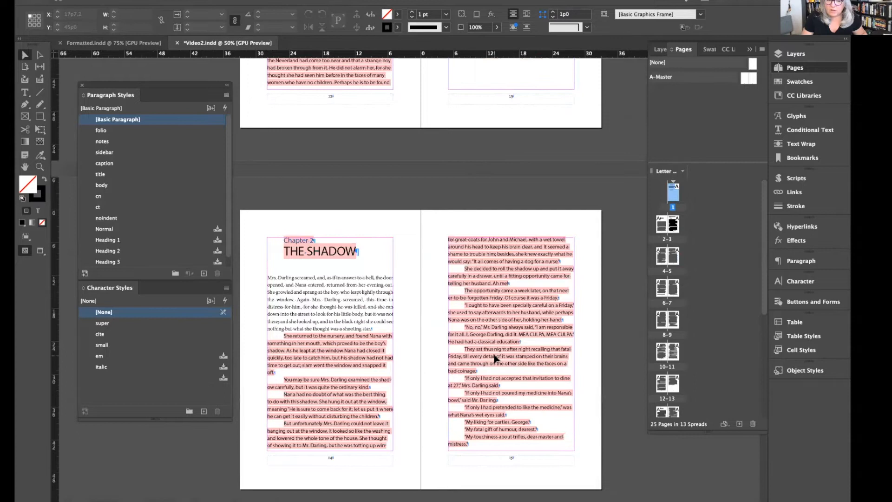
scroll(496, 358, "down", 3)
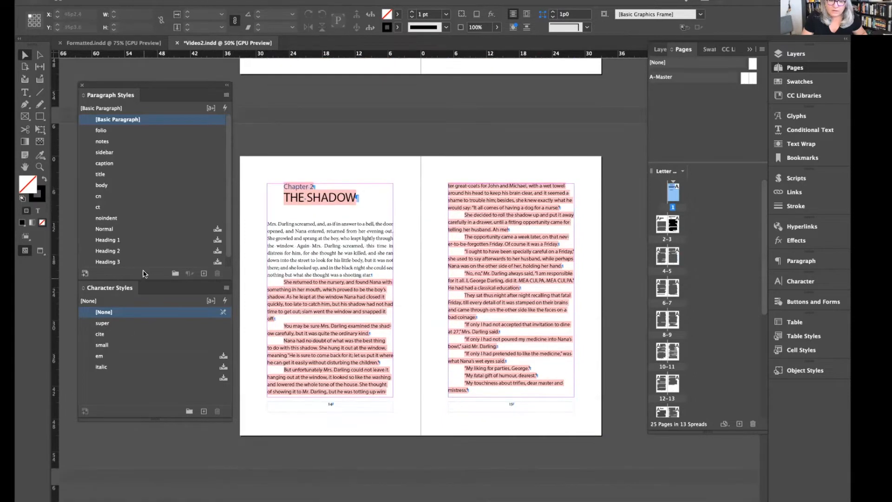
scroll(141, 257, "down", 1)
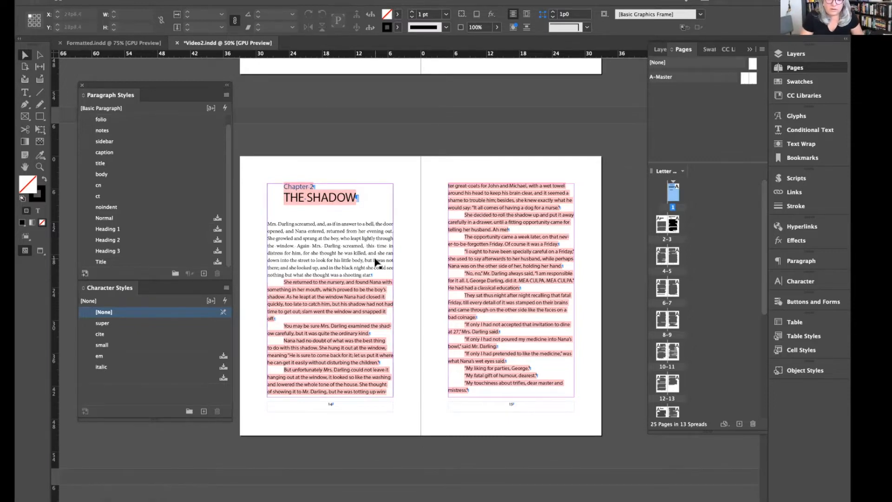
scroll(374, 262, "up", 15)
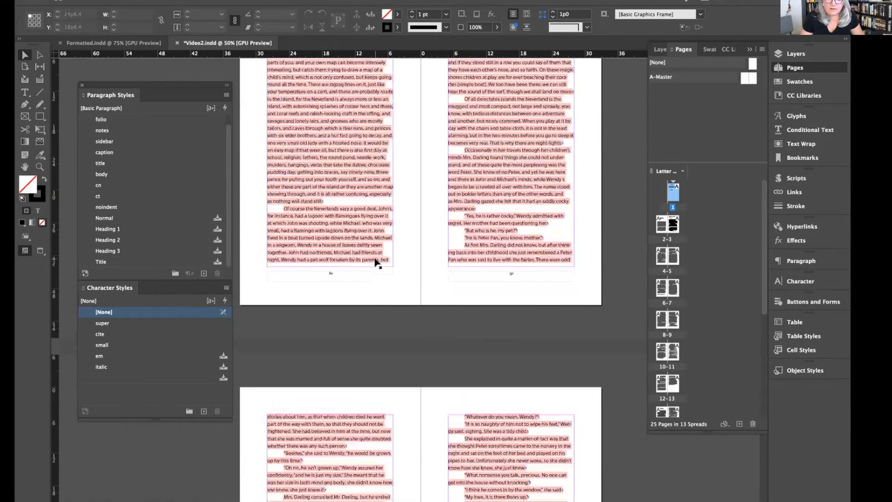
Select the body paragraph at the start of page 8 to check its font and paragraph style, and deselect it
triple_click(320, 172)
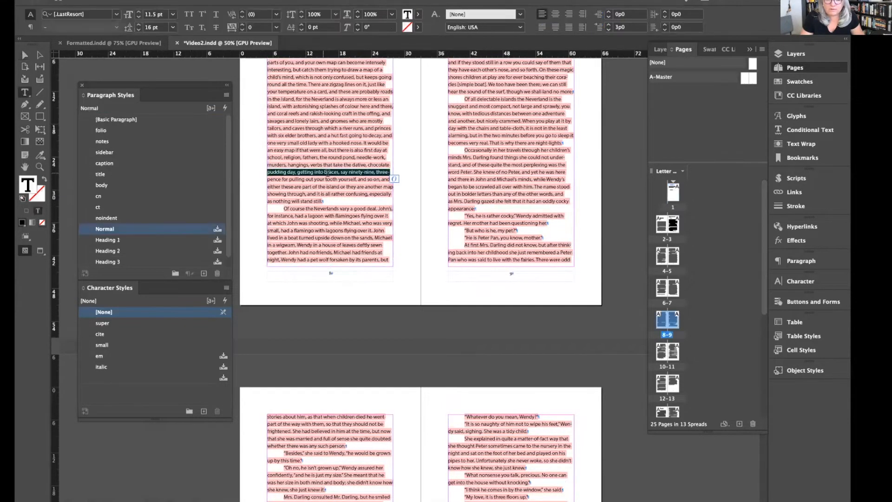
left_click(320, 163)
triple_click(321, 163)
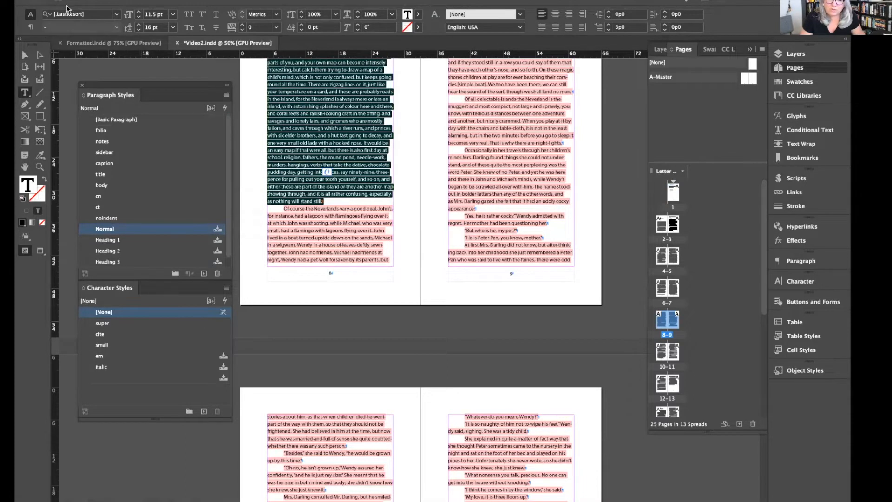
left_click(328, 177)
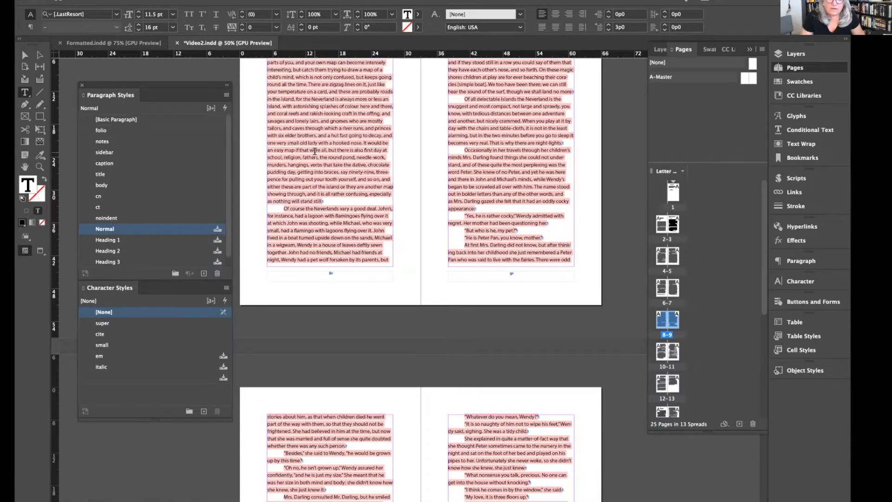
Remove the title, description and copyright text ahead of Chapter 1 so that the chapter opens on page 1
scroll(321, 162, "up", 5)
scroll(315, 151, "up", 5)
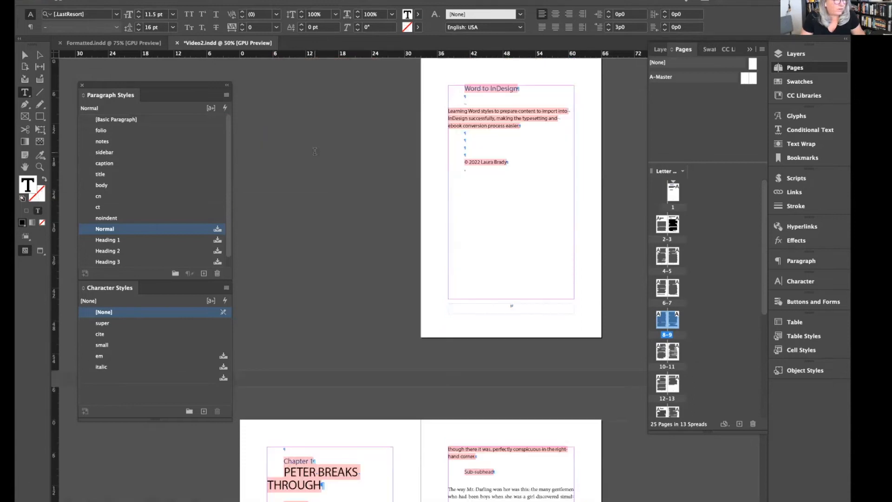
left_click(454, 152)
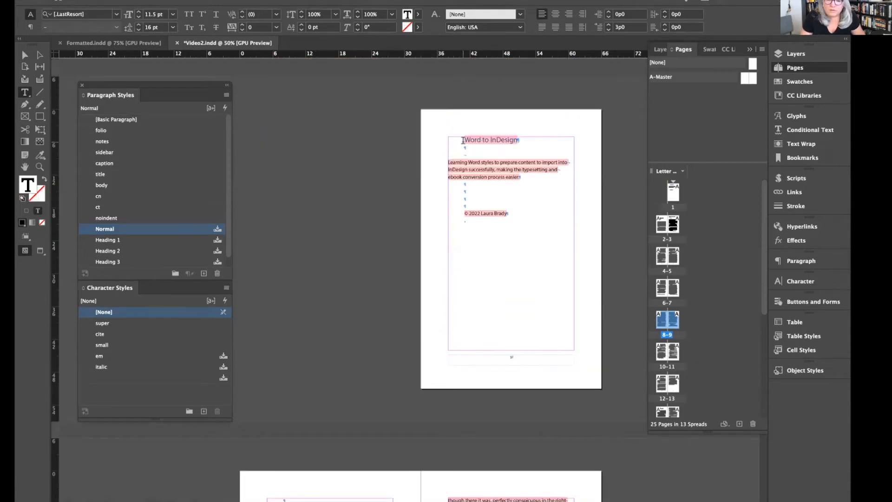
key("ctrl+a")
key("ctrl+v")
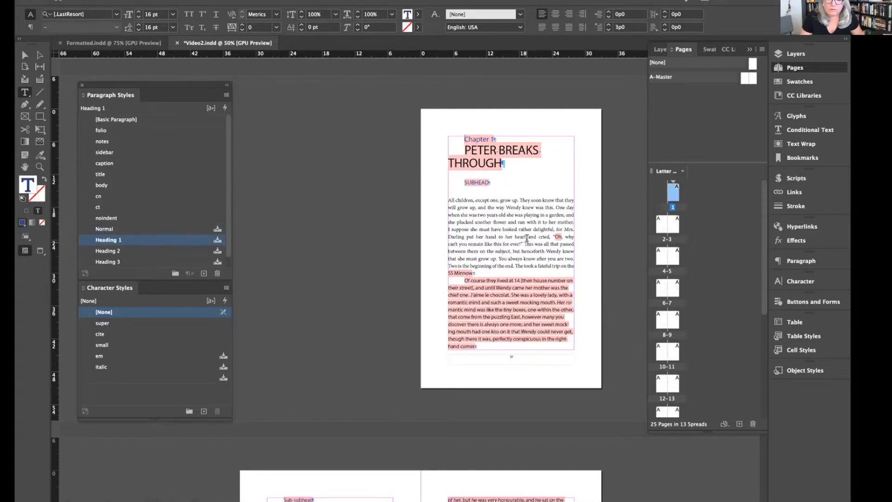
Delete the imported Heading 1 paragraph style used by the Chapter 1 line and replace it with cn
triple_click(473, 139)
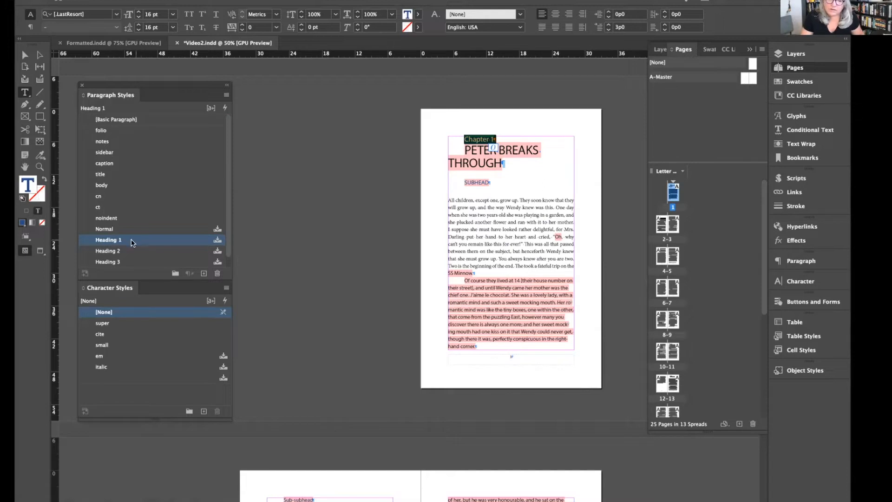
left_click(216, 274)
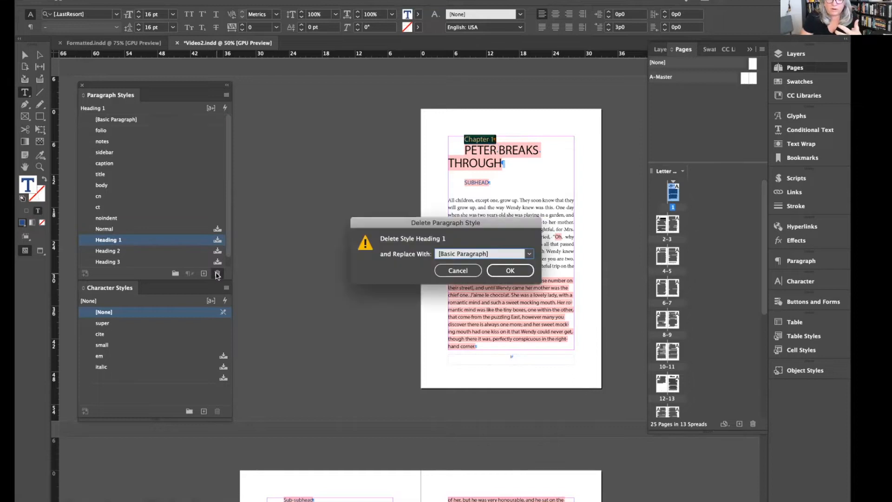
left_click(484, 256)
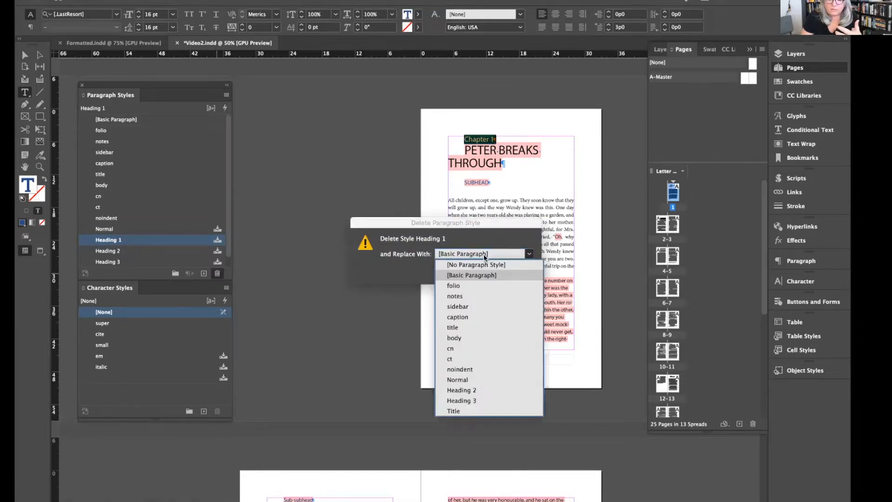
left_click(473, 349)
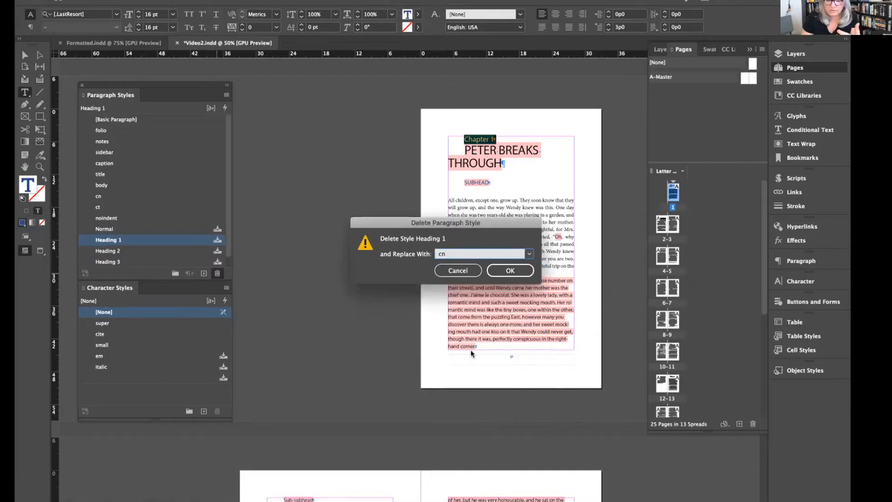
left_click(510, 270)
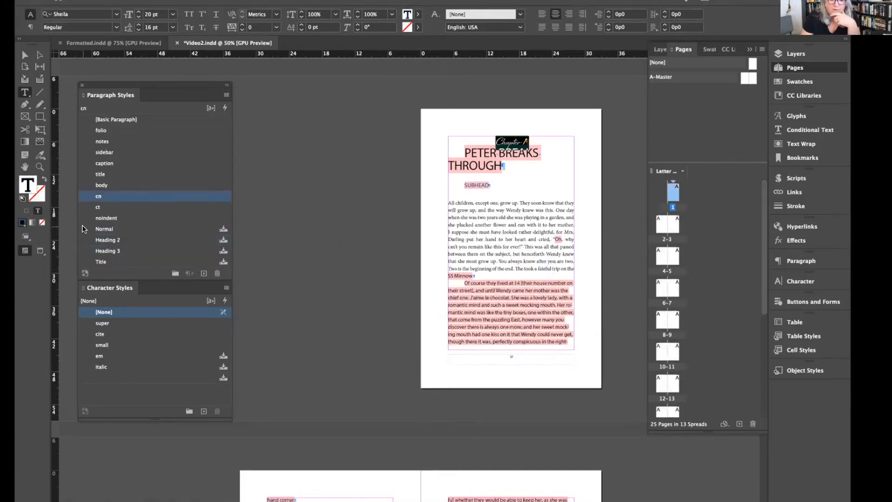
Delete the imported Title paragraph style used by the PETER BREAKS THROUGH line and replace it with ct
left_click(476, 165)
left_click_drag(485, 165, 464, 165)
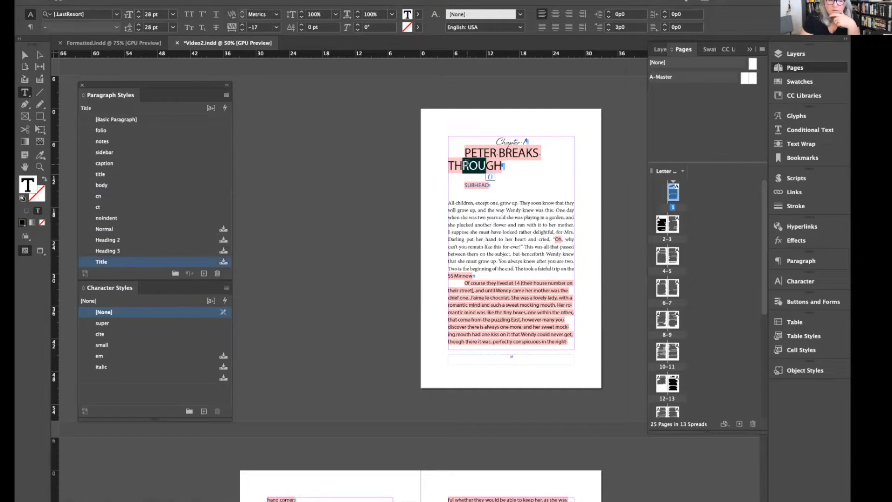
left_click(217, 273)
left_click(468, 255)
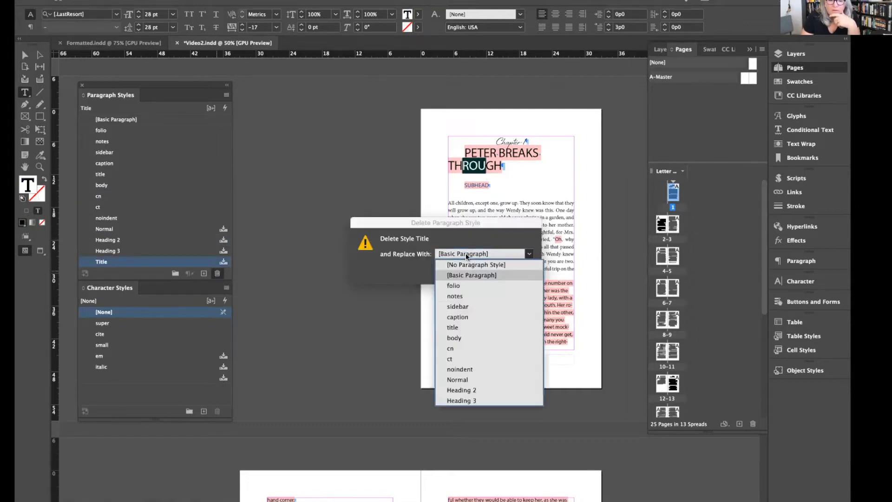
left_click(462, 362)
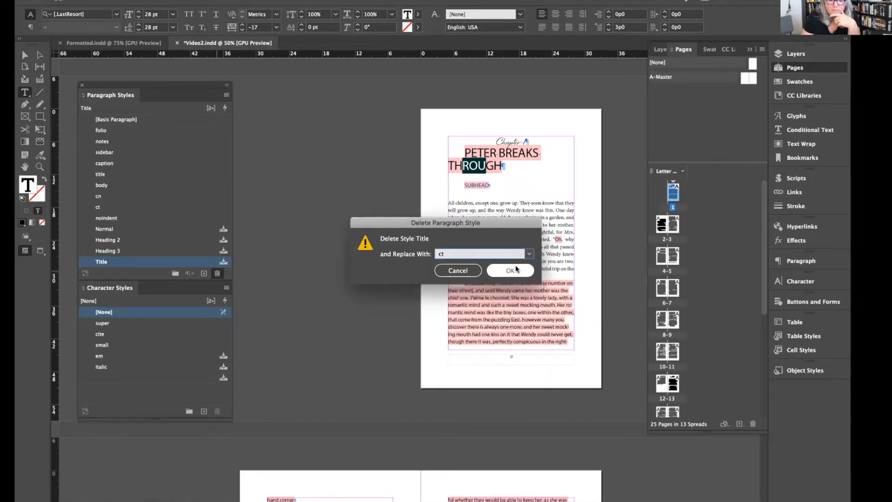
left_click(509, 270)
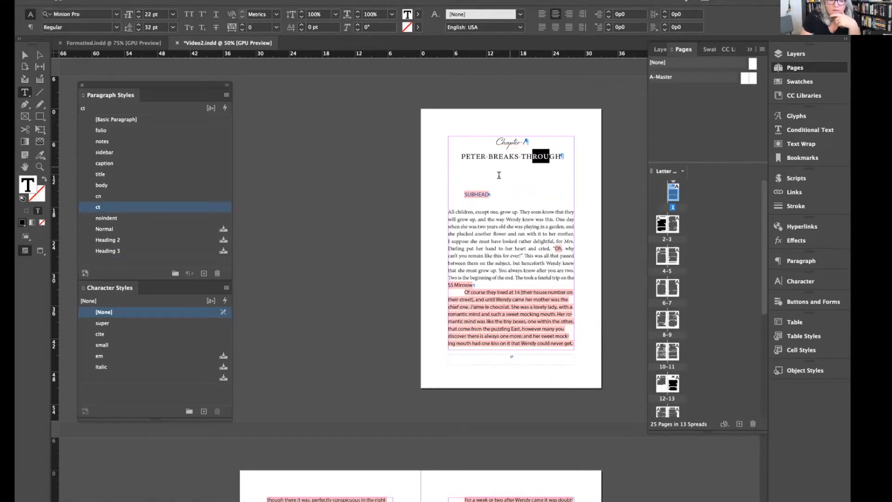
Select the SUBHEAD line below the chapter title and set its first-line indent to 0
left_click(477, 193)
left_click_drag(472, 193, 471, 193)
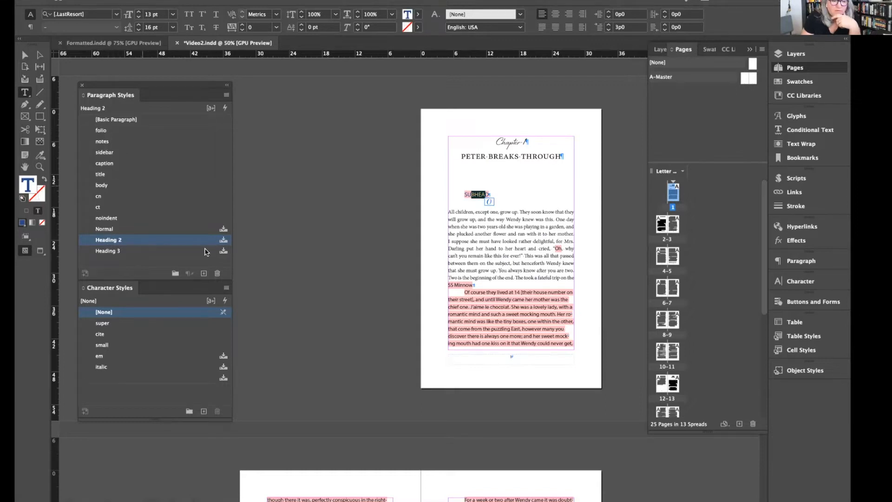
double_click(469, 194)
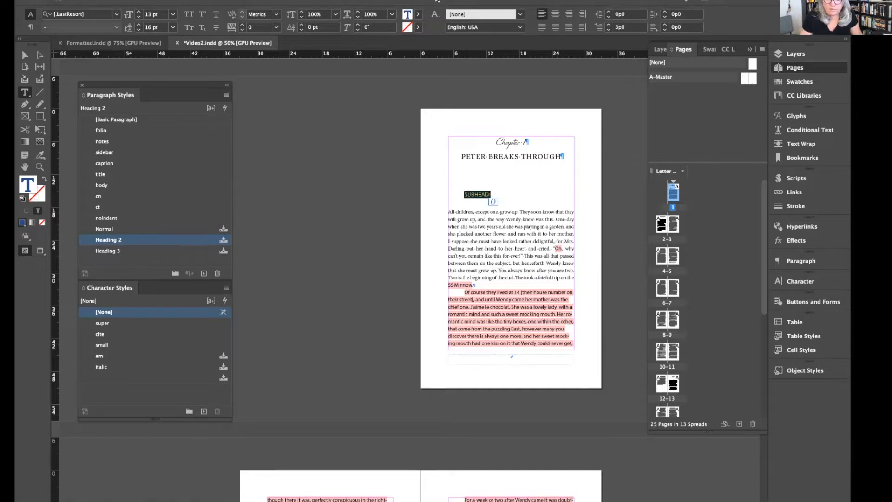
left_click(628, 27)
type("0")
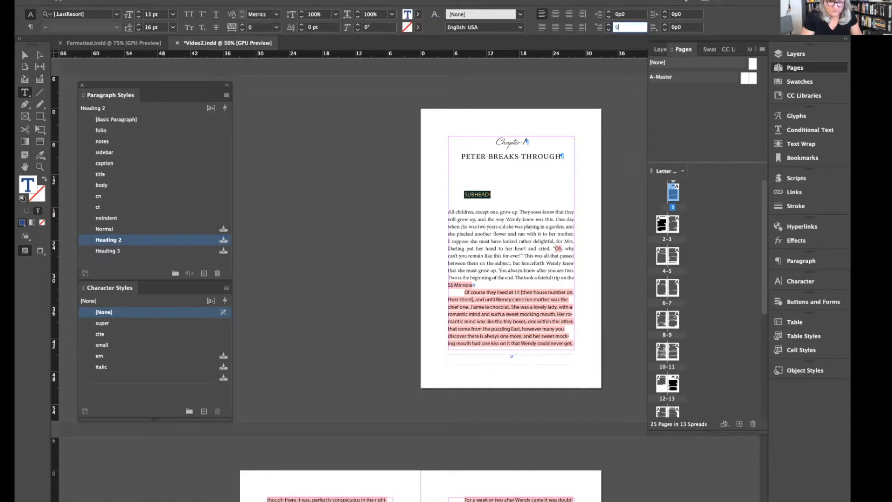
key("Return")
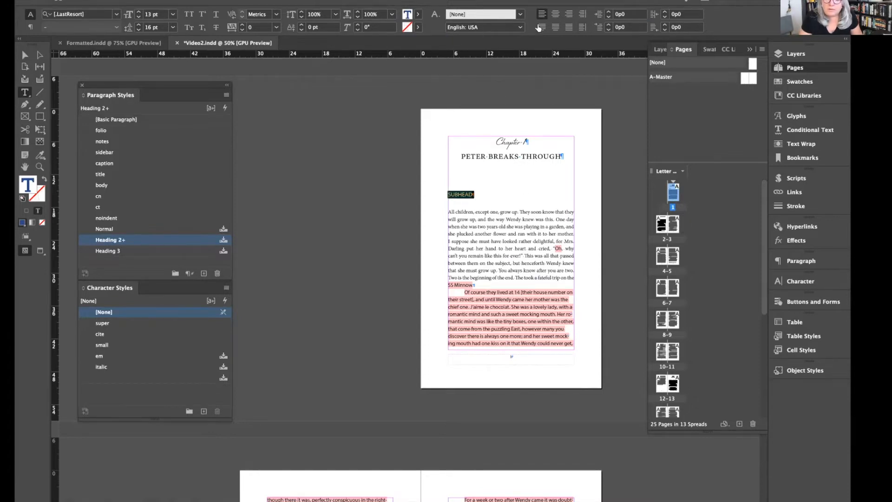
Set the SUBHEAD paragraph's space after to 0p0, and select the body paragraph below it to check its style
scroll(687, 232, "down", 3)
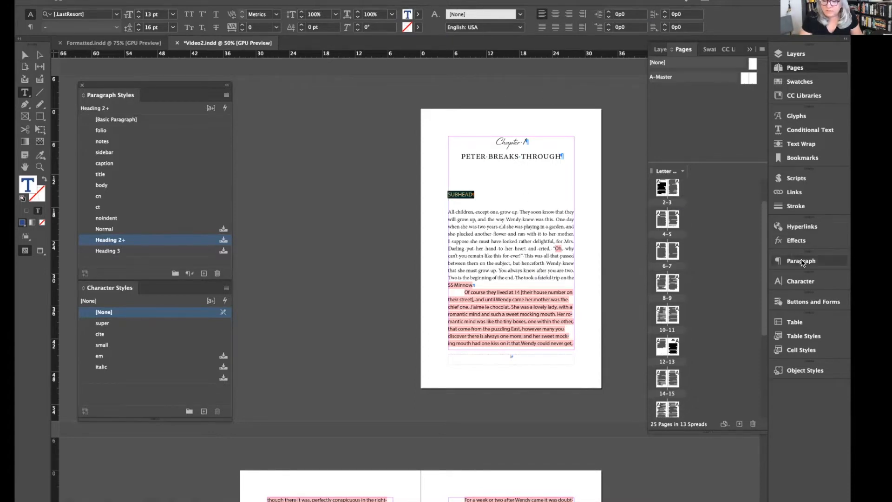
left_click(802, 262)
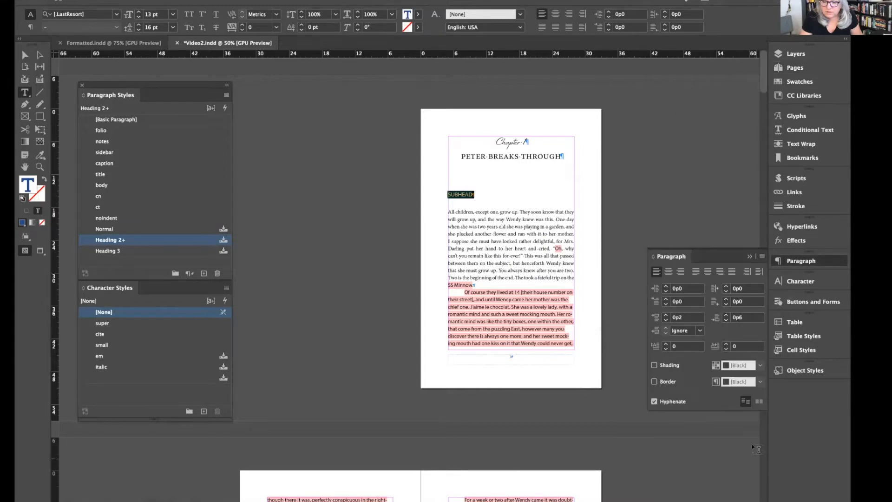
left_click(747, 316)
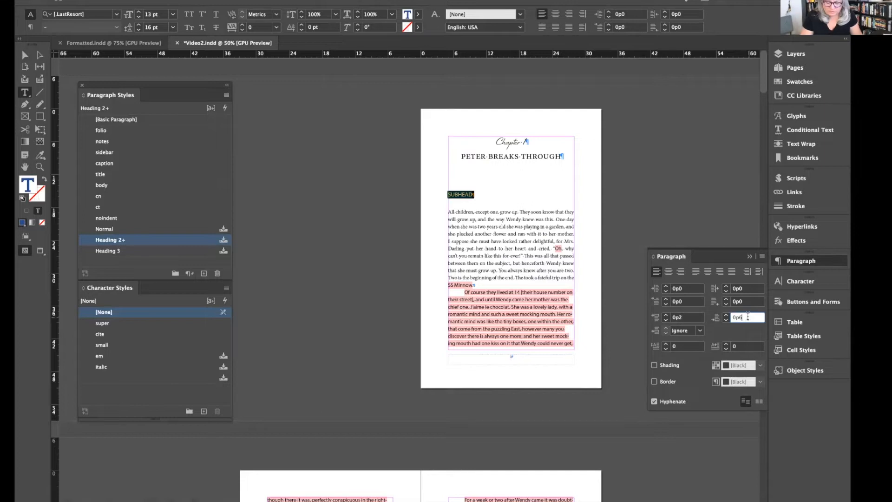
key("Return")
triple_click(488, 238)
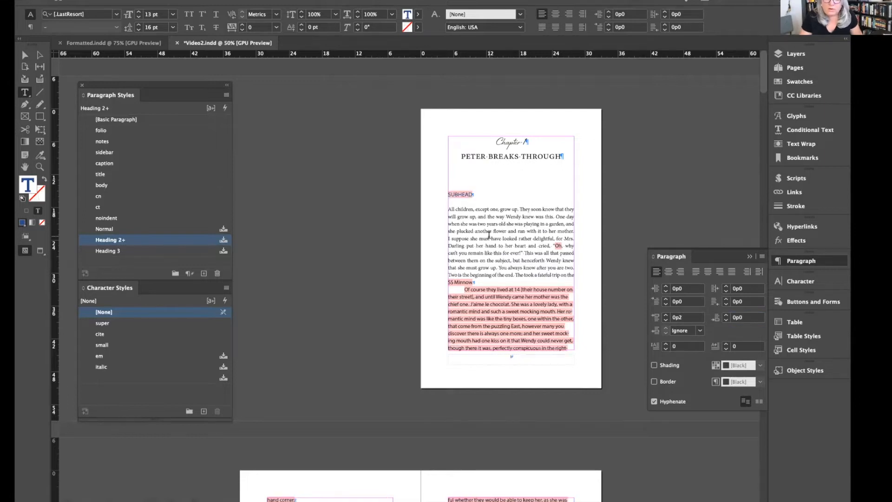
left_click(488, 236)
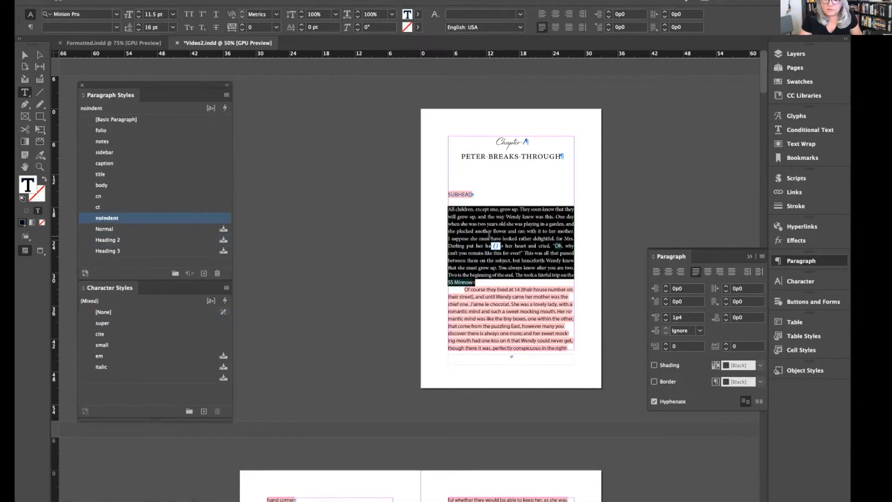
Turn on the style override highlighter and redefine the Heading 2 style from the SUBHEAD paragraph's current formatting
left_click(461, 194)
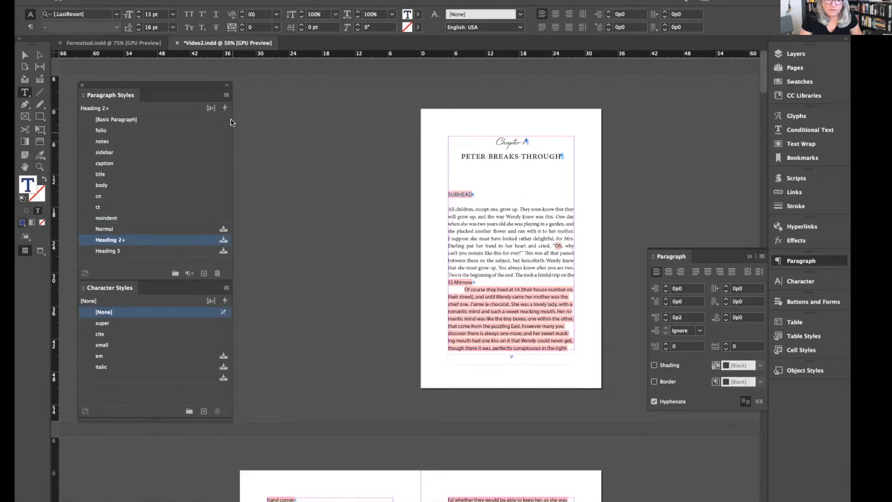
left_click(226, 95)
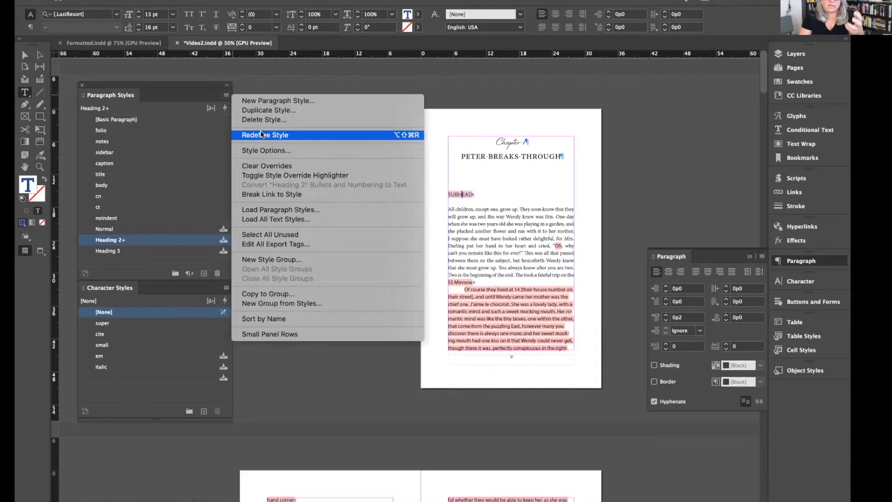
left_click(193, 91)
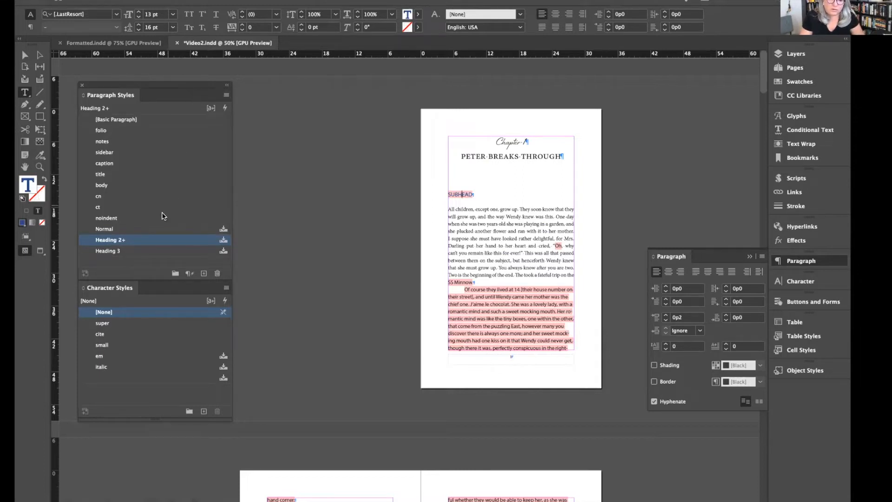
mouse_move(123, 243)
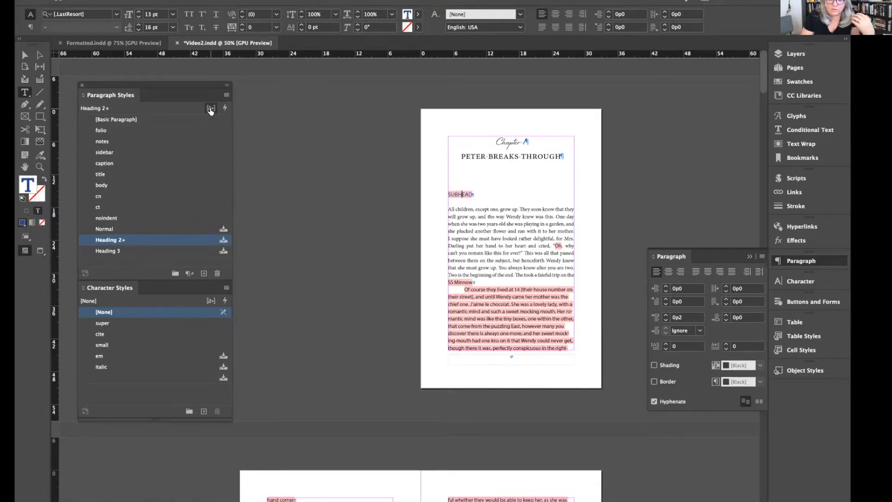
left_click(210, 109)
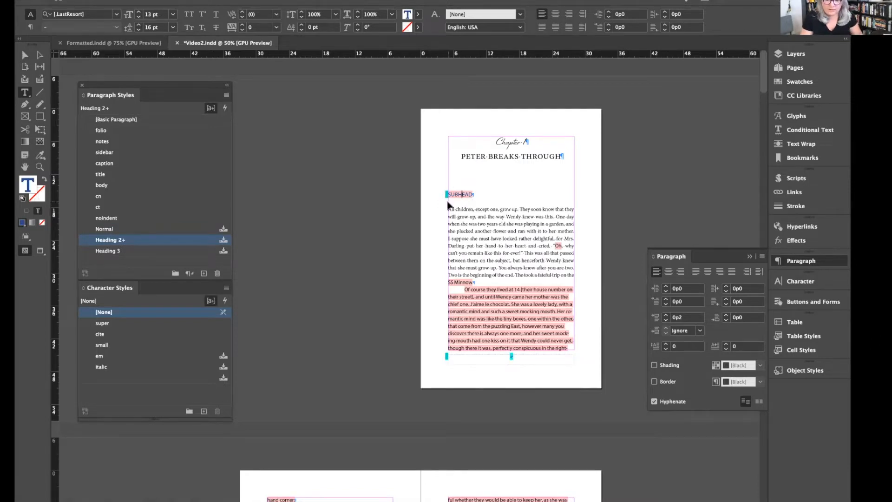
key("super+1")
key("super+equal")
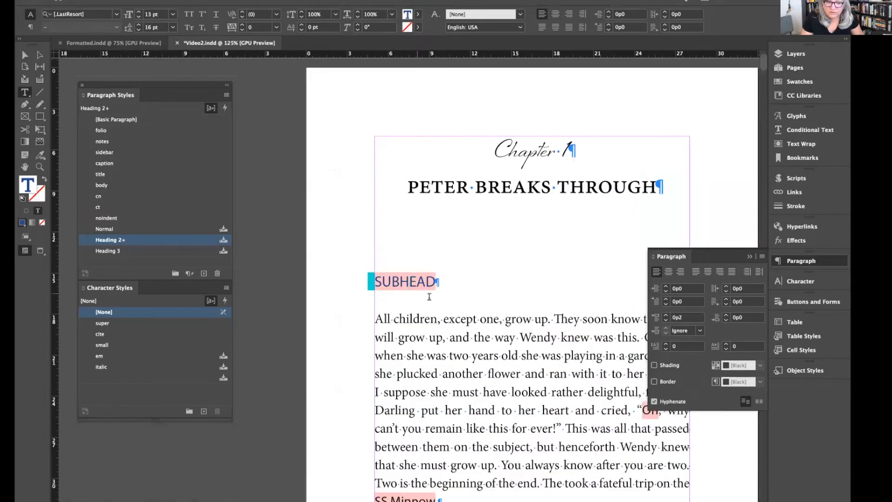
left_click(226, 94)
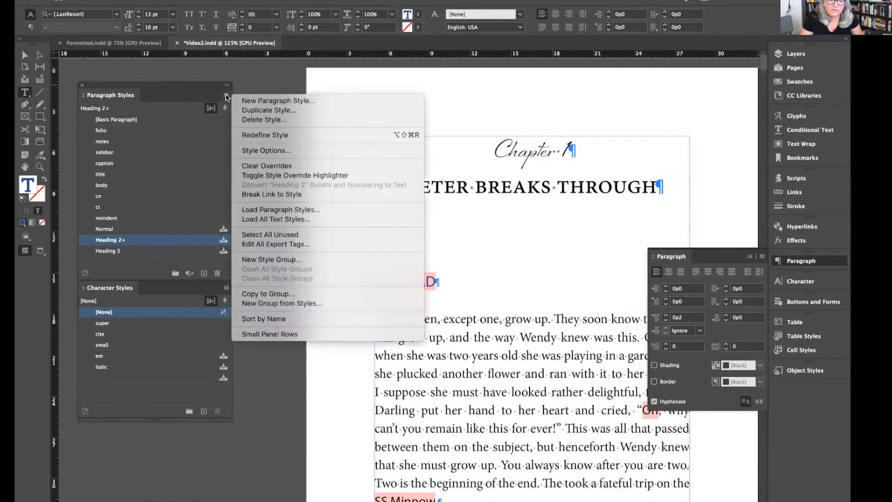
left_click(274, 135)
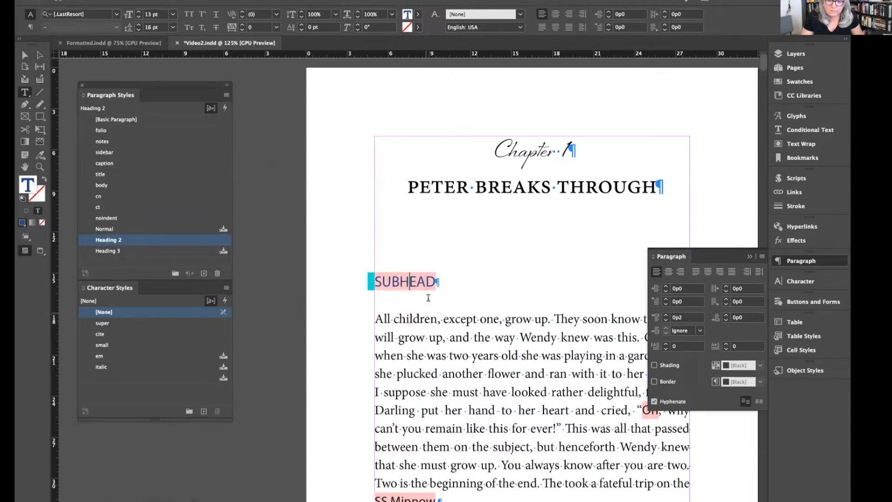
Change the SUBHEAD line's font to Minion Pro Regular and redefine the Heading 2 style to match
triple_click(404, 280)
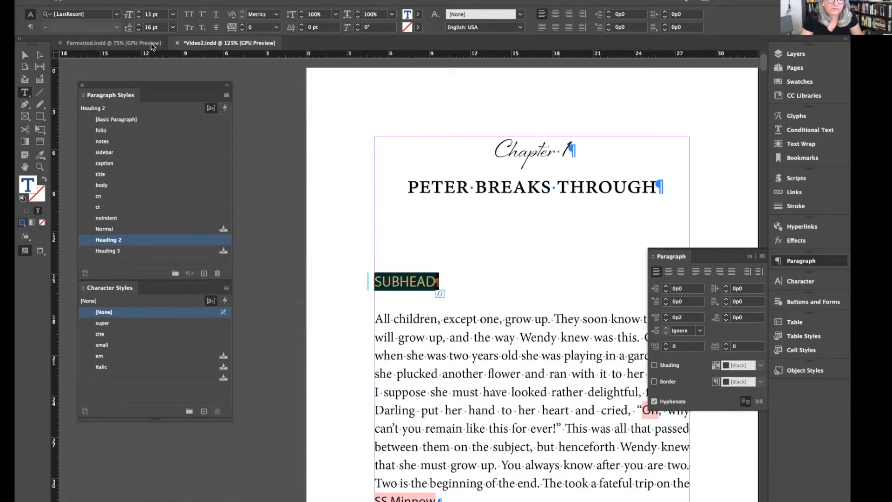
left_click(116, 14)
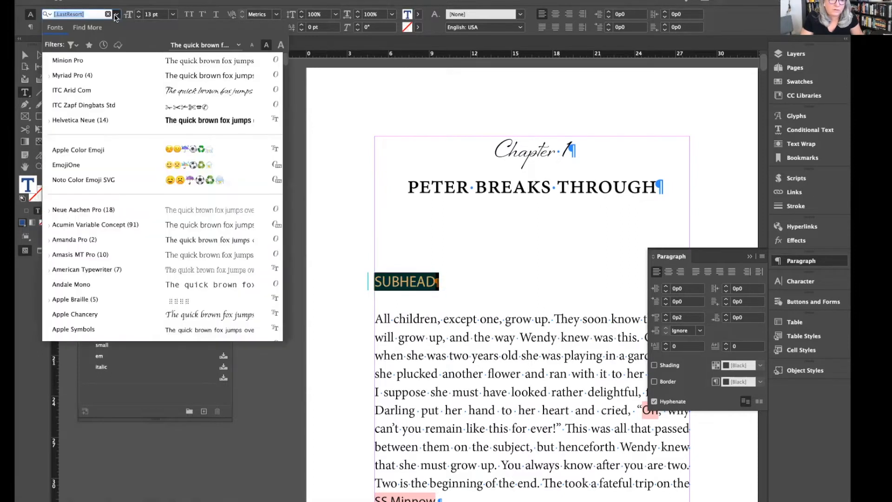
left_click(84, 60)
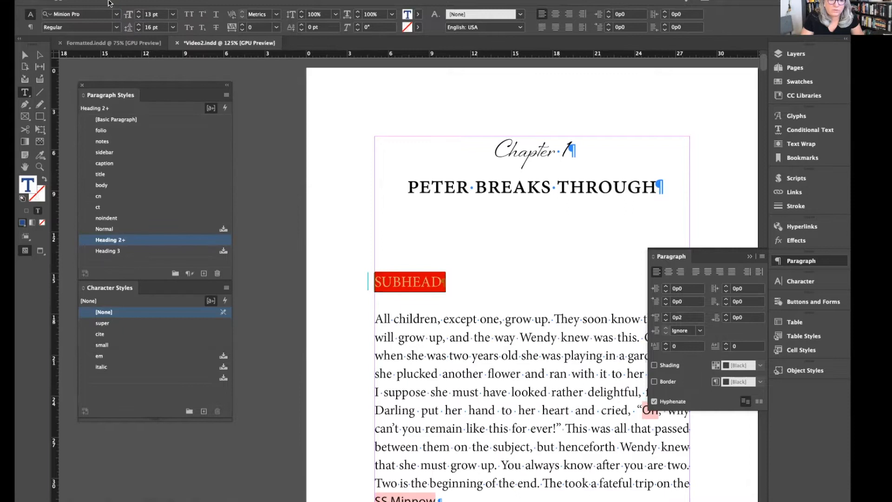
left_click(226, 94)
left_click(258, 135)
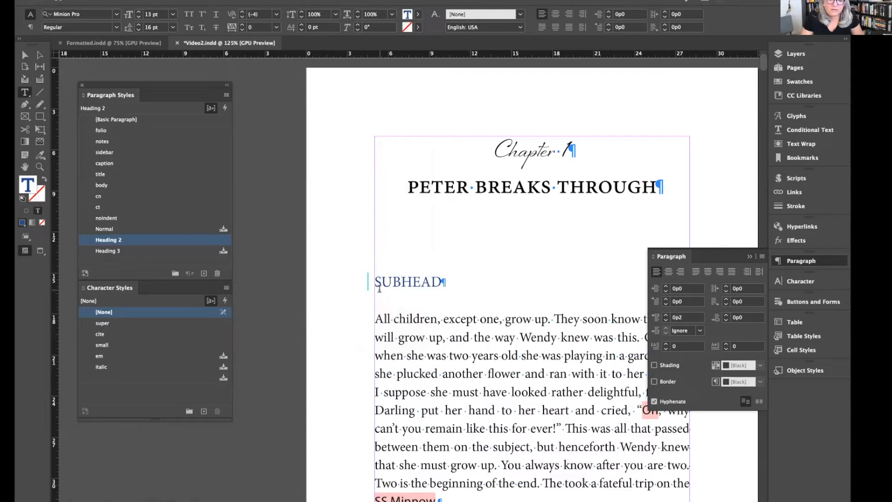
Rename the Heading 2 paragraph style to Ahead
key("super+equal")
key("super+equal")
key("super+minus")
key("super+minus")
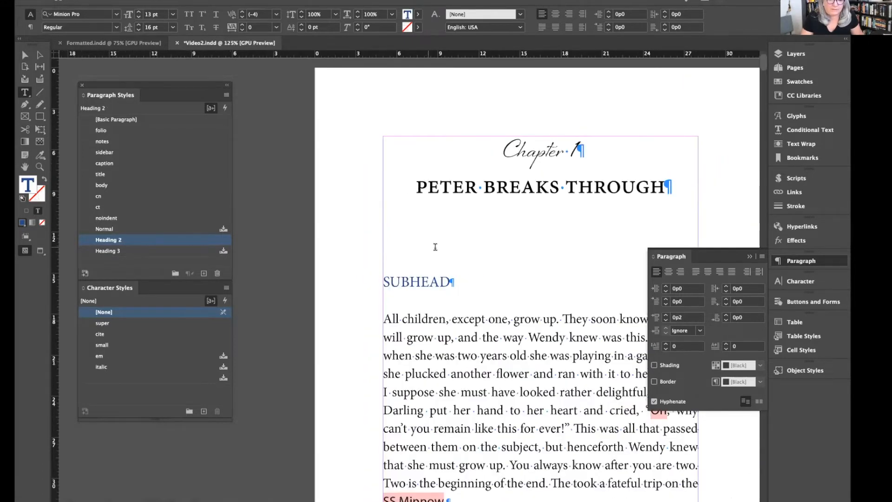
left_click(117, 241)
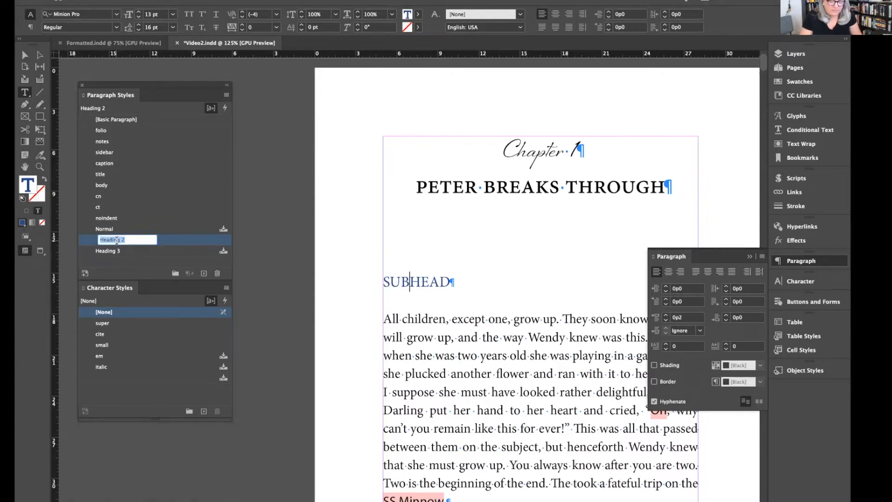
type("Ahead")
key("Return")
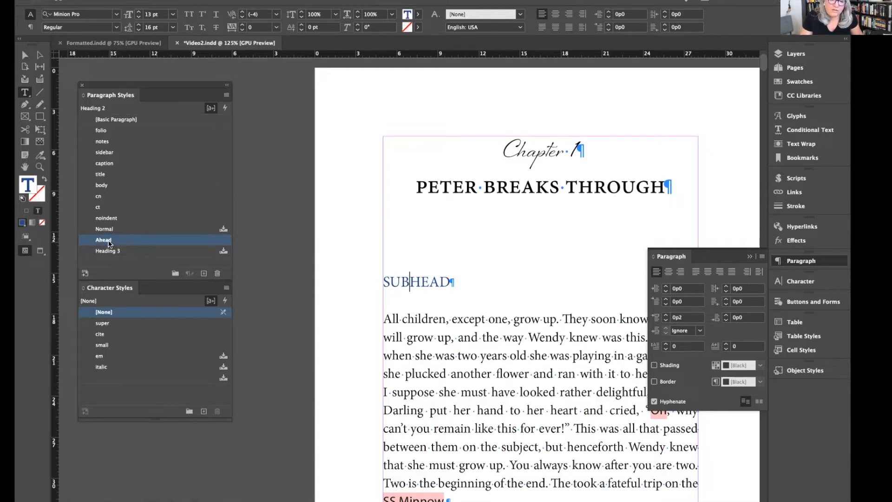
left_click(109, 242)
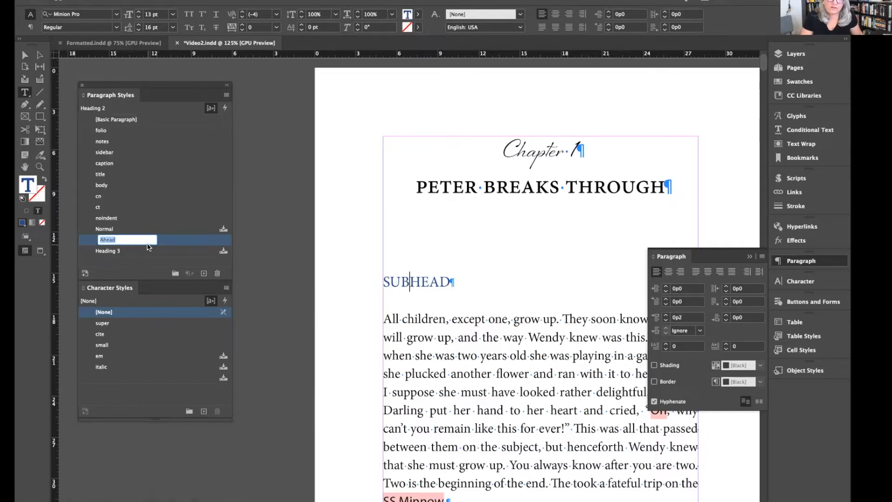
left_click(272, 250)
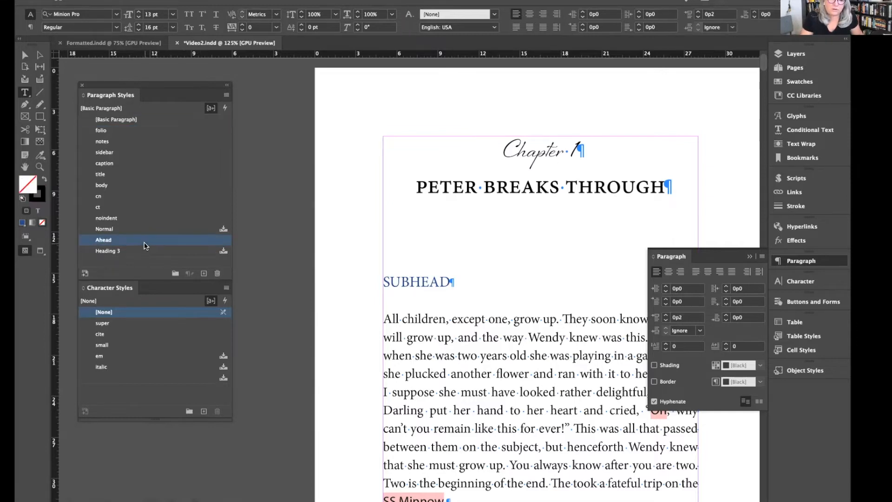
left_click(227, 95)
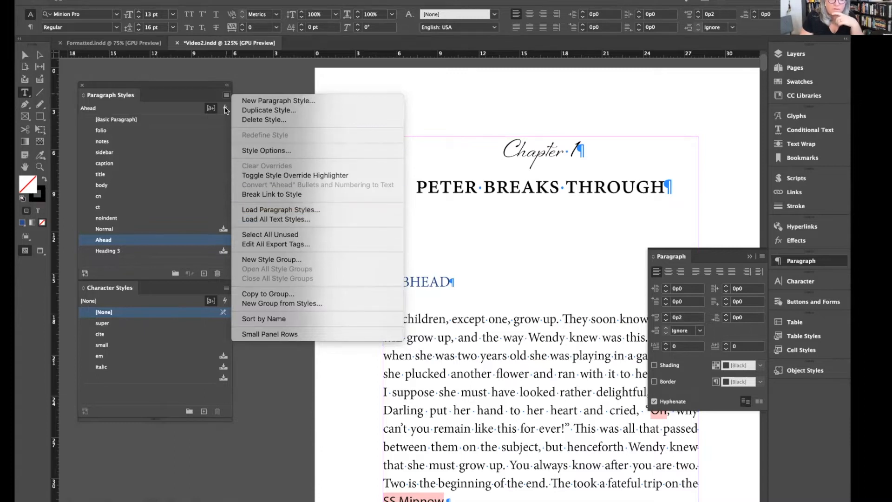
left_click(187, 88)
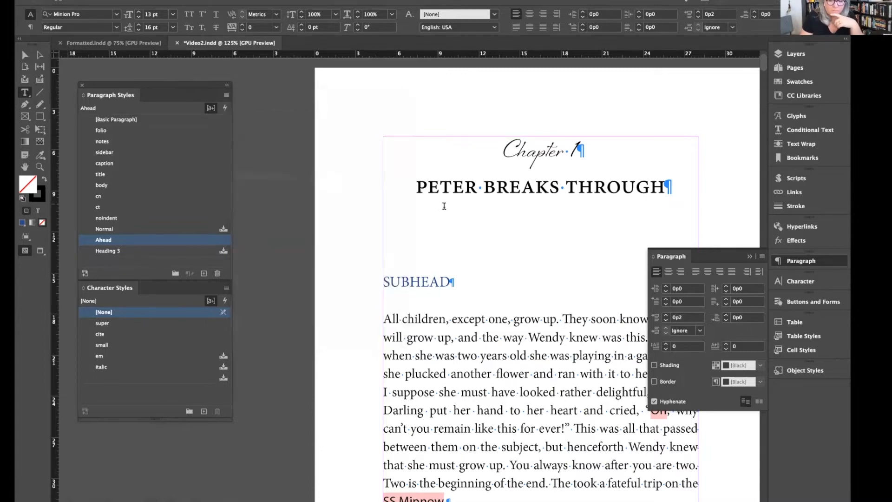
Check the styles applied to the SUBHEAD line, the body paragraph below it and the words SS Minnow
scroll(453, 305, "down", 1)
left_click(449, 336)
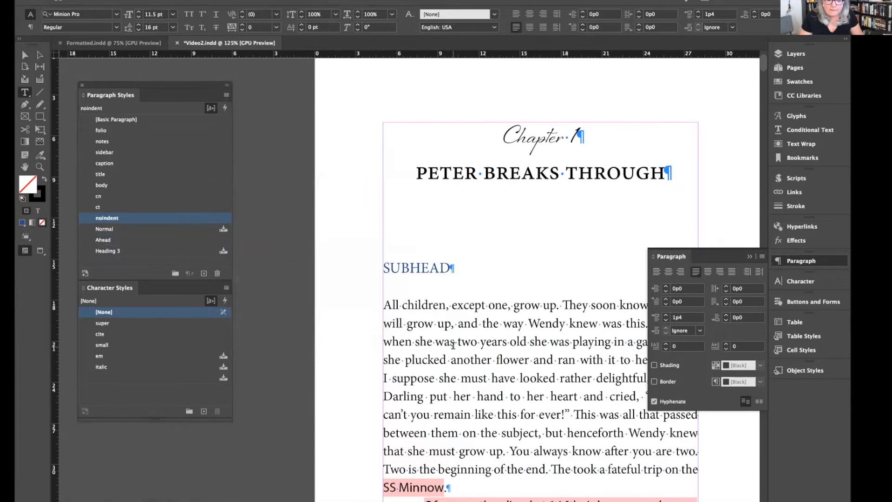
double_click(450, 335)
left_click(449, 335)
scroll(475, 342, "down", 2)
scroll(475, 342, "right", 2)
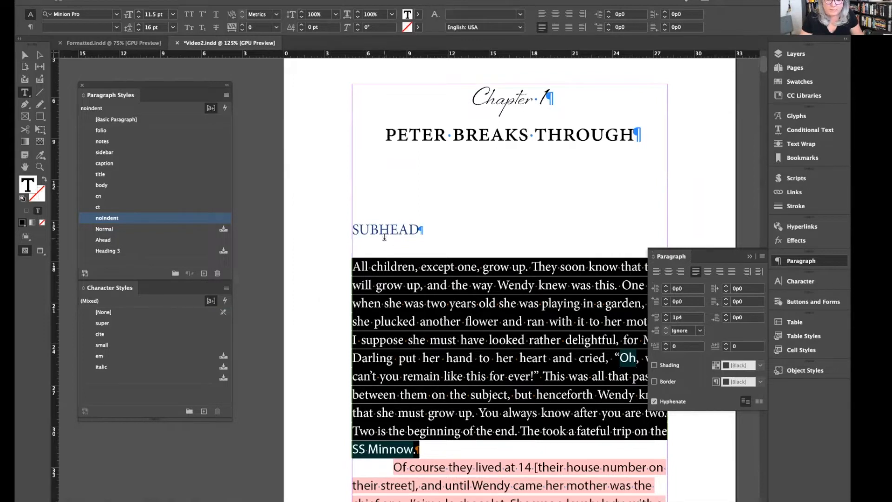
left_click(374, 230)
left_click(404, 318)
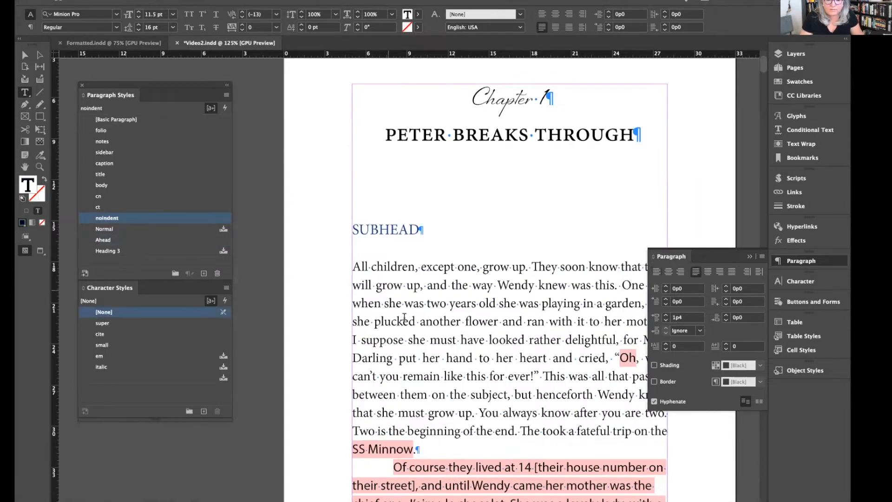
scroll(441, 336, "down", 5)
scroll(441, 335, "right", 3)
scroll(343, 289, "down", 1)
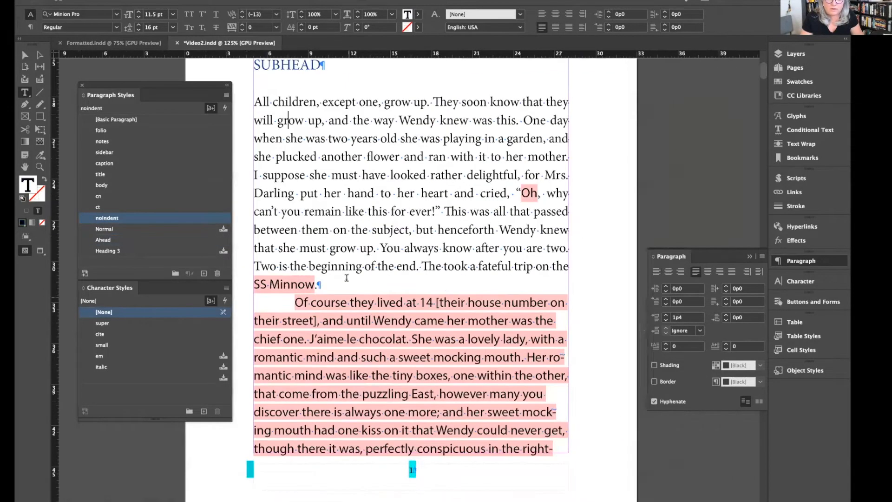
left_click_drag(315, 284, 251, 284)
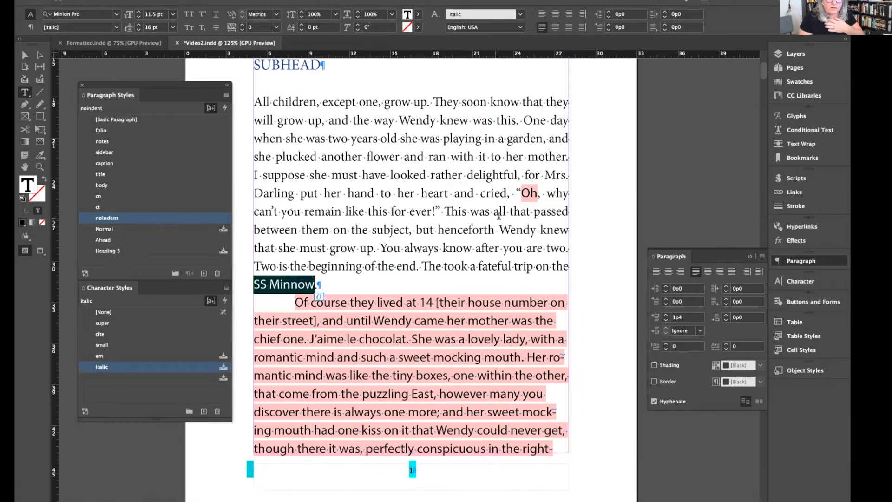
Try setting the font family of the em character style, used on the word Oh, to Minion Pro
double_click(528, 191)
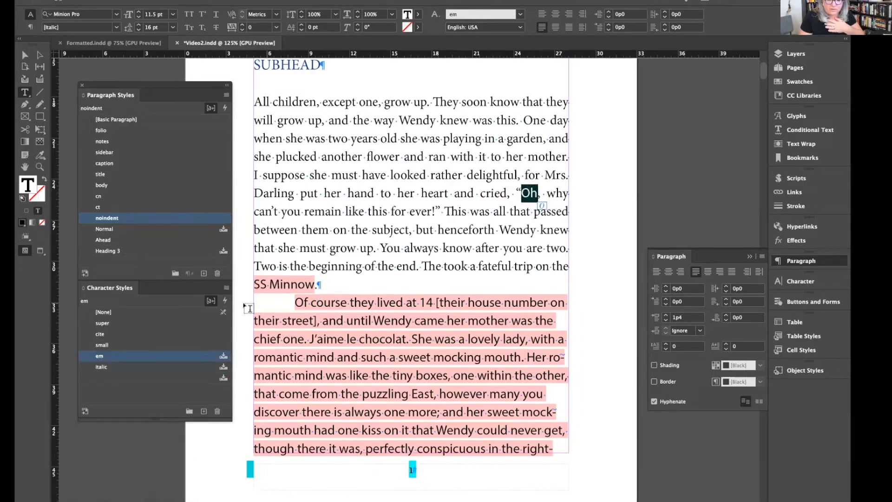
double_click(119, 356)
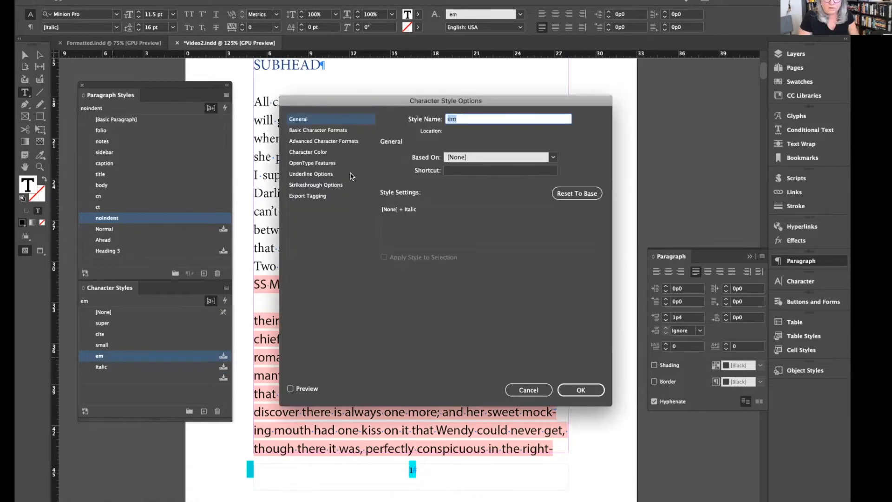
left_click(332, 131)
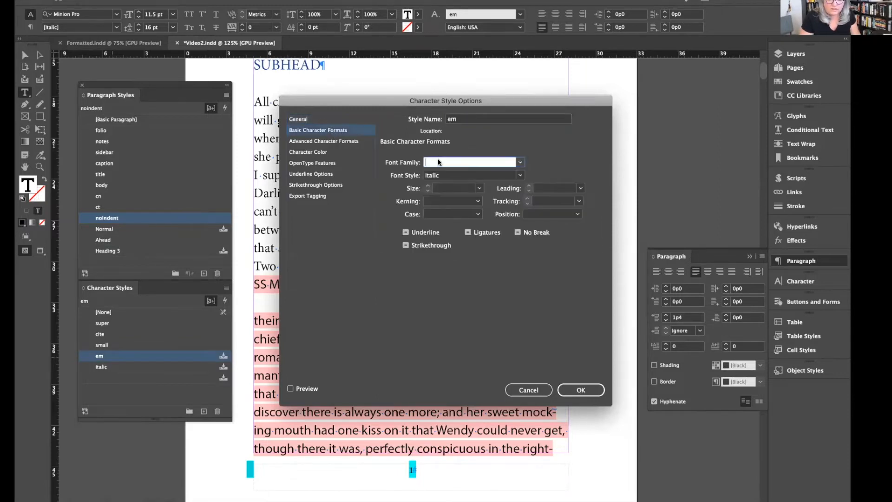
key("Tab")
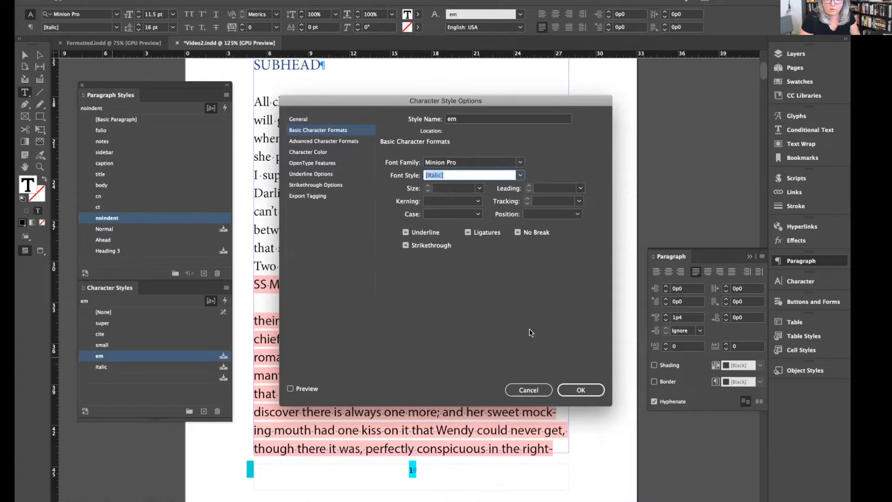
left_click(577, 391)
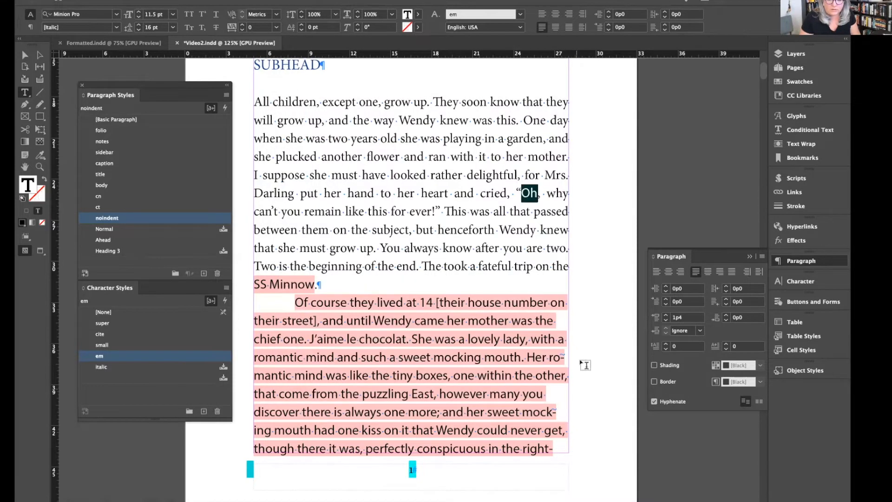
Check the font family and the font styles available for the word Oh in the first body paragraph
left_click(528, 192)
double_click(528, 192)
left_click(116, 27)
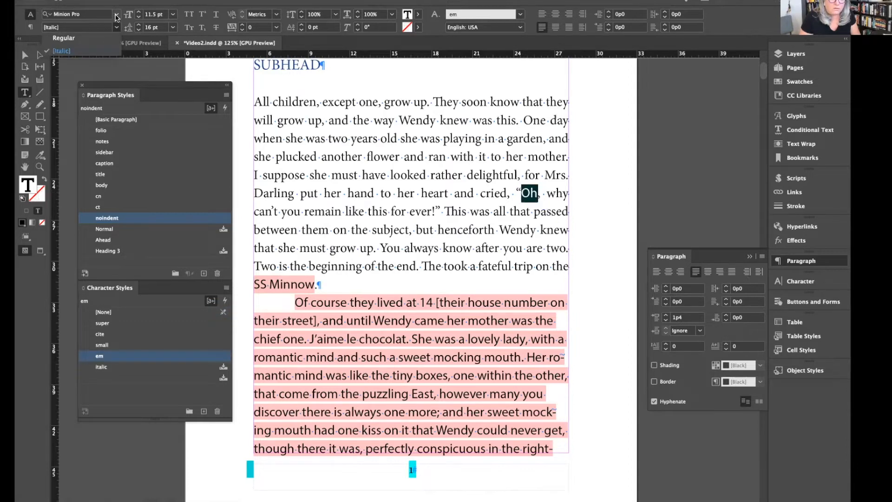
left_click(116, 14)
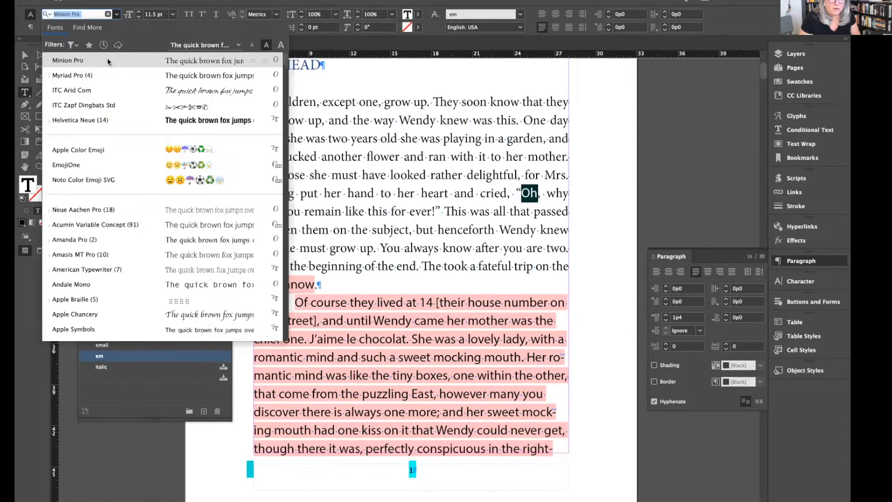
key("Escape")
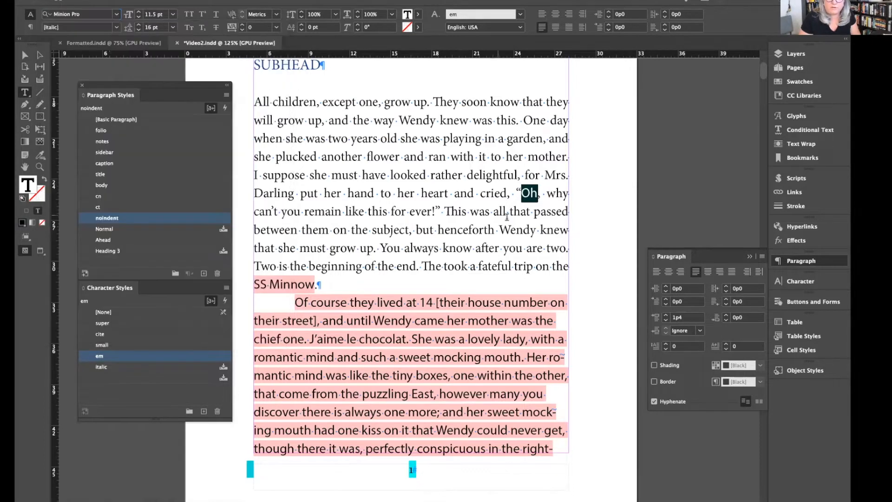
left_click(507, 216)
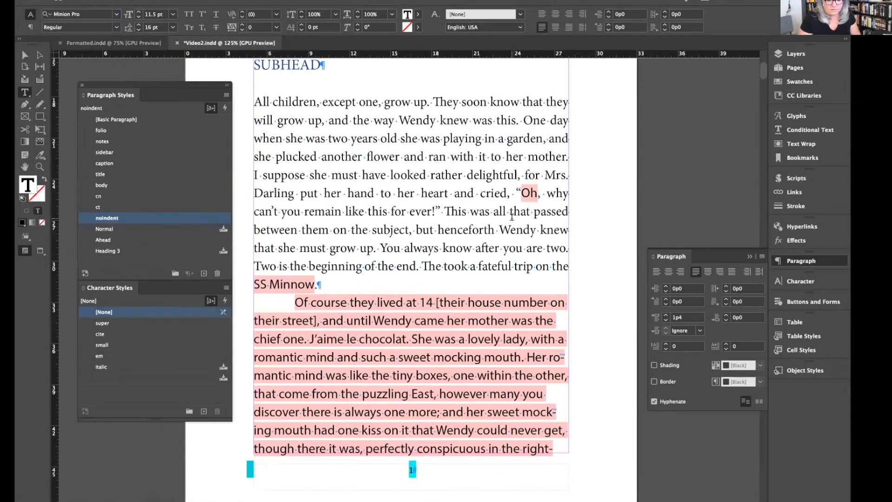
Set the font family of the italic character style, used on SS Minnow, to Adobe Garamond Pro
left_click_drag(314, 282, 248, 283)
left_click(103, 367)
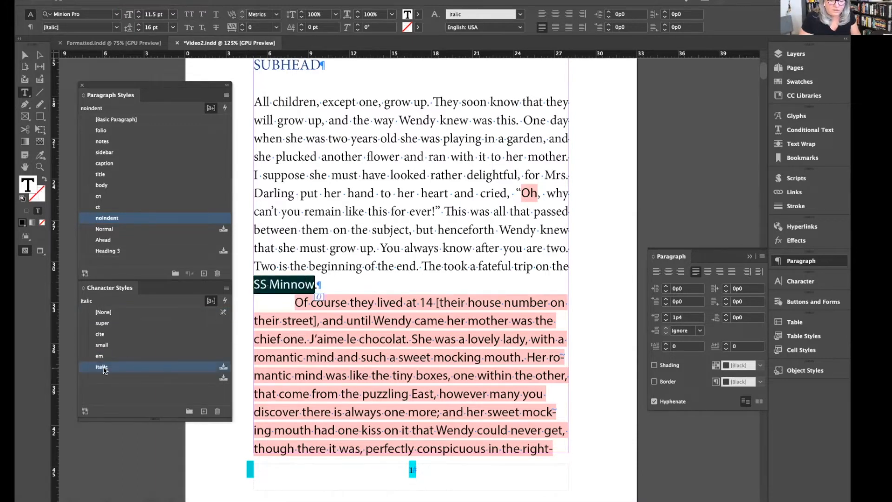
left_click(103, 367)
double_click(85, 370)
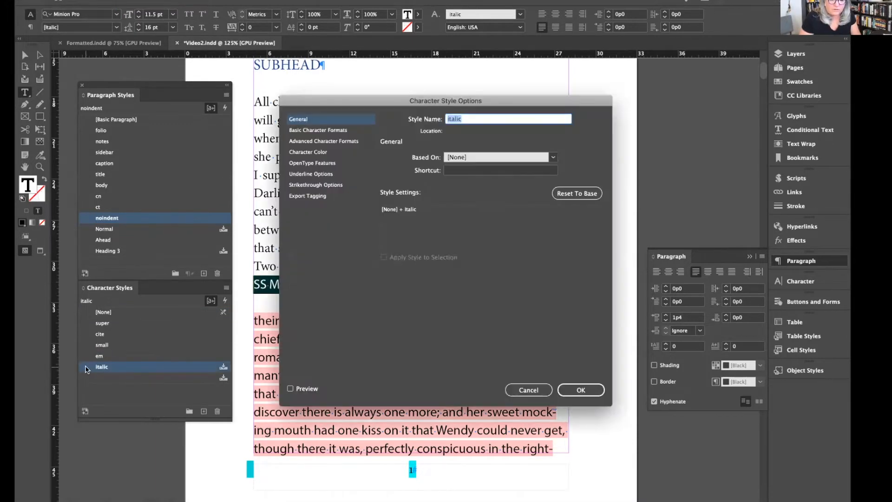
left_click(367, 131)
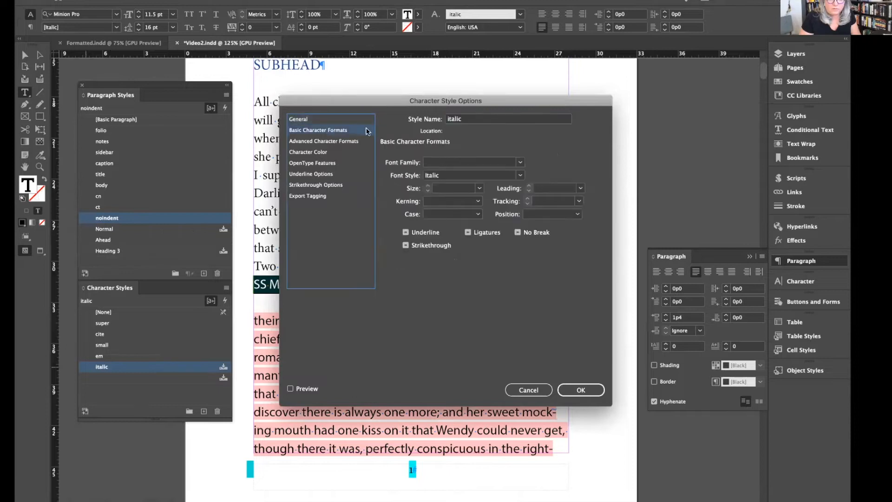
left_click(438, 162)
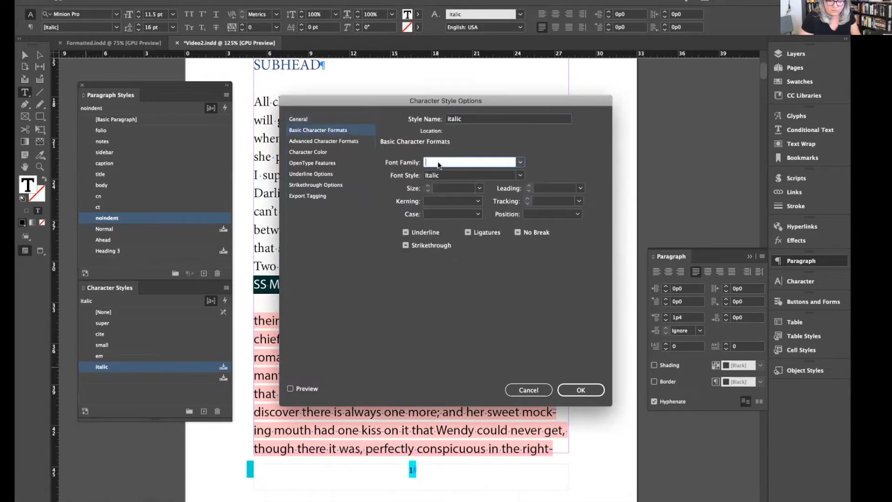
left_click(520, 162)
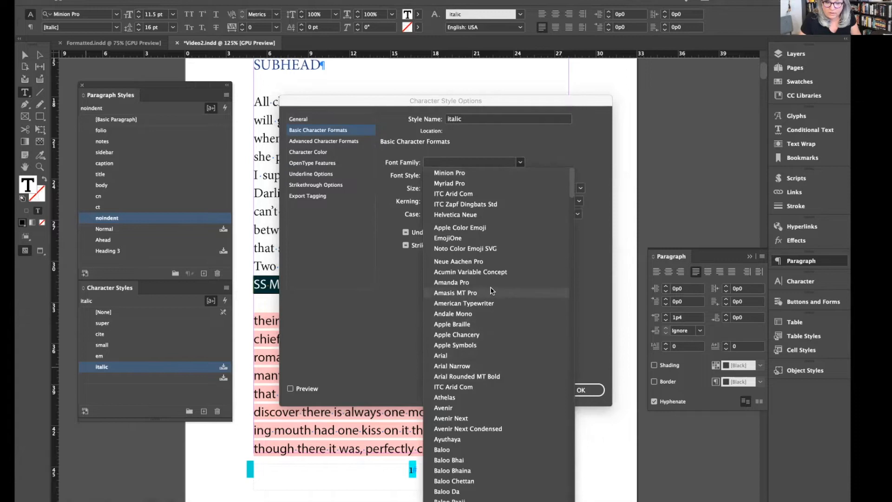
scroll(488, 365, "down", 5)
scroll(487, 363, "down", 10)
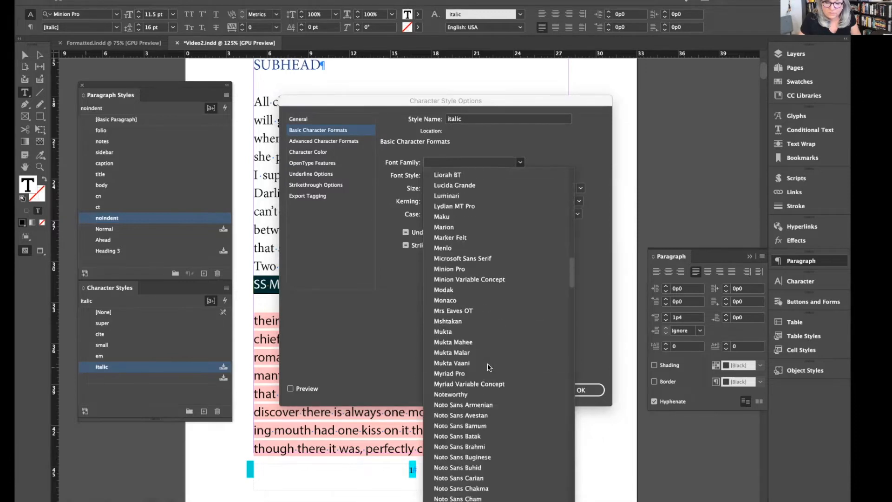
scroll(488, 366, "up", 8)
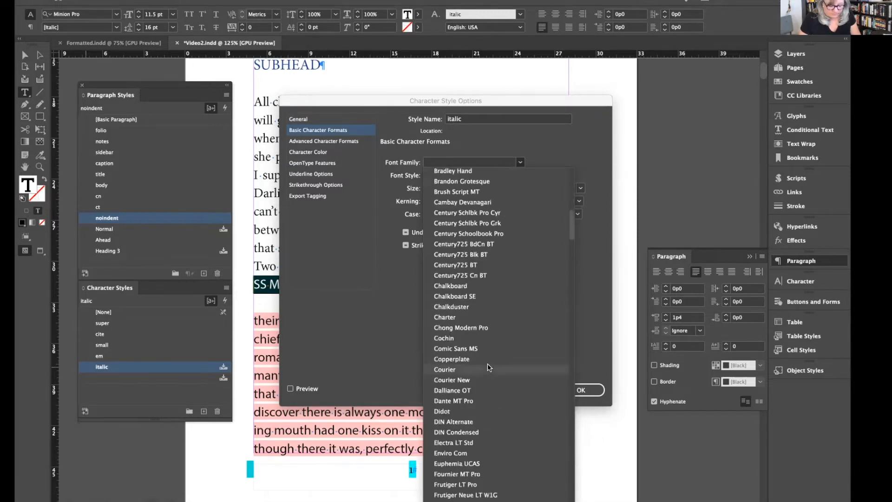
left_click(443, 161)
type("Galvji")
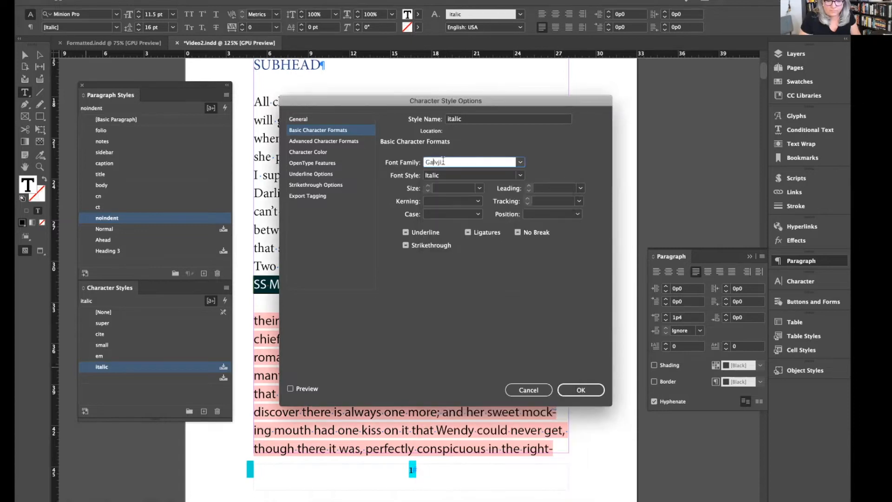
left_click(519, 163)
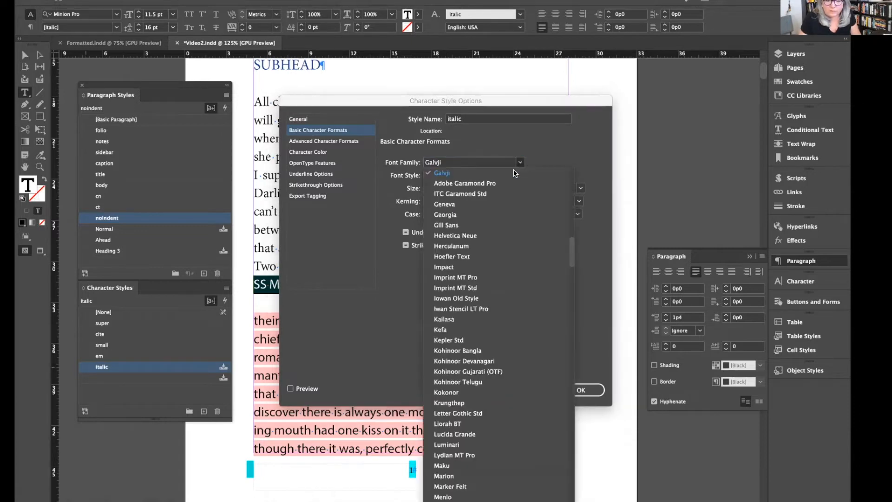
left_click(502, 184)
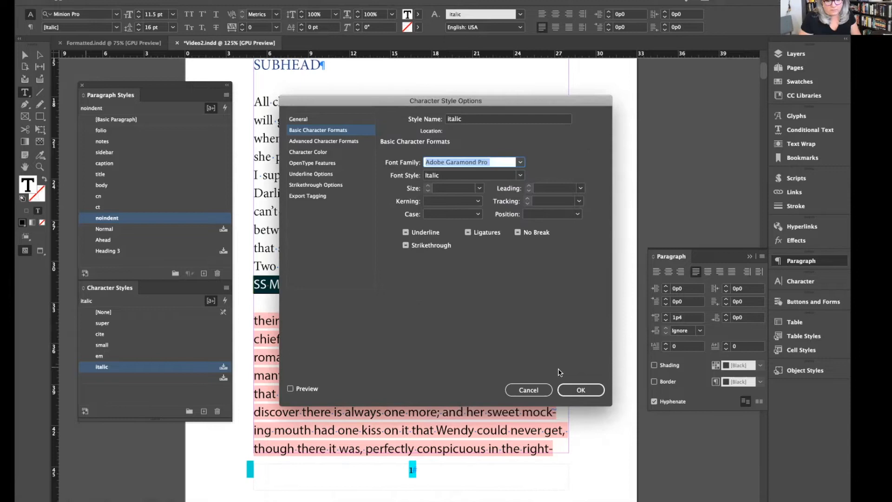
left_click(576, 393)
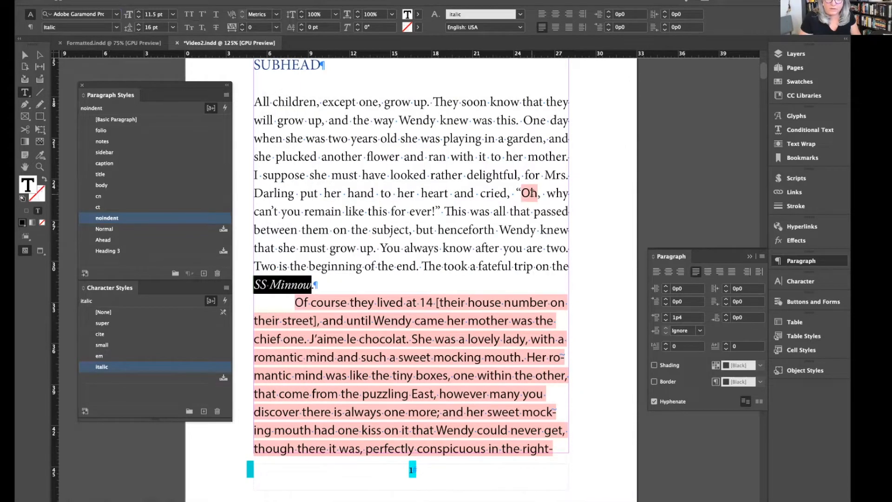
Set the font family of the em character style, used on the word Oh, to Adobe Garamond Pro Italic
double_click(529, 193)
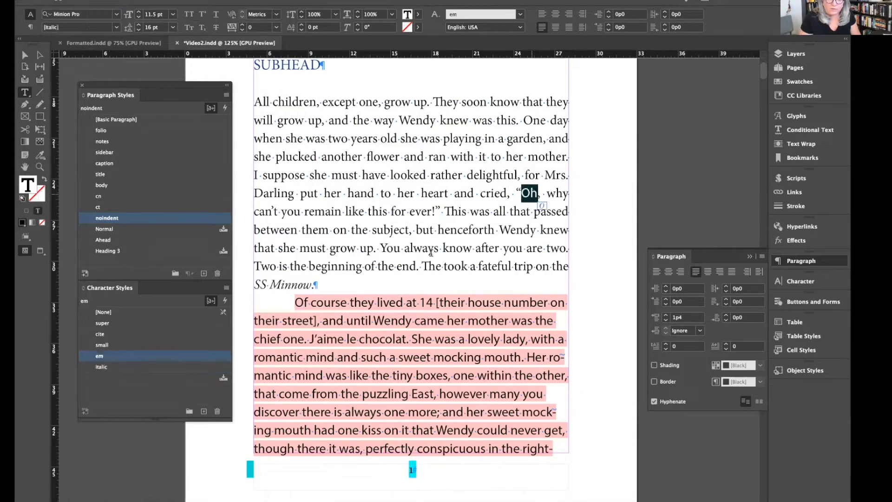
double_click(121, 357)
left_click(336, 130)
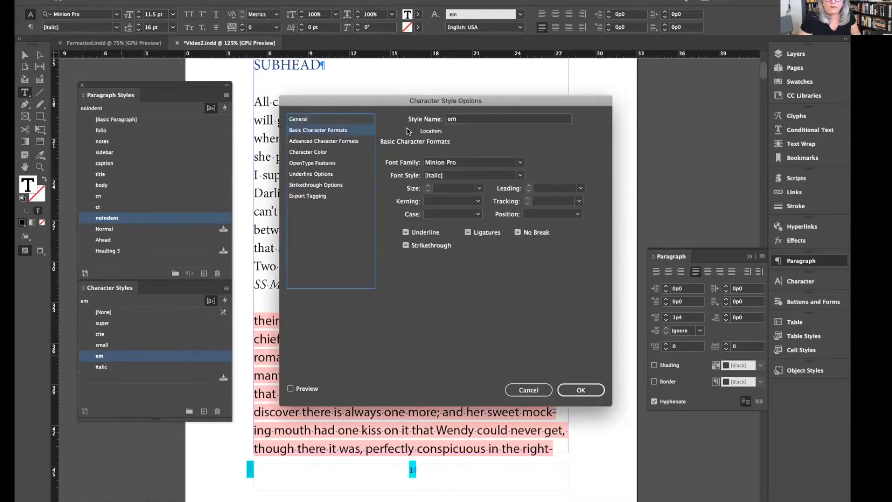
triple_click(471, 163)
type("Galvji")
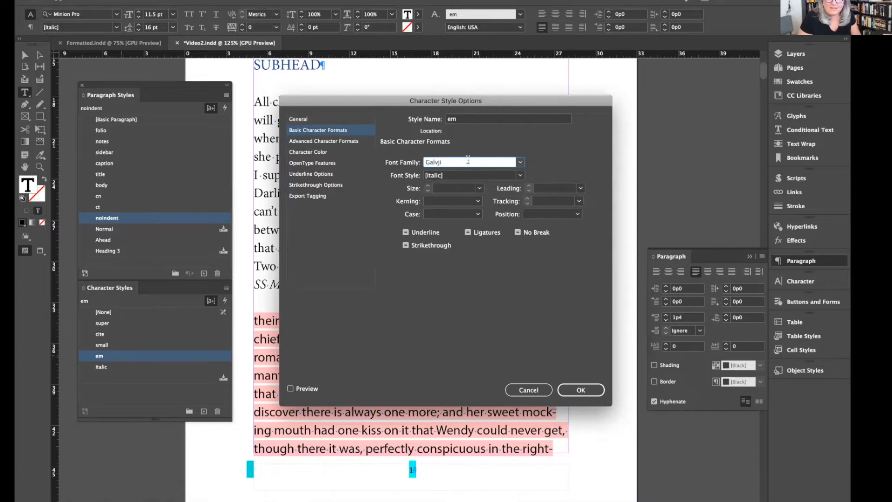
left_click(520, 162)
left_click(509, 182)
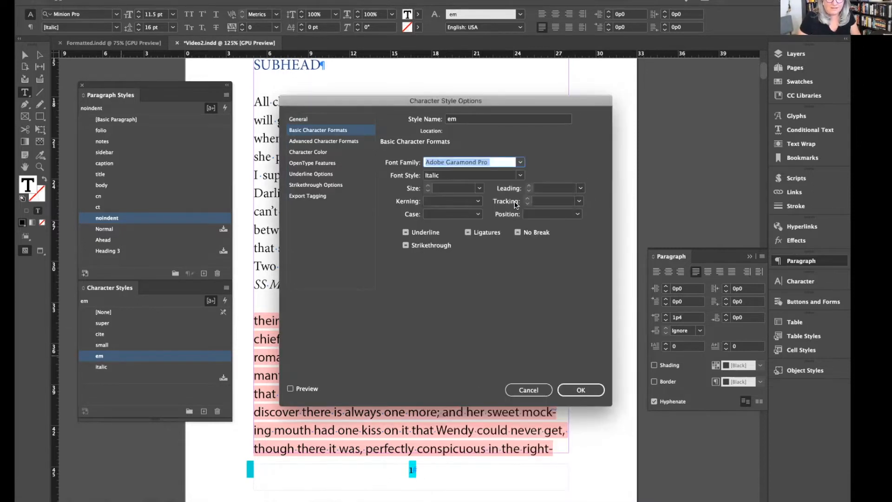
left_click(583, 390)
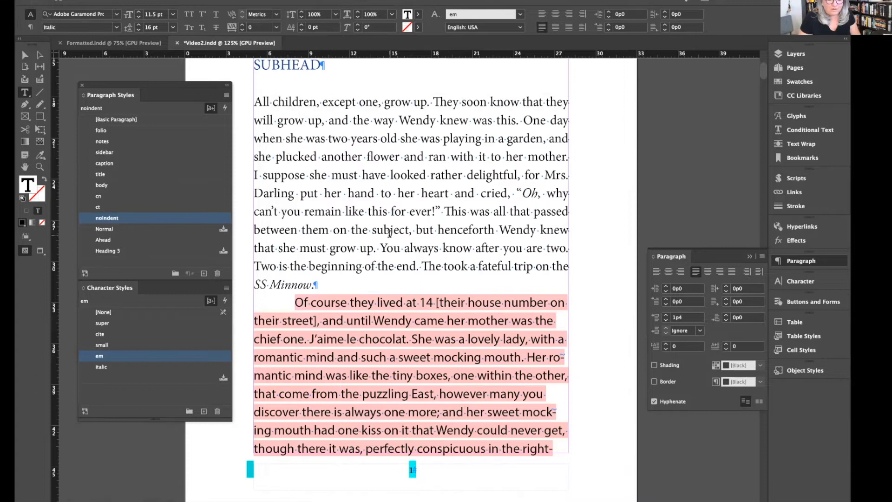
Check the fonts and styles applied to the first body paragraph and the paragraph beginning "Of course they lived"
left_click(389, 232)
triple_click(364, 212)
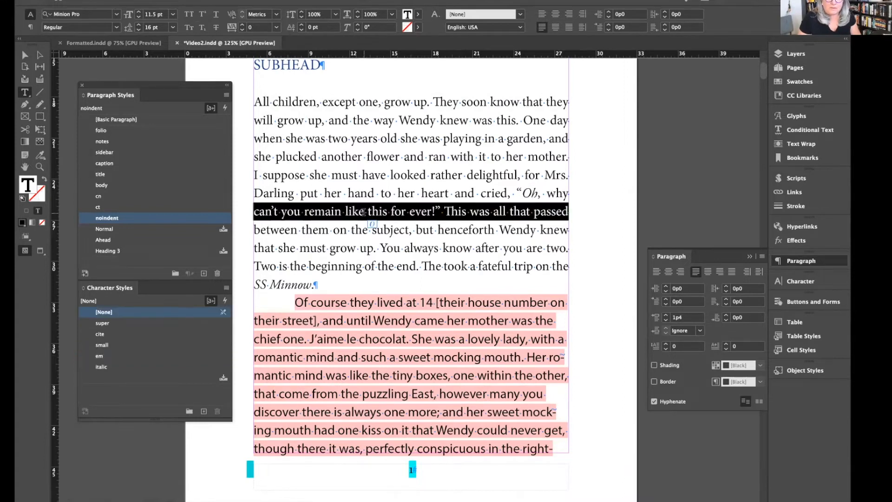
left_click(305, 117)
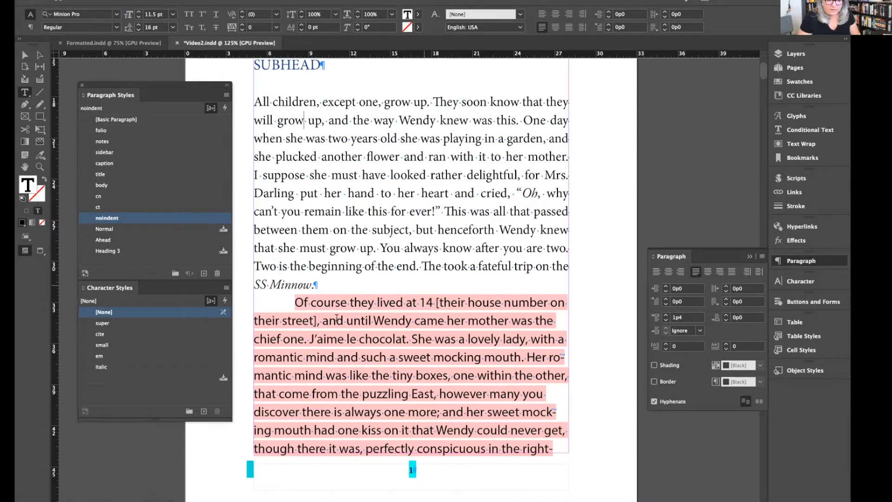
left_click(430, 335)
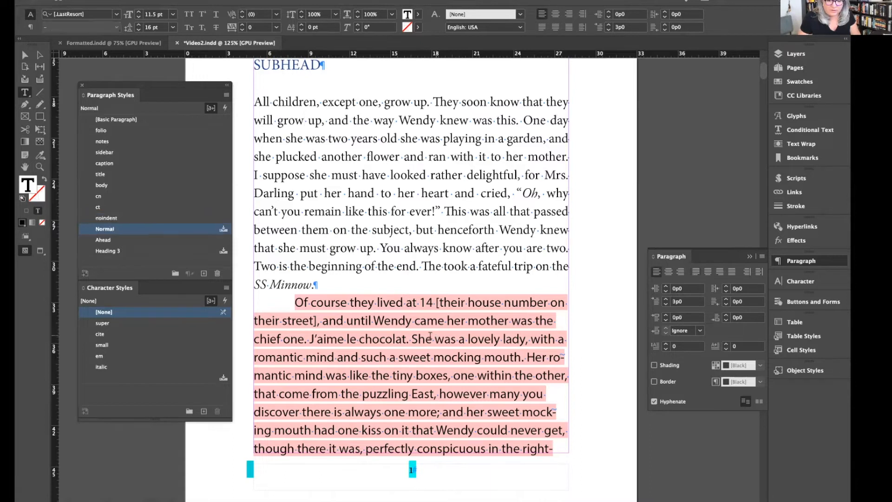
triple_click(373, 339)
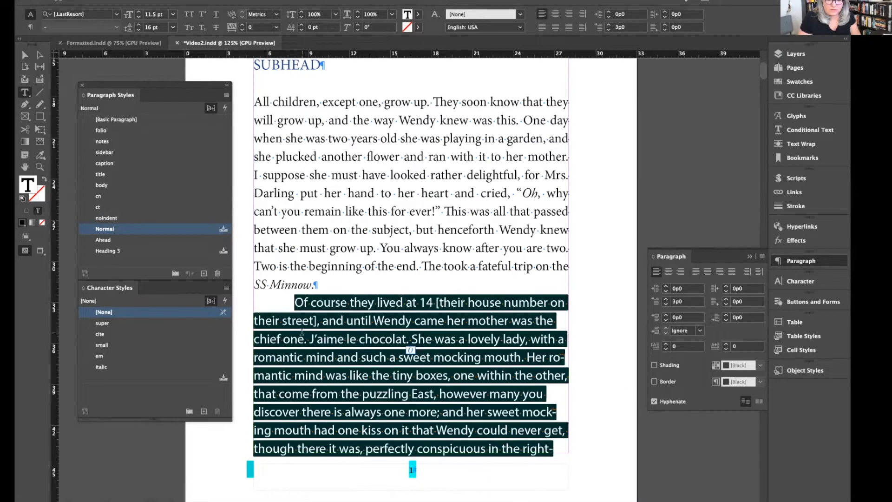
left_click(88, 14)
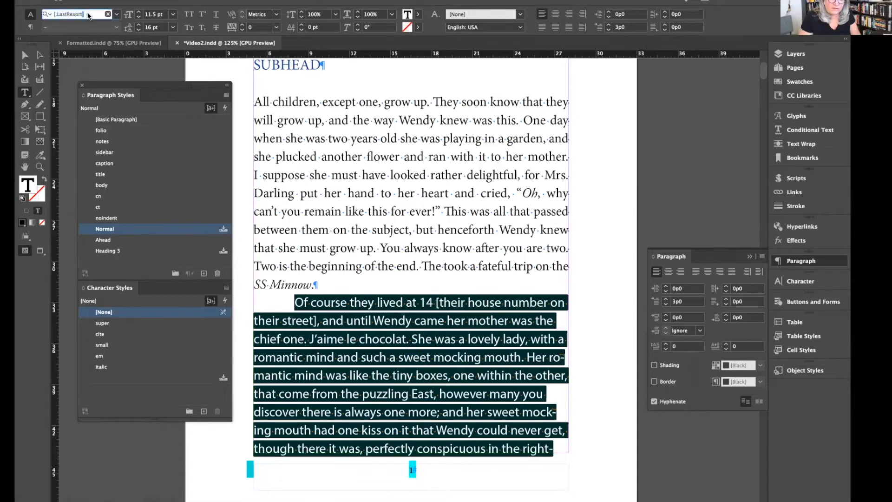
double_click(531, 194)
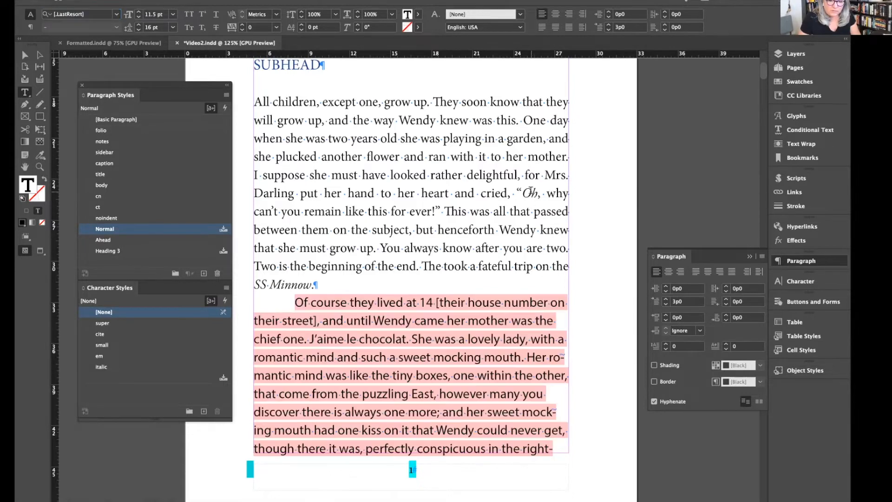
Set the font of the paragraph beginning "Of course they lived" to Adobe Garamond Pro Regular
triple_click(449, 345)
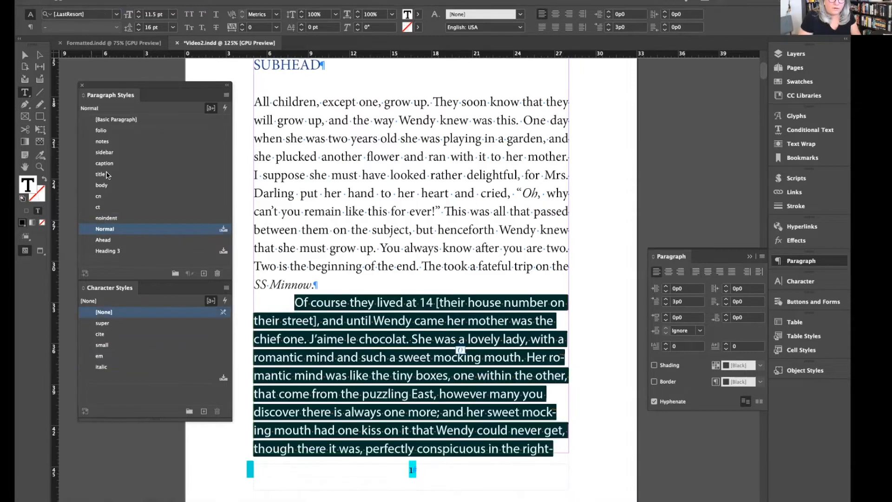
left_click(116, 16)
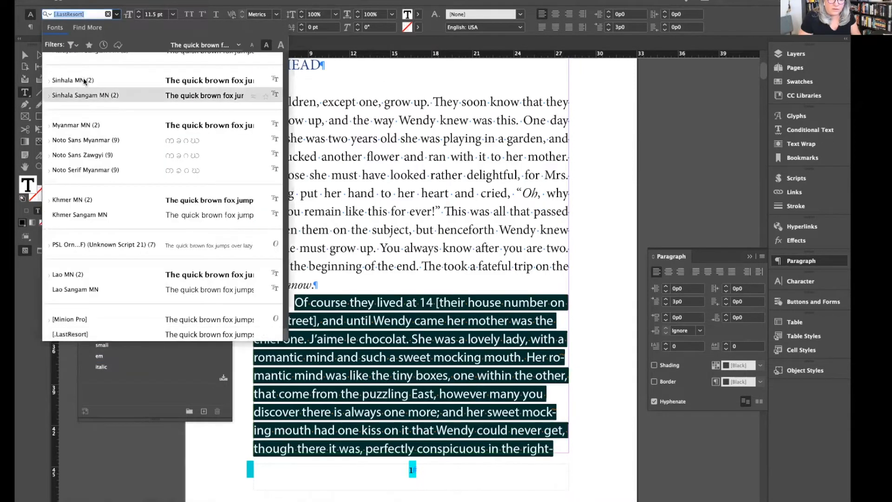
left_click(95, 13)
type("gara")
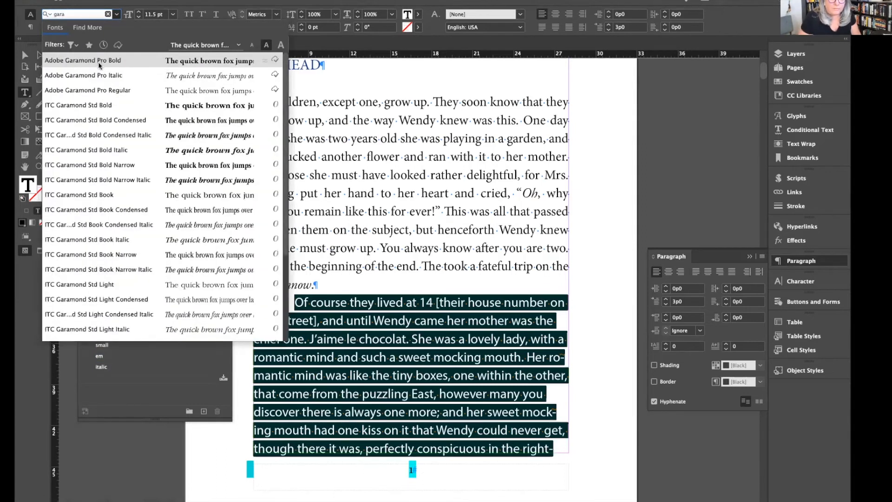
left_click(104, 91)
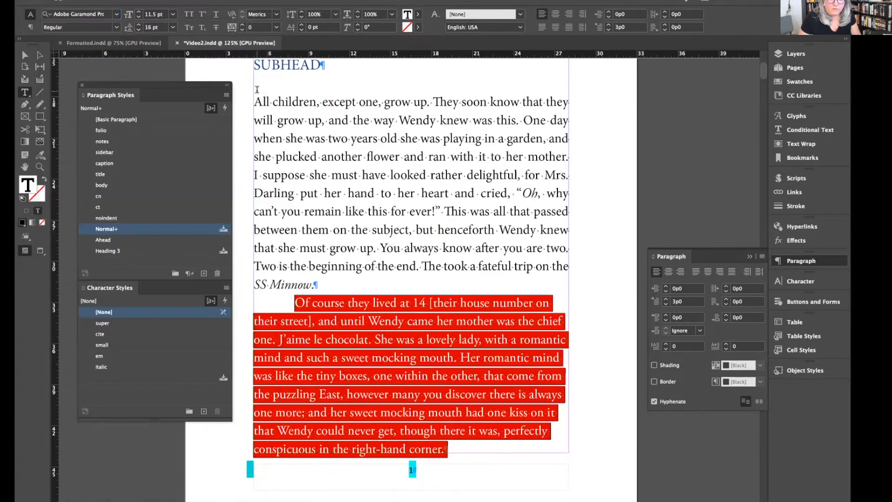
Justify the "Of course they lived" paragraph with its last line aligned left and set its first-line indent to 1p6
left_click(542, 26)
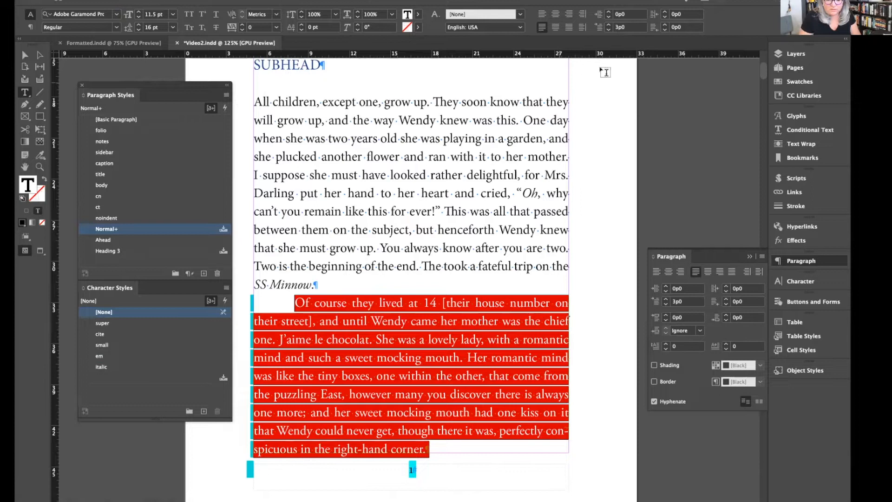
left_click(628, 27)
type("p")
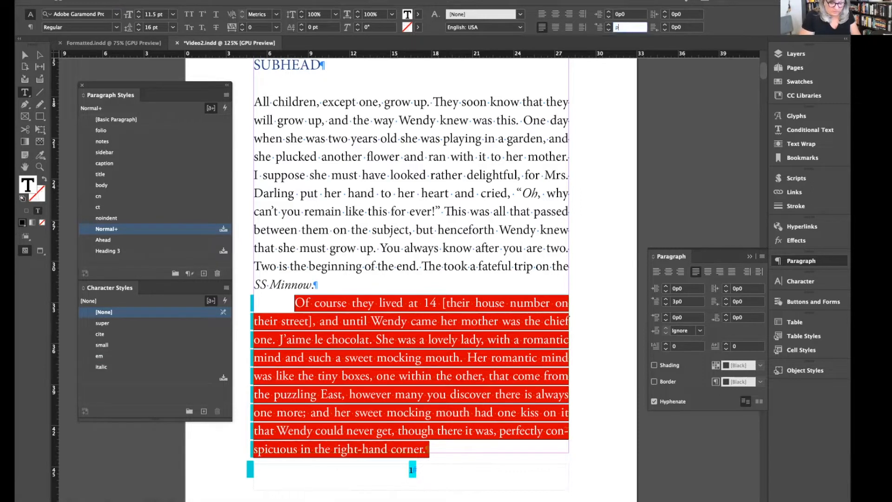
type("18")
key("Return")
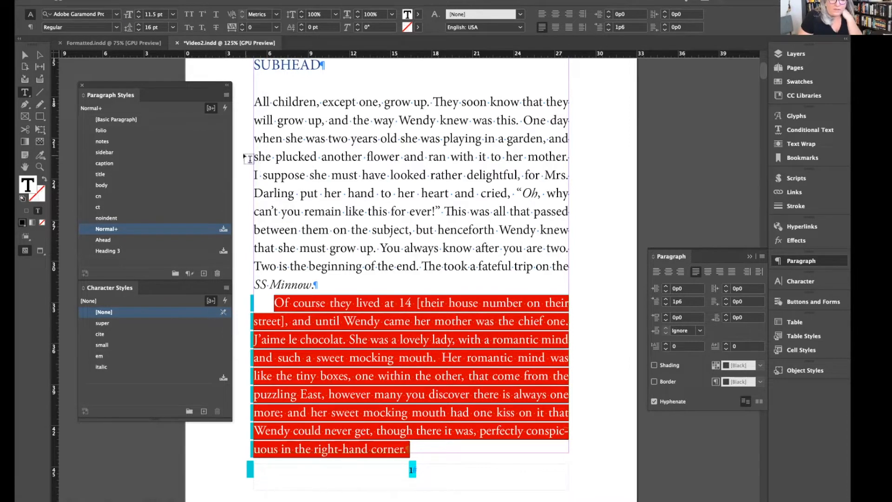
Try redefining the Normal paragraph style from the selected paragraph and review the text on the following pages
left_click(227, 94)
left_click(262, 135)
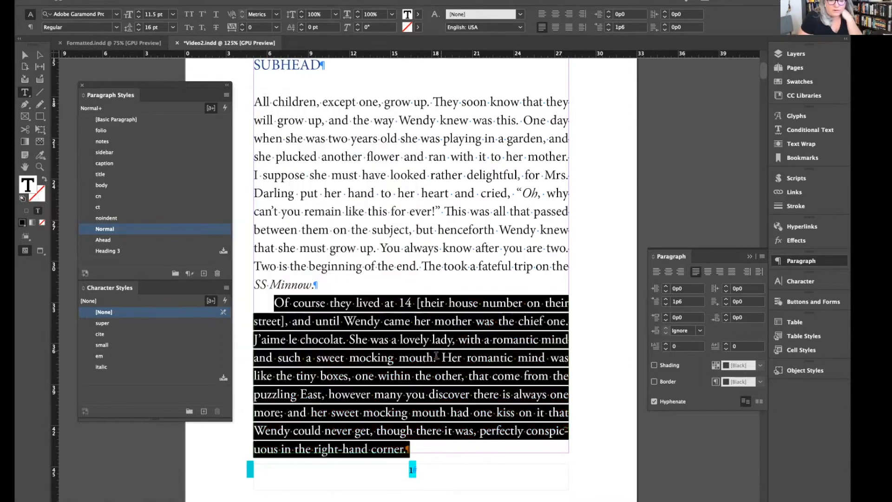
left_click(403, 367)
scroll(397, 375, "down", 4)
scroll(397, 375, "down", 15)
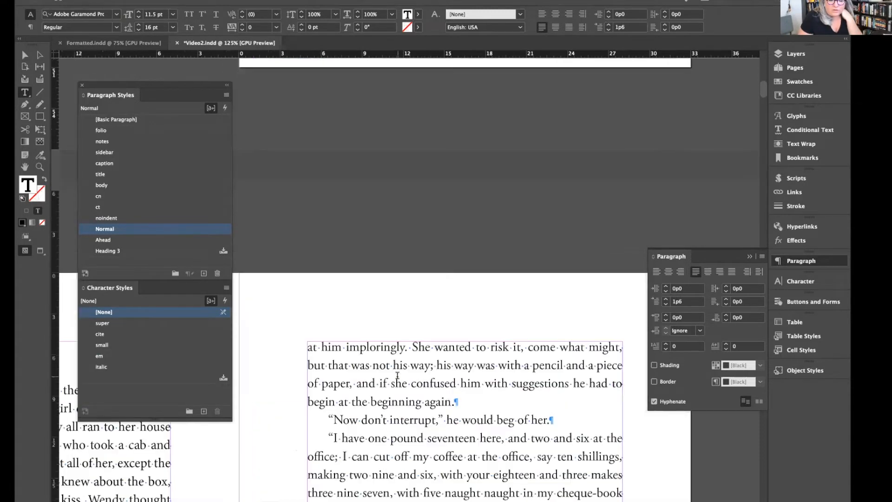
scroll(397, 376, "down", 6)
key("super+z")
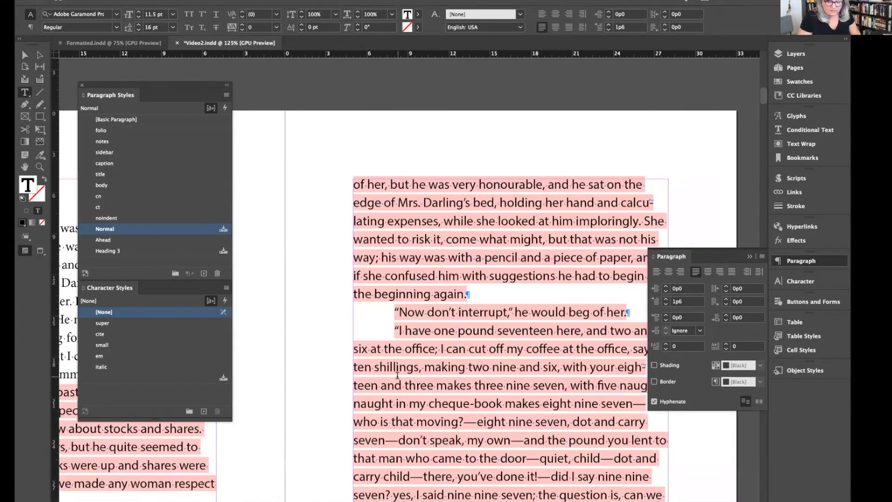
Redefine the Normal paragraph style to match the "Of course they lived" paragraph and compare the following spread
key("super+minus")
key("super+minus")
key("super+minus")
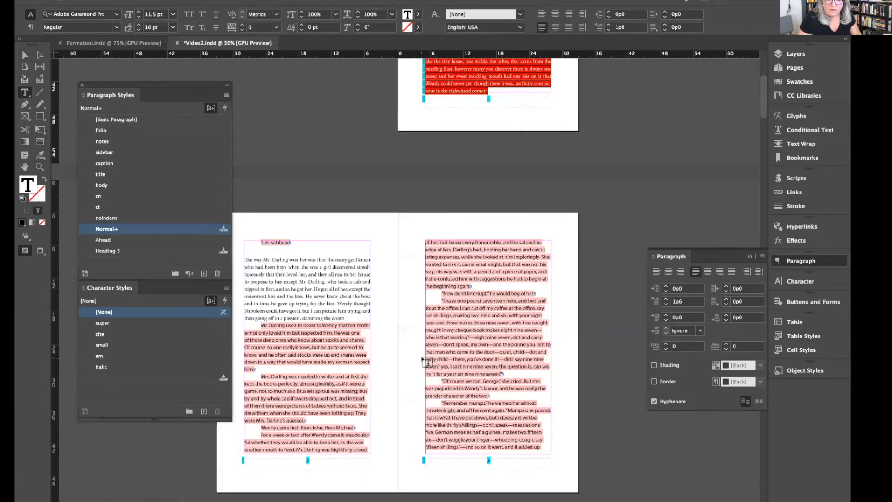
scroll(424, 360, "up", 5)
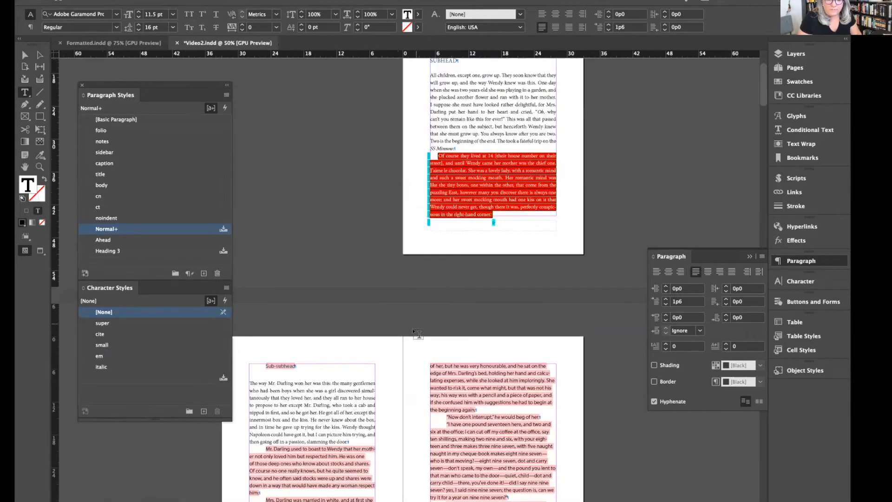
left_click(226, 95)
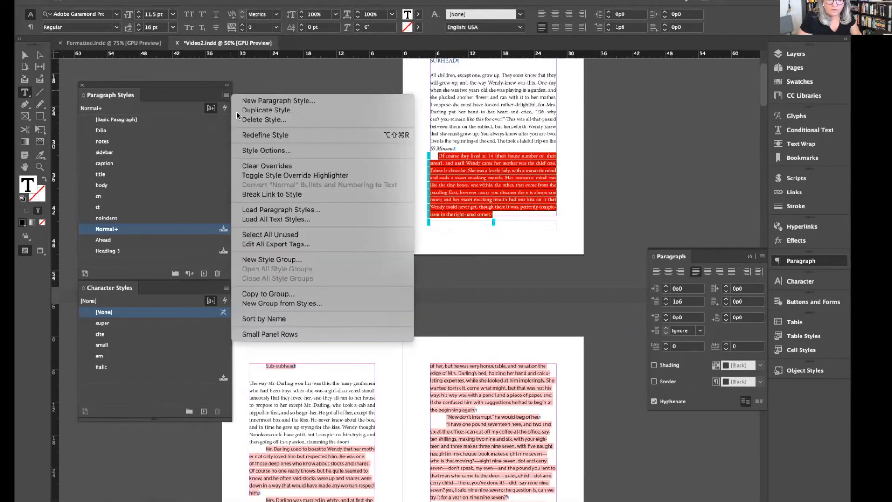
left_click(264, 135)
scroll(483, 405, "down", 4)
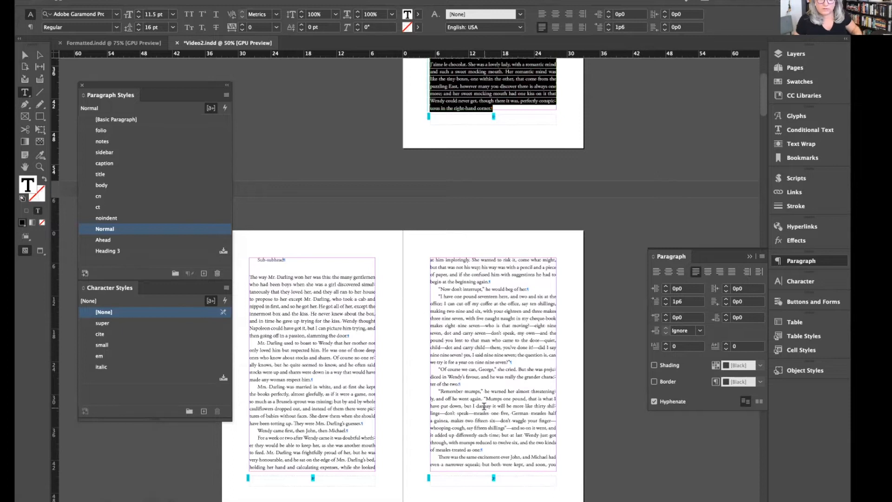
scroll(435, 272, "up", 8)
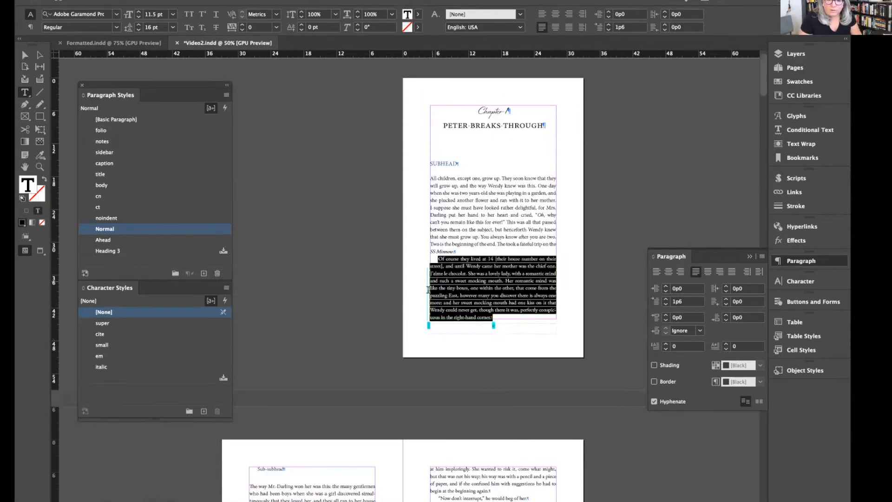
Set the first body paragraph's text to Adobe Garamond Pro Regular and redefine the noindent paragraph style from it
left_click(483, 223)
key("ctrl+=")
key("ctrl+=")
key("ctrl+=")
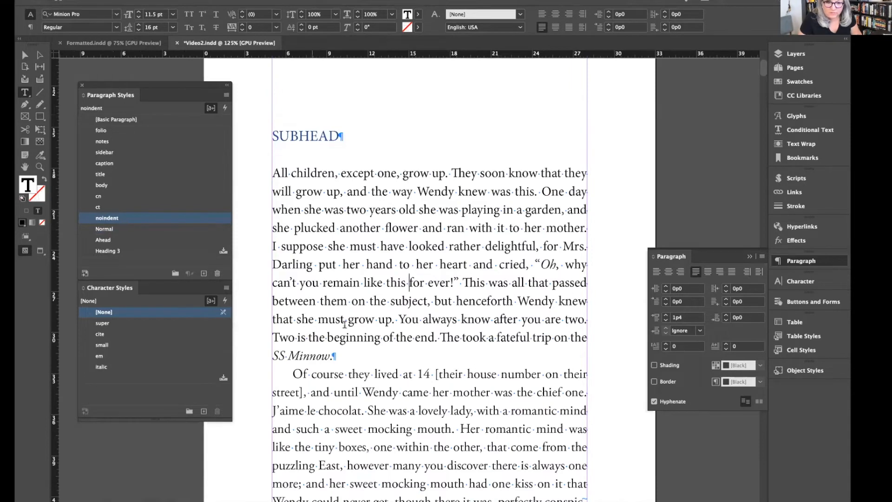
left_click_drag(586, 336, 267, 179)
left_click(76, 14)
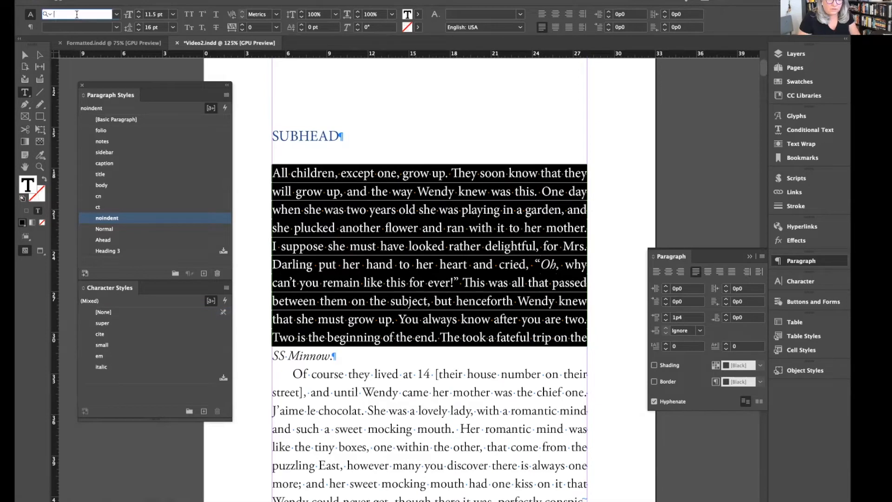
type("gar")
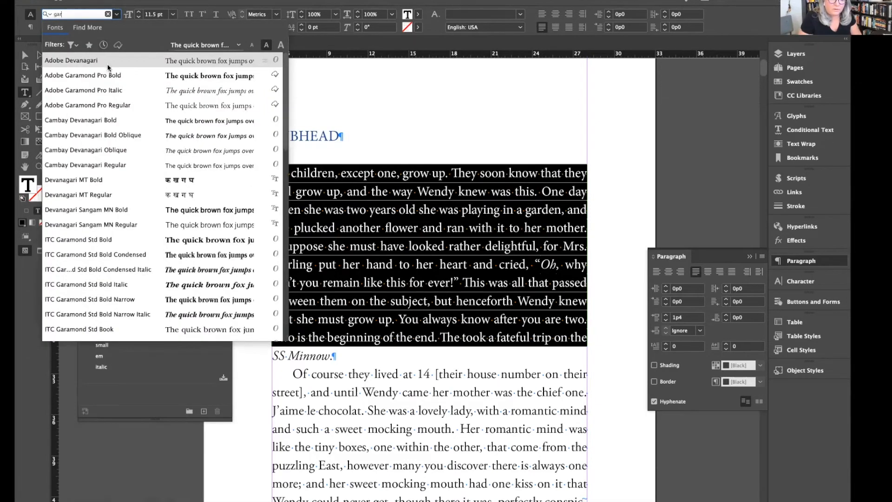
left_click(146, 112)
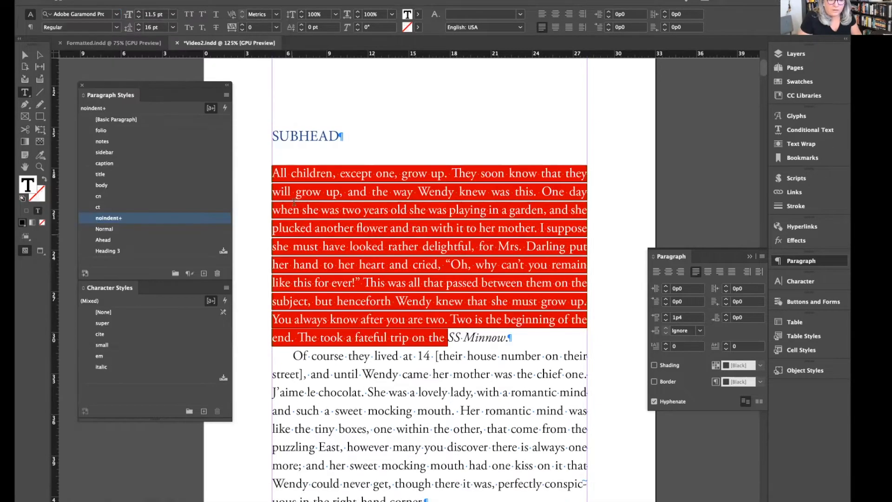
left_click(227, 94)
left_click(279, 136)
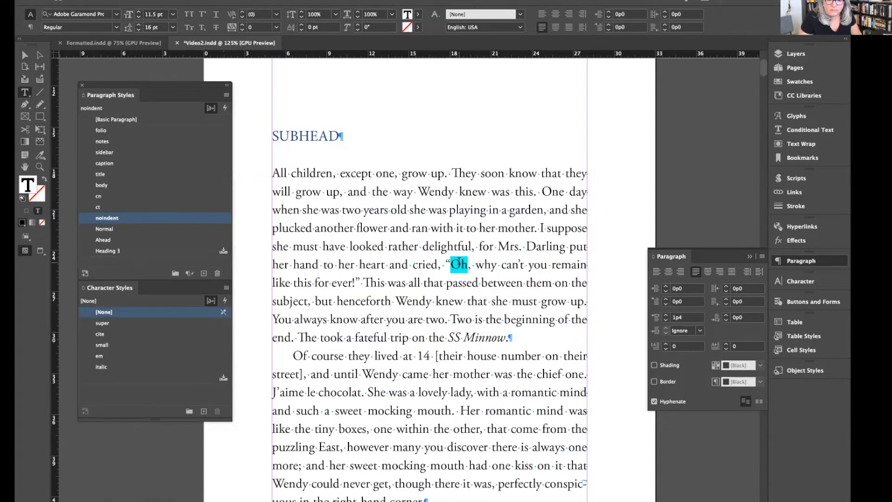
Clear the override on the word Oh by reapplying the em character style
triple_click(459, 264)
double_click(457, 263)
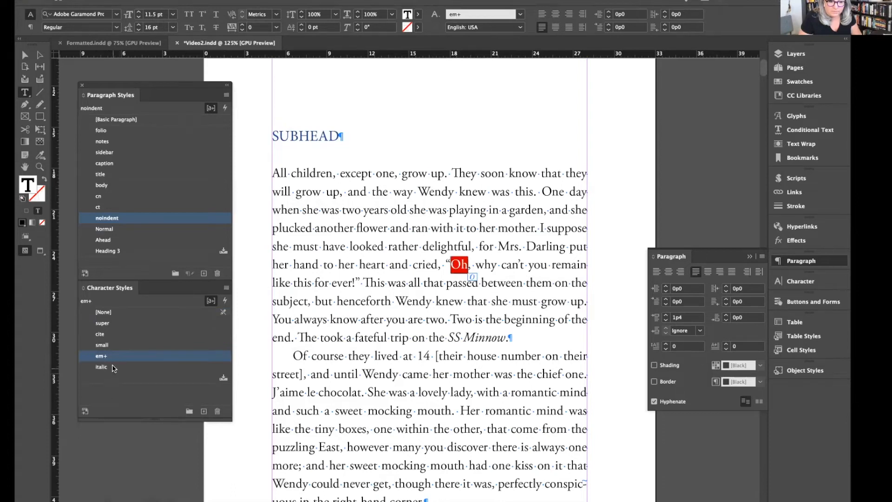
left_click(103, 356, "alt")
left_click(376, 283)
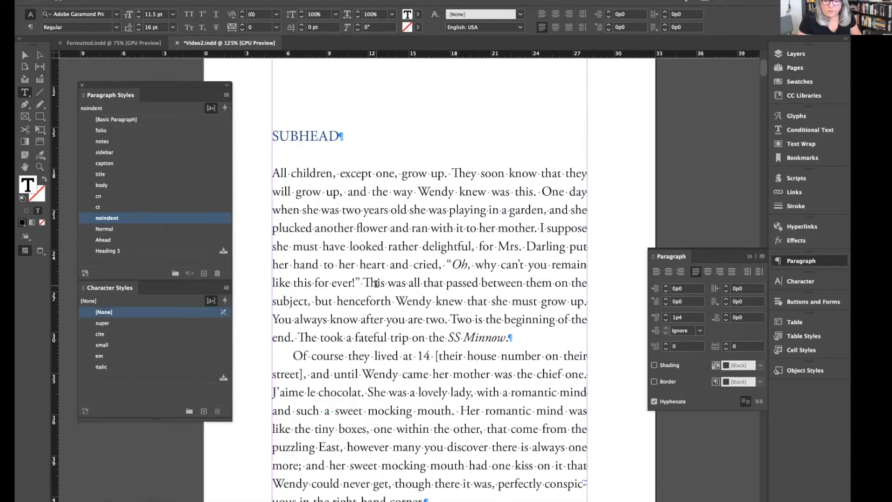
scroll(376, 283, "down", 2)
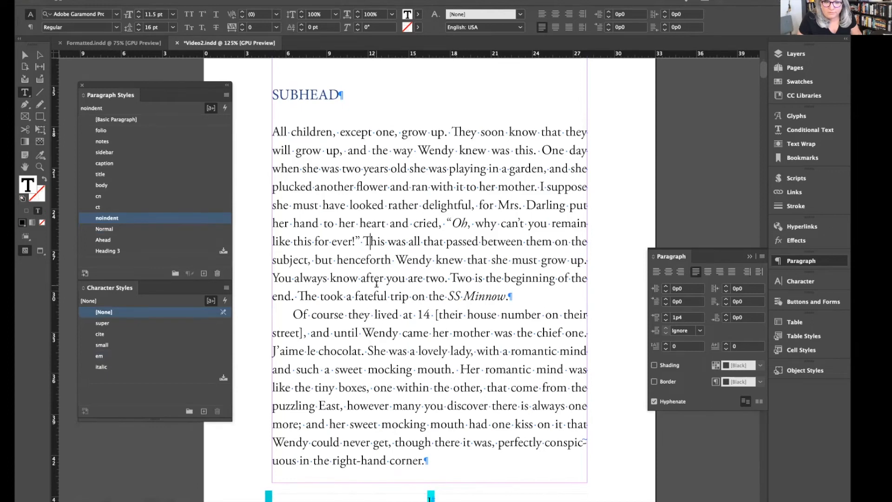
scroll(376, 283, "down", 10)
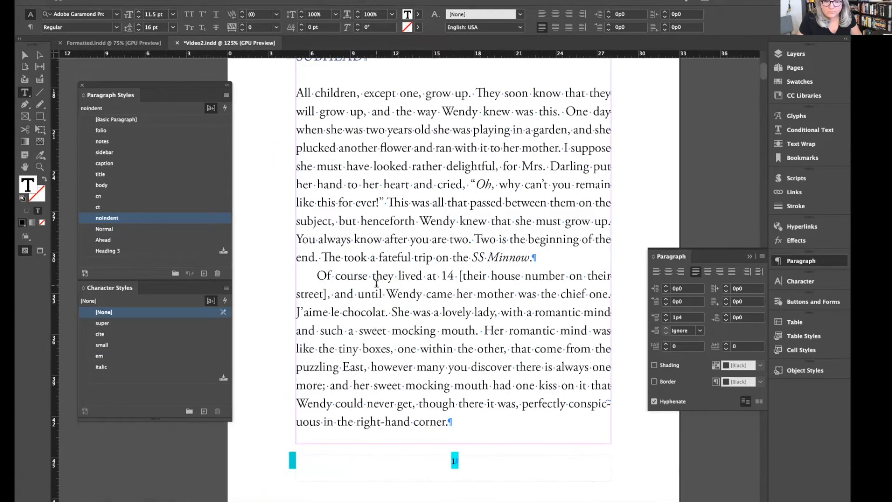
Select the French phrase "J'aime le chocolat" in the "Of course they lived" paragraph
scroll(376, 283, "down", 12)
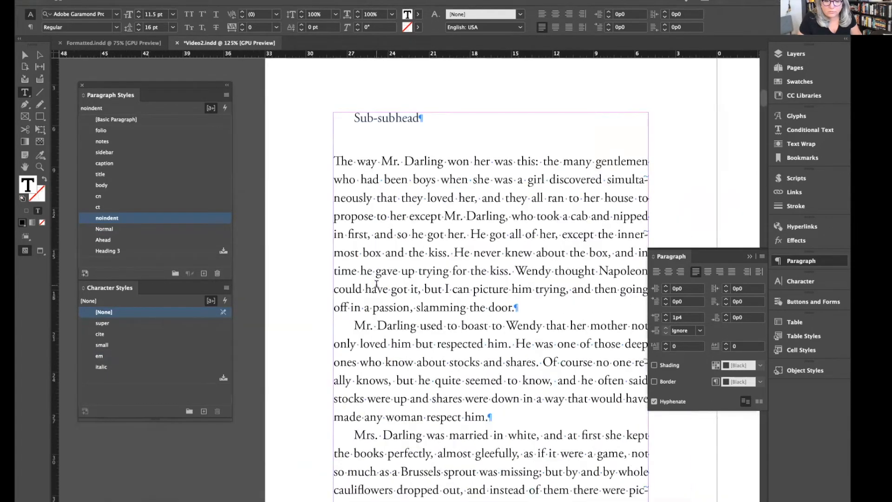
scroll(376, 283, "up", 15)
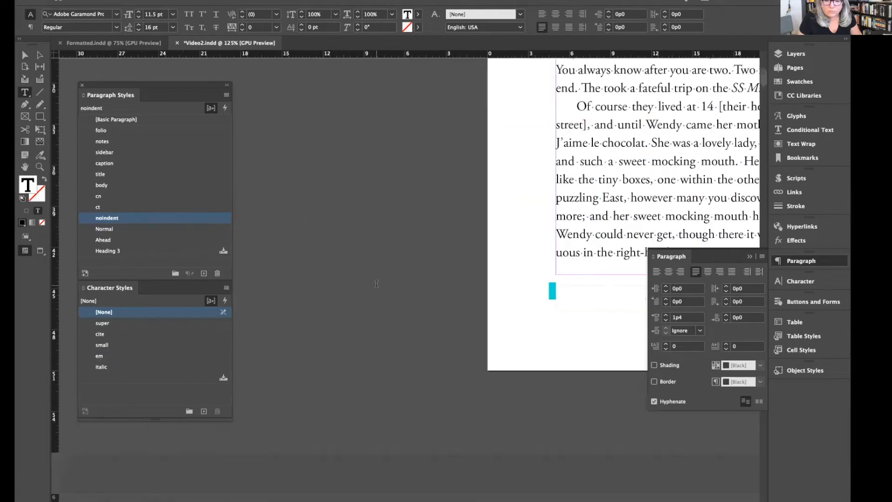
scroll(377, 284, "up", 2)
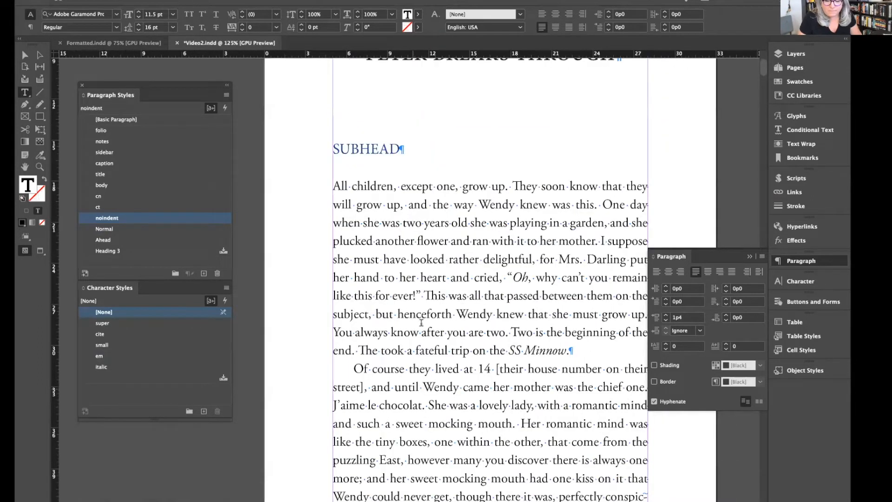
scroll(430, 381, "down", 2)
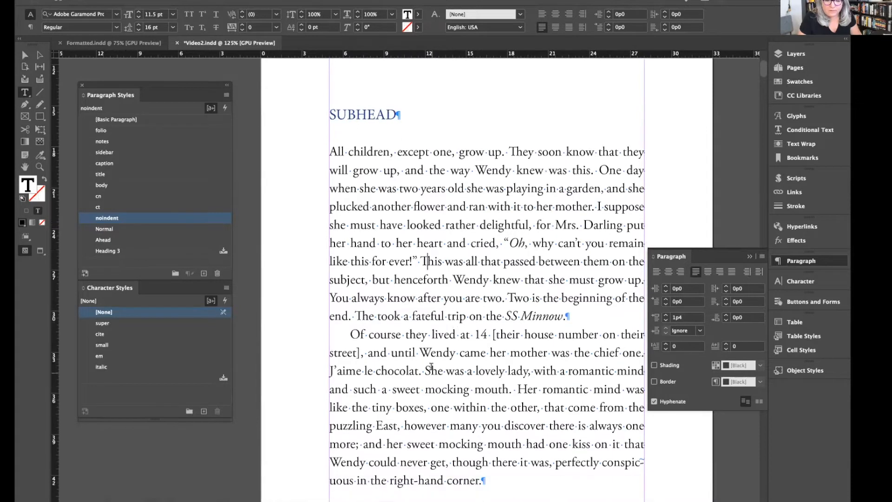
left_click(388, 374)
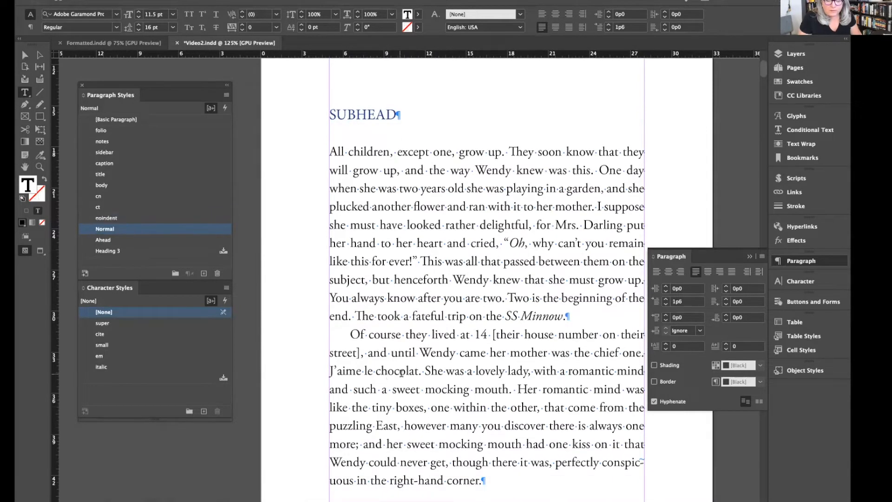
left_click_drag(416, 370, 302, 370)
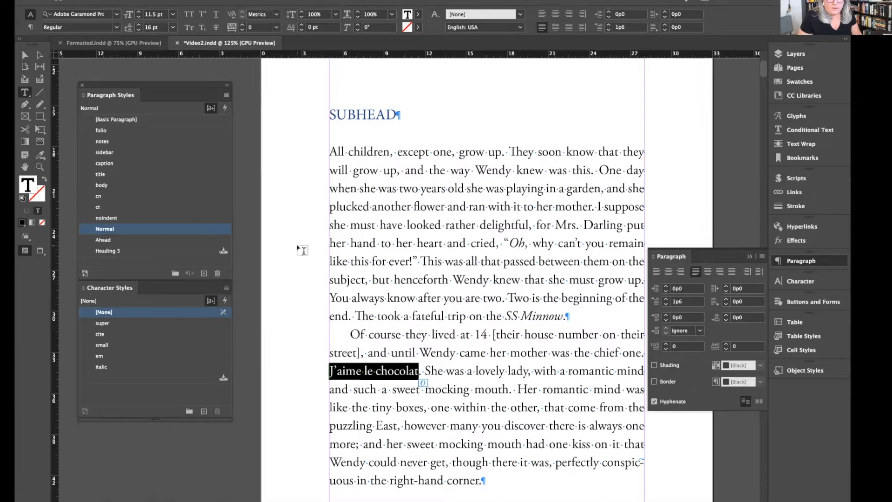
Try adding a character style named French with its language set to French, and undo its creation
left_click(226, 287)
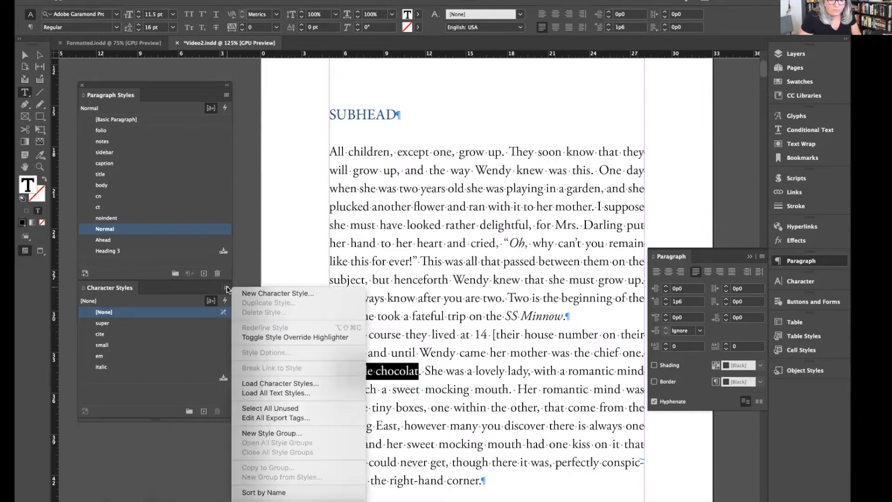
left_click(254, 293)
type("French")
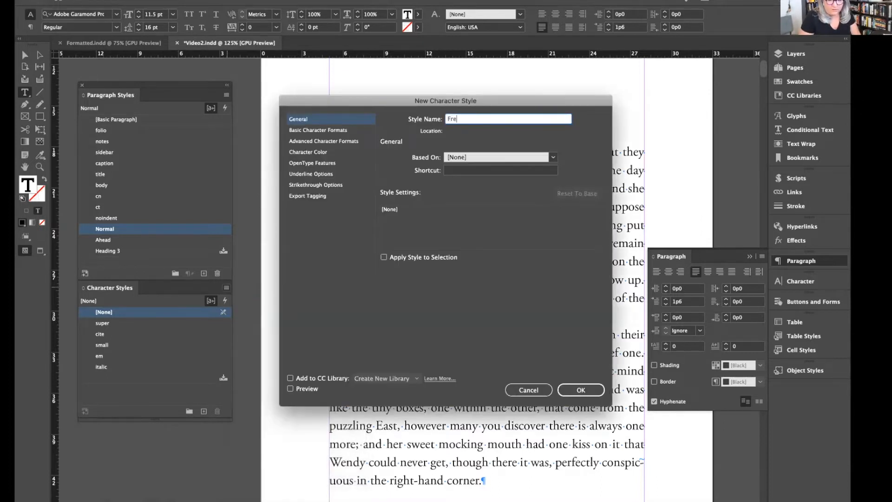
left_click(324, 142)
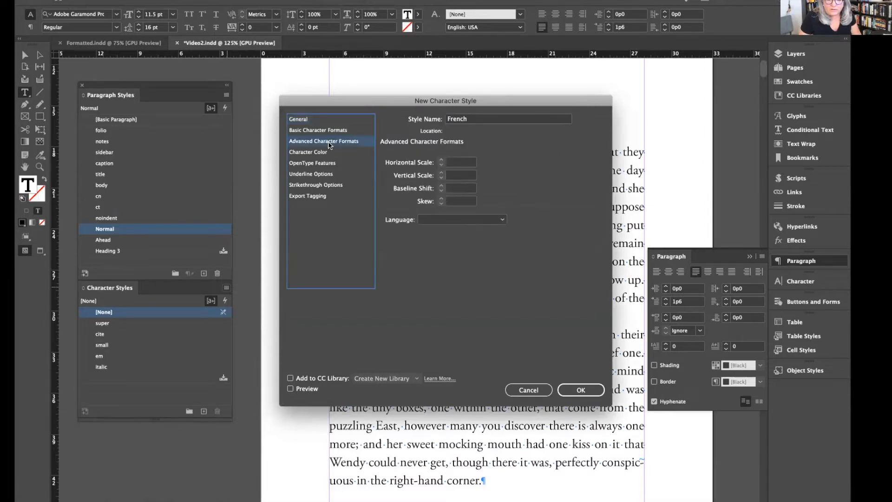
left_click(453, 223)
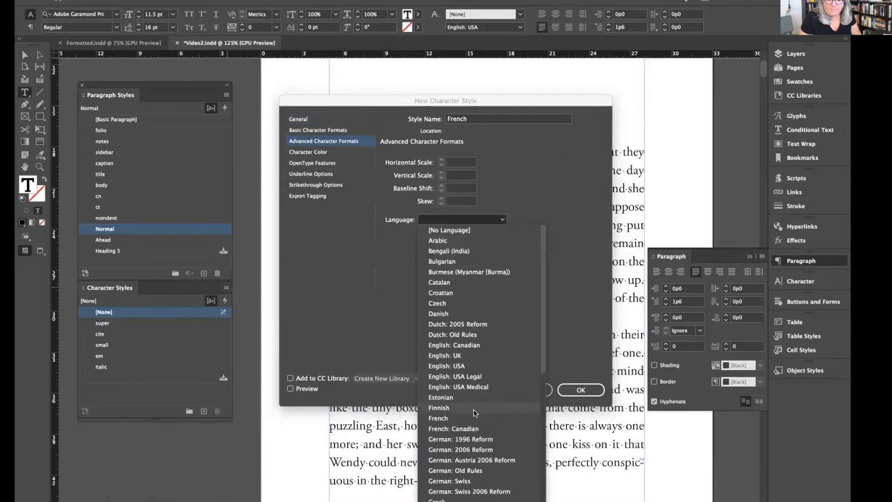
left_click(473, 420)
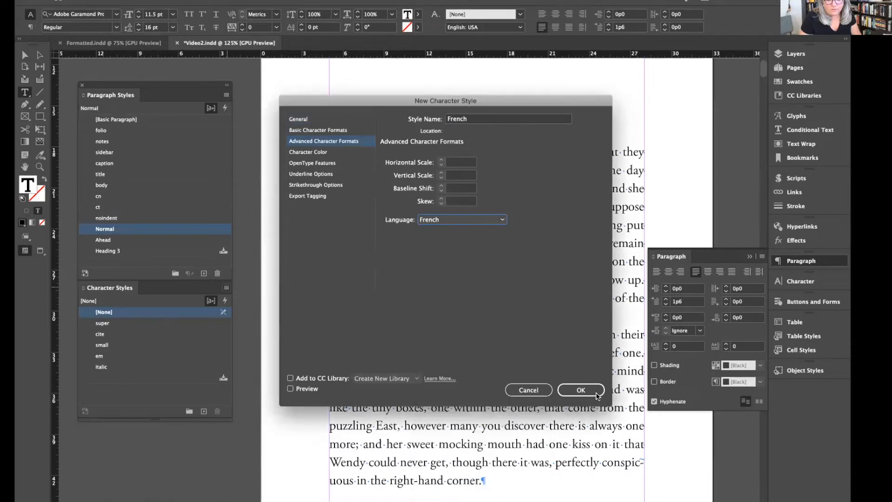
left_click(580, 390)
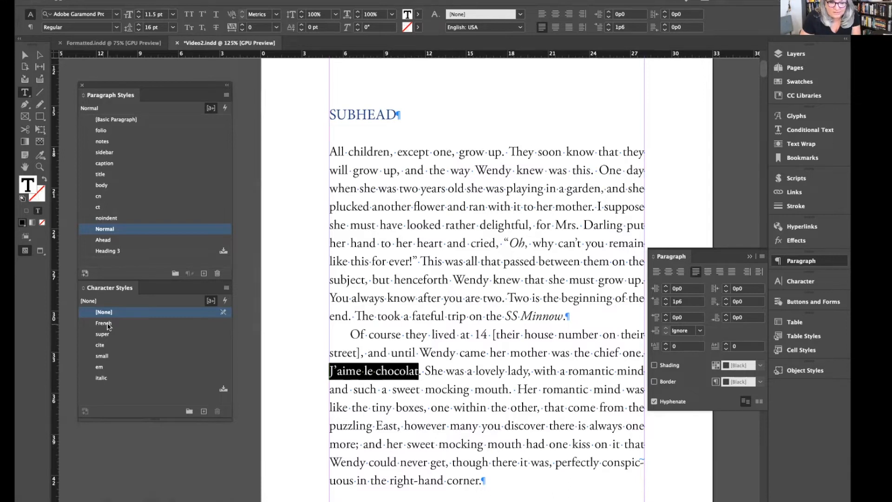
key("super+z")
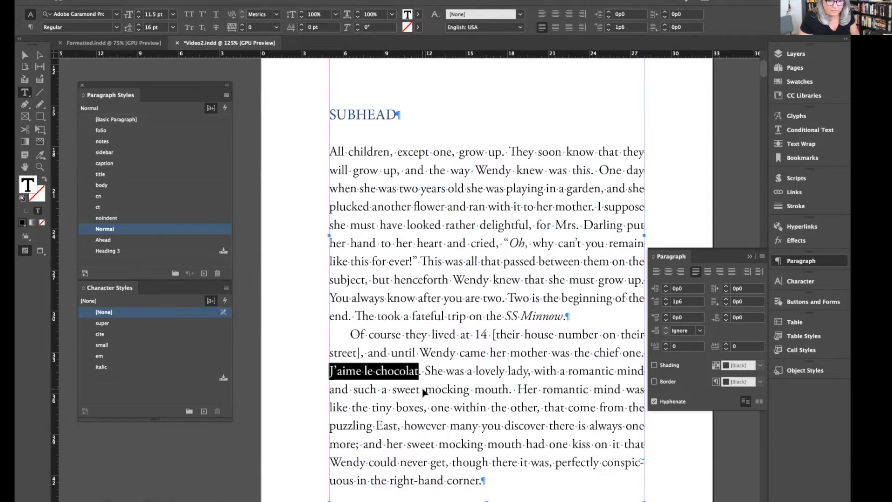
Recreate the French character style with French as its language, without applying it to the selected phrase, and undo it
left_click(226, 288)
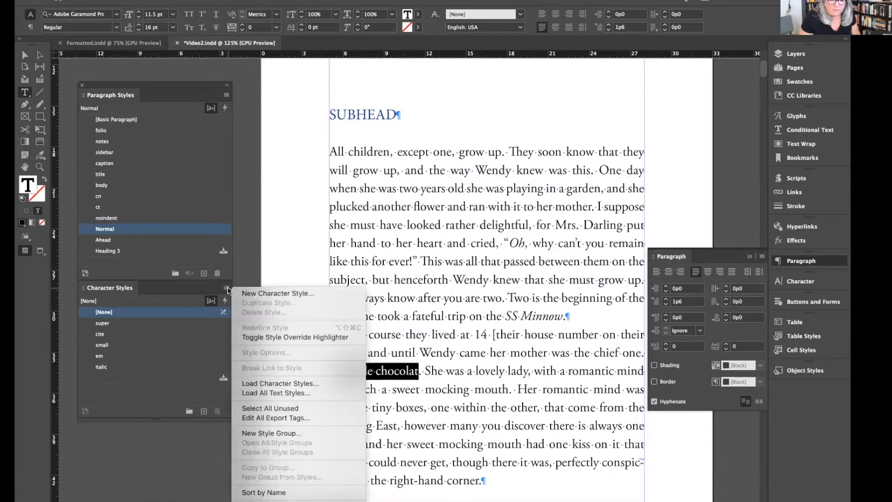
left_click(257, 288)
type("French")
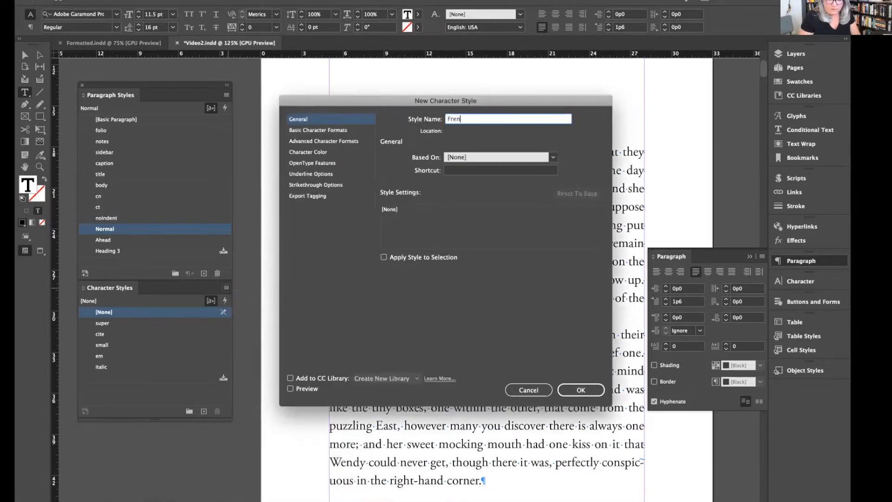
left_click(325, 153)
left_click(333, 139)
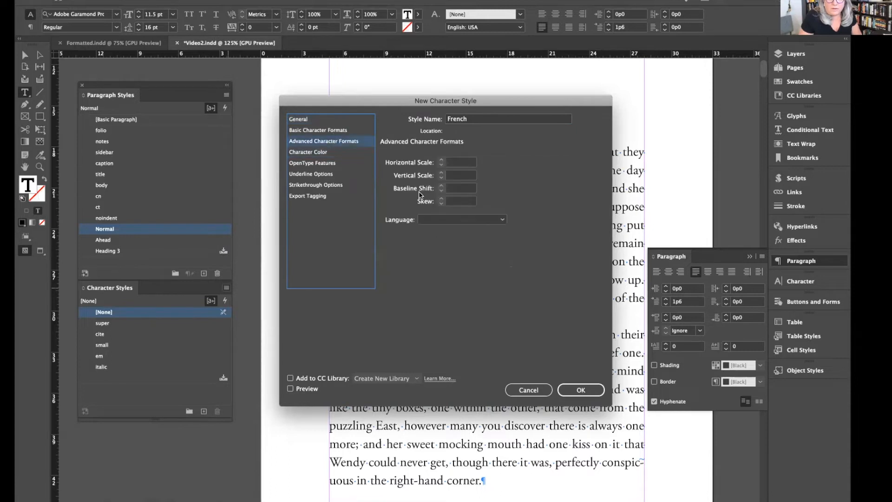
left_click(427, 219)
left_click(458, 419)
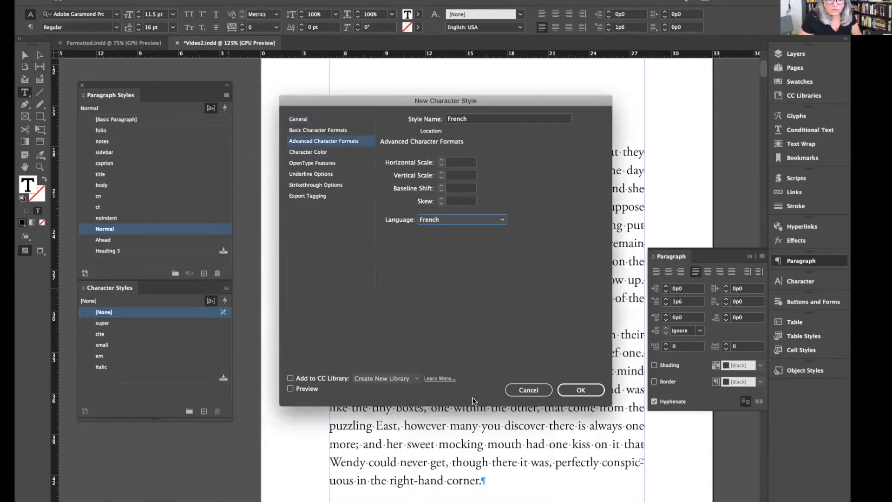
left_click(574, 391)
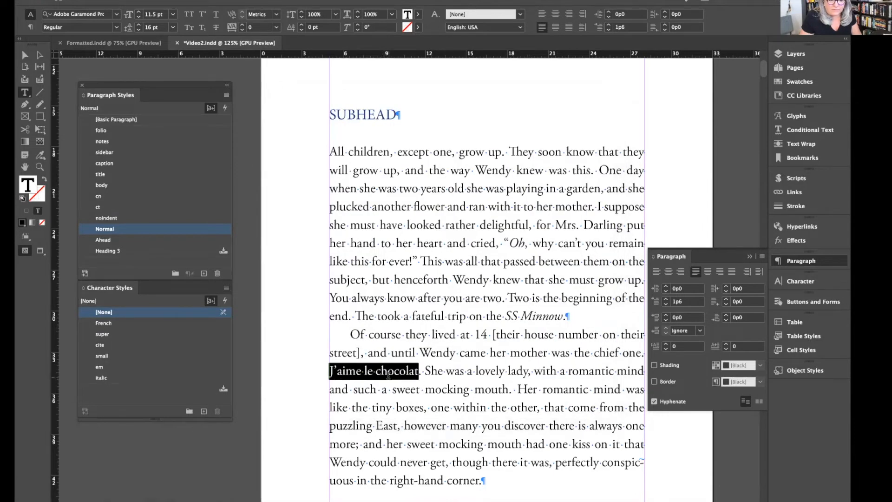
key("super+z")
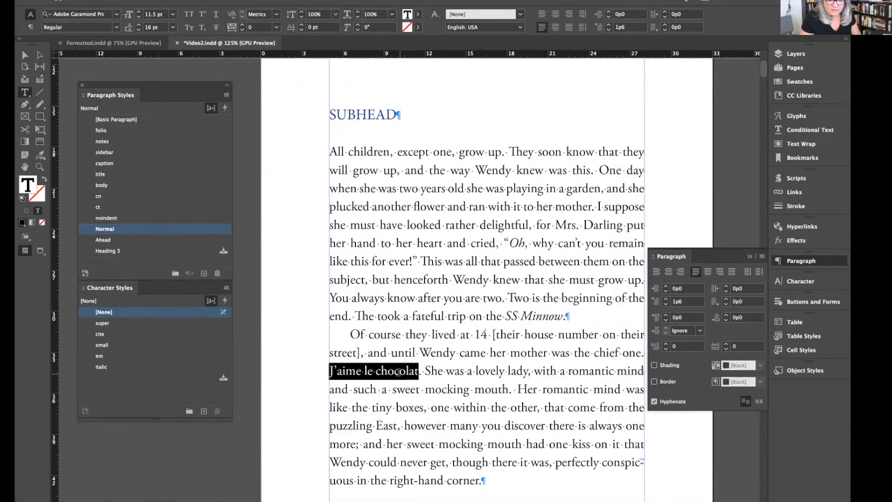
Create a character style named French with the language French and apply it to the selected "J'aime le chocolat" phrase
left_click(226, 288)
left_click(264, 291)
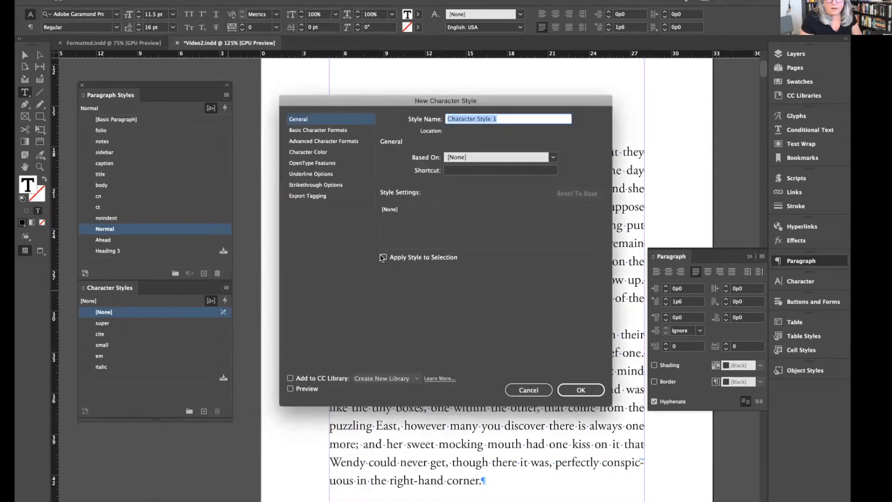
left_click(384, 258)
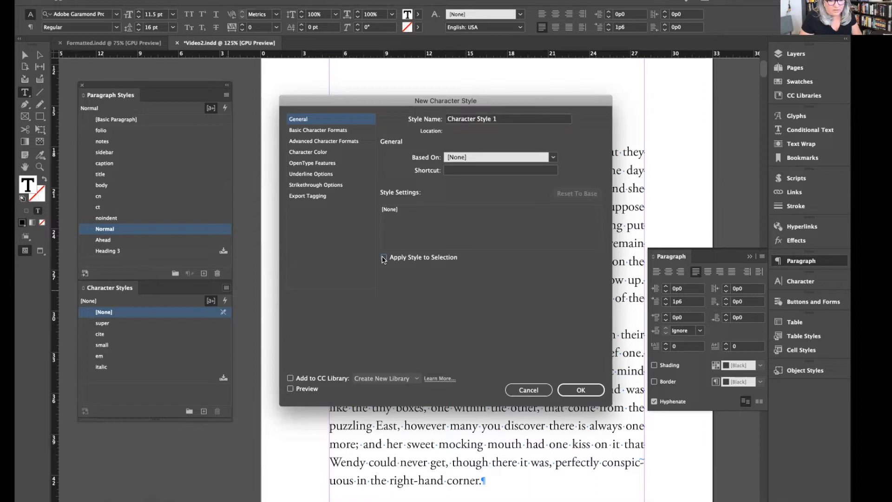
left_click(458, 120)
type("French")
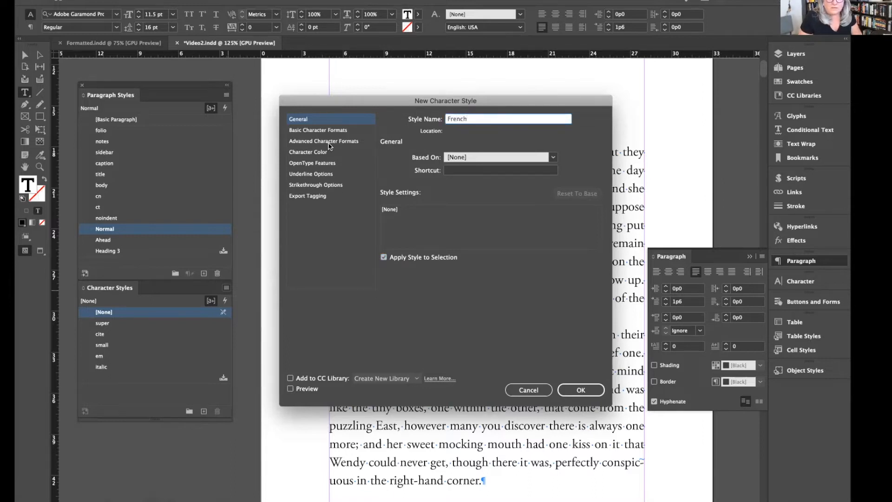
left_click(329, 141)
left_click(428, 218)
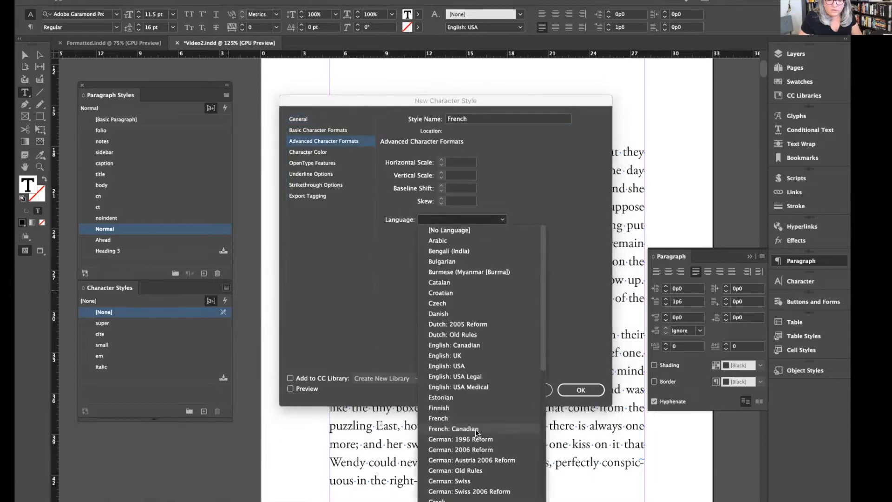
left_click(465, 419)
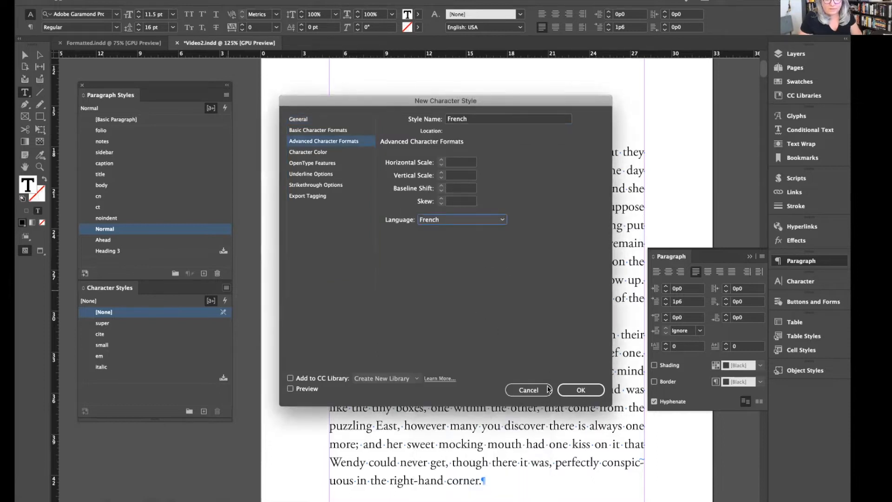
left_click(578, 389)
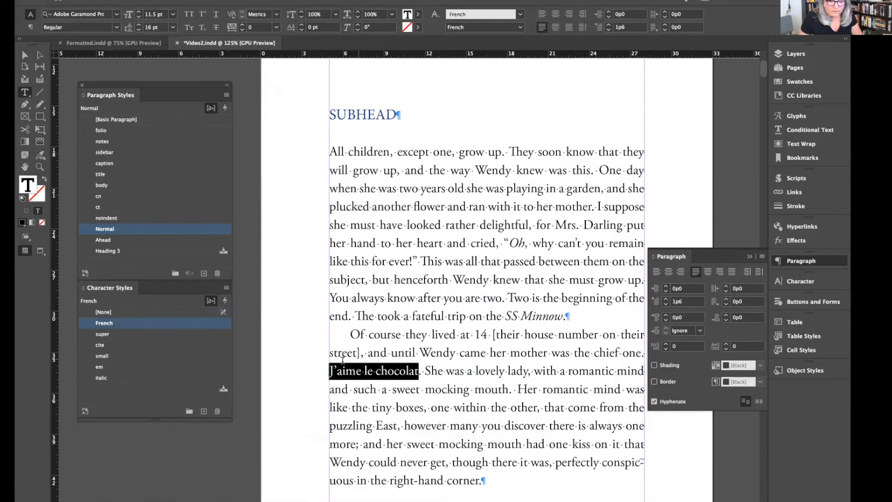
left_click(477, 389)
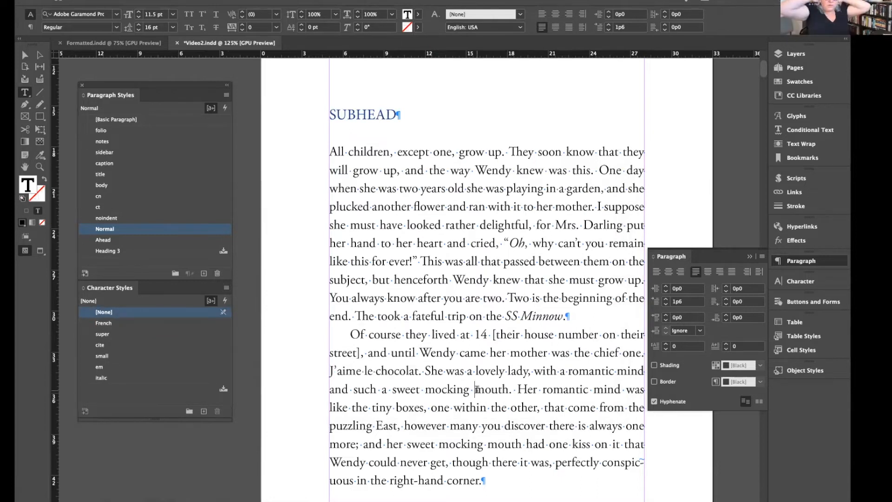
Select the Sub-subhead paragraph on the following spread and set its first-line indent to 0
key("super+minus")
key("super+minus")
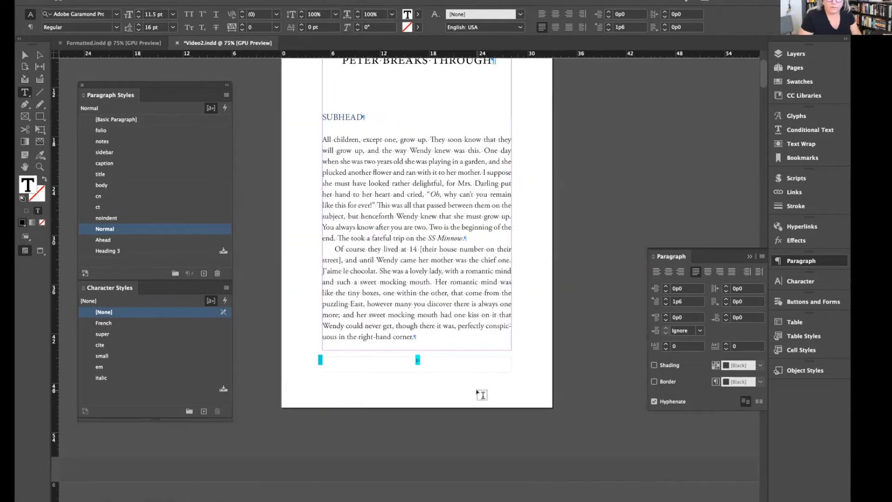
scroll(415, 311, "down", 10)
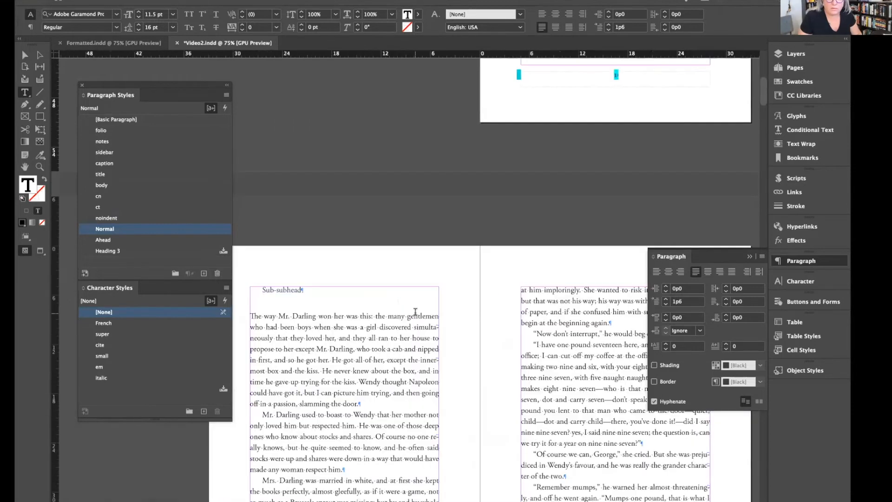
triple_click(282, 169)
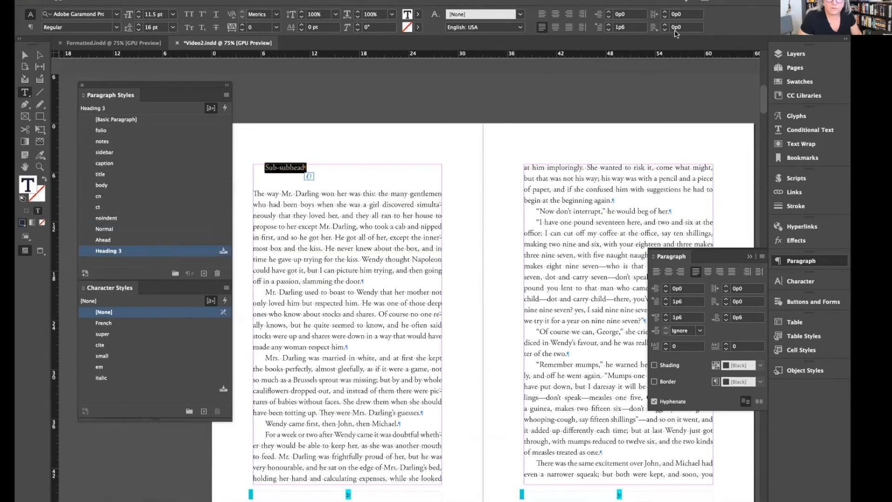
left_click(625, 27)
type("0")
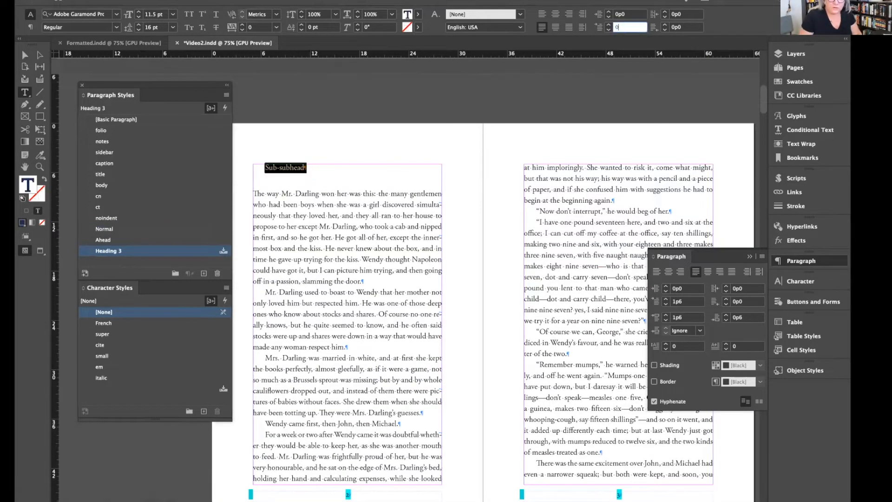
key("Return")
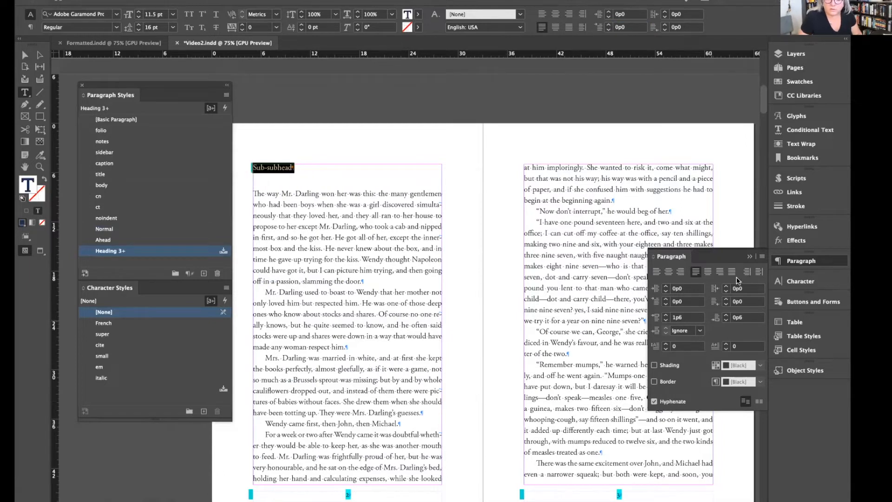
Set the Sub-subhead's space after to 0 and redefine the Heading 3 paragraph style from it
left_click(715, 319)
type("-")
key("Return")
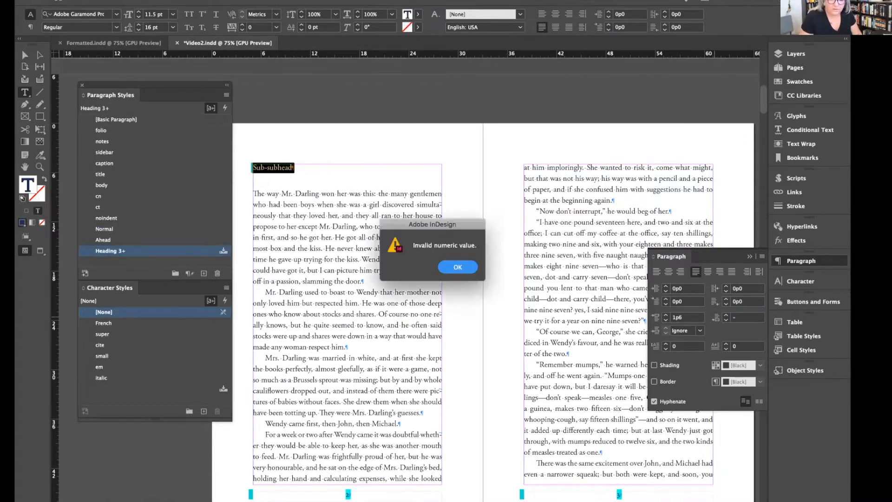
left_click(448, 267)
type("0")
key("Return")
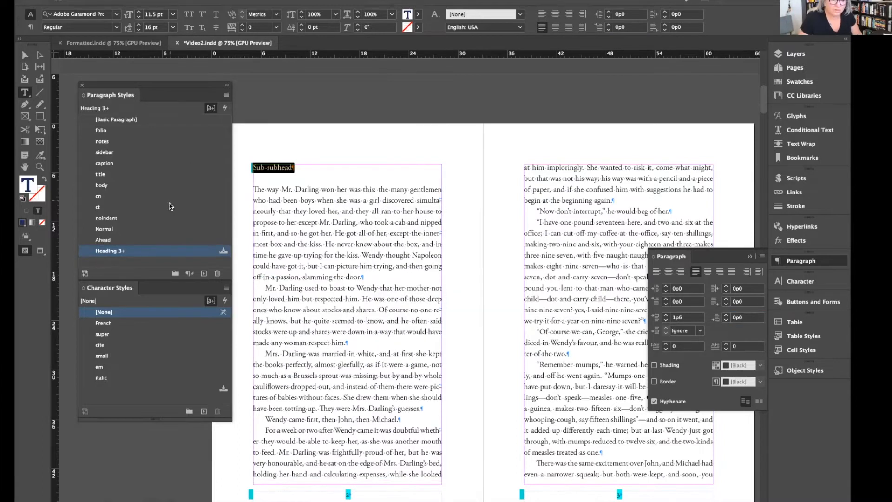
left_click(226, 95)
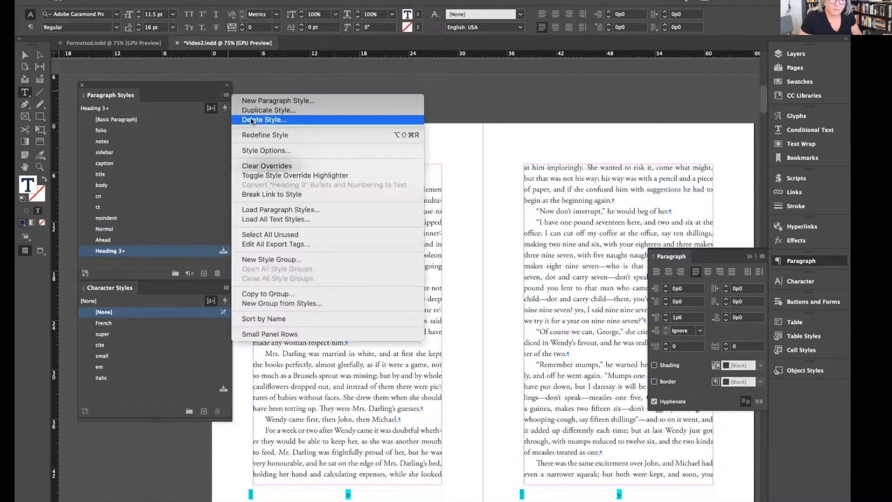
left_click(254, 135)
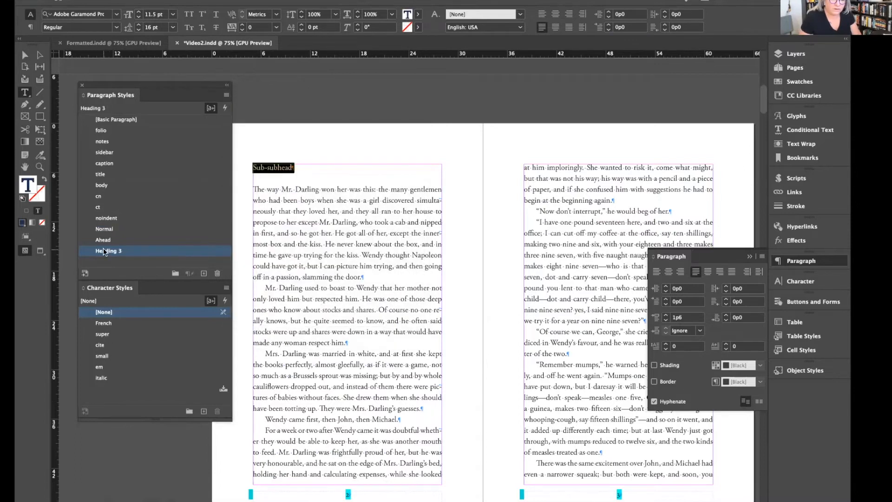
Rename the Heading 3 paragraph style to Bhead
left_click(102, 251)
type("Bhead")
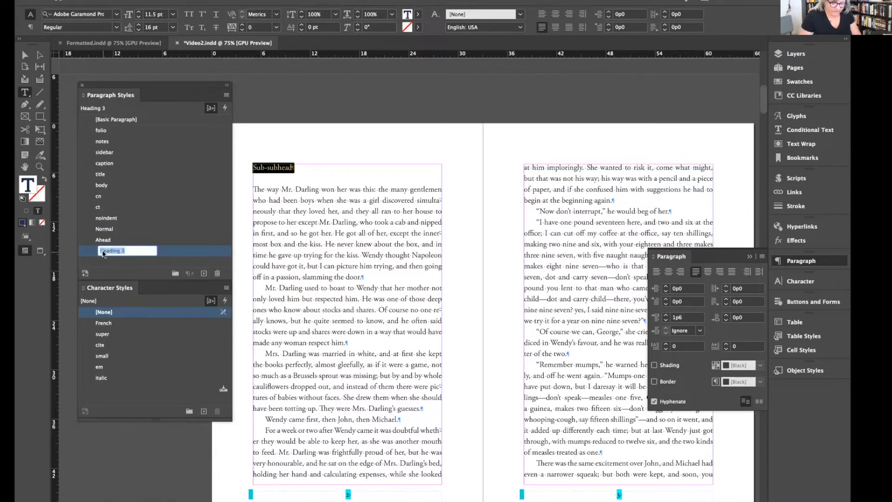
key("Return")
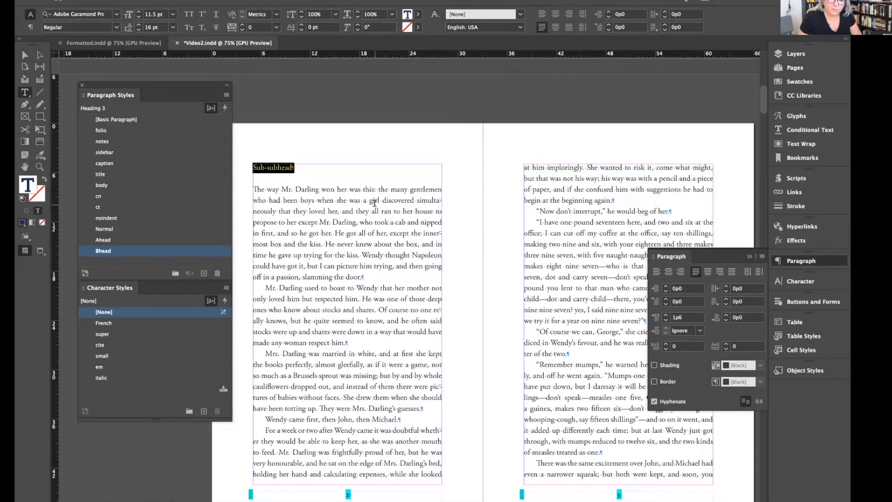
Make the Sub-subhead line Bold, redefine the Bhead paragraph style from it, and save the document
left_click(274, 163)
double_click(274, 164)
triple_click(264, 165)
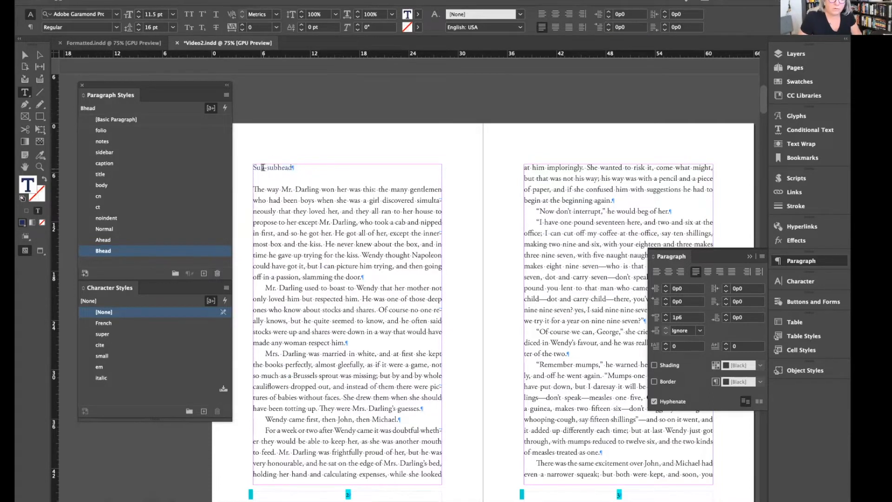
left_click(116, 27)
left_click(93, 59)
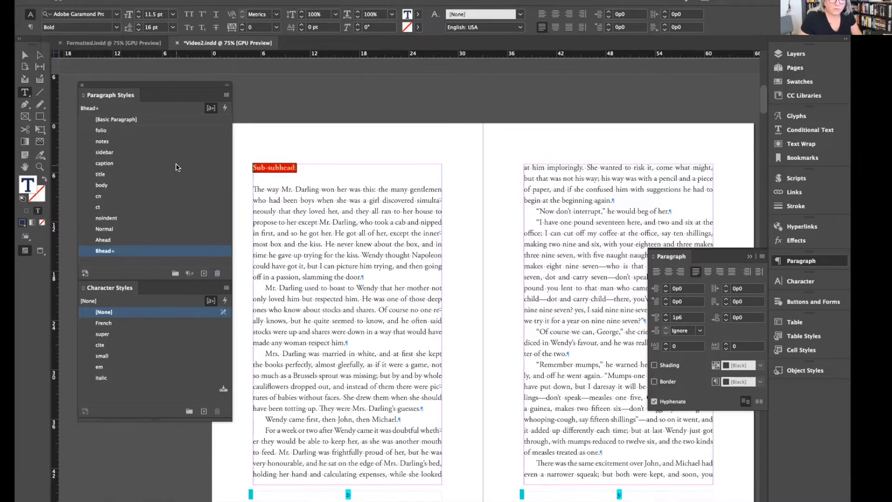
left_click(226, 95)
left_click(253, 136)
left_click(334, 357)
key("super+s")
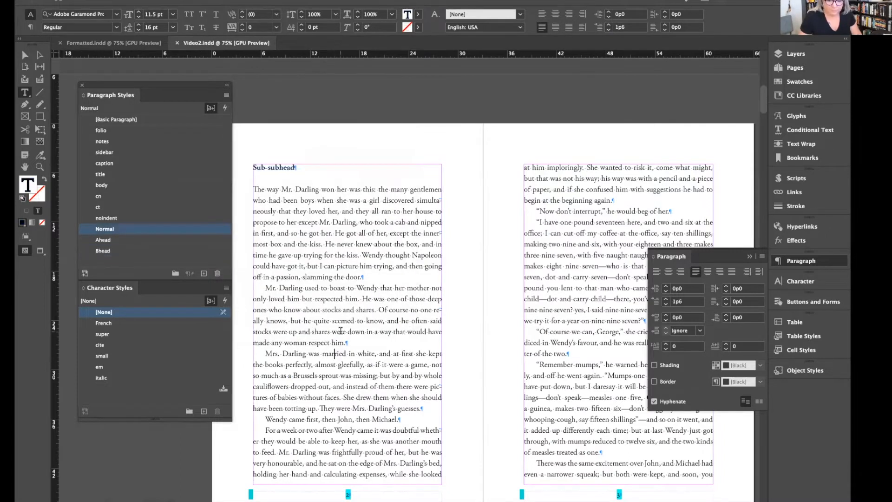
Apply the folio paragraph style to the page-number markers on both pages of the A-Master spread
key("super+minus")
key("super+minus")
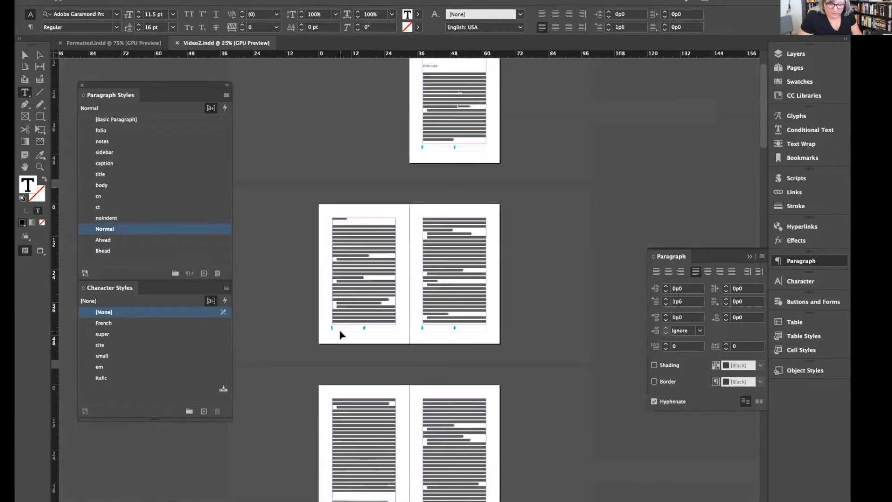
key("super+equal")
key("super+equal")
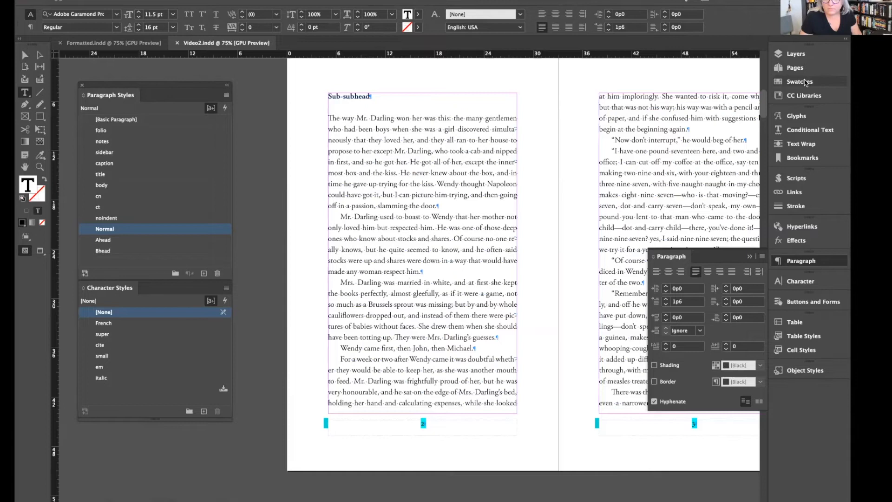
left_click(795, 67)
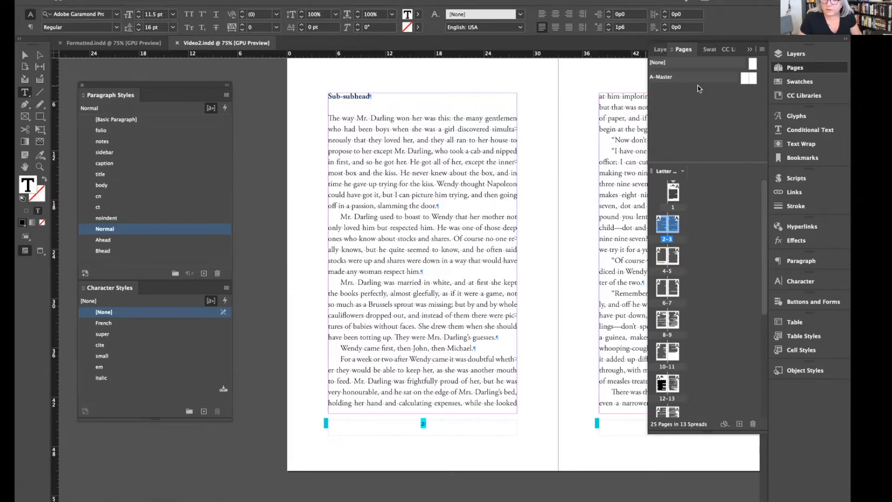
left_click(750, 78)
double_click(750, 78)
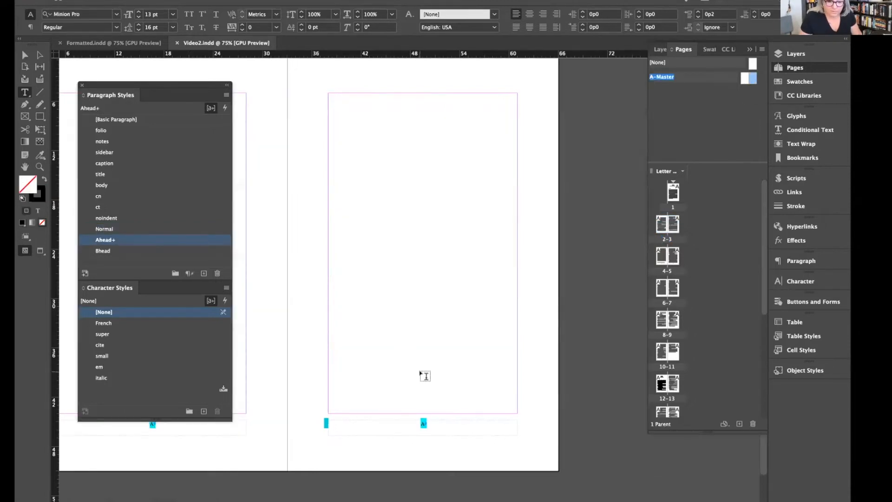
left_click(412, 421)
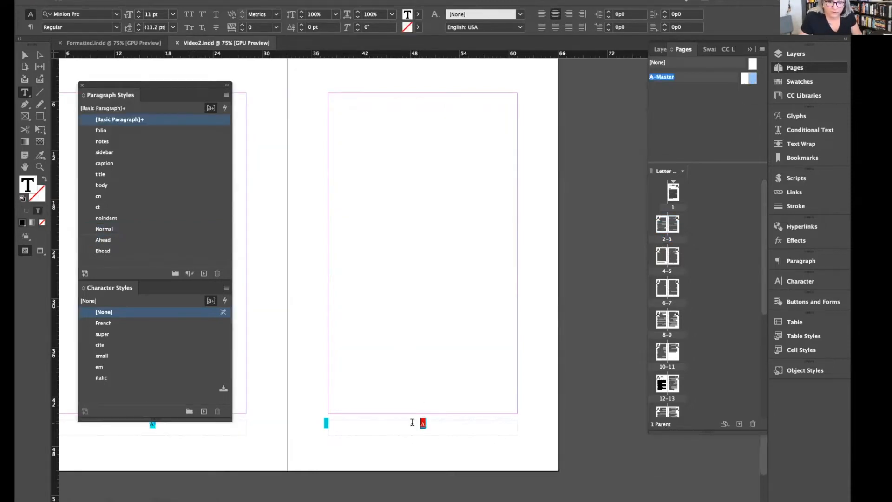
left_click(103, 131)
scroll(340, 449, "left", 5)
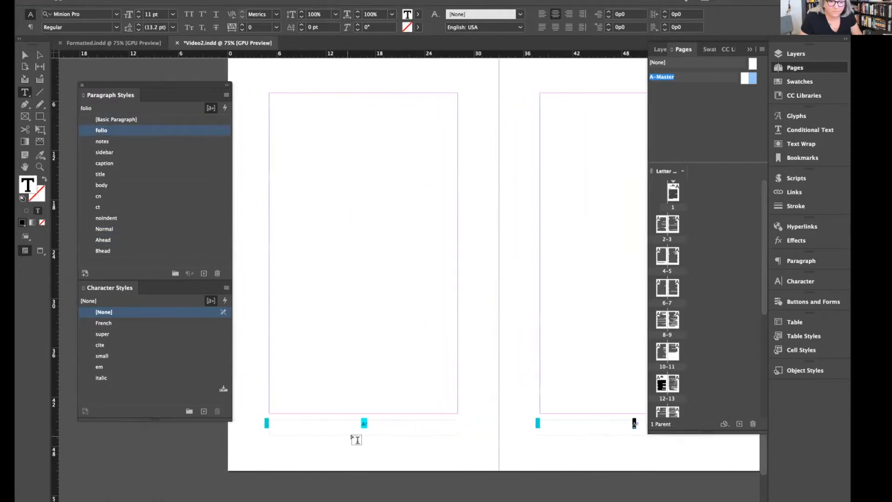
double_click(363, 423)
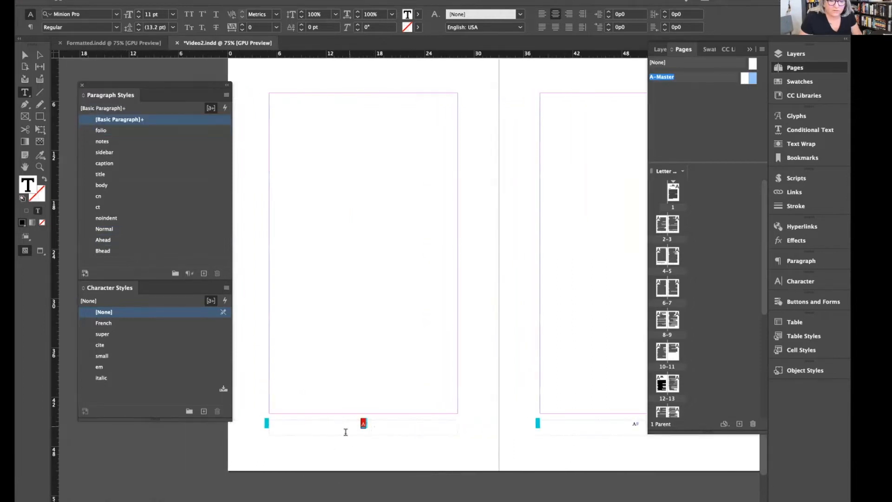
left_click(101, 130)
Return to the spread with pages 2–3 and save the document
double_click(663, 241)
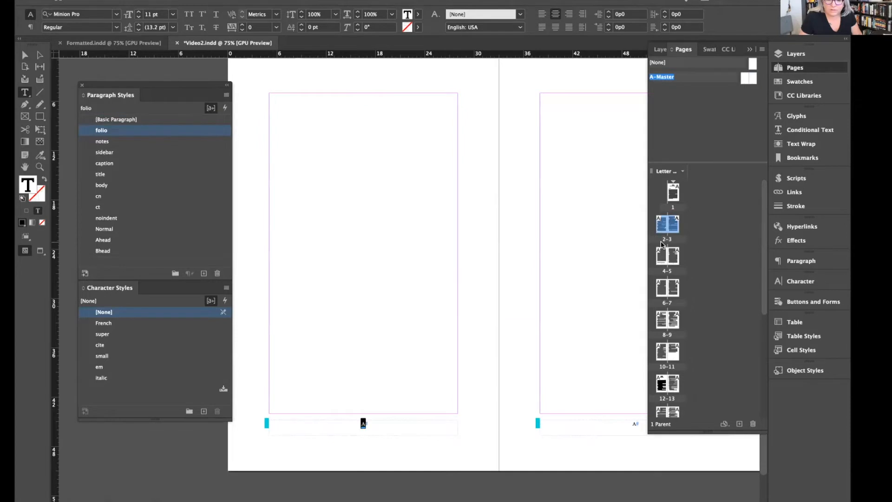
scroll(545, 311, "right", 4)
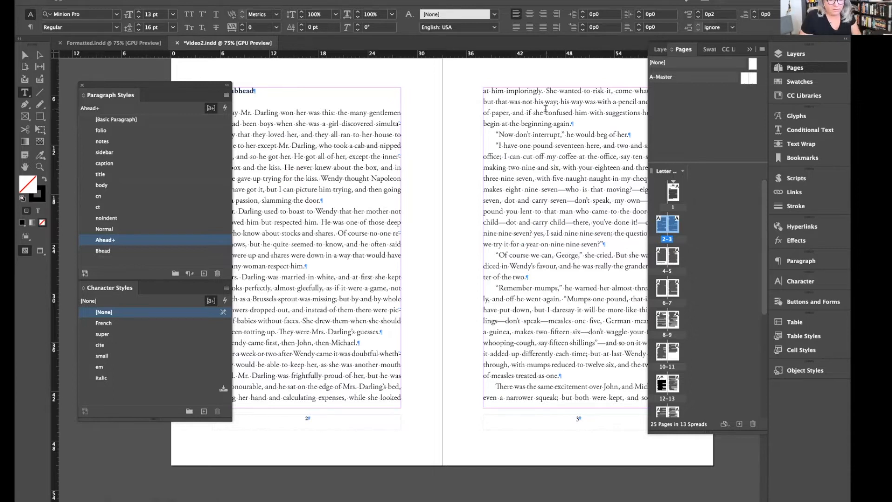
left_click(536, 199)
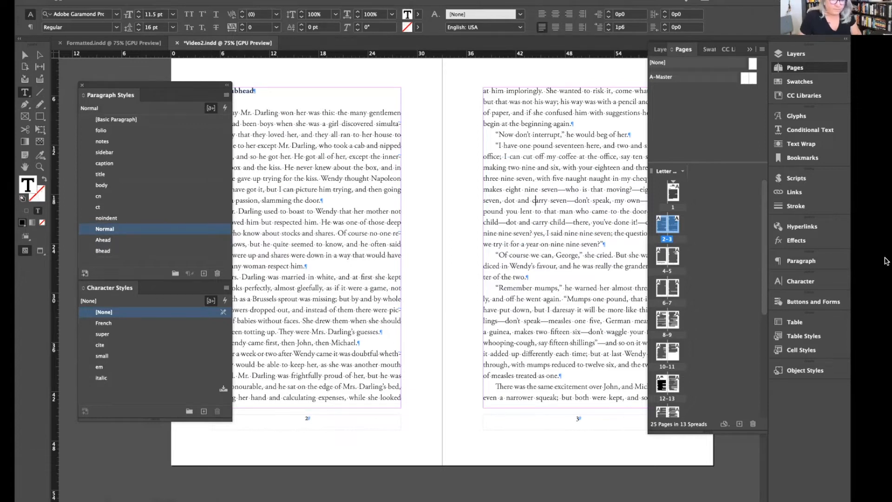
key("ctrl+z")
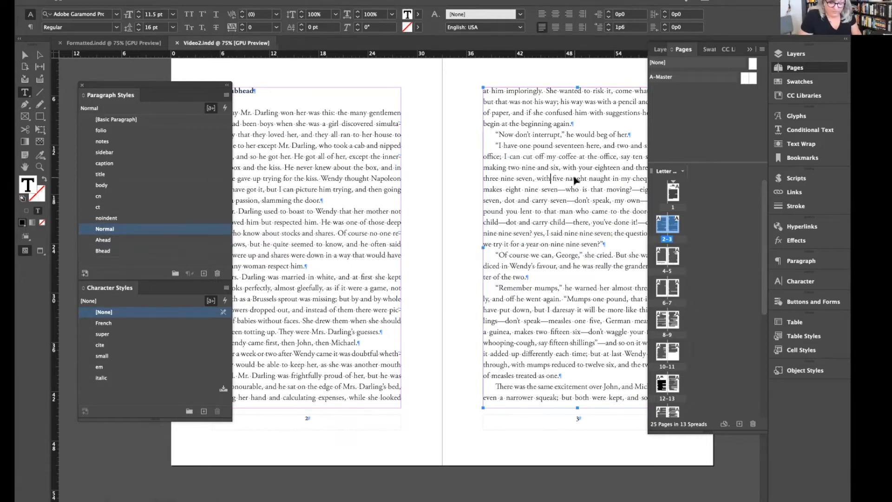
Insert a tab before the "Mr. Darling used to boast" paragraph on page 2 and delete it again
key("ctrl+minus")
key("ctrl+minus")
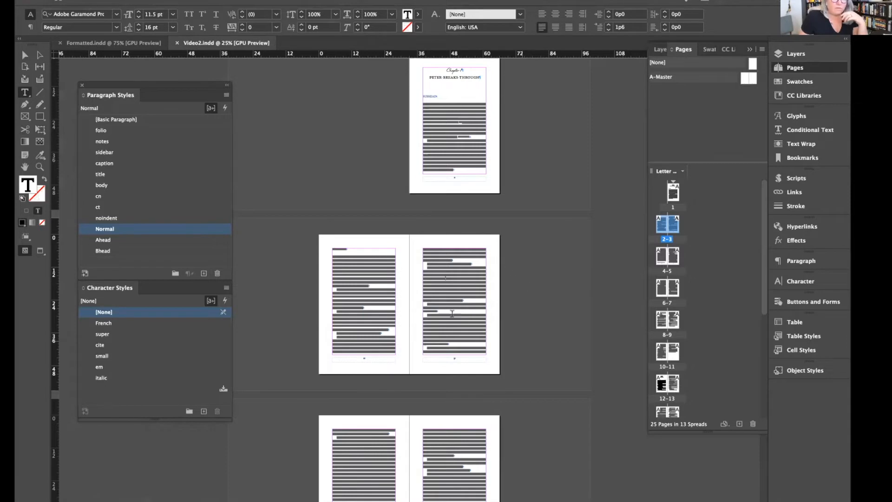
left_click(369, 314)
key("ctrl+=")
key("ctrl+=")
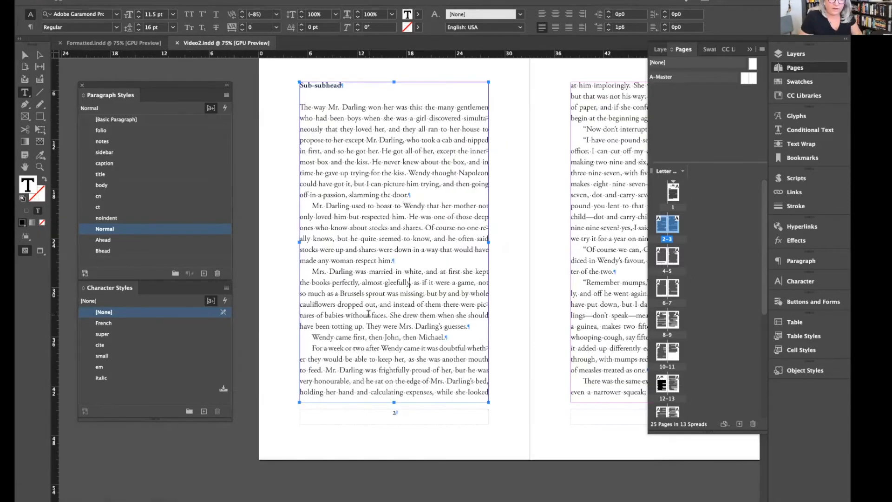
key("ctrl+shift+a")
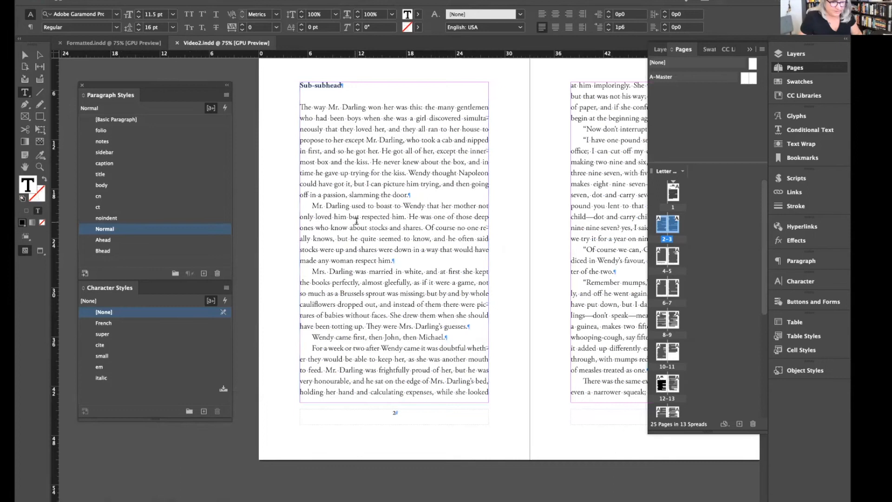
key("Tab")
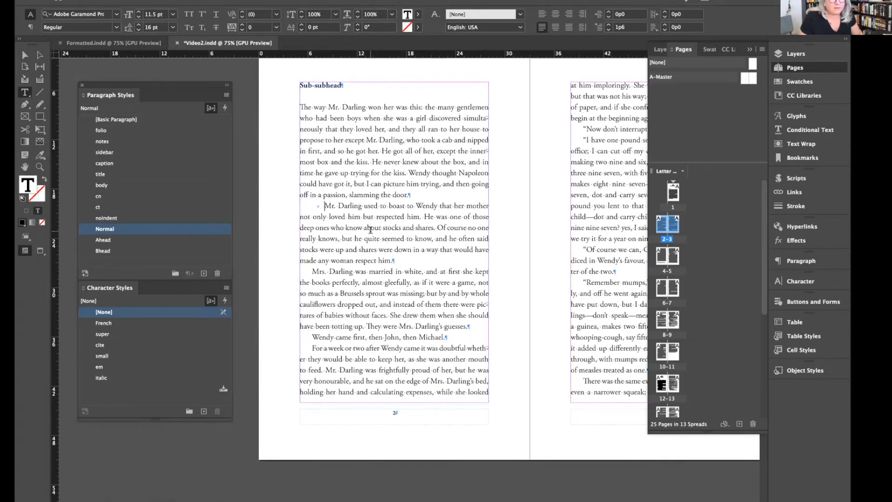
key("ctrl+=")
key("ctrl+=")
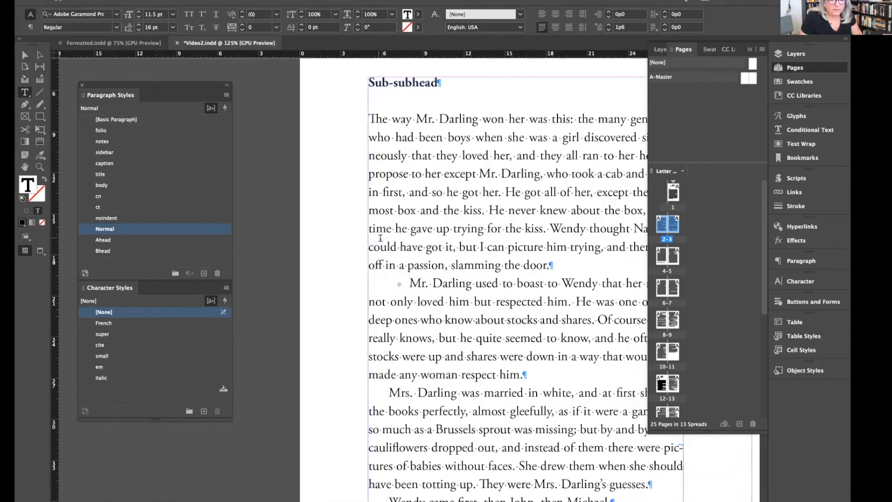
left_click_drag(409, 282, 389, 282)
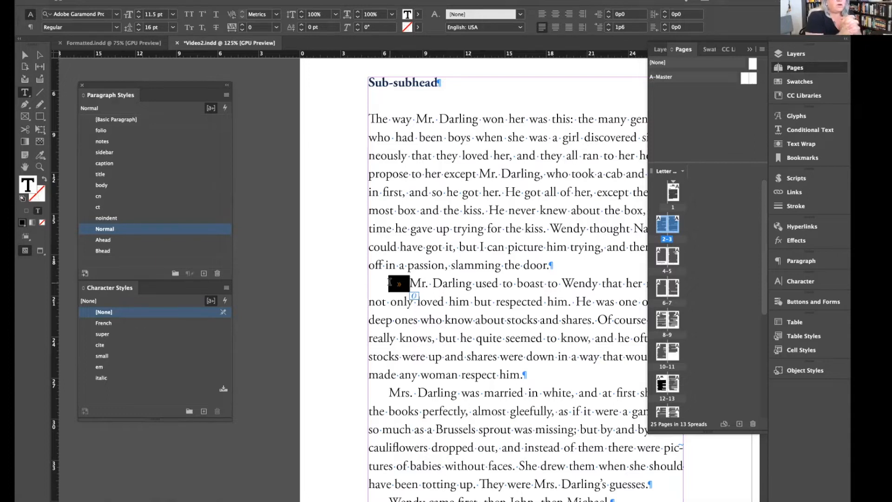
key("BackSpace")
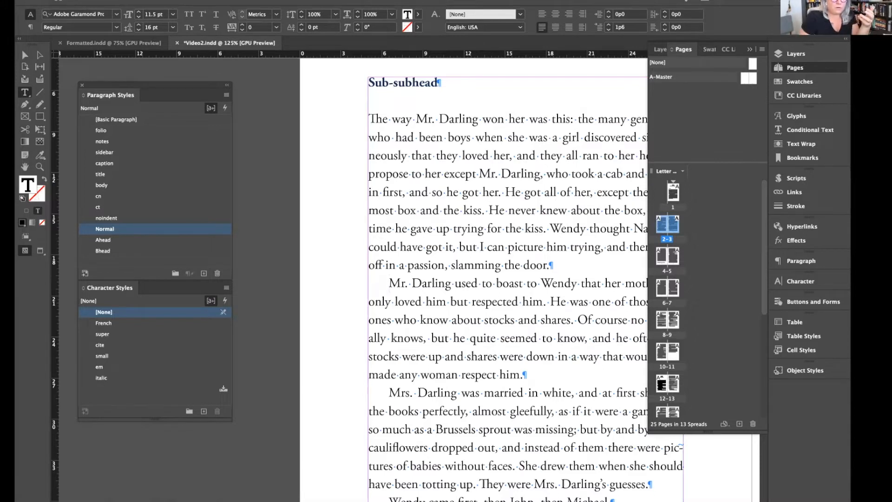
Insert a nonbreaking space at the start of the "Mr. Darling used to boast" paragraph and delete it again
left_click(144, 0)
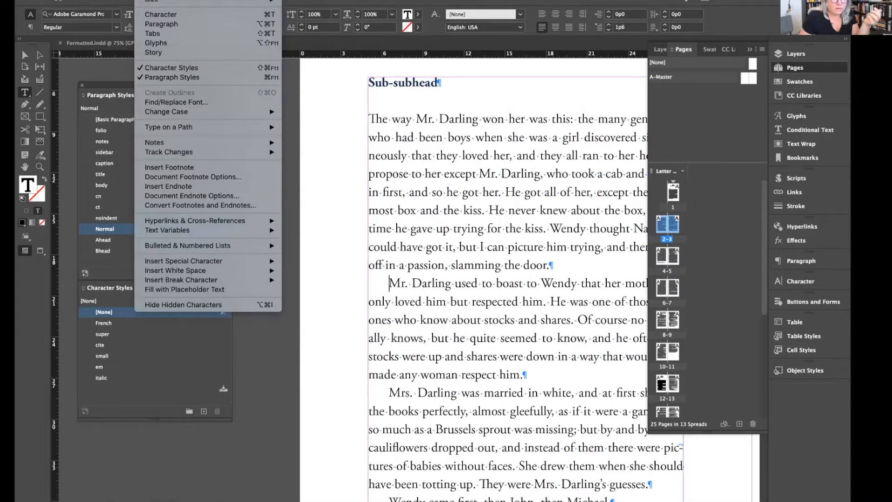
mouse_move(208, 273)
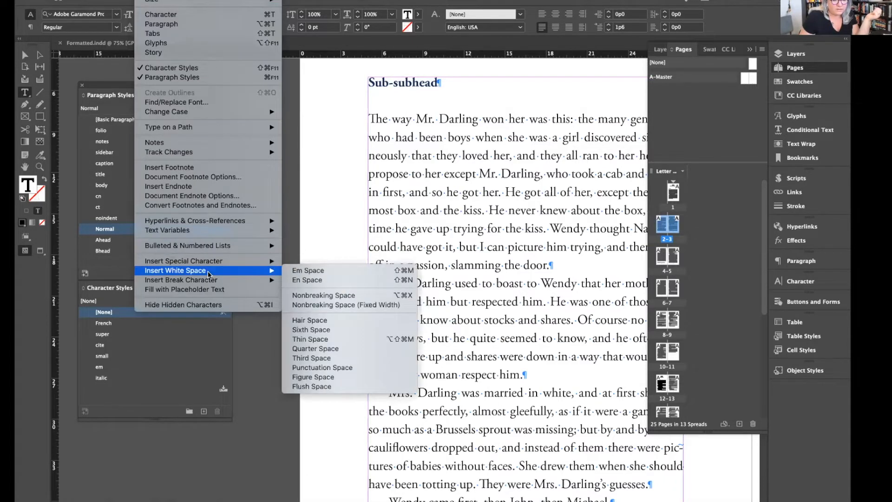
left_click(352, 296)
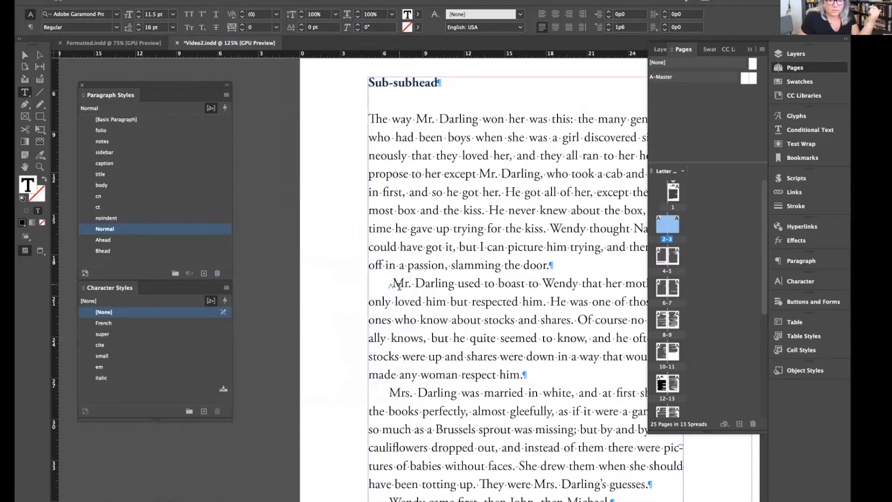
key("shift+Left")
key("BackSpace")
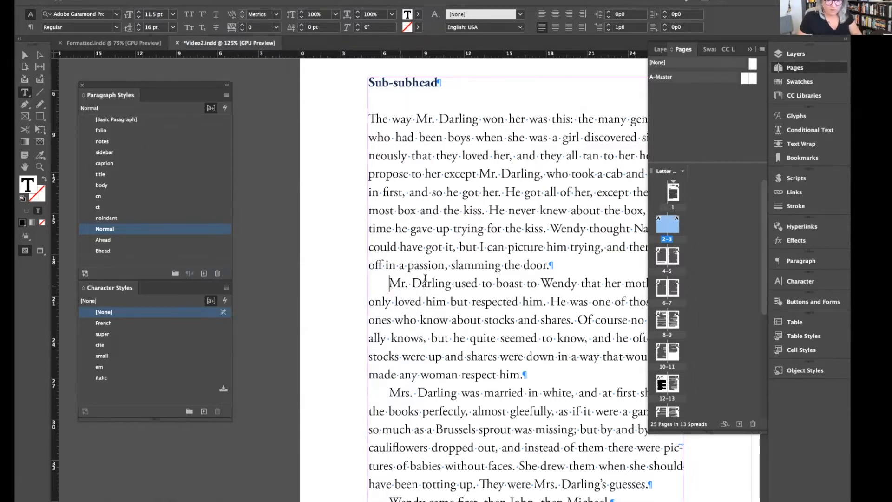
Select the space between "respect" and "him" in the last line of the "Mr. Darling used to boast" paragraph
left_click(499, 374)
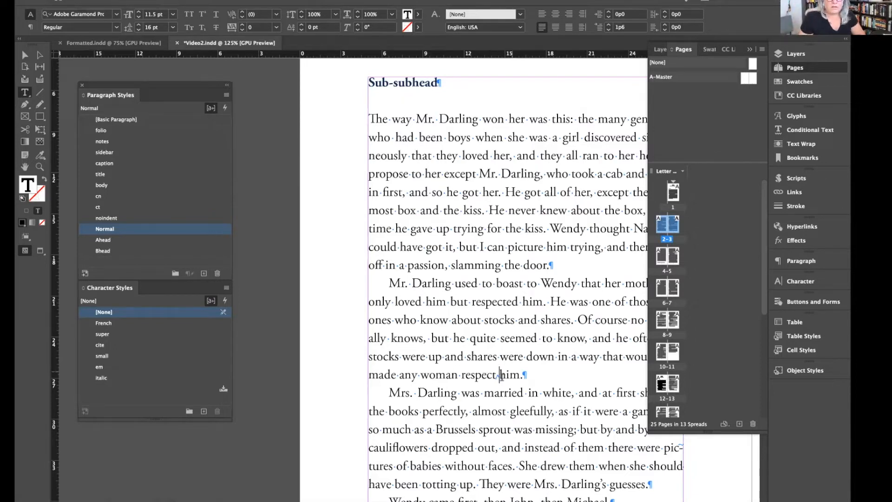
left_click_drag(498, 374, 496, 375)
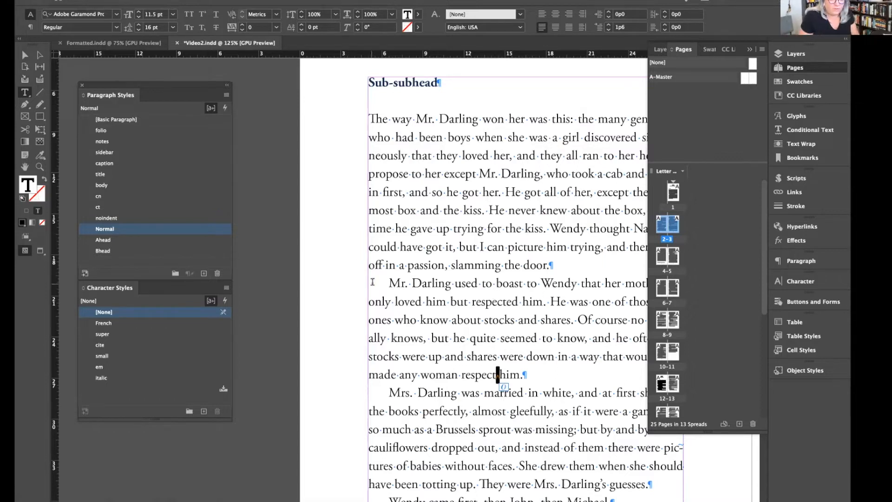
Insert an empty paragraph directly above the SUBHEAD heading on page 1
scroll(506, 274, "right", 5)
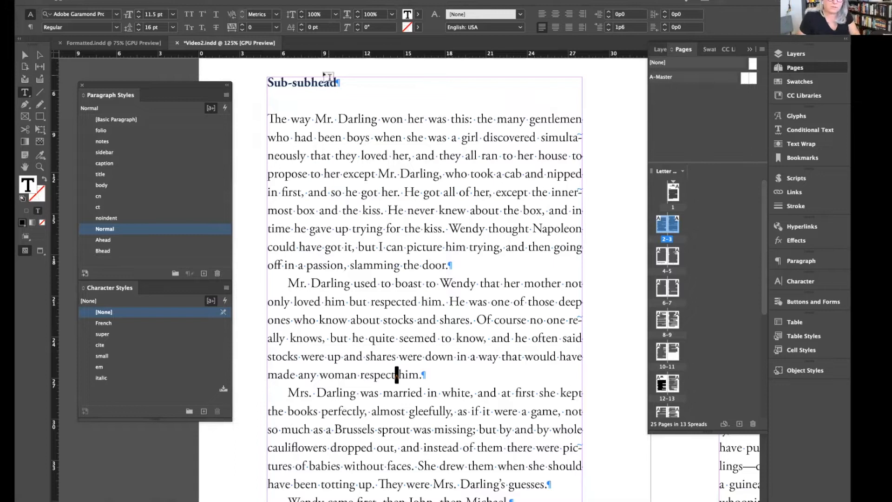
scroll(352, 133, "up", 1)
scroll(353, 135, "right", 10)
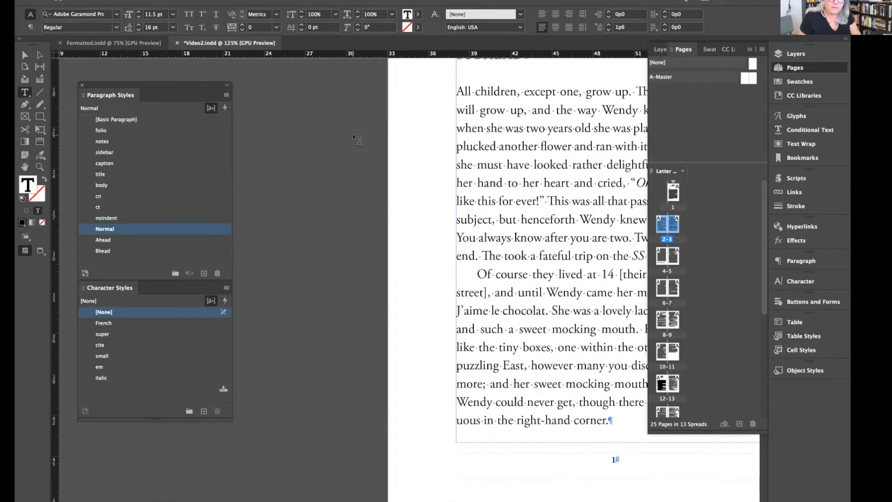
scroll(352, 135, "up", 3)
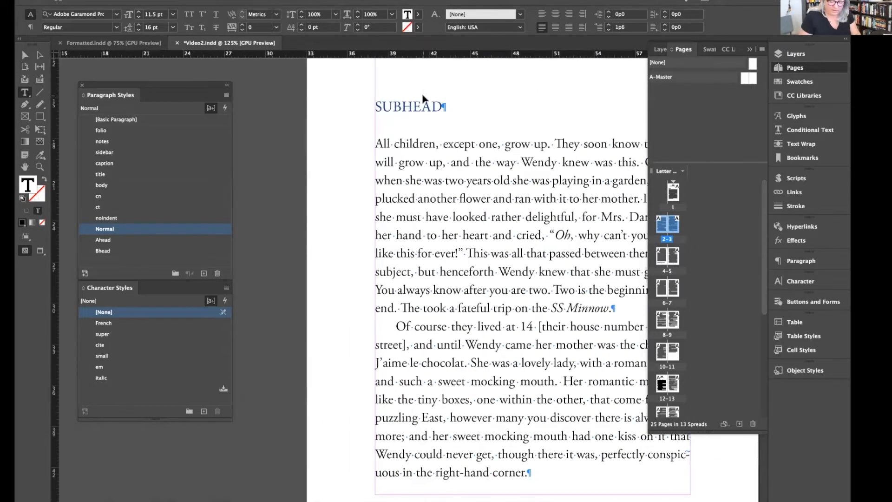
key("super+equal")
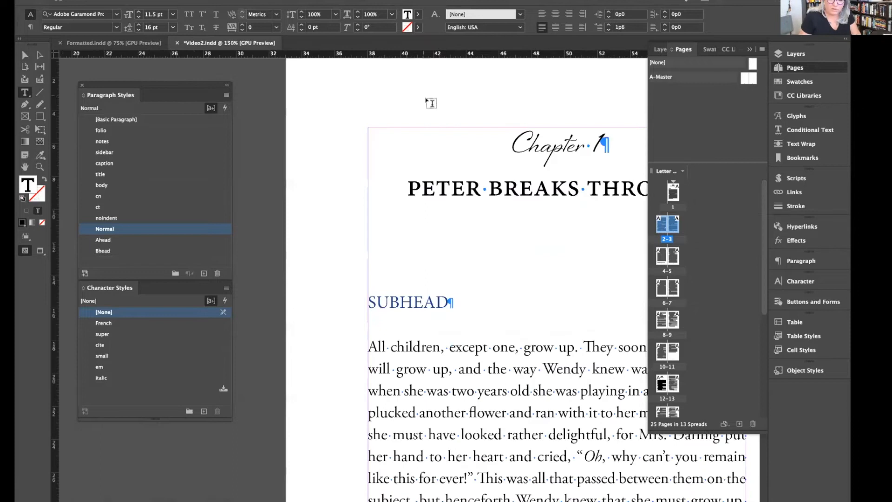
left_click(367, 303)
key("Return")
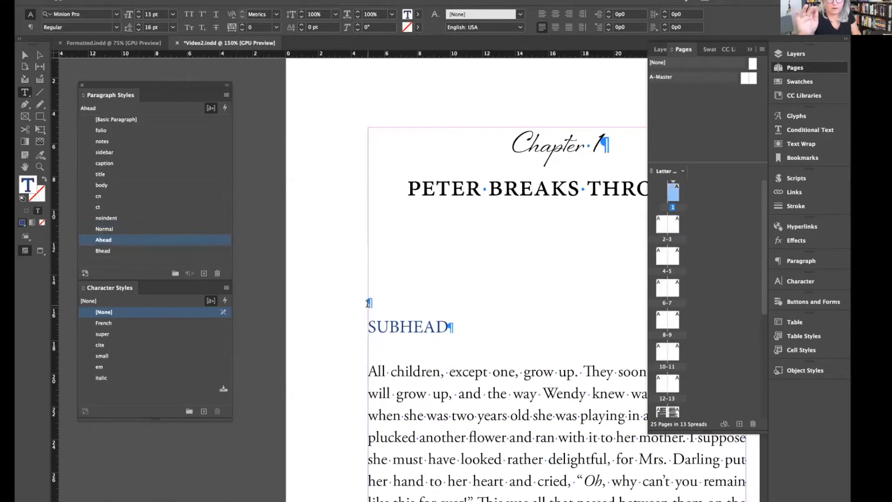
Add three more empty paragraphs below the existing empty paragraph above the SUBHEAD heading on page 1
double_click(434, 189)
triple_click(434, 190)
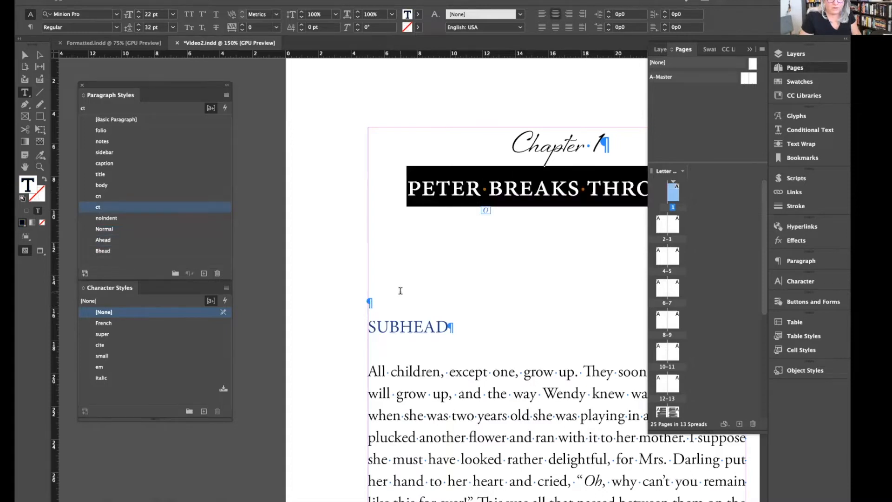
left_click(375, 303)
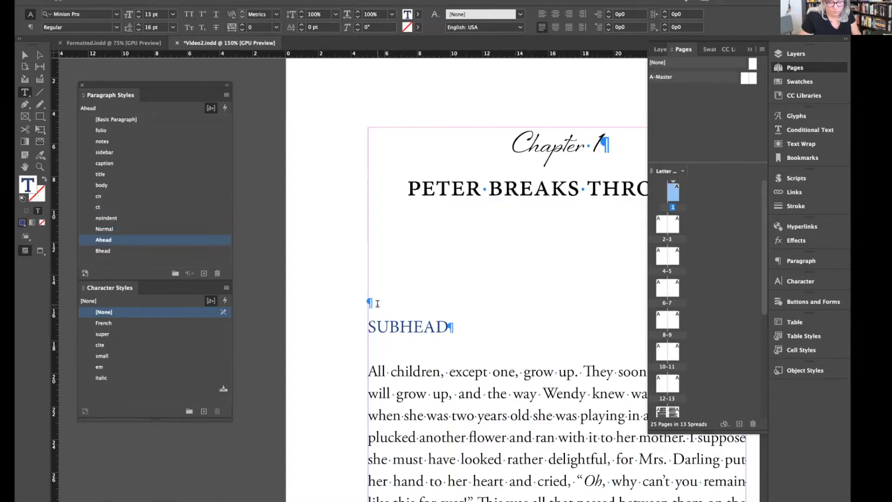
key("Return")
key("Return")
key("Return")
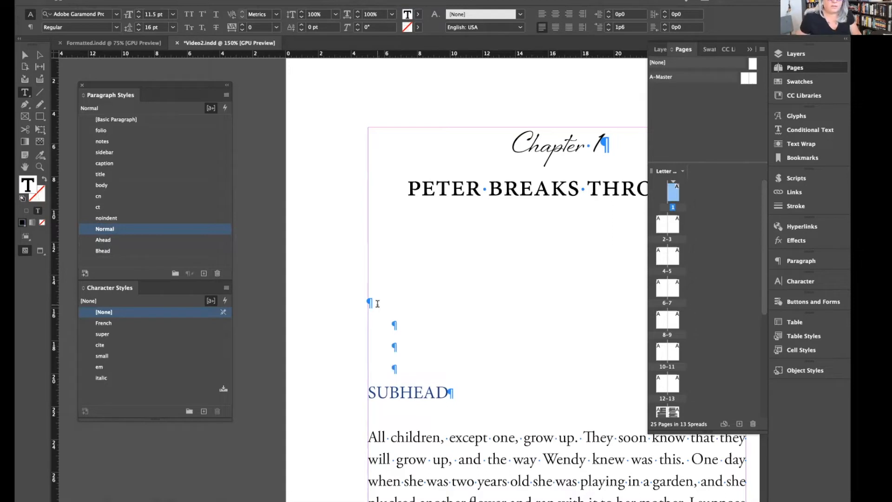
Delete all the empty paragraphs between the chapter title and the SUBHEAD heading on page 1
left_click_drag(375, 302, 410, 365)
scroll(410, 365, "down", 1)
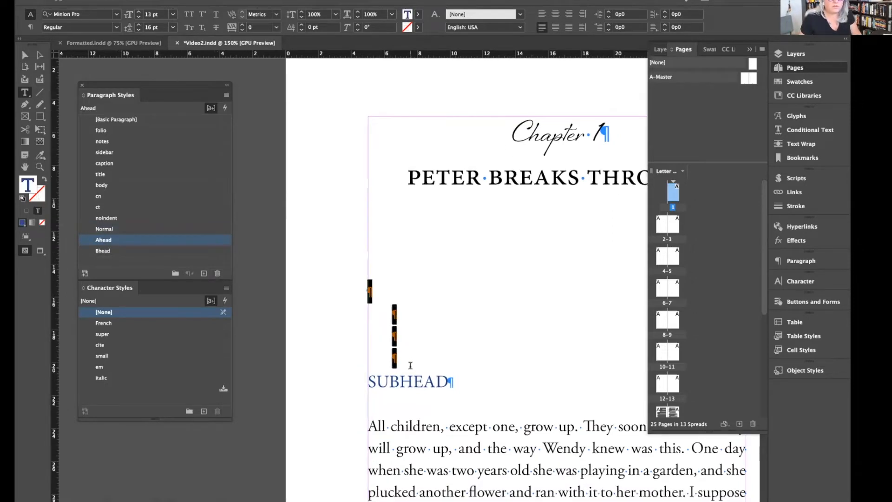
key("BackSpace")
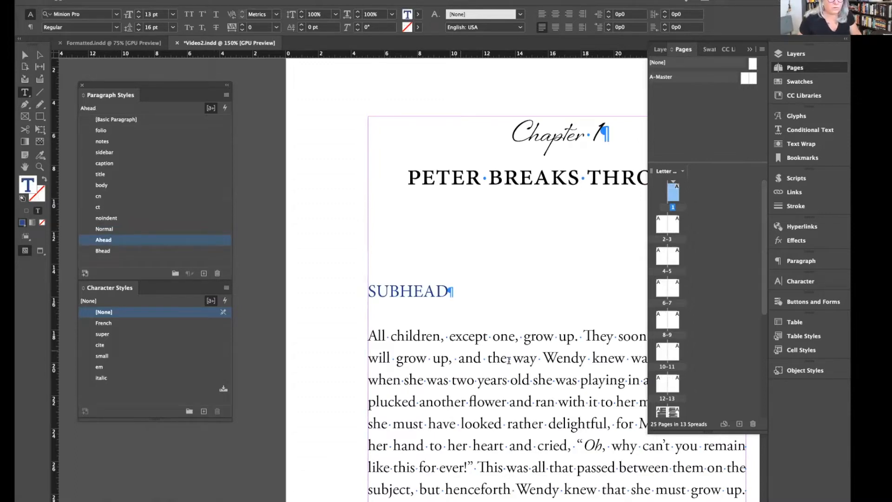
Select the Chapter 1 text frame on page 1 as an object and open its Object Export Options
scroll(501, 363, "down", 2)
key("super+minus")
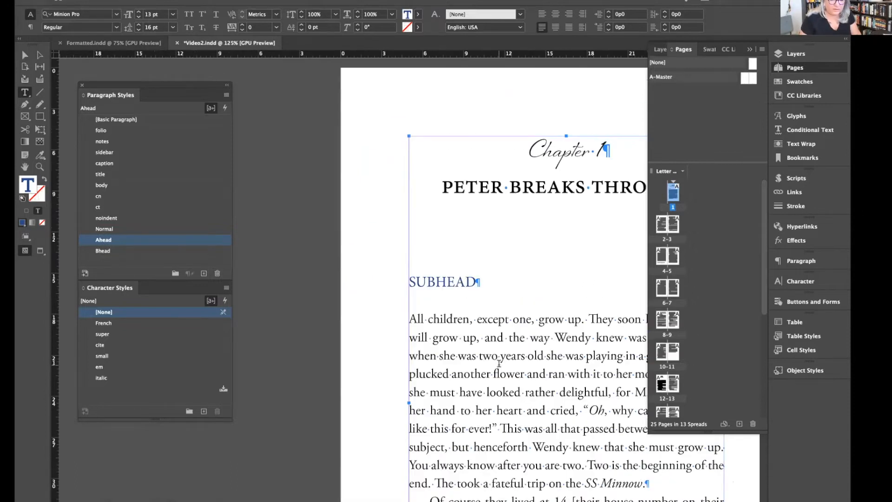
scroll(499, 363, "down", 2)
scroll(498, 363, "down", 5)
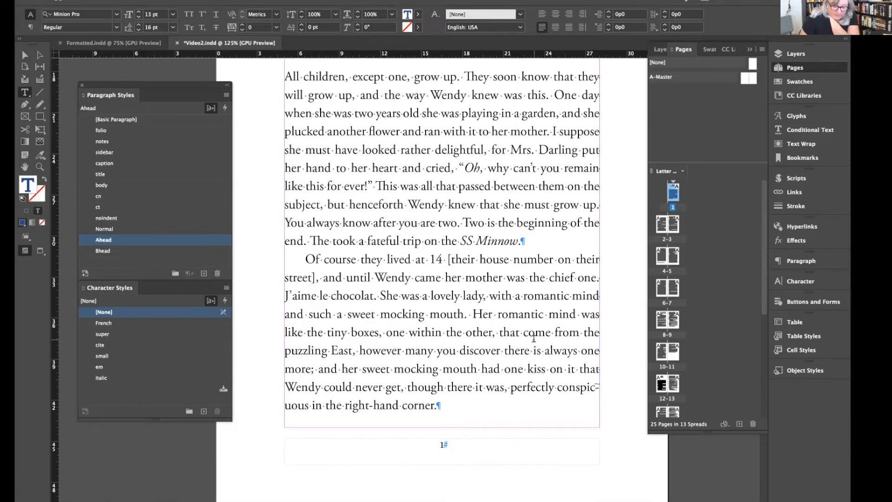
key("super+1")
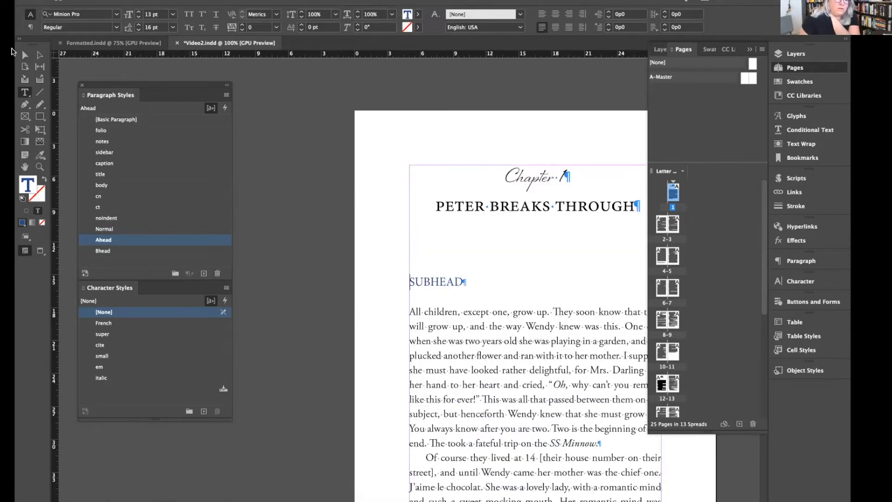
left_click(25, 55)
scroll(511, 250, "right", 3)
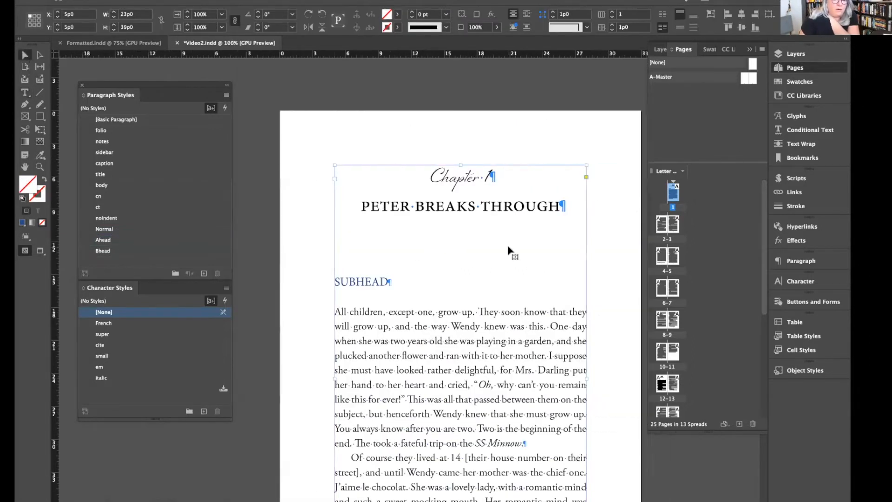
scroll(508, 251, "right", 1)
left_click_drag(142, 86, 127, 71)
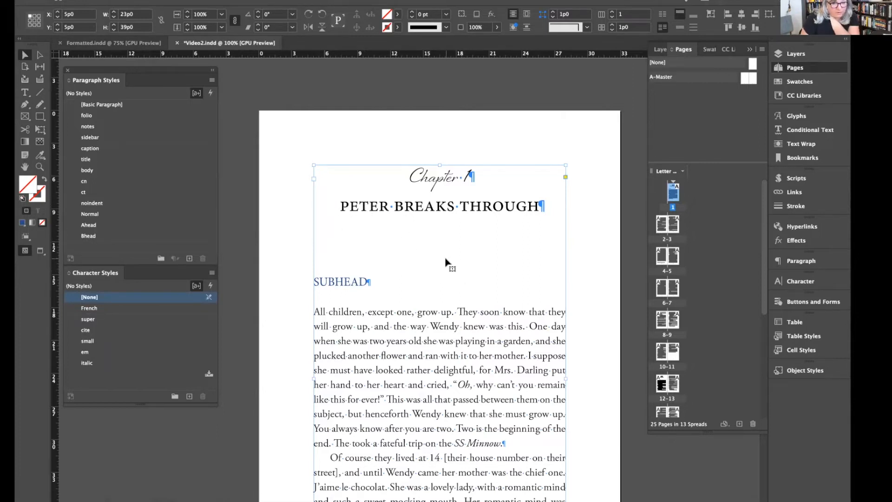
left_click(174, 0)
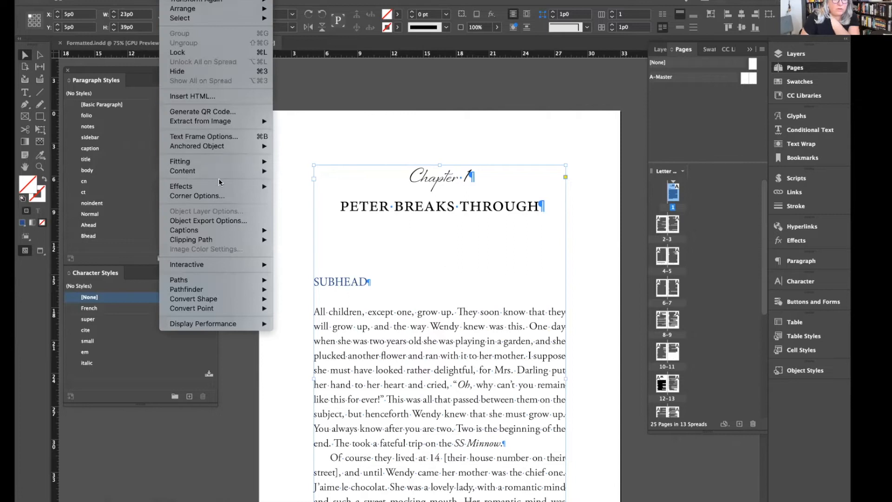
left_click(235, 222)
left_click_drag(475, 157, 405, 80)
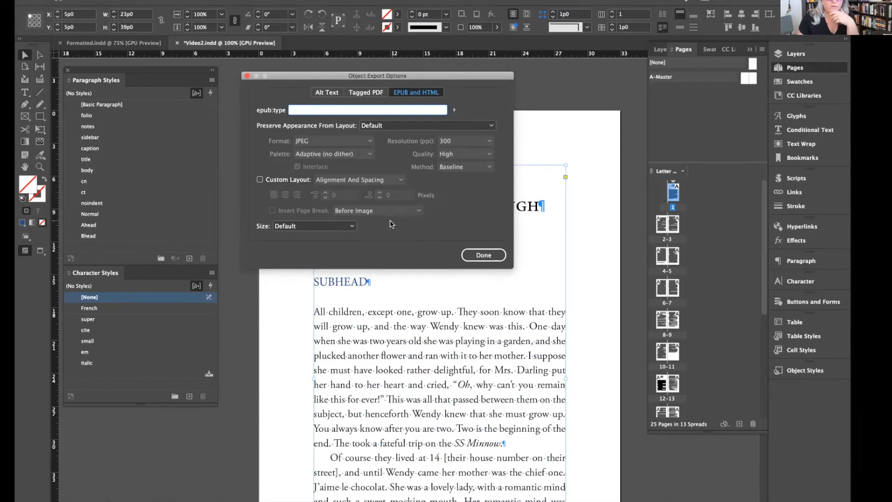
Review the frame's Alt Text, Tagged PDF, and EPUB and HTML export options, including the alt text sources
left_click(318, 94)
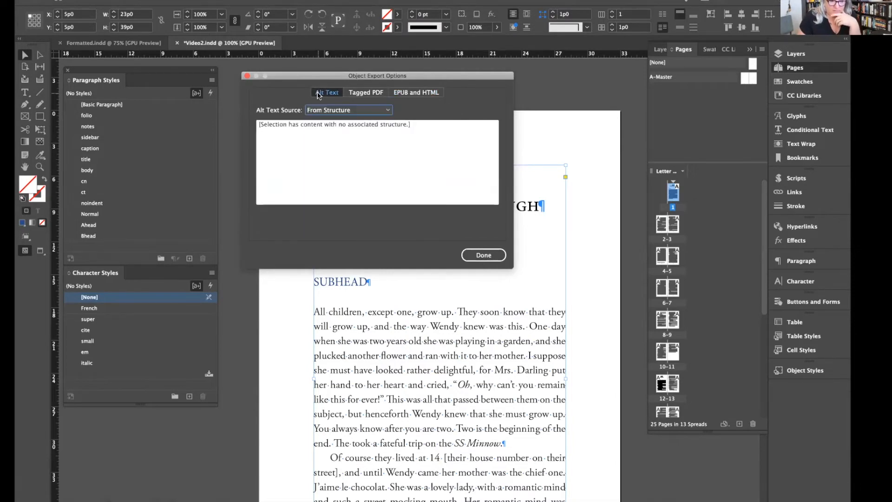
left_click(331, 111)
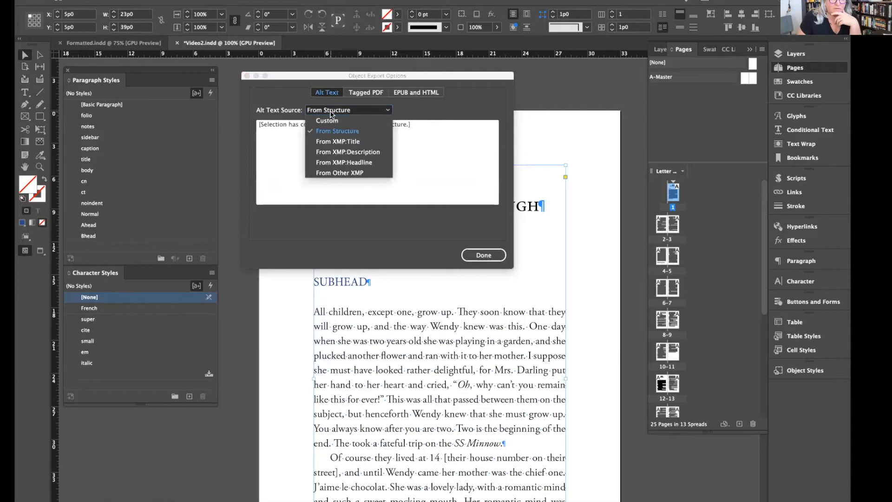
left_click(368, 93)
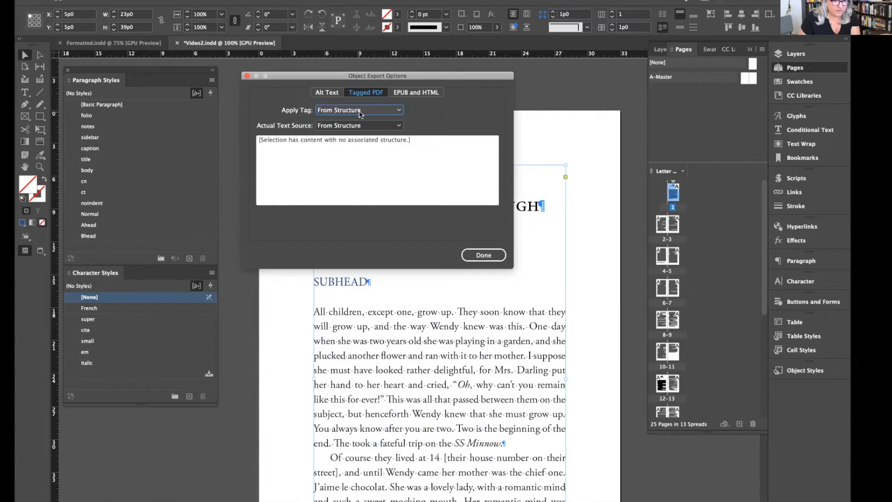
left_click(416, 94)
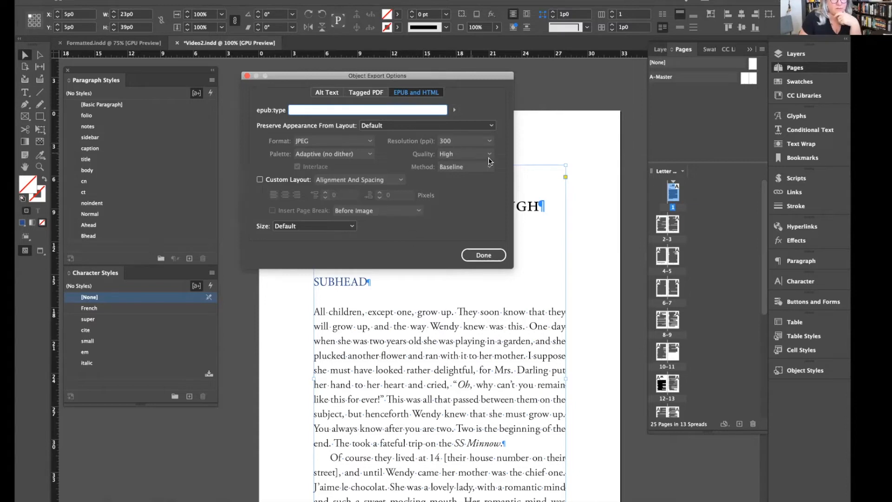
Move the Object Export Options dialog off the chapter text, select the page 3 text frame, and reselect the page 1 frame
left_click(551, 186)
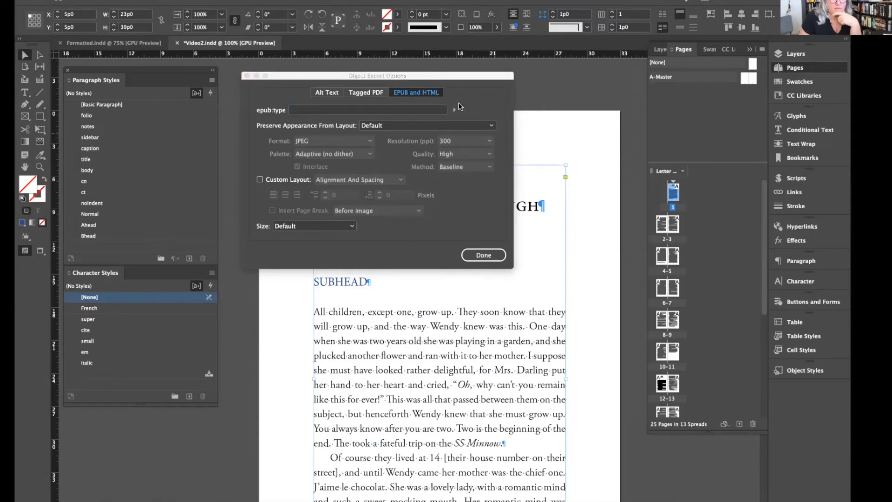
left_click_drag(438, 78, 300, 106)
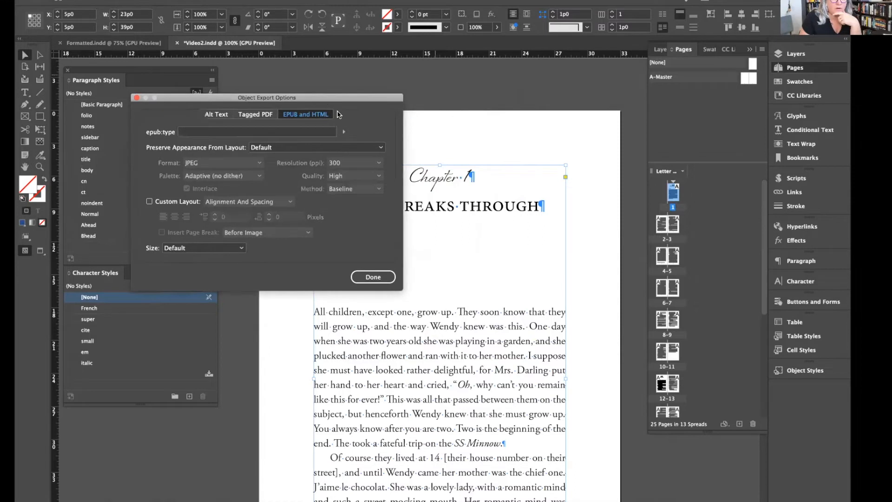
left_click(523, 246)
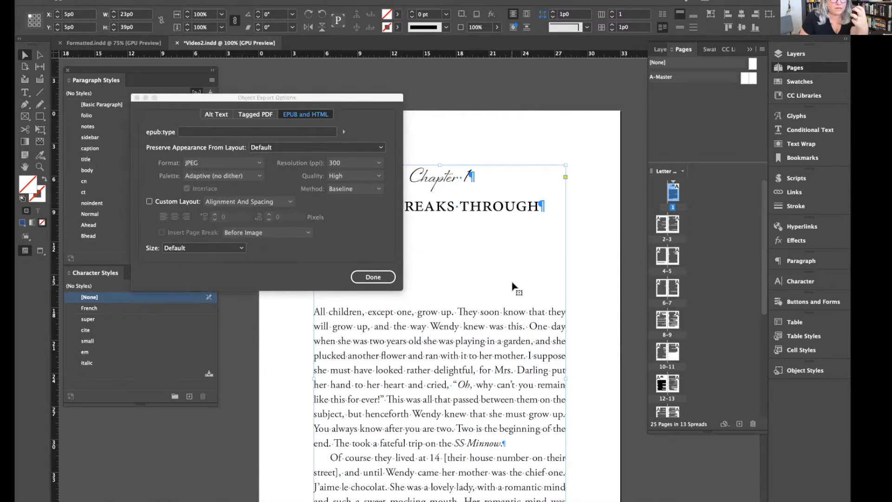
left_click(461, 148)
scroll(478, 258, "down", 10)
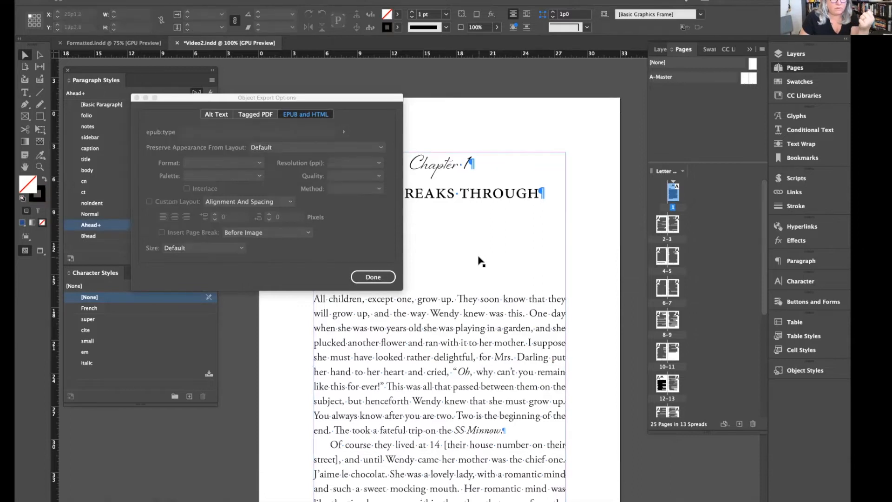
left_click(466, 333)
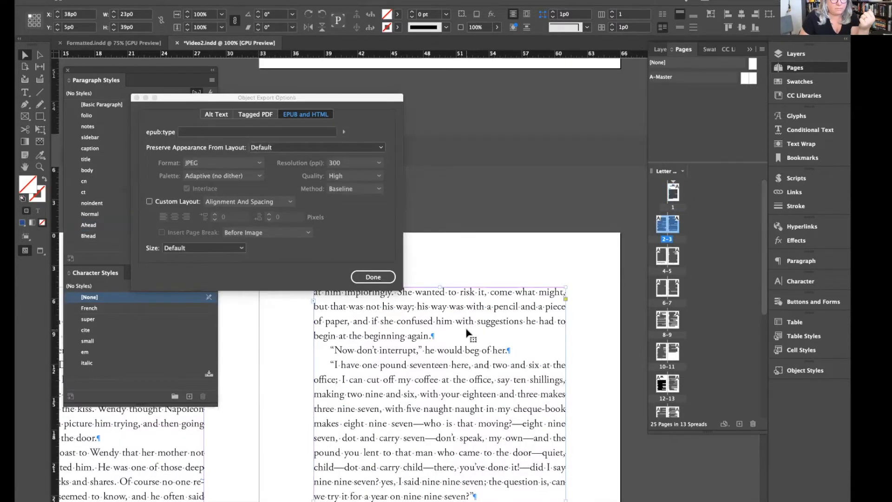
scroll(478, 237, "up", 3)
scroll(478, 237, "up", 10)
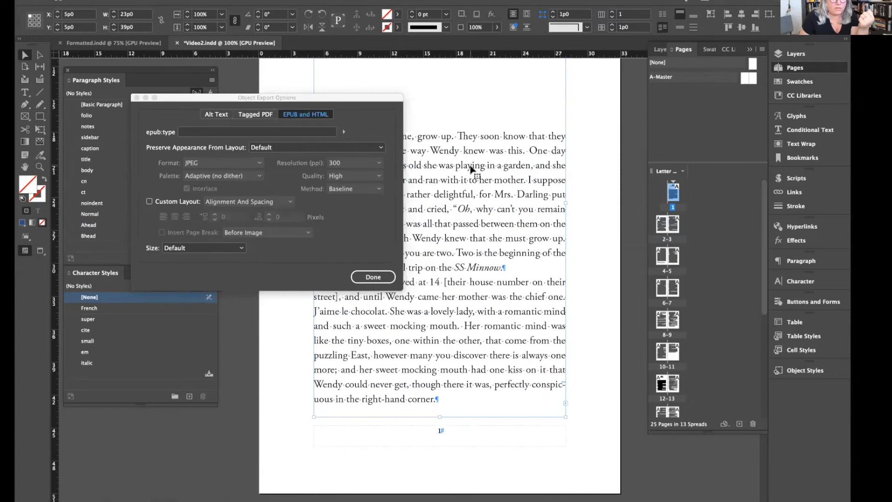
scroll(470, 168, "left", 1)
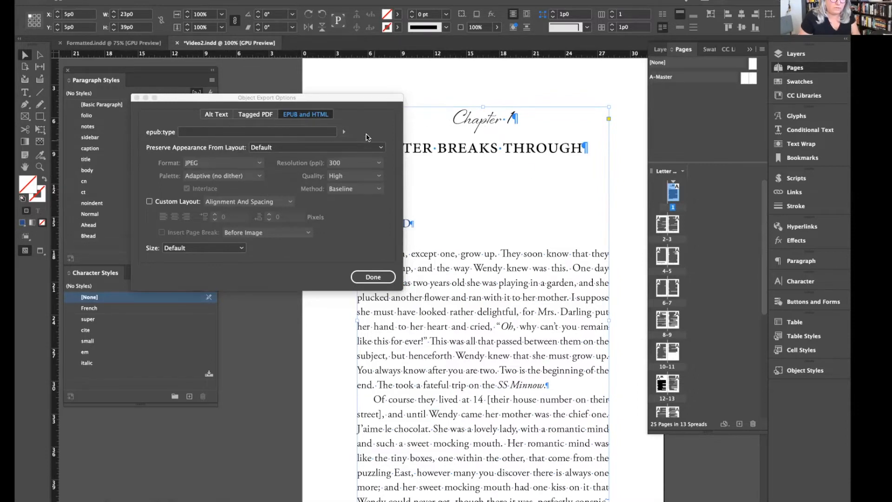
Set the page 1 text frame's epub:type to chapter from the Document Divisions group and close the export options
left_click(344, 132)
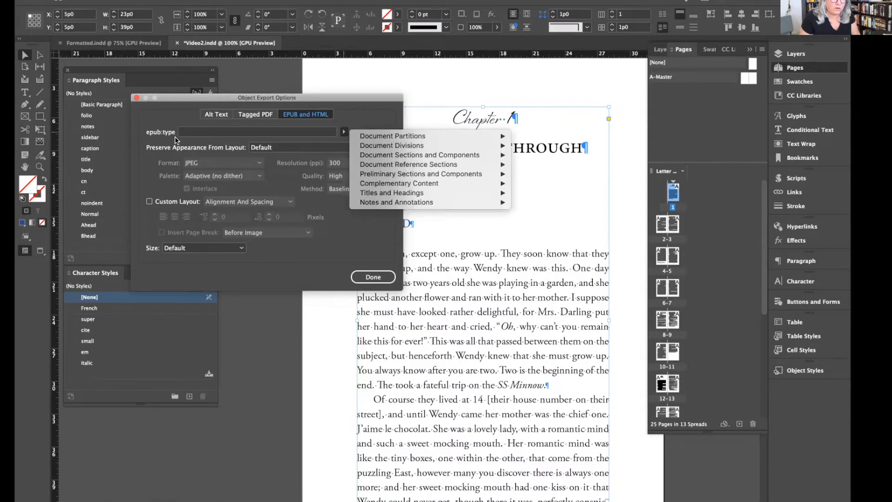
mouse_move(366, 137)
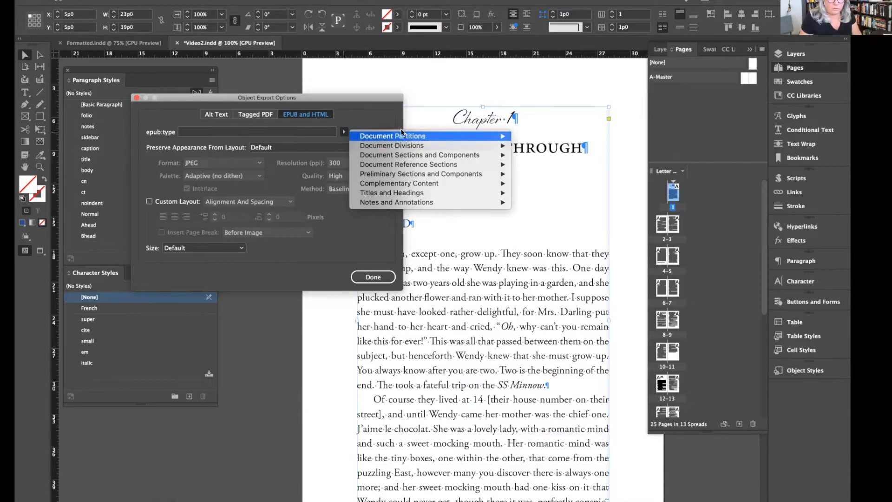
mouse_move(397, 136)
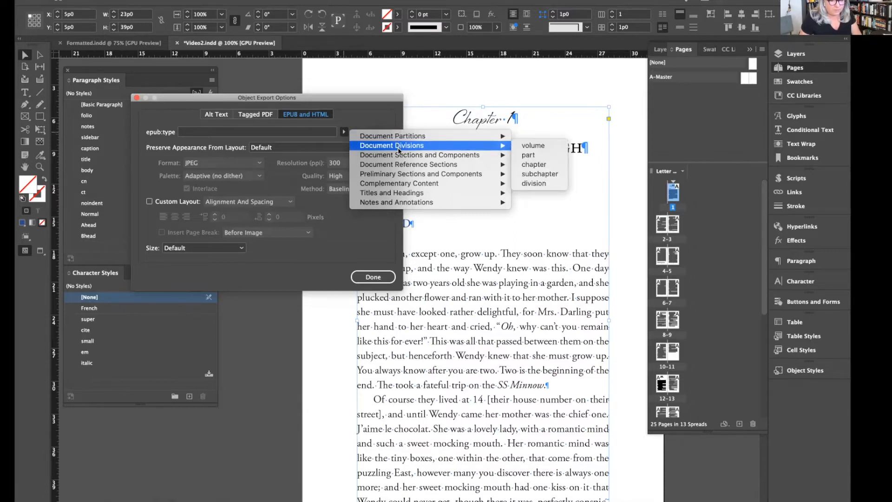
mouse_move(400, 159)
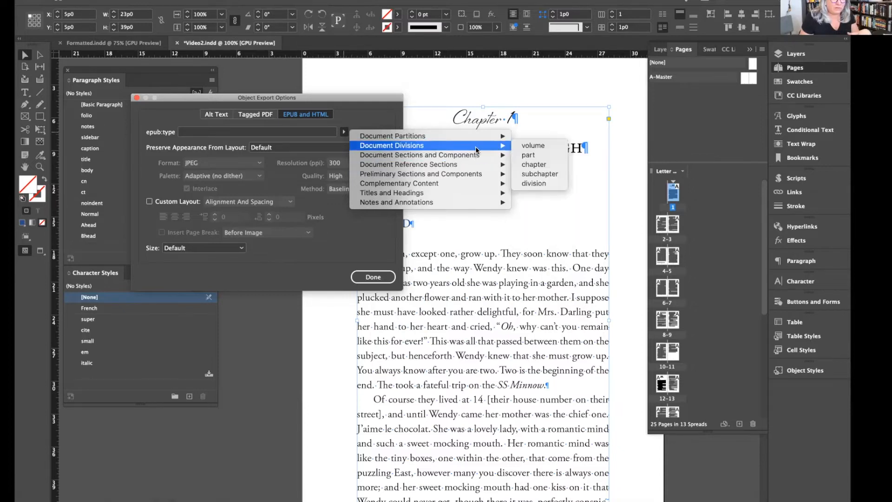
left_click(546, 169)
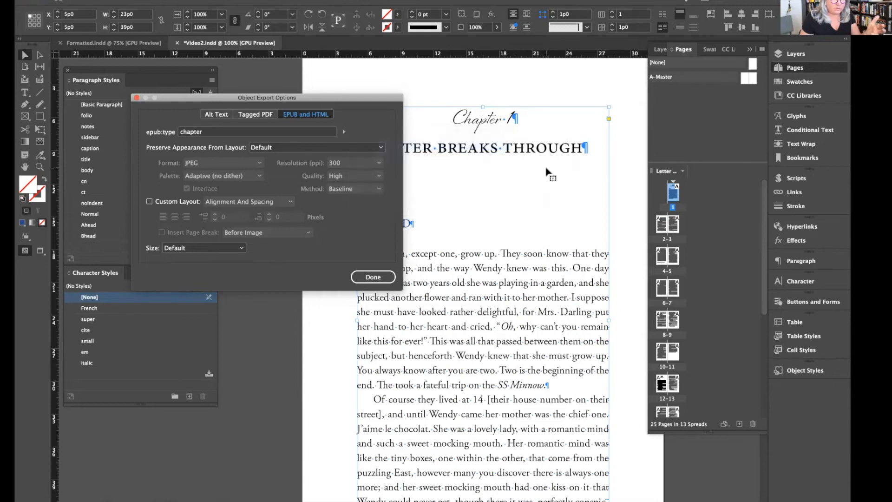
left_click(373, 277)
Select all text of the threaded story from within Chapter 2 on page 12 and check which preceding pages it covers
scroll(434, 285, "down", 5)
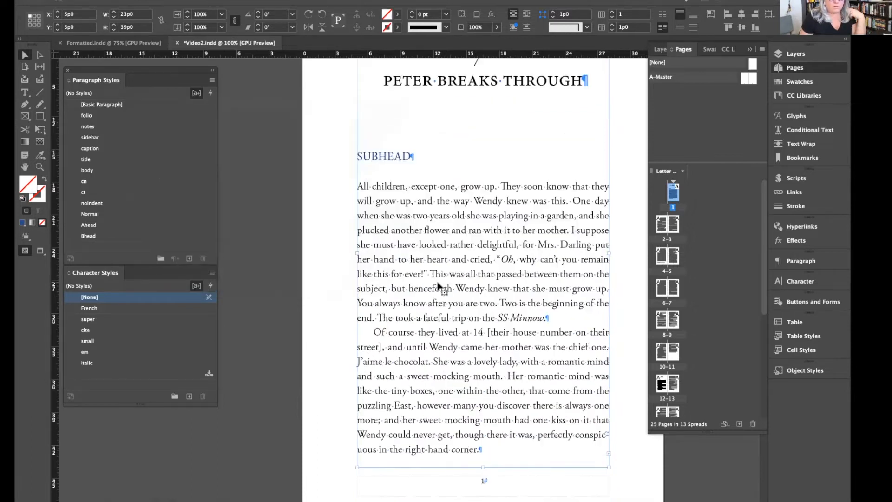
scroll(438, 286, "down", 15)
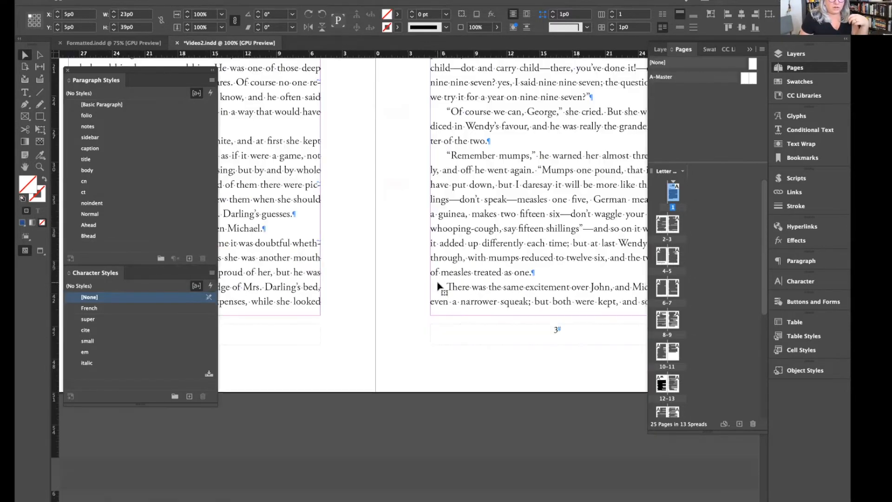
scroll(438, 285, "down", 20)
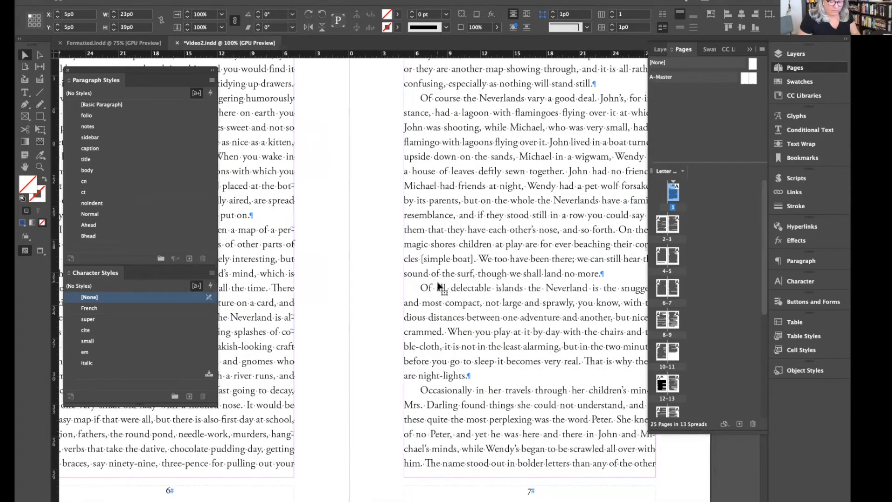
key("super+minus")
scroll(438, 286, "down", 10)
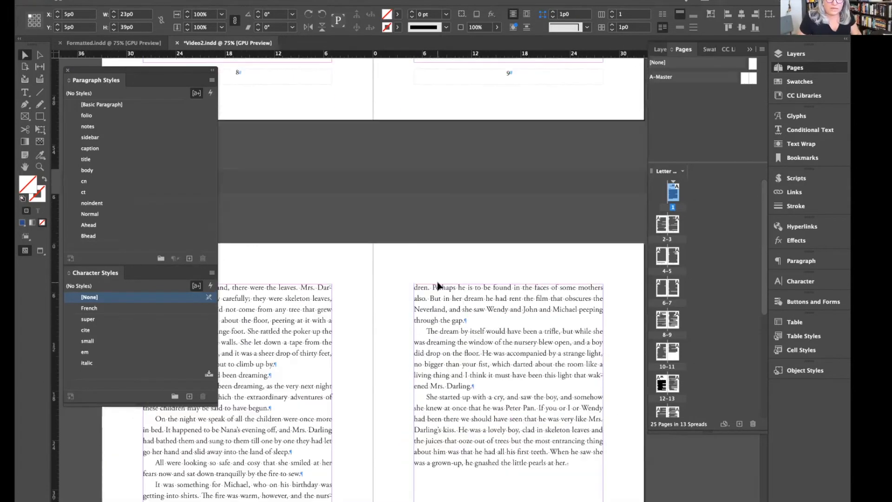
scroll(438, 286, "down", 10)
scroll(438, 286, "down", 4)
scroll(438, 285, "left", 2)
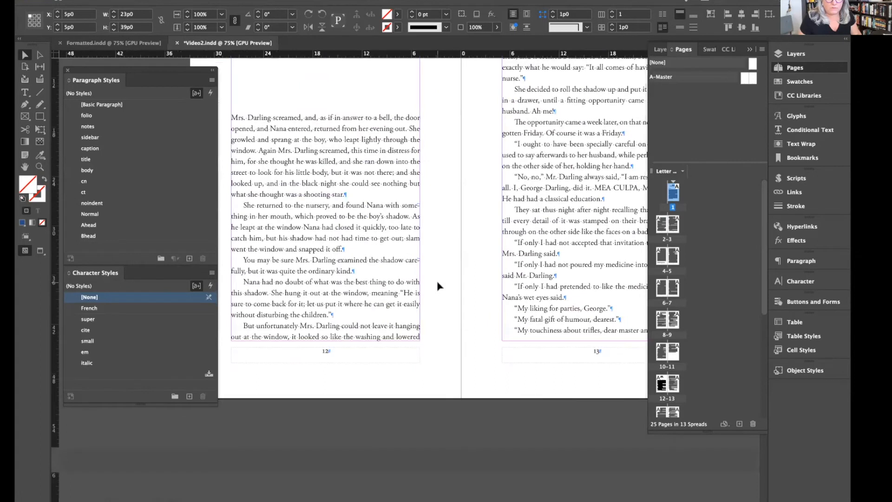
scroll(437, 285, "up", 2)
scroll(437, 286, "left", 1)
double_click(414, 208)
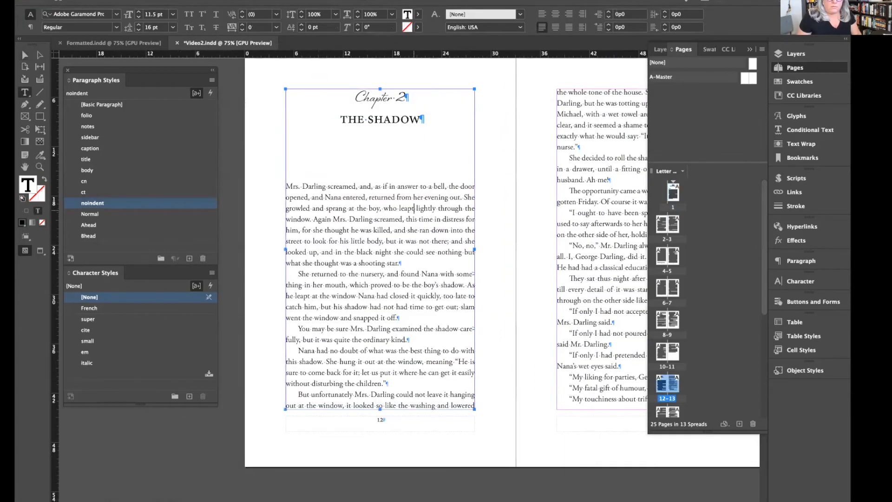
key("super+a")
scroll(439, 184, "up", 1)
scroll(440, 185, "up", 8)
scroll(440, 184, "right", 1)
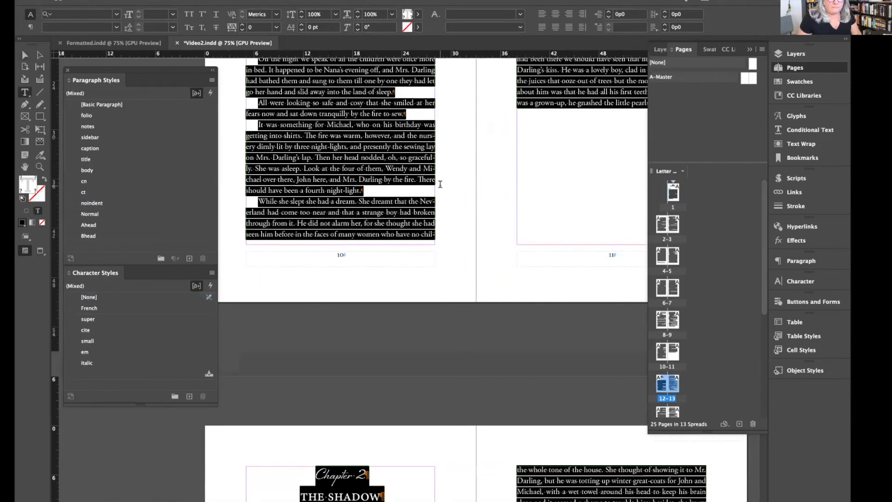
Clear the story's text selection at the end of Chapter 1 on page 11 and select that page's text frame as an object
scroll(440, 184, "up", 1)
scroll(440, 184, "right", 2)
scroll(440, 184, "down", 4)
scroll(440, 184, "up", 6)
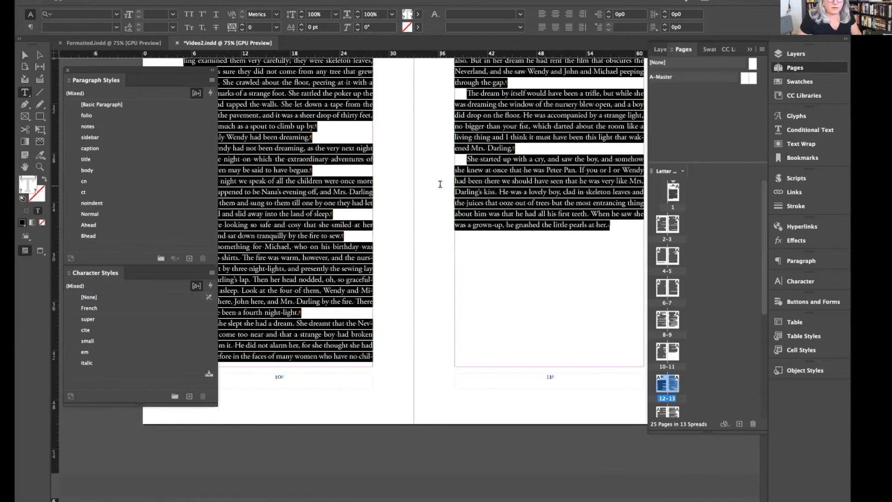
left_click(504, 236)
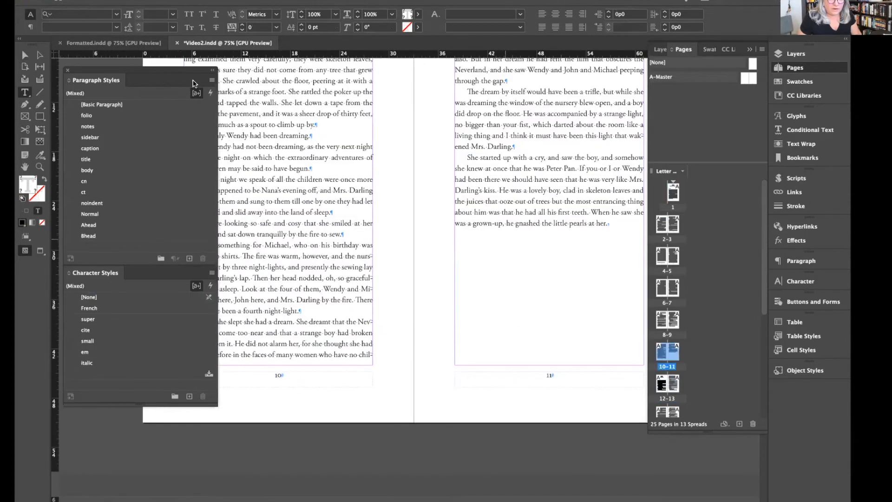
left_click(25, 55)
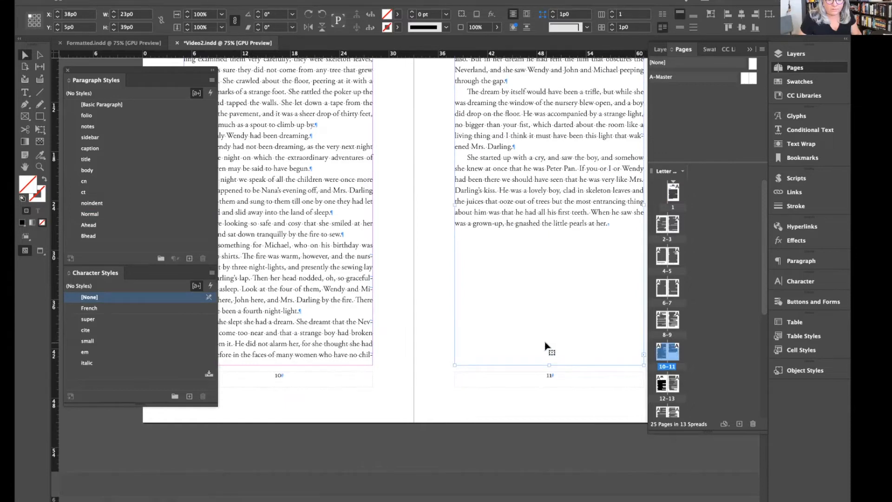
Try picking up the text thread from the page 10 frame's out port, cancel it, and check the Chapter 2 opening frame
left_click(372, 363)
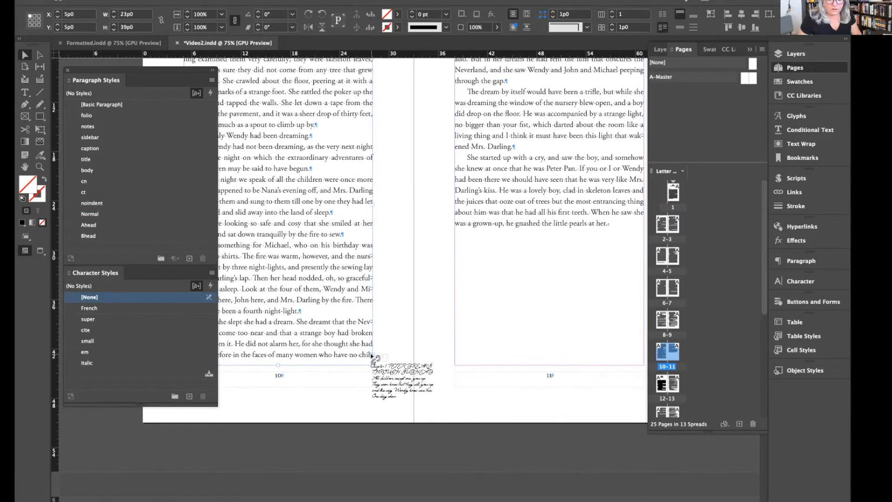
key("Escape")
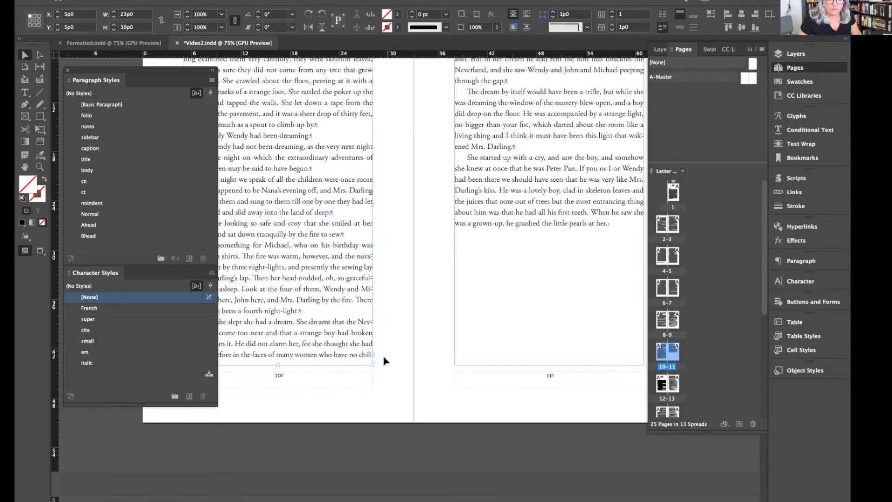
scroll(409, 354, "down", 5)
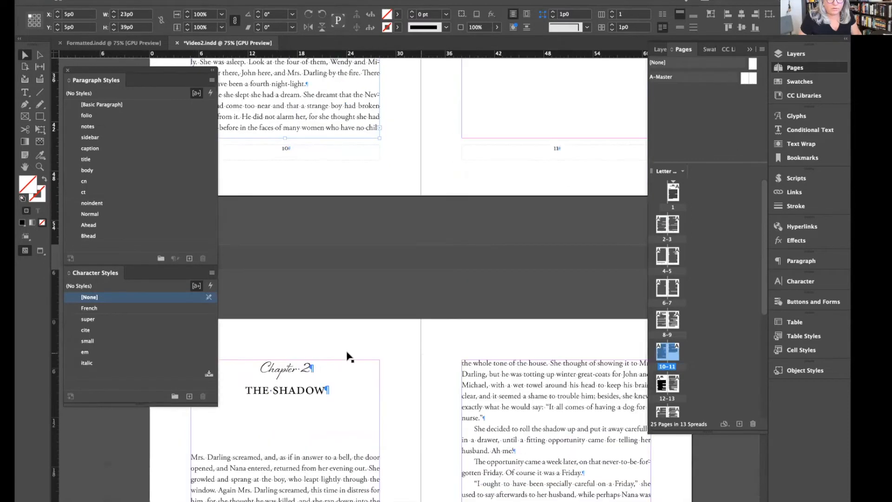
scroll(349, 357, "down", 3)
left_click(350, 351)
Enter the page 11 text frame and select all text of the threaded story to check that it includes Chapter 2
scroll(408, 211, "up", 5)
double_click(574, 115)
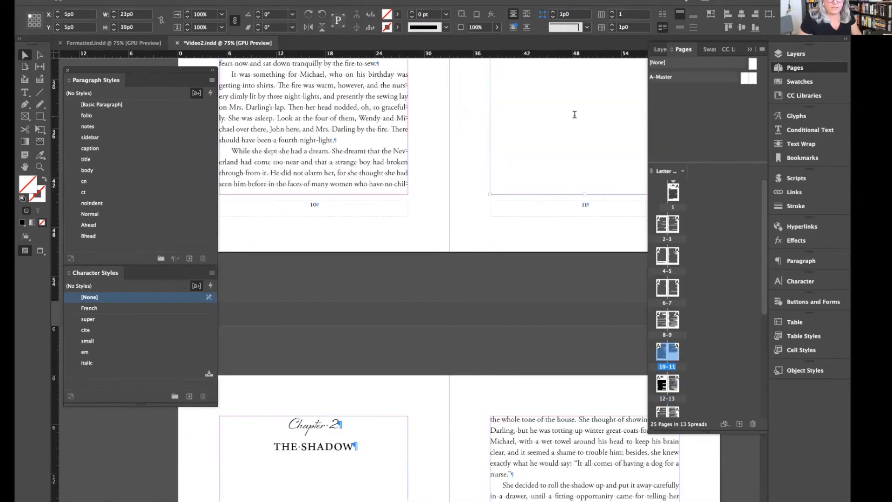
key("ctrl+a")
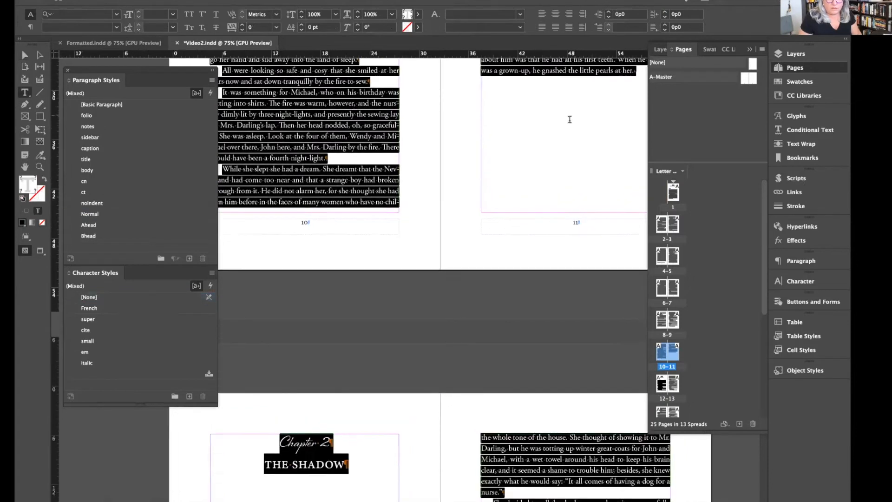
Set the epub:type of the text frame that opens Chapter 2 to the document division chapter in its Object Export Options
left_click(556, 144)
scroll(438, 332, "down", 5)
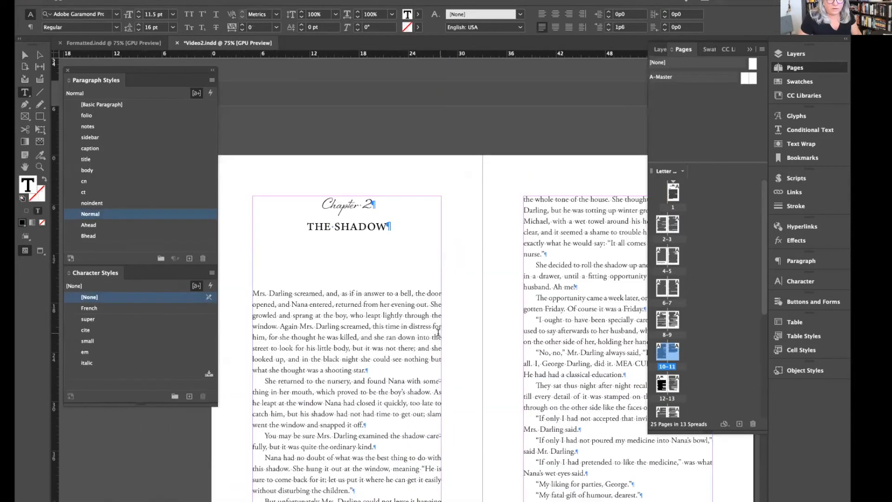
left_click(25, 55)
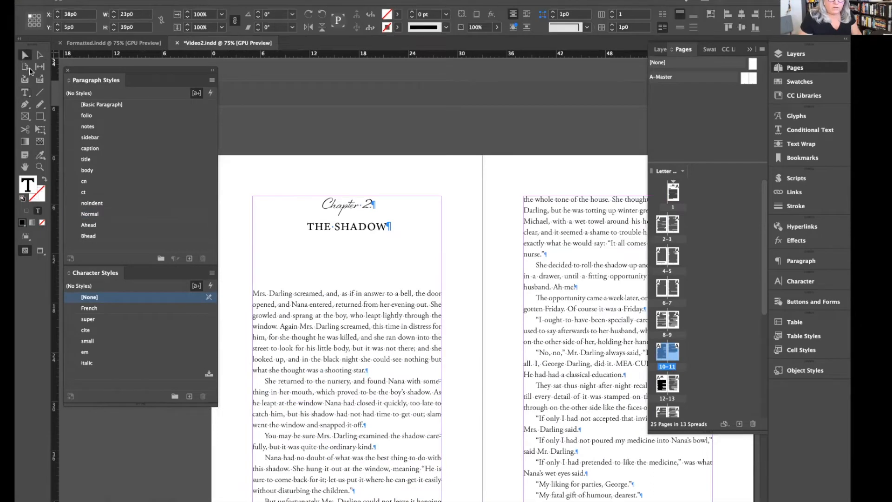
left_click(284, 261)
left_click(174, 0)
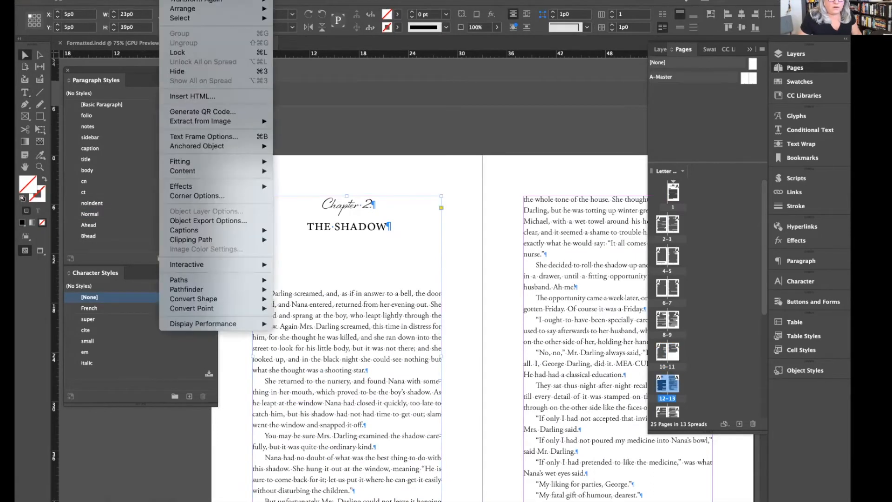
left_click(246, 220)
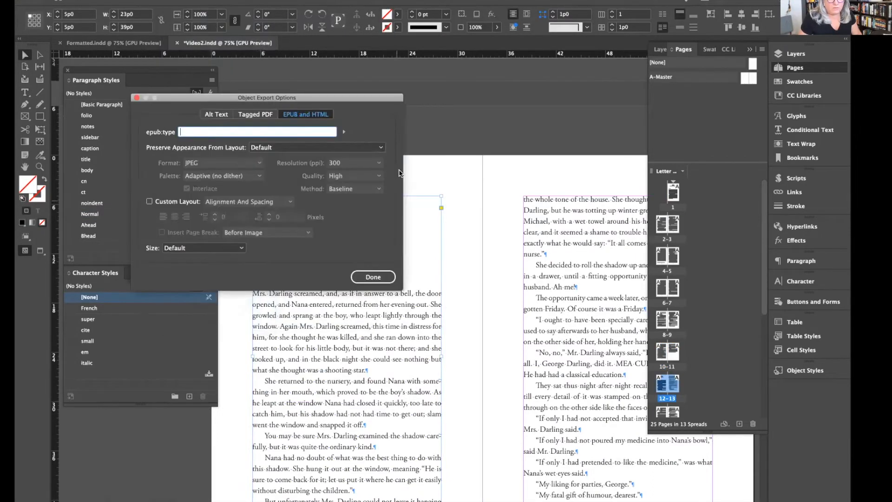
left_click(344, 132)
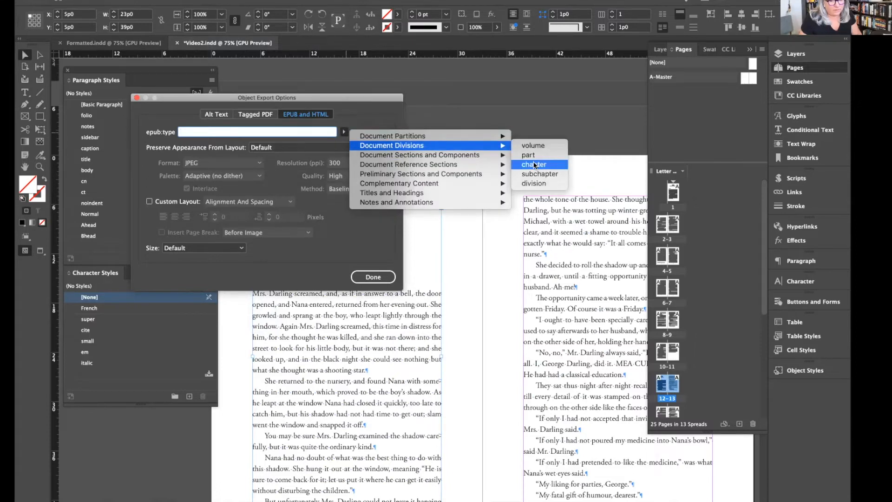
left_click(534, 165)
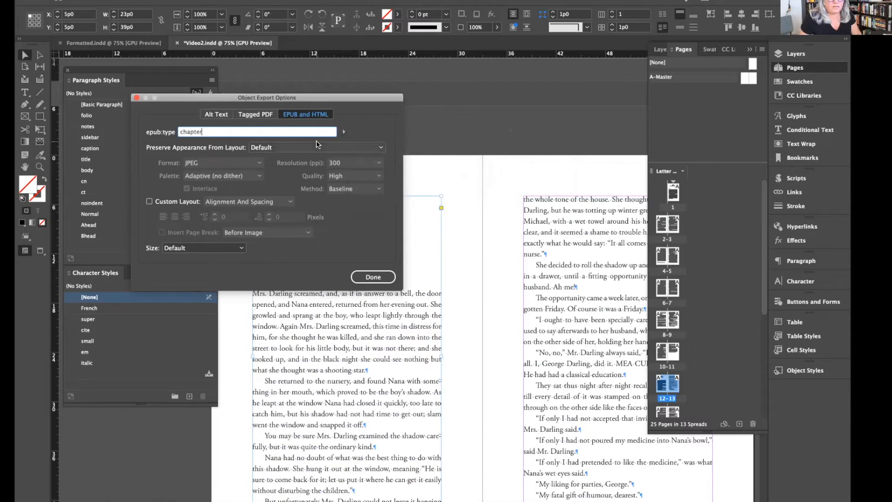
left_click(373, 277)
Examine the page break before Chapter 2 and read the description of the BreakTextThreadVersion1.0.jsx script
scroll(517, 194, "up", 10)
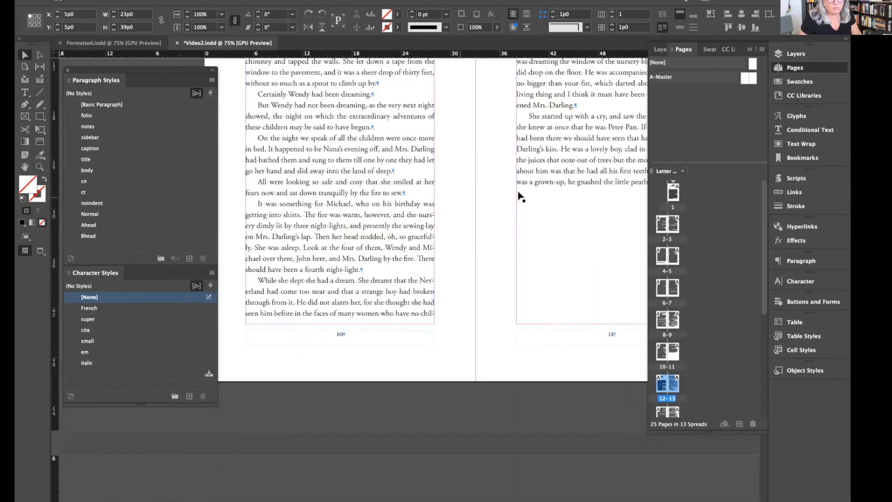
scroll(535, 223, "down", 5)
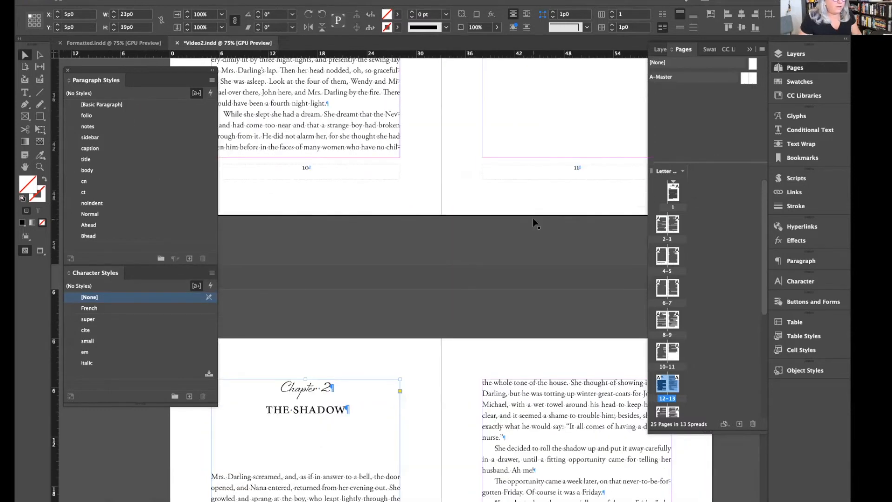
scroll(534, 223, "down", 4)
scroll(534, 223, "down", 3)
scroll(534, 223, "left", 1)
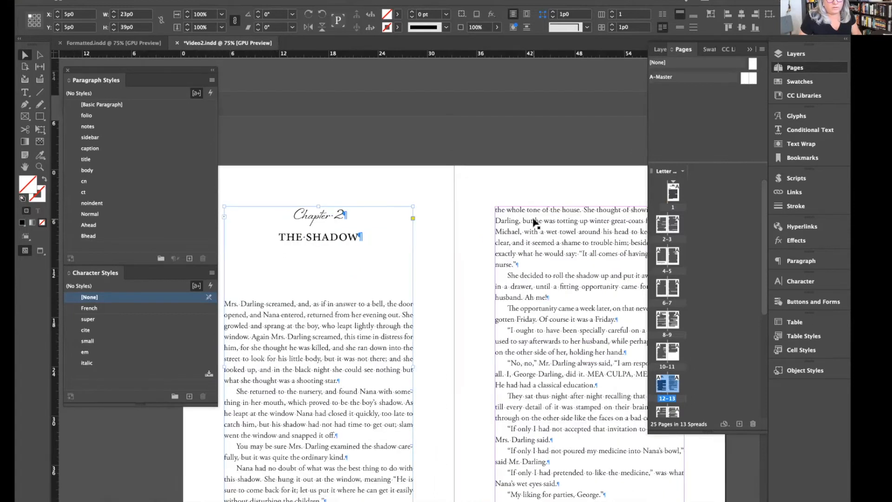
left_click(794, 178)
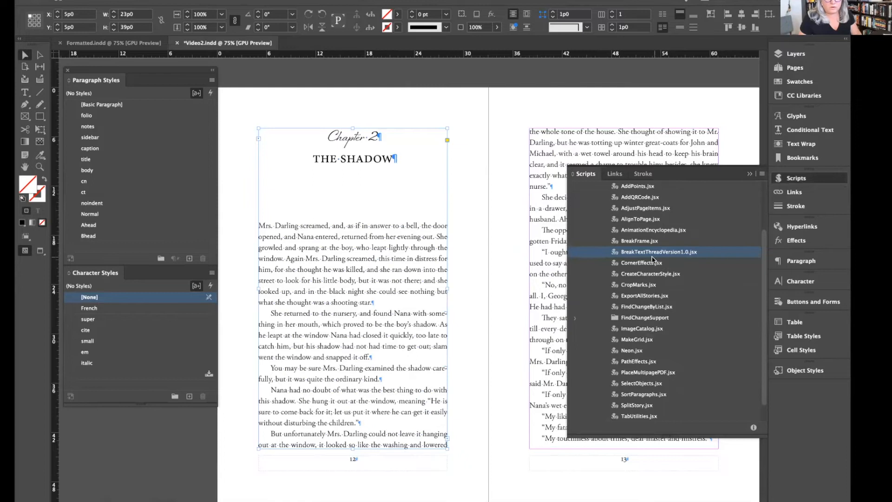
mouse_move(653, 258)
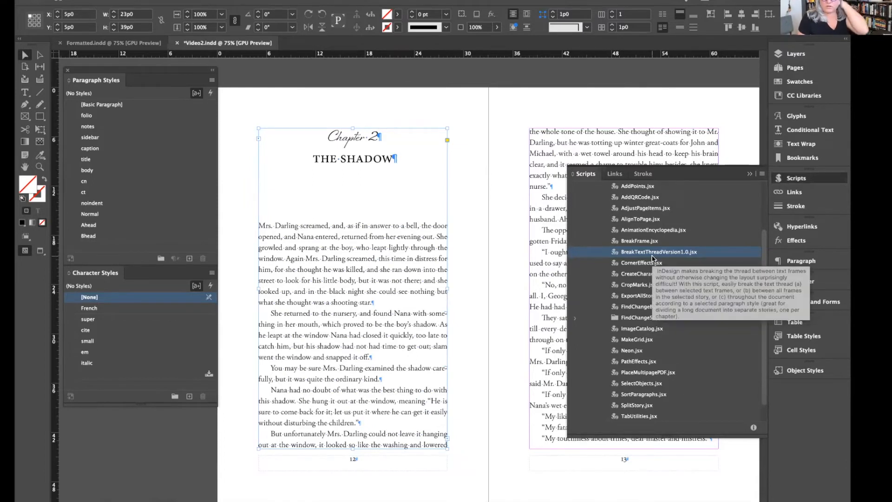
scroll(646, 253, "up", 3)
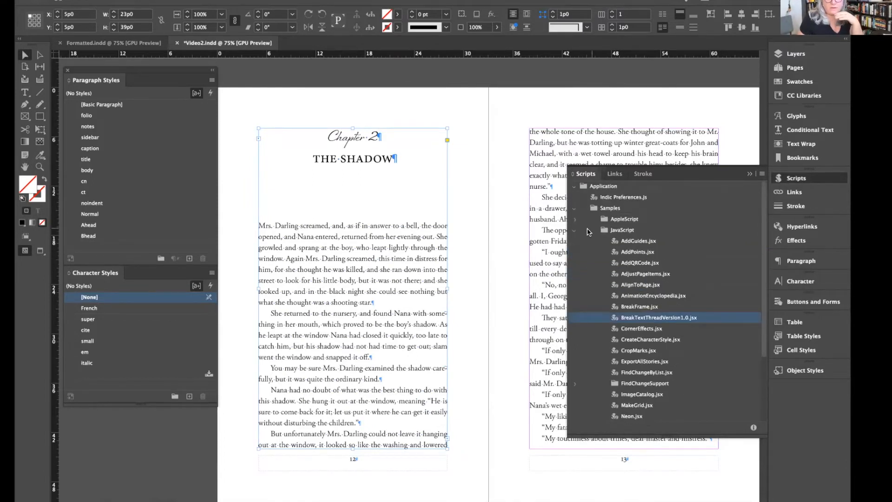
Look up where the scripts list is kept among the utilities and display the list again
left_click(792, 180)
left_click(792, 181)
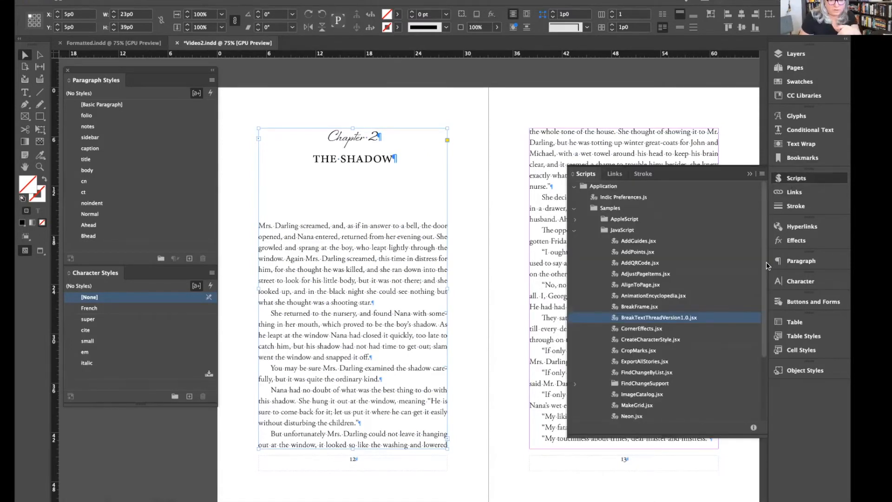
left_click(254, 0)
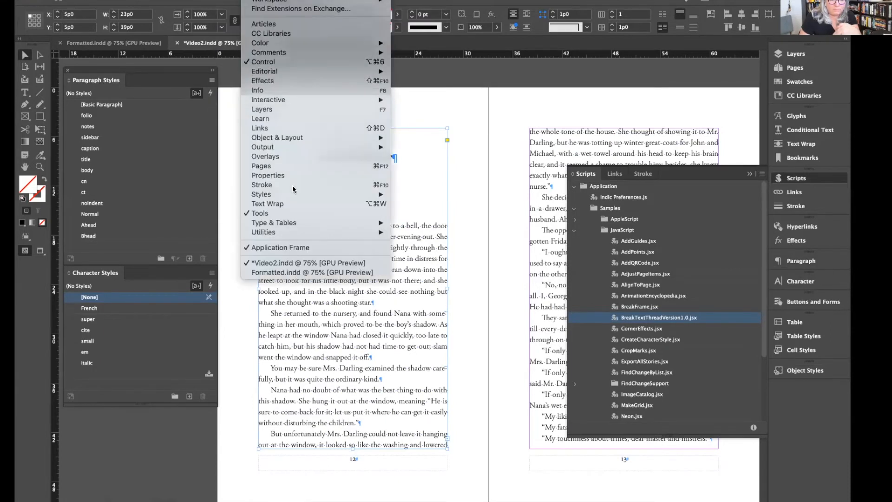
mouse_move(325, 231)
left_click(415, 260)
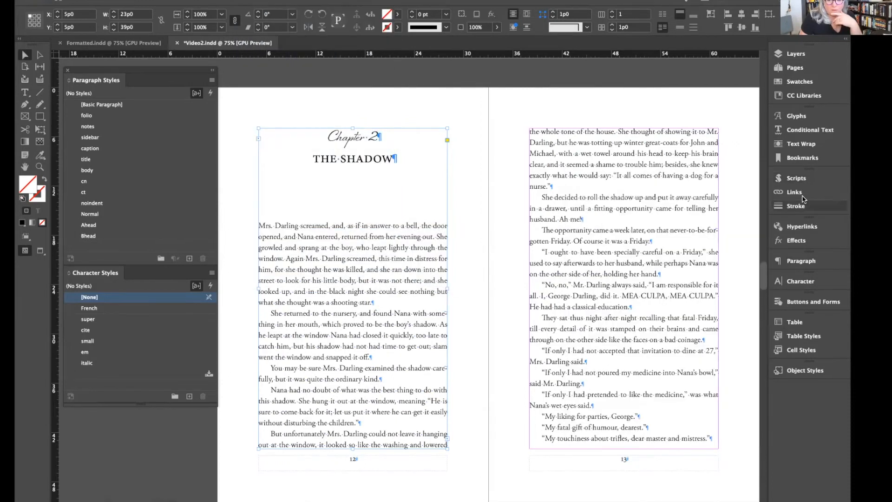
left_click(796, 178)
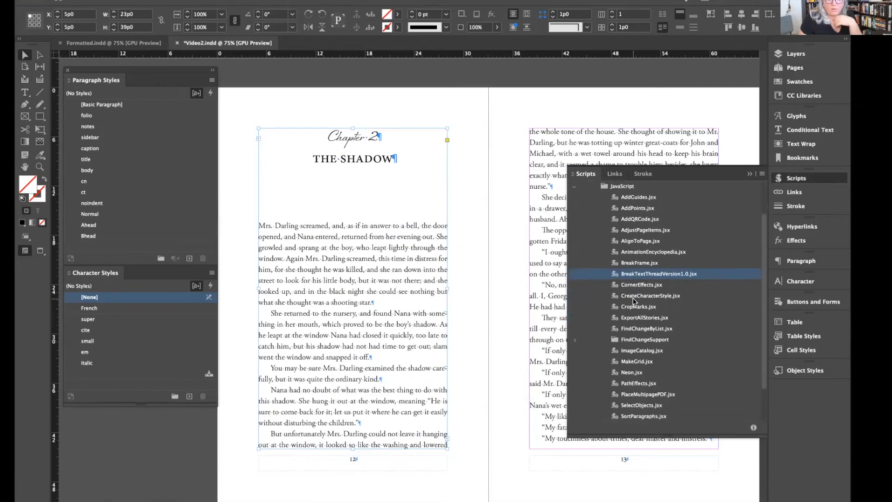
Look through the sample JavaScript scripts, highlighting SplitStory.jsx and BreakFrame.jsx without running them
scroll(633, 297, "down", 3)
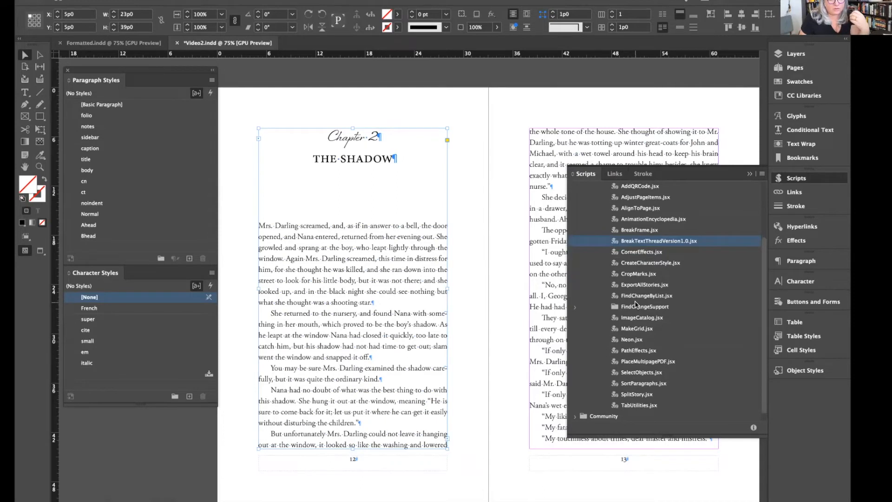
left_click(624, 397)
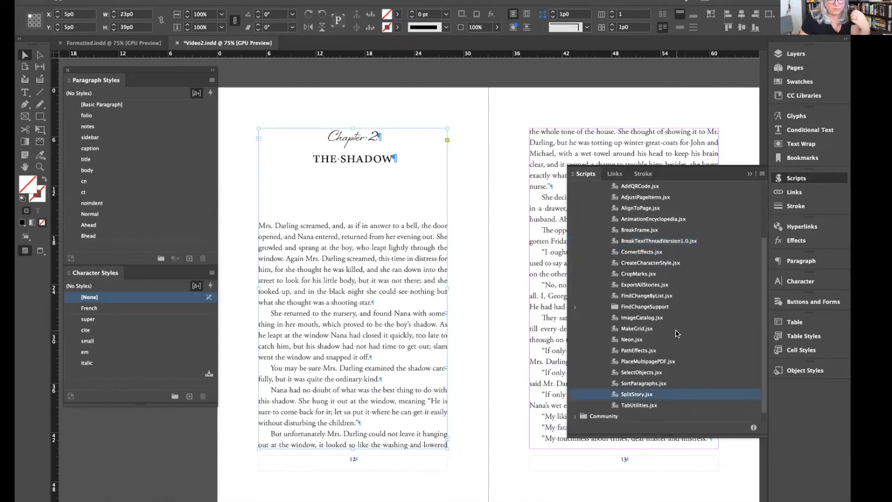
scroll(669, 316, "up", 2)
left_click(629, 252)
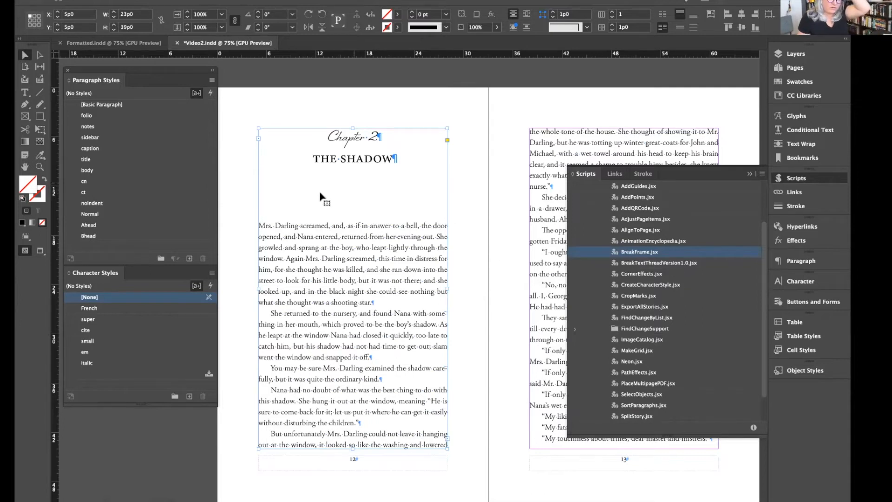
Run BreakTextThreadVersion1.0.jsx on the Chapter 2 frame, try the Break thread BEFORE selected frame option, and cancel the dialog
scroll(321, 204, "up", 5)
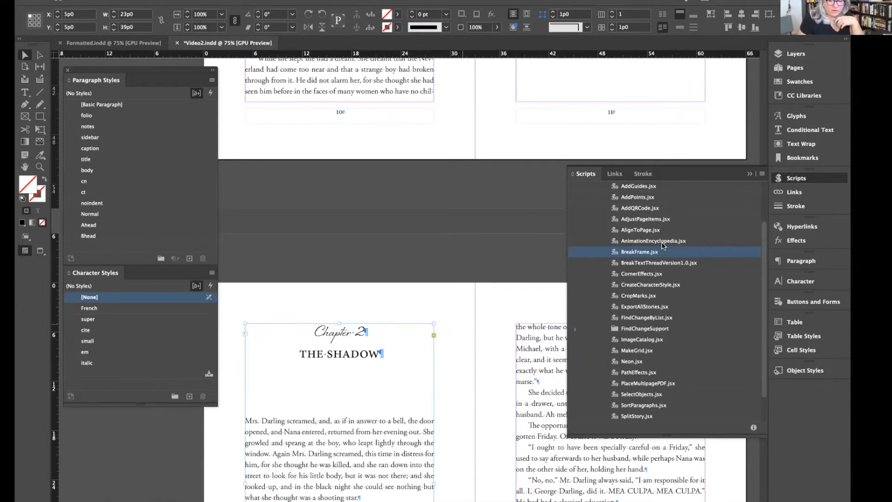
left_click(640, 262)
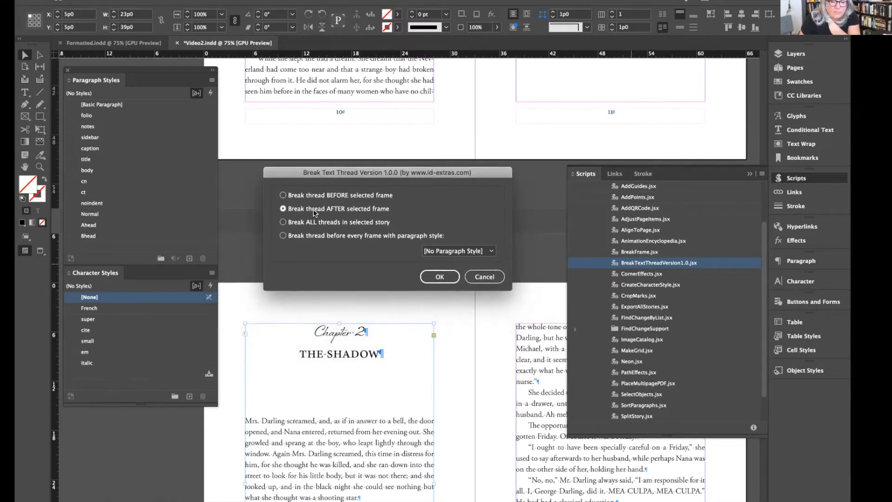
left_click(310, 196)
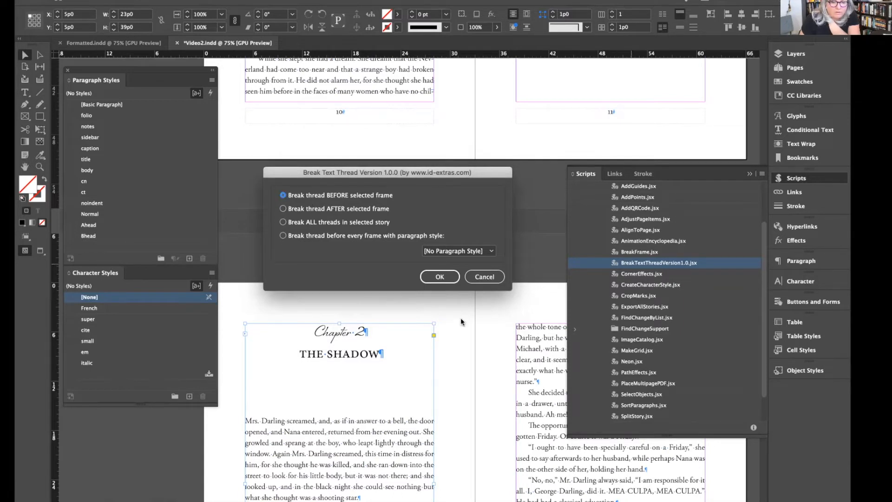
left_click(484, 277)
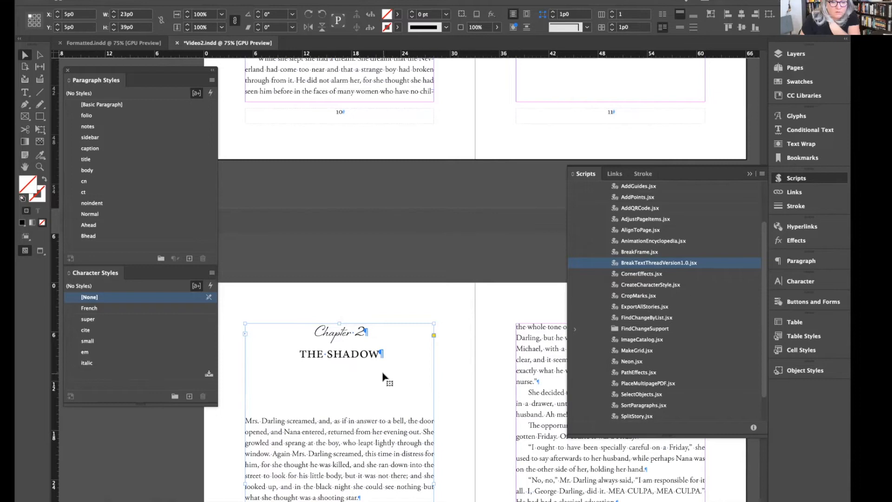
Select the entire threaded story from the Chapter 2 title and number lines to check how far the thread extends
double_click(377, 353)
key("ctrl+a")
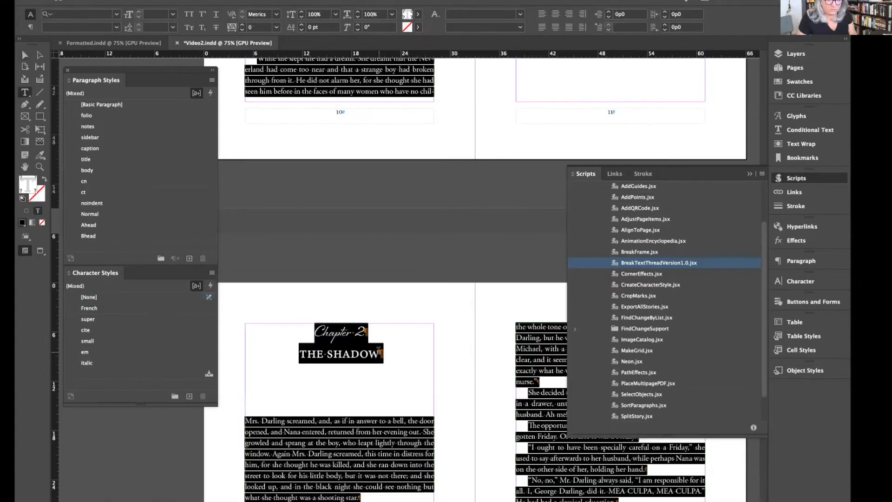
left_click(377, 353)
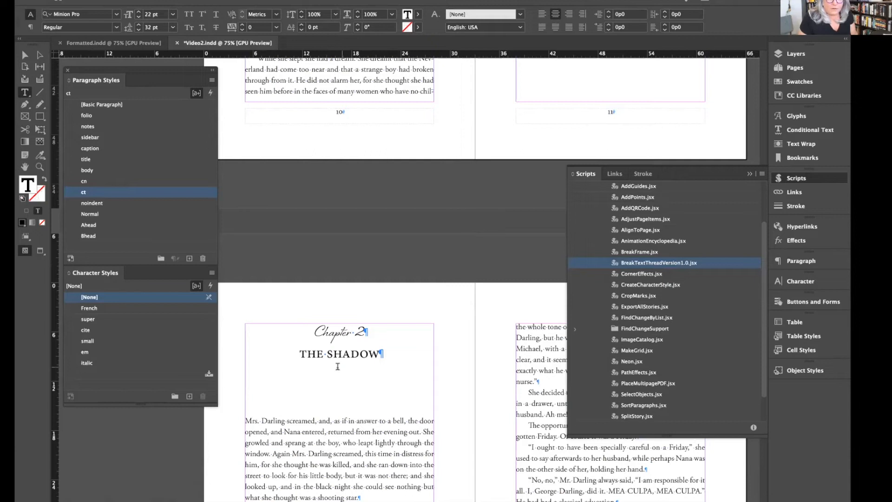
left_click(330, 333)
key("super+a")
Run BreakTextThreadVersion1.0.jsx from the chapter number line, try breaking before every frame with paragraph style cn, and cancel
left_click(351, 332)
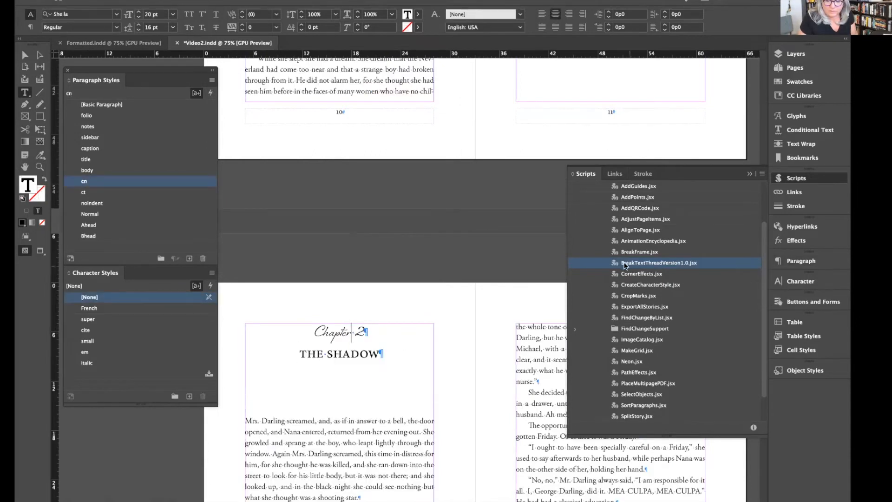
left_click_drag(889, 298, 447, 171)
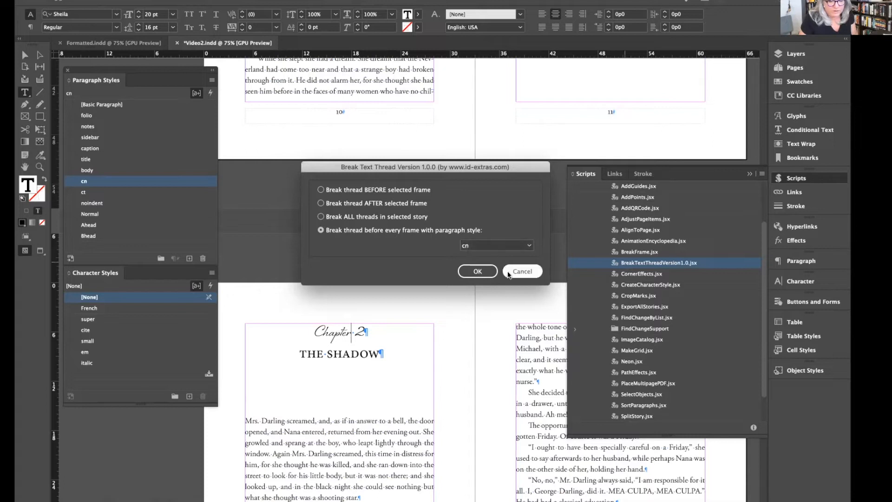
left_click(517, 273)
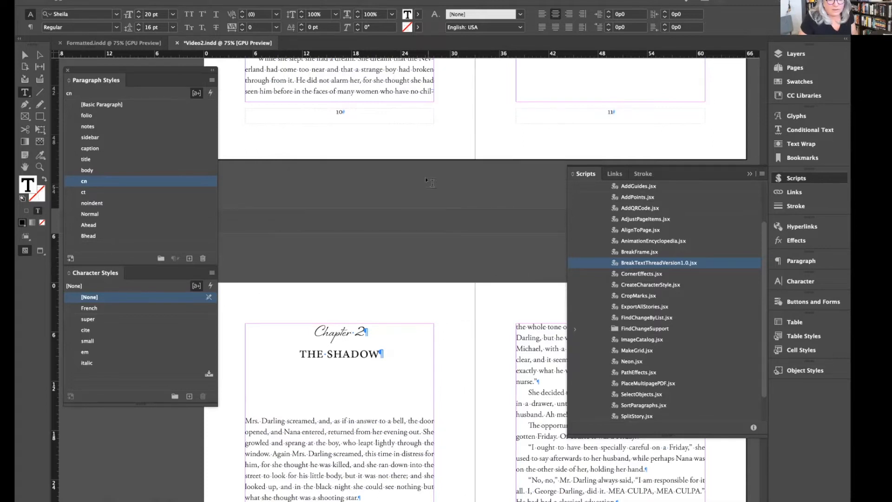
Check the story's threading again by selecting all its text, and inspect the paragraph style of the chapter number line
key("super+a")
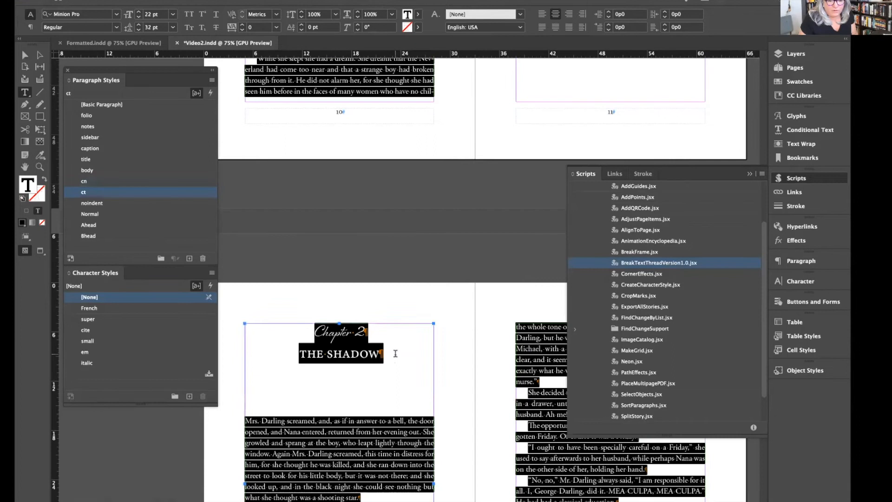
left_click(396, 352)
triple_click(357, 332)
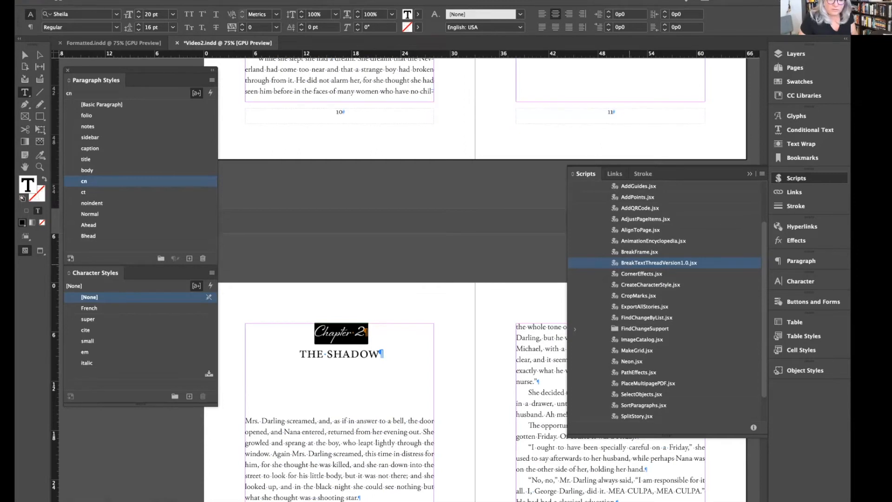
left_click(312, 337)
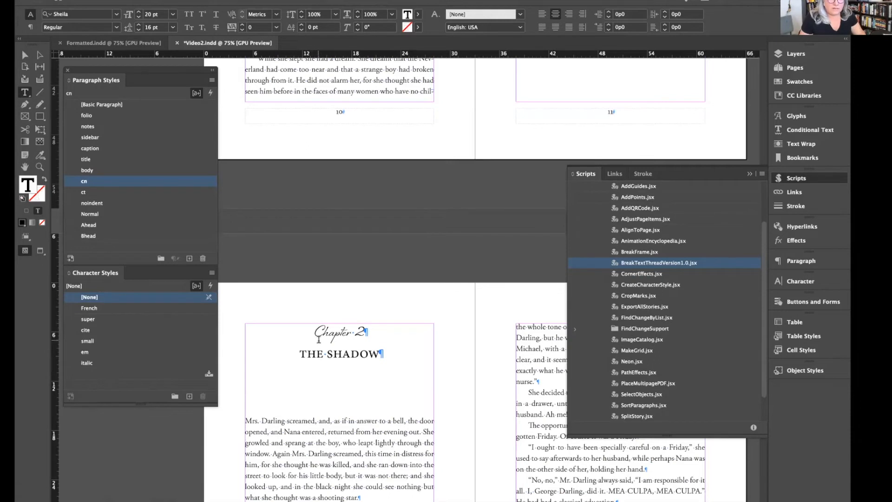
Review the epub:type assigned to the Chapter 2 text frame in its Object Export Options and close the dialog
scroll(319, 339, "up", 3)
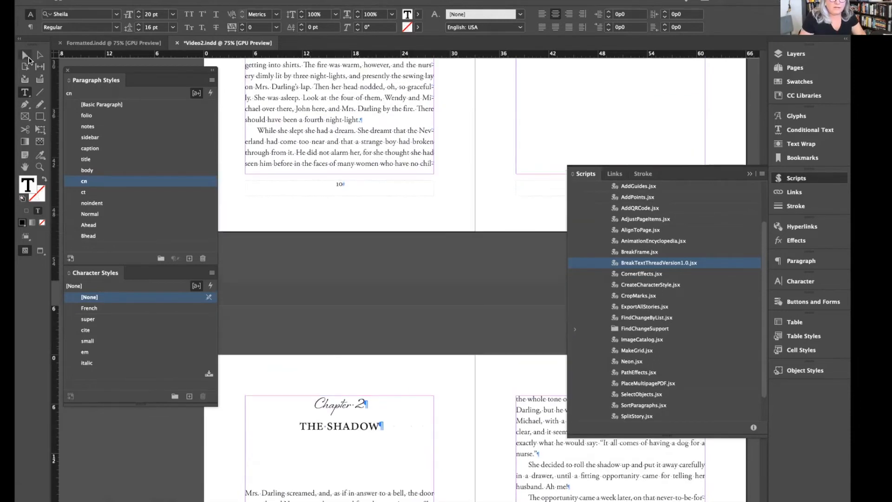
left_click(25, 56)
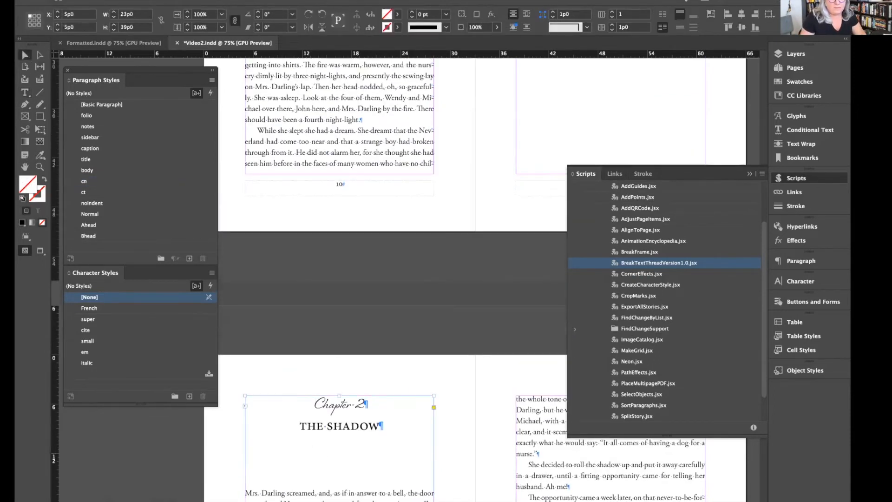
left_click(169, 1)
left_click(238, 223)
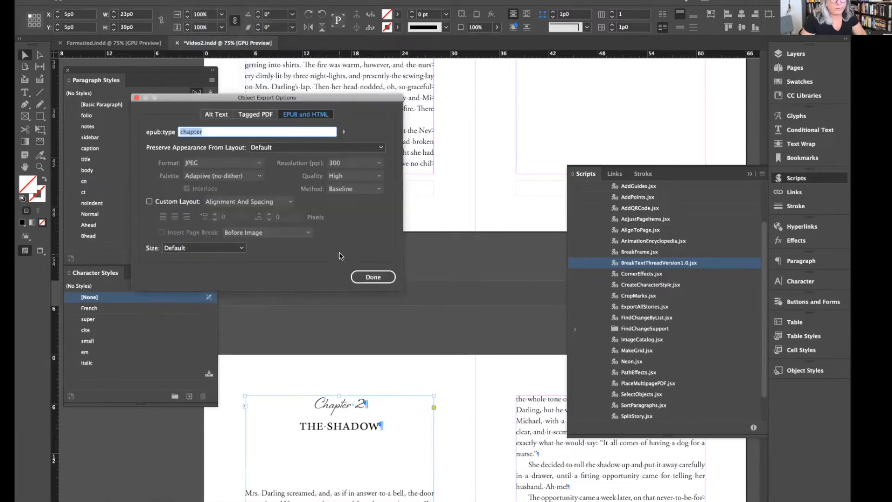
left_click(363, 275)
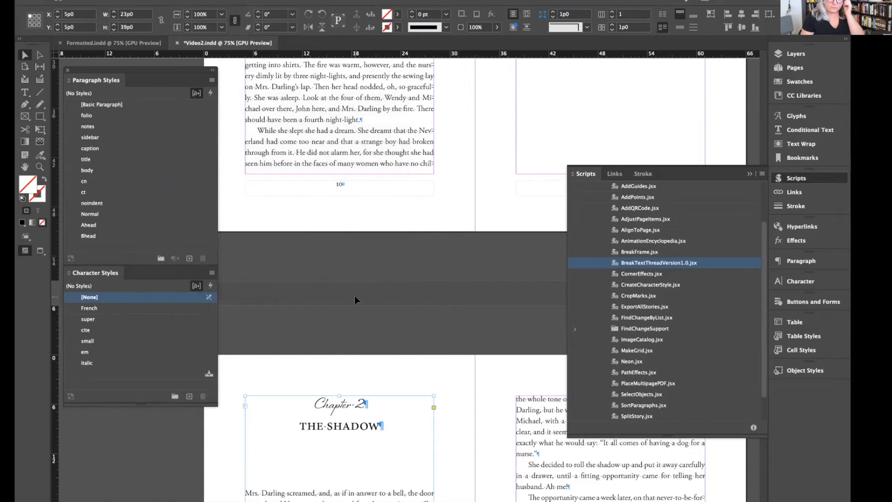
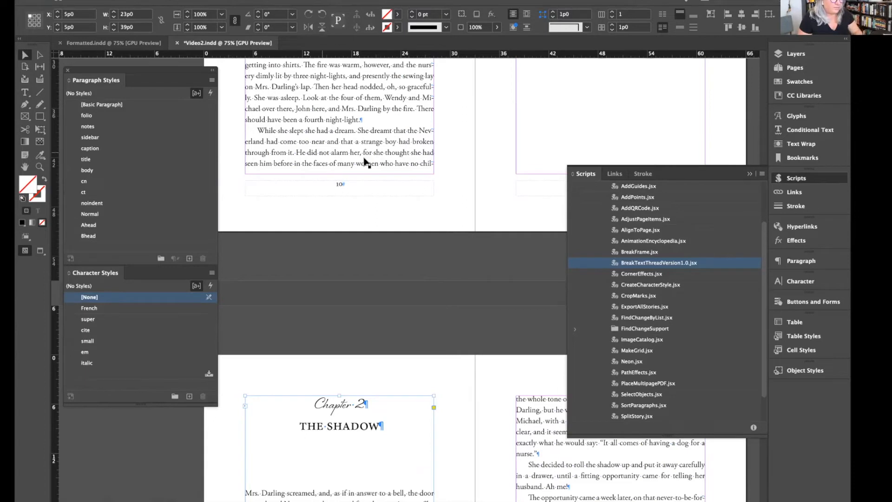
Move the paragraph and character style panels clear of the page and inspect the body text's paragraph style before Chapter 2
left_click_drag(102, 72, 67, 172)
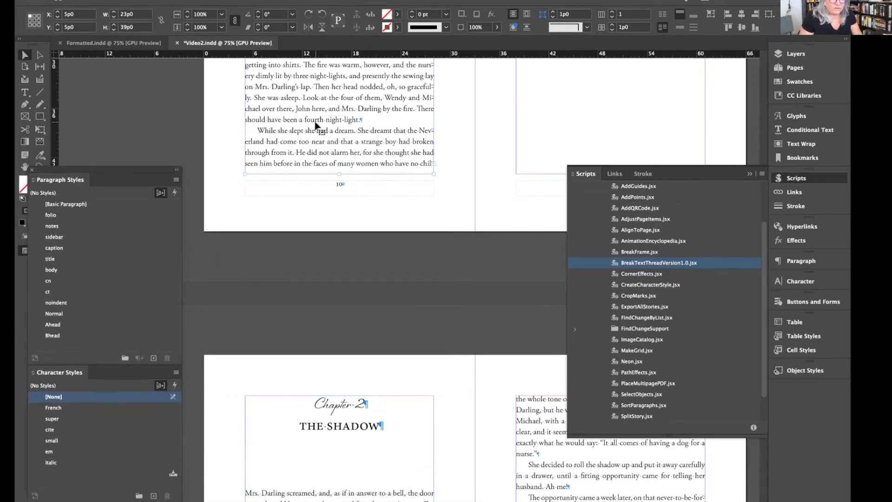
scroll(314, 124, "up", 6)
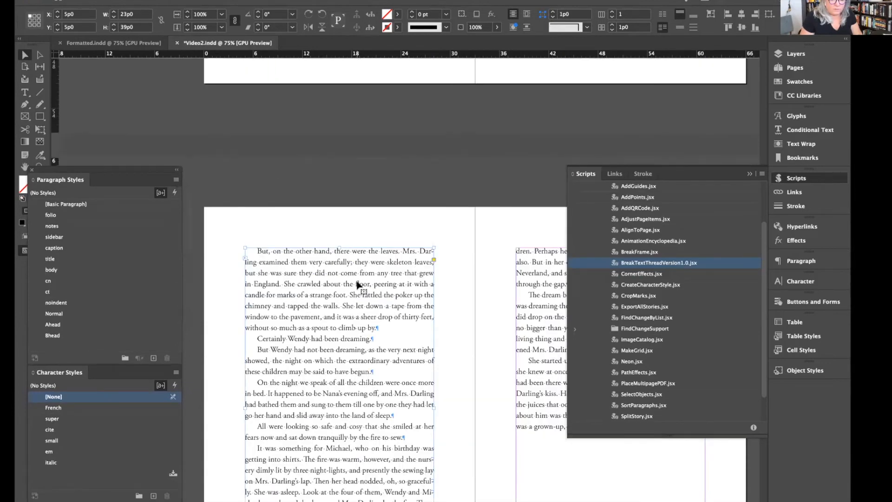
double_click(358, 290)
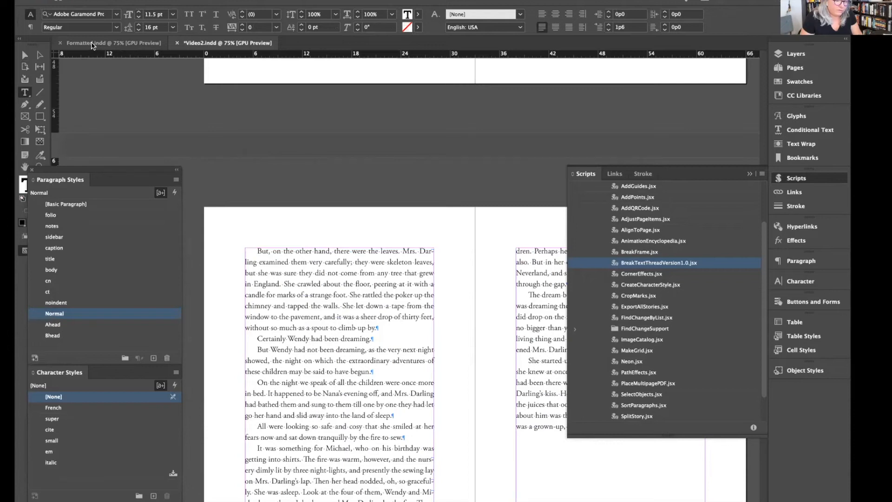
Switch to Formatted.indd and delete the page number frames on the title page and the blank page facing it
left_click(92, 42)
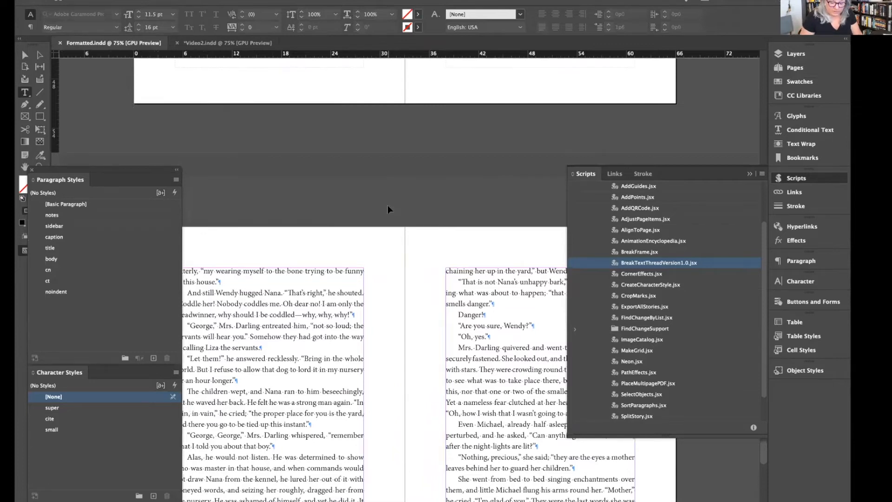
key("super+minus")
scroll(388, 219, "up", 15)
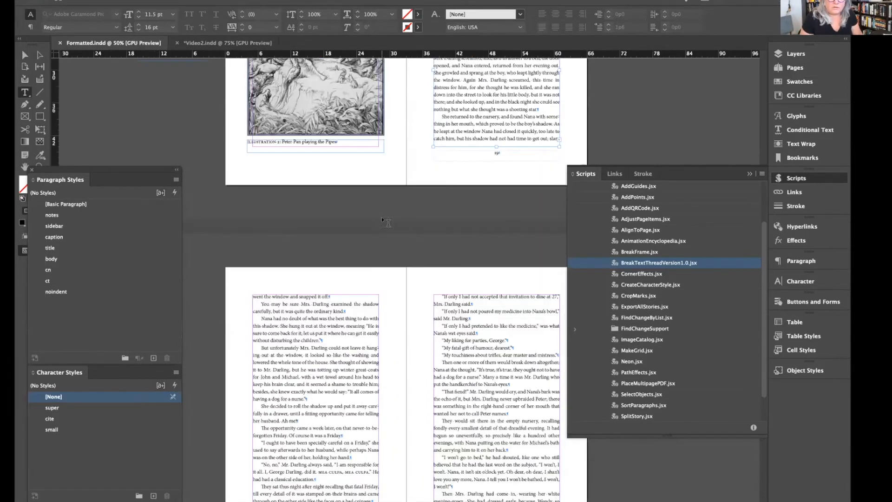
scroll(388, 223, "up", 15)
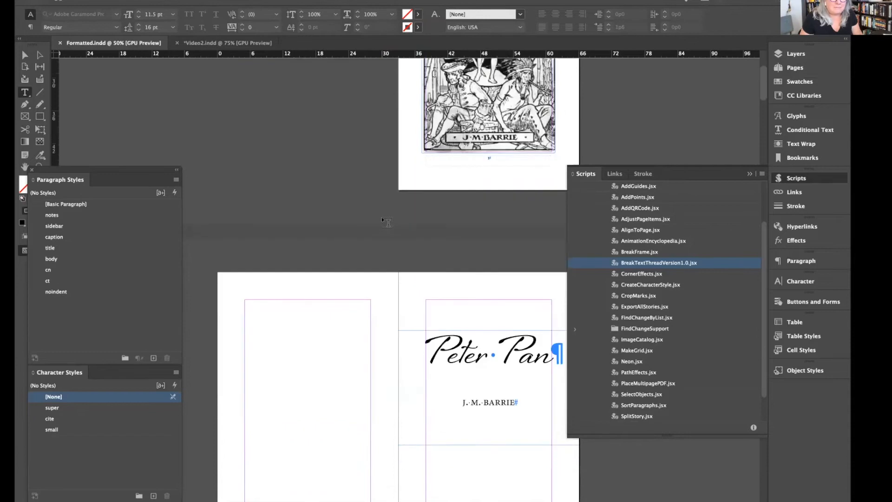
scroll(386, 223, "down", 5)
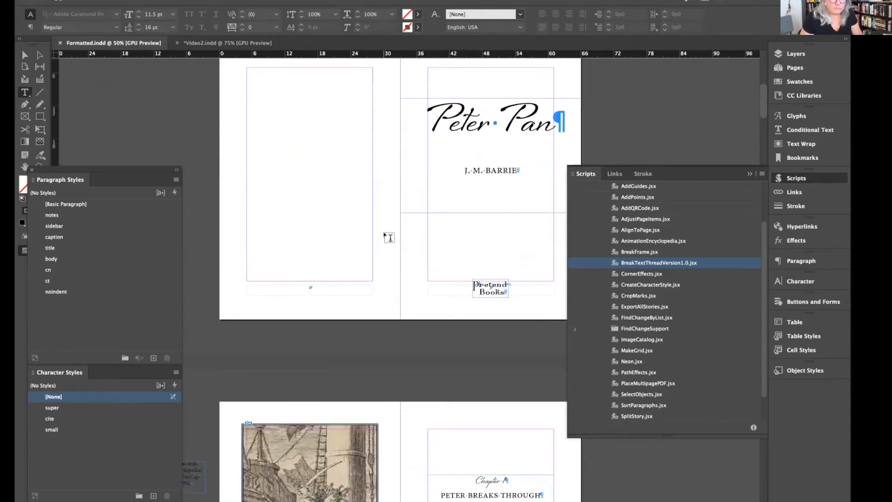
left_click(328, 291)
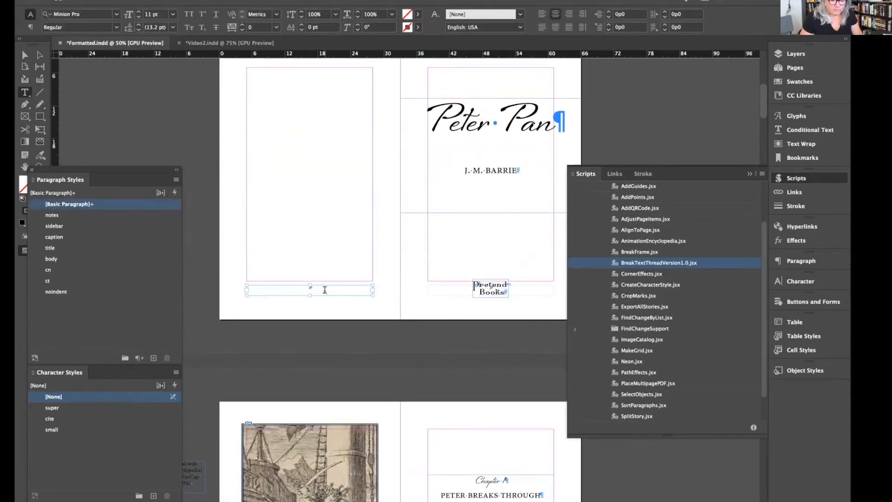
left_click(24, 55)
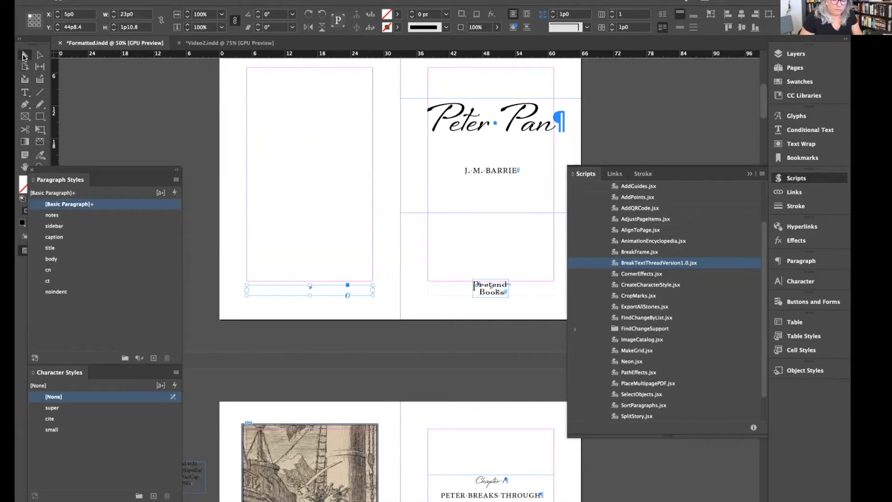
key("Delete")
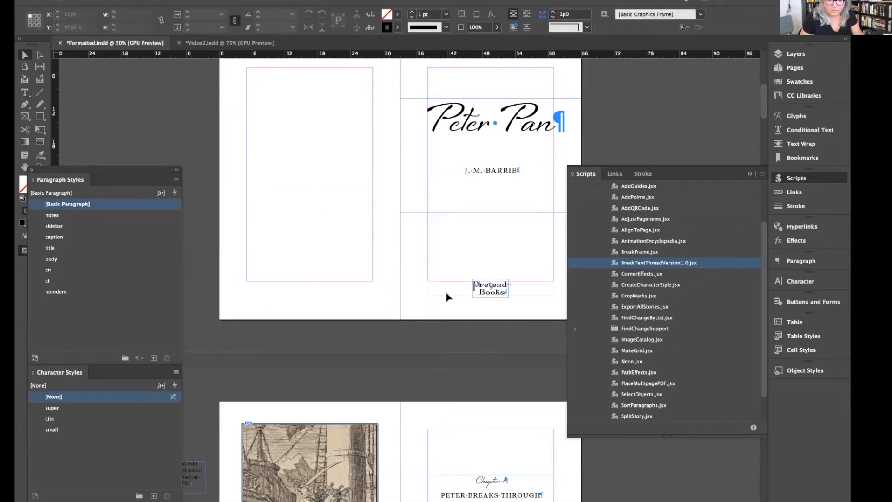
Delete the page number frame beneath the Captain Hook illustration opposite the Chapter 1 opening
scroll(445, 294, "up", 5)
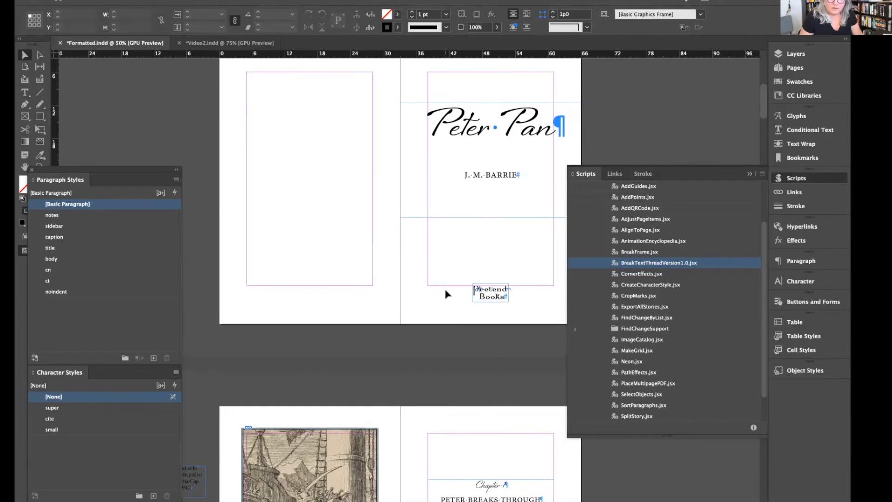
scroll(445, 291, "up", 3)
scroll(445, 292, "down", 10)
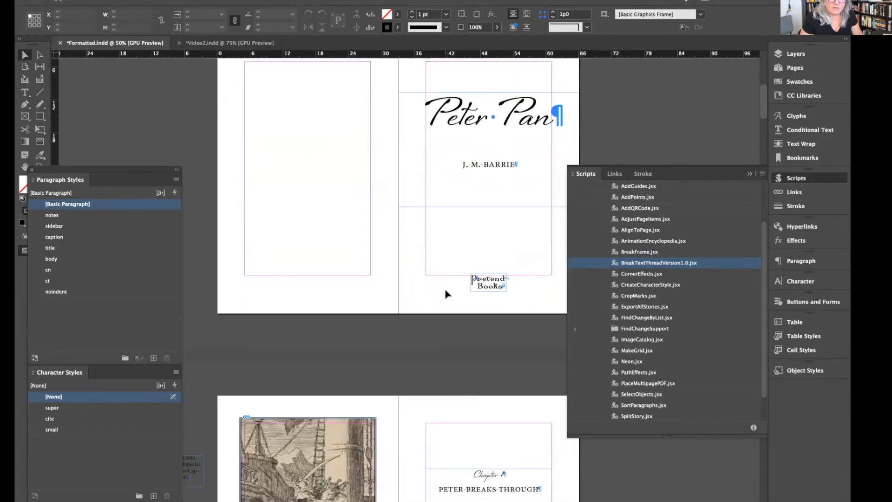
scroll(445, 290, "down", 3)
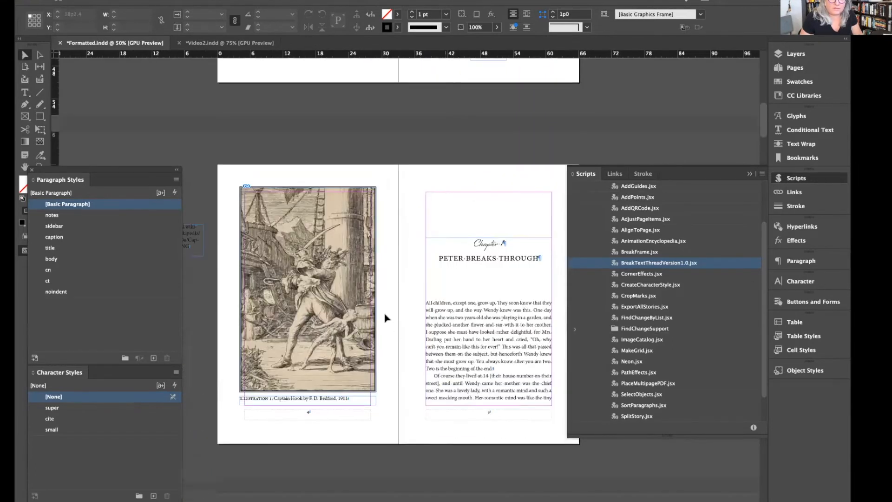
left_click(309, 418)
key("Delete")
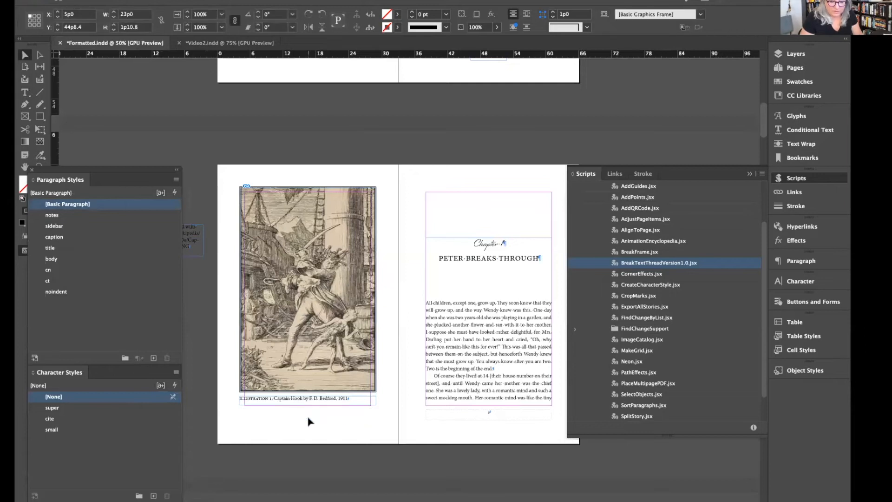
Look through the Chapter 1 and Chapter 2 spreads to the end of the document, checking the text, notes, illustrations and page numbers
scroll(325, 414, "down", 10)
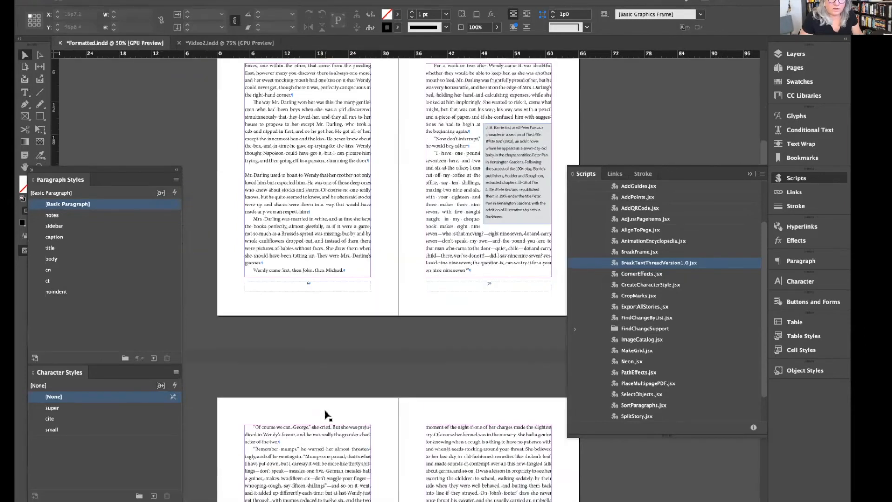
scroll(325, 413, "down", 2)
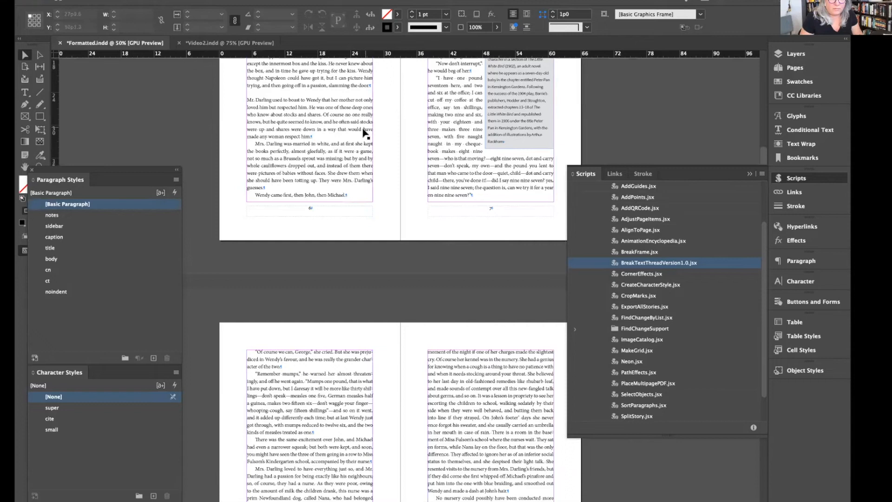
scroll(273, 81, "down", 1)
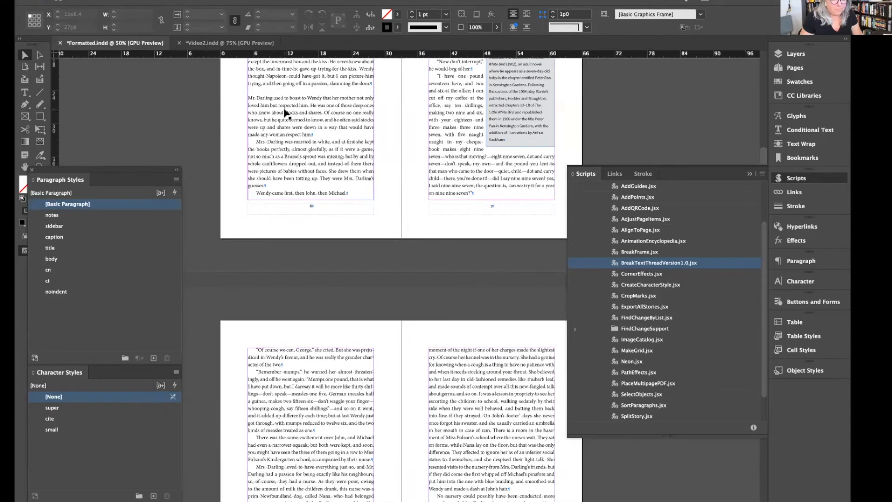
double_click(285, 113)
scroll(323, 220, "down", 1)
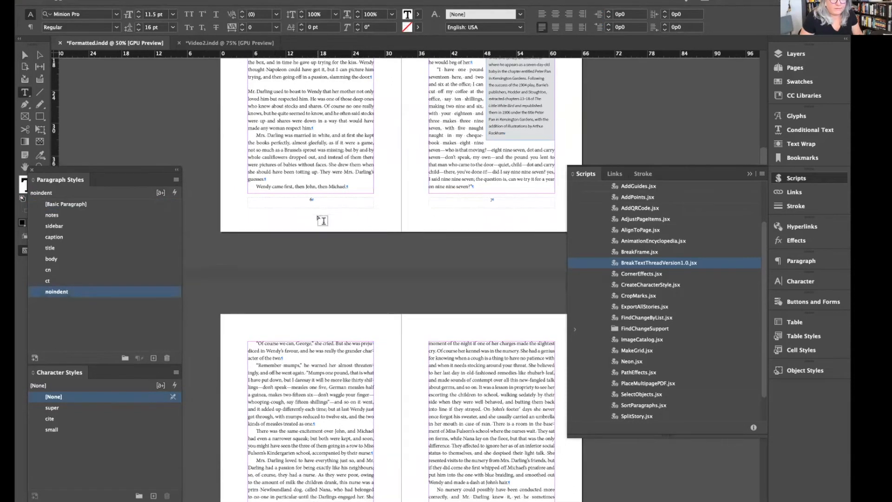
scroll(323, 221, "down", 10)
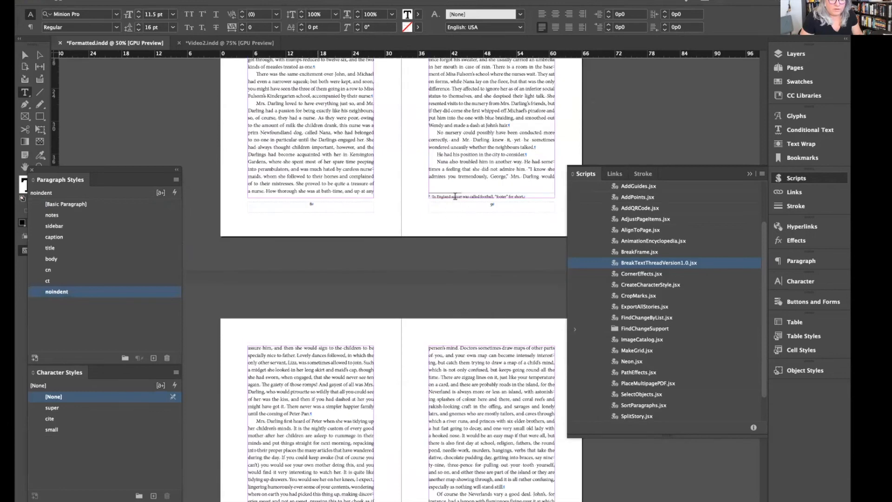
scroll(454, 260, "down", 20)
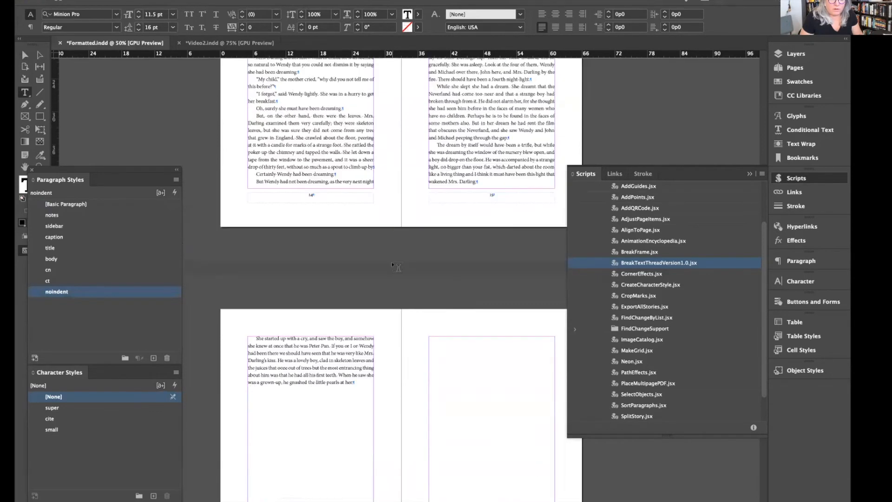
scroll(397, 267, "down", 15)
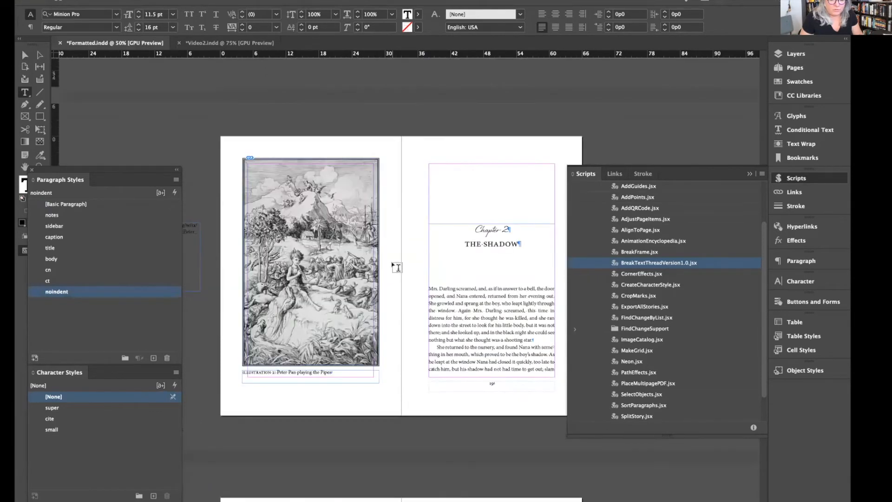
scroll(397, 267, "down", 20)
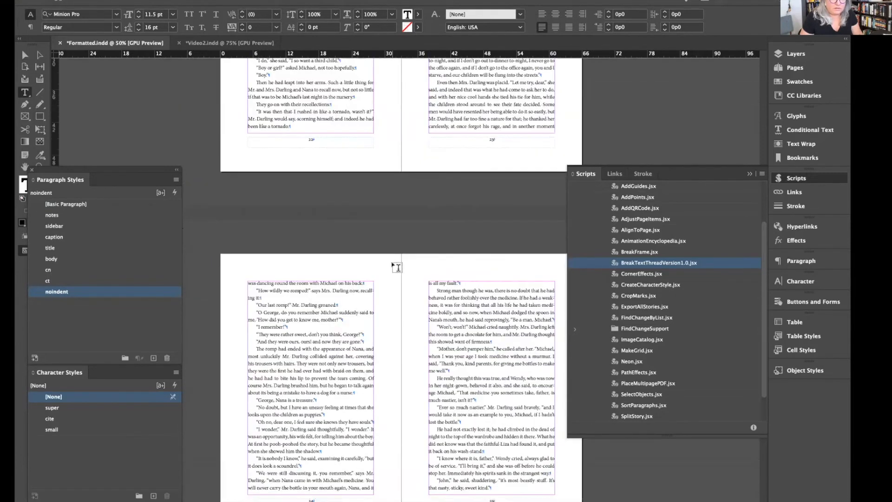
scroll(397, 267, "down", 20)
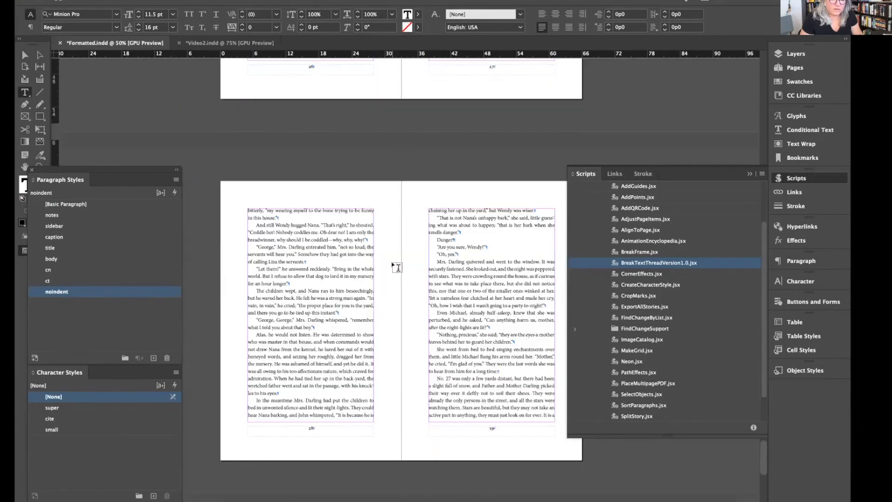
scroll(395, 266, "up", 20)
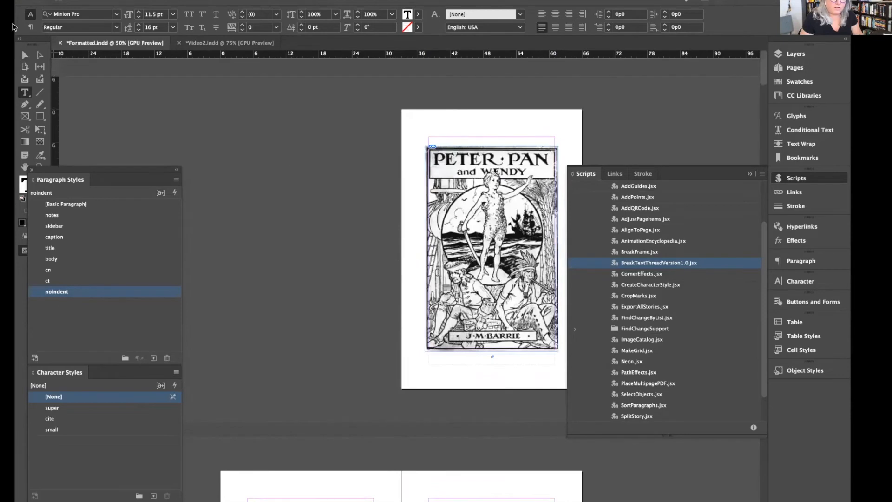
Delete the page number frame beneath the cover illustration on the first page
left_click(22, 54)
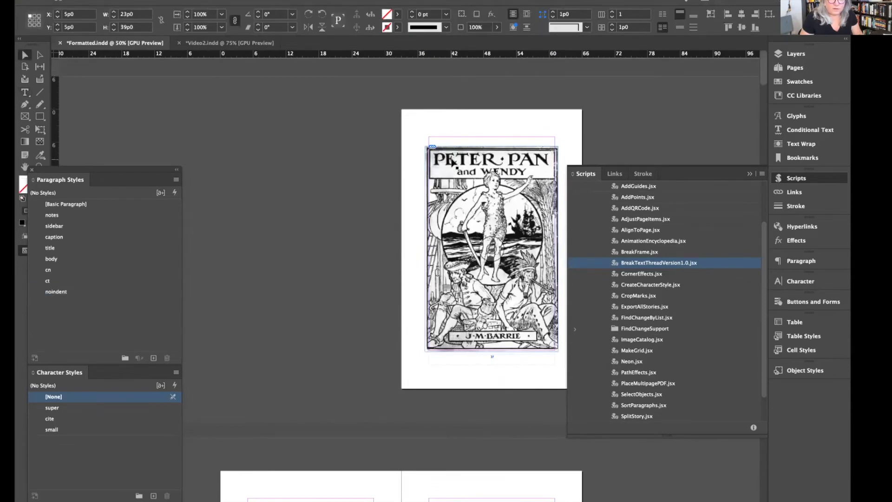
left_click(432, 338)
left_click(454, 361)
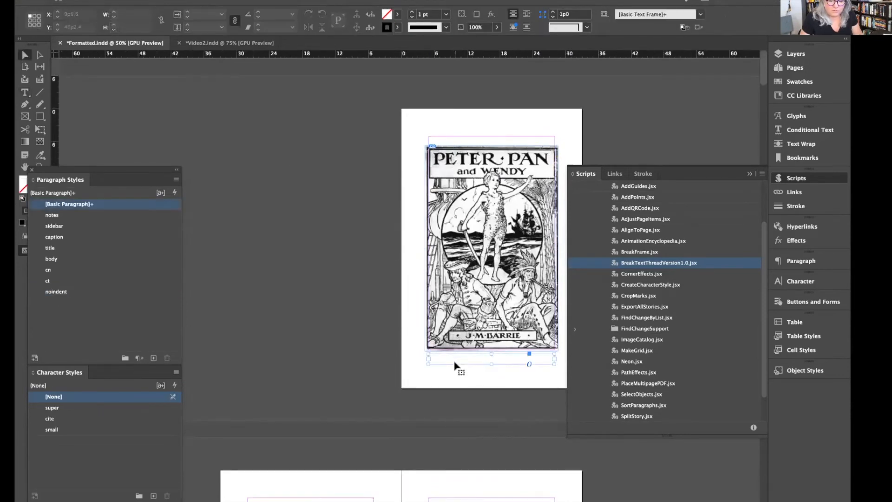
key("super+shift+a")
Check the title page and the Chapter 1 opening spread, selecting the chapter's text frame
scroll(454, 362, "down", 10)
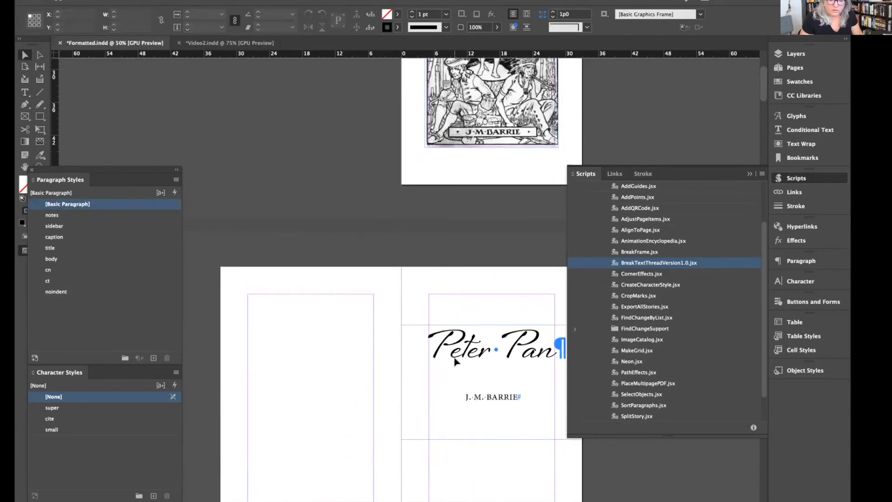
scroll(454, 361, "down", 5)
left_click(458, 267)
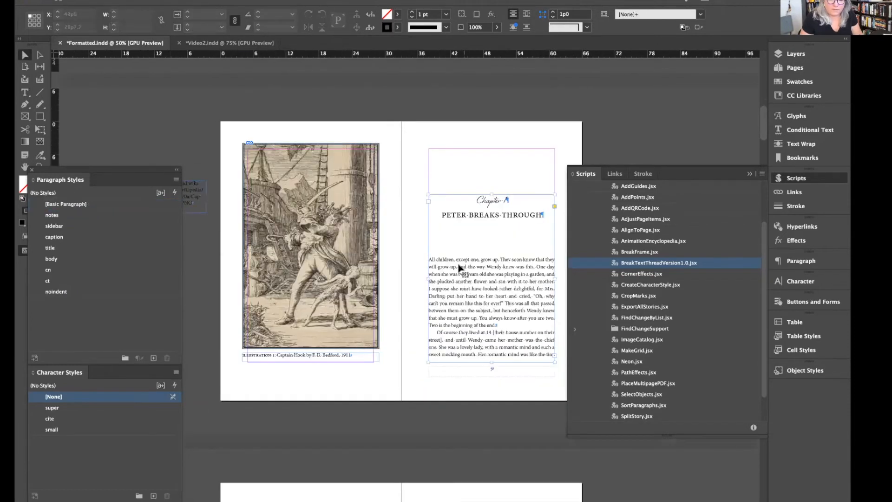
scroll(323, 182, "up", 15)
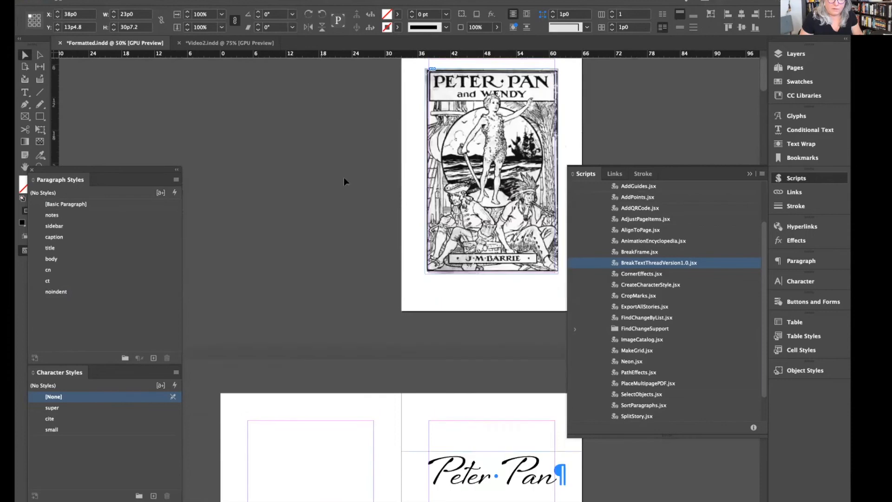
Set the epub:type of the cover illustration frame to frontmatter in its Object Export Options
left_click(441, 195)
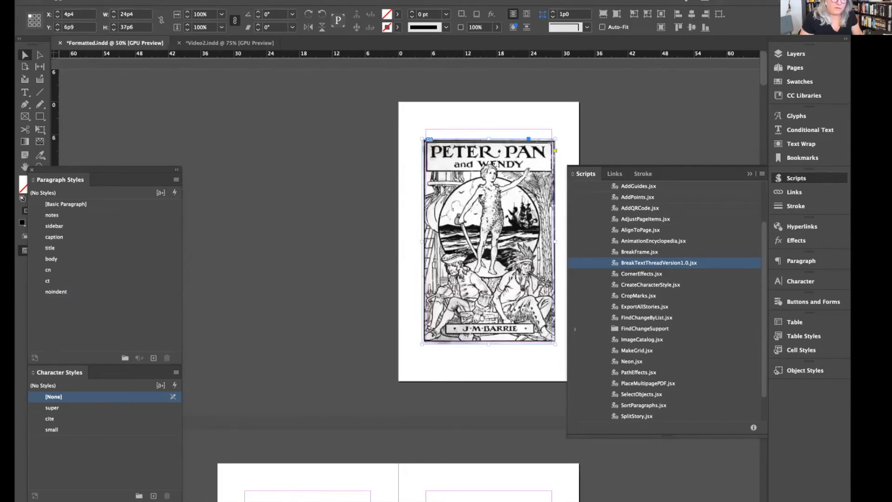
left_click(176, 0)
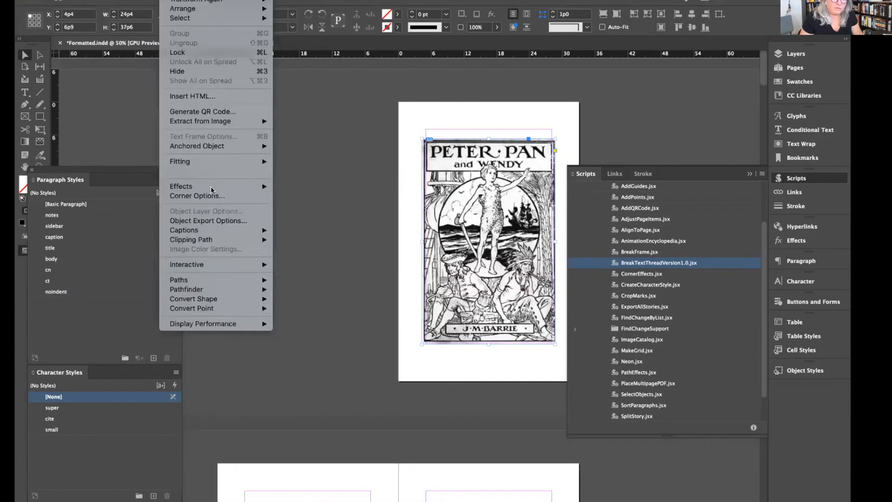
left_click(218, 221)
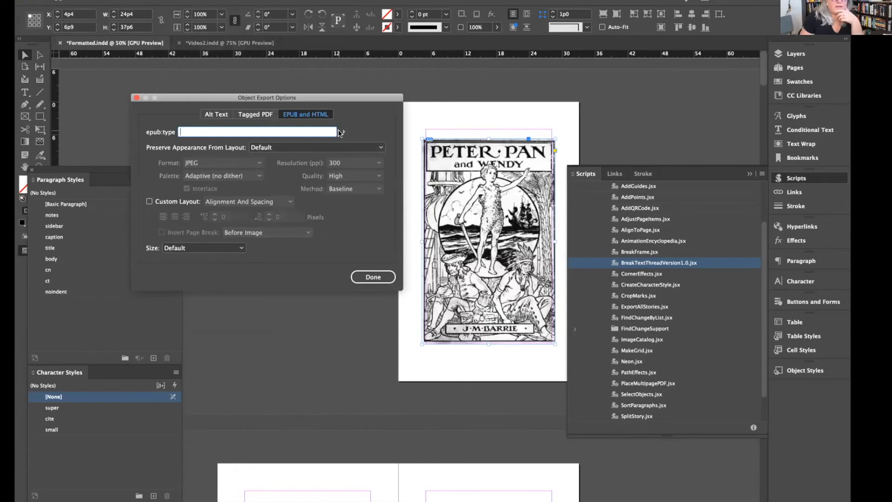
left_click(343, 132)
mouse_move(377, 138)
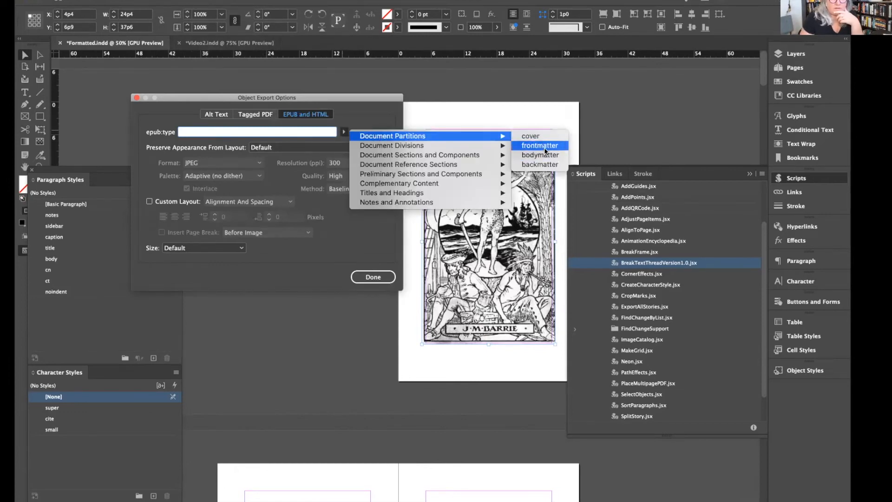
left_click(540, 145)
scroll(432, 312, "down", 5)
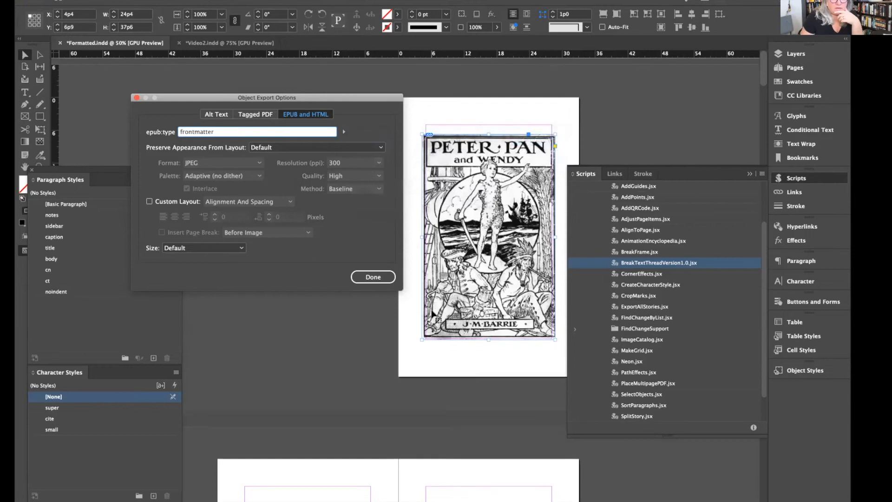
Set the title page group to preserve its appearance as Rasterize Container with JPEG format in its Object Export Options
scroll(431, 311, "down", 5)
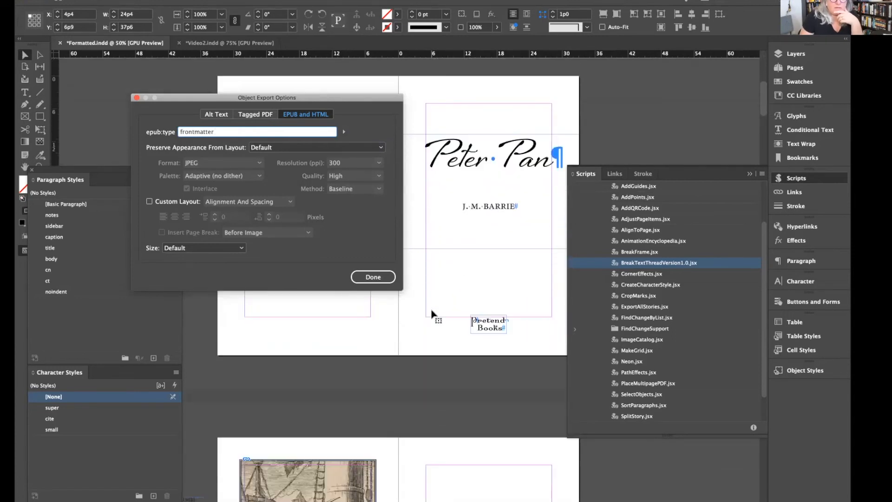
left_click(464, 192)
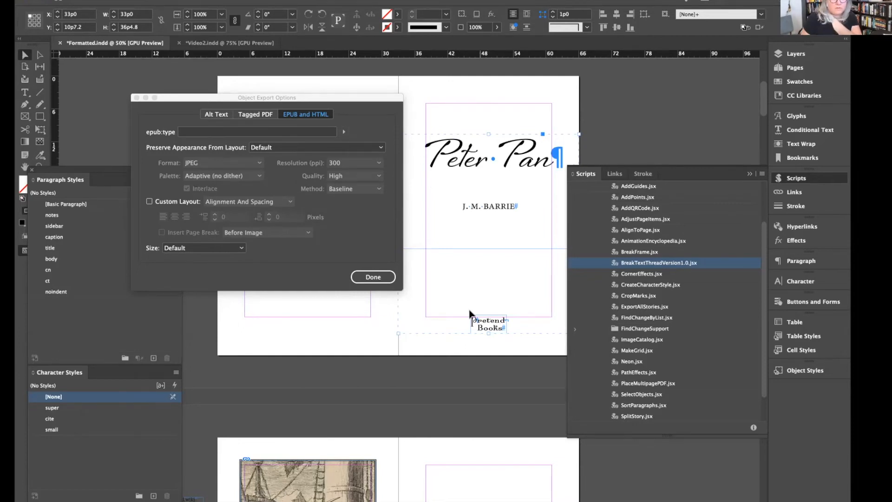
left_click(352, 148)
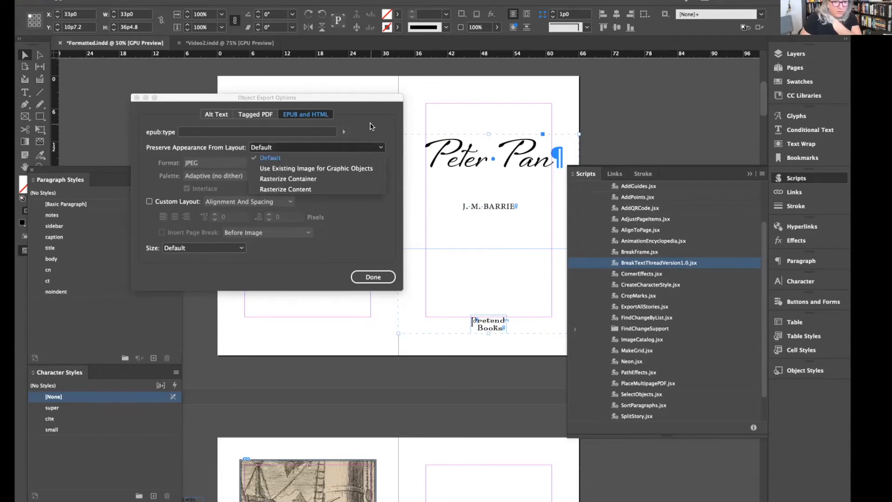
left_click(318, 179)
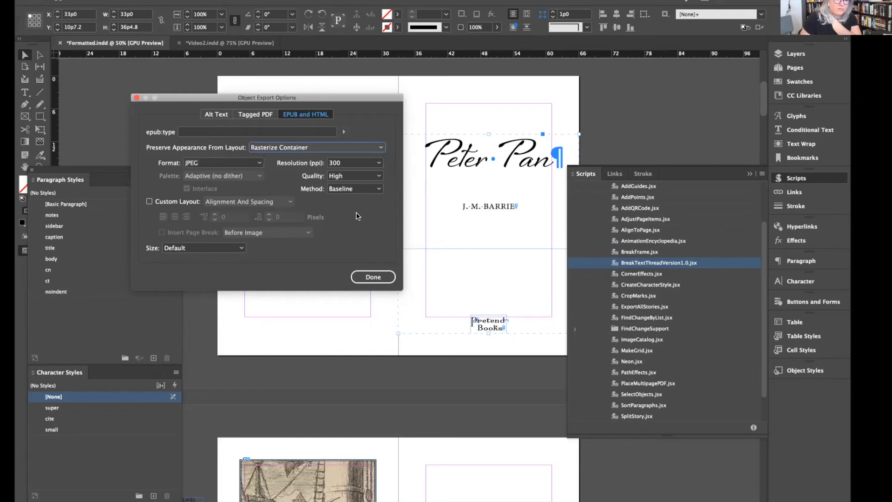
left_click(220, 165)
left_click(216, 175)
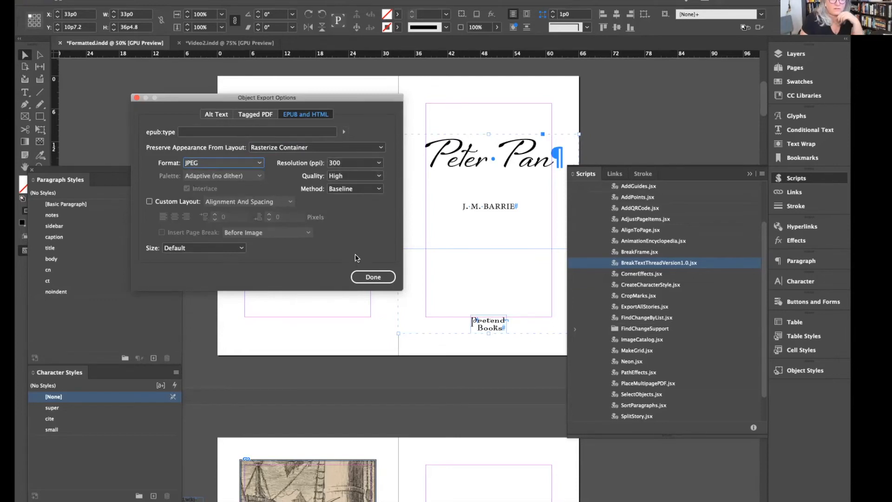
left_click(365, 281)
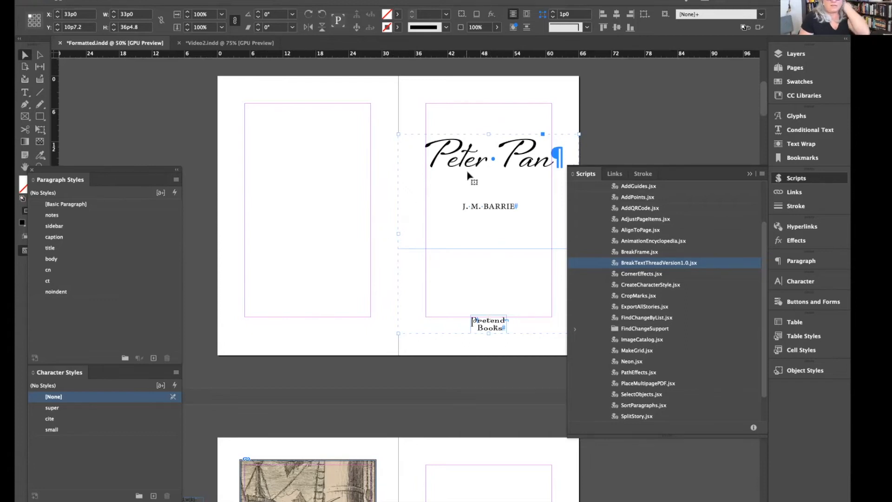
Examine the title page's title and publisher text and the frames that hold them
double_click(475, 159)
triple_click(476, 155)
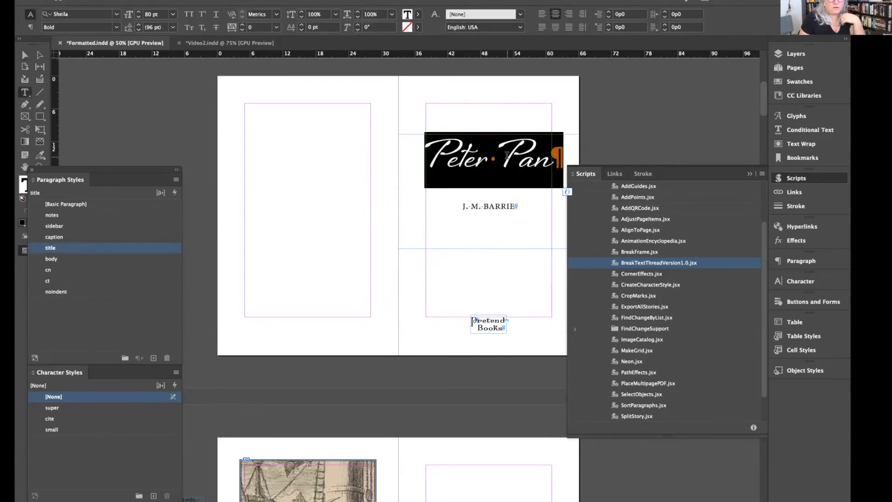
left_click(506, 156)
left_click_drag(449, 162, 502, 161)
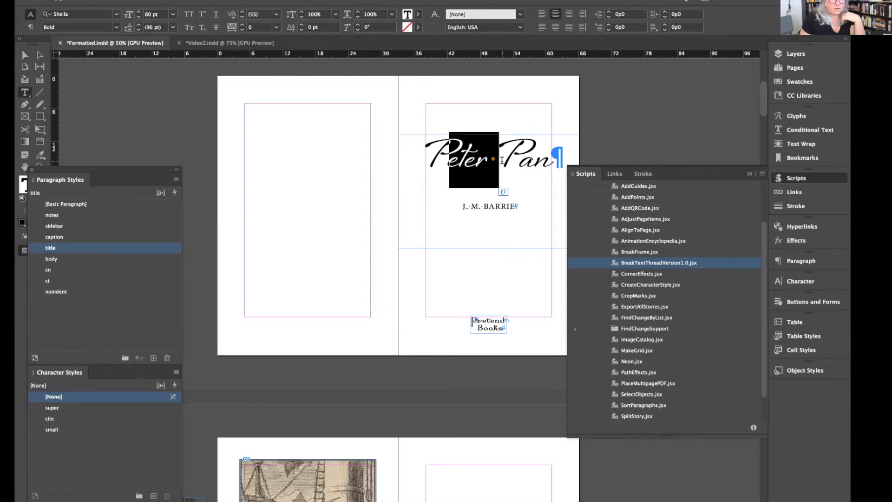
left_click_drag(499, 320, 487, 320)
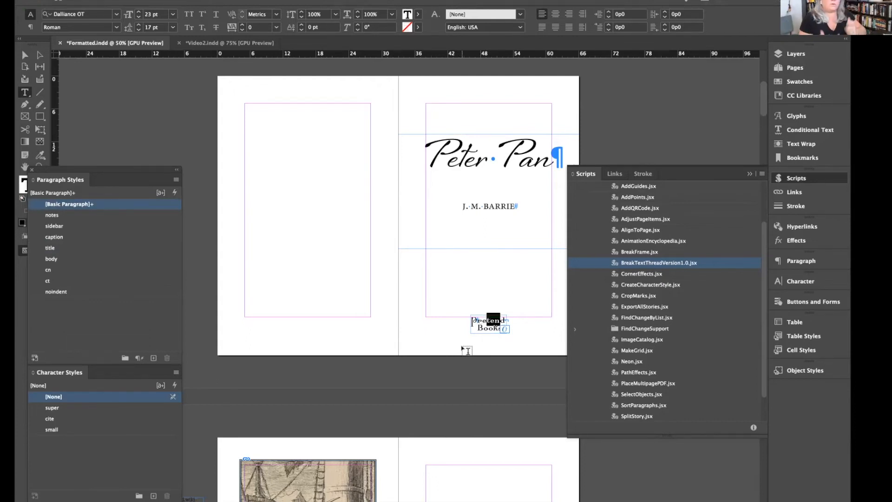
left_click(25, 55)
left_click(491, 232)
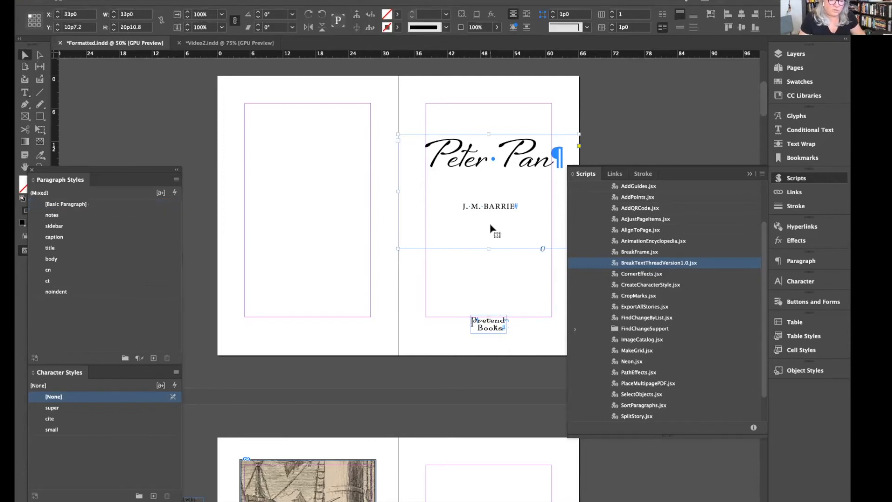
left_click(153, 86)
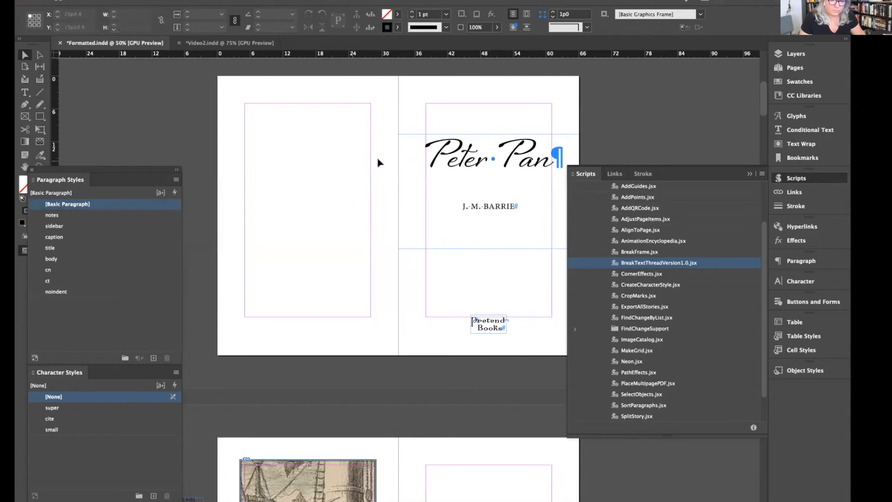
Set the alt text source of the title page group to Custom in its Object Export Options
left_click(438, 175)
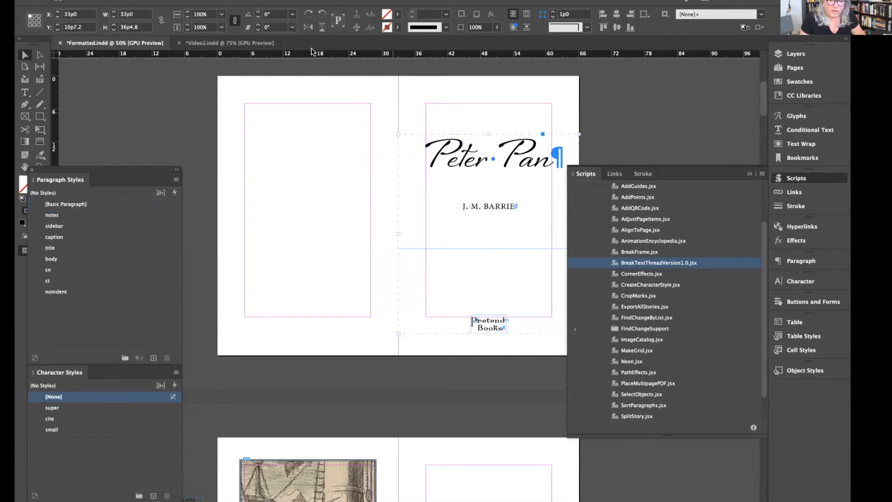
left_click(172, 1)
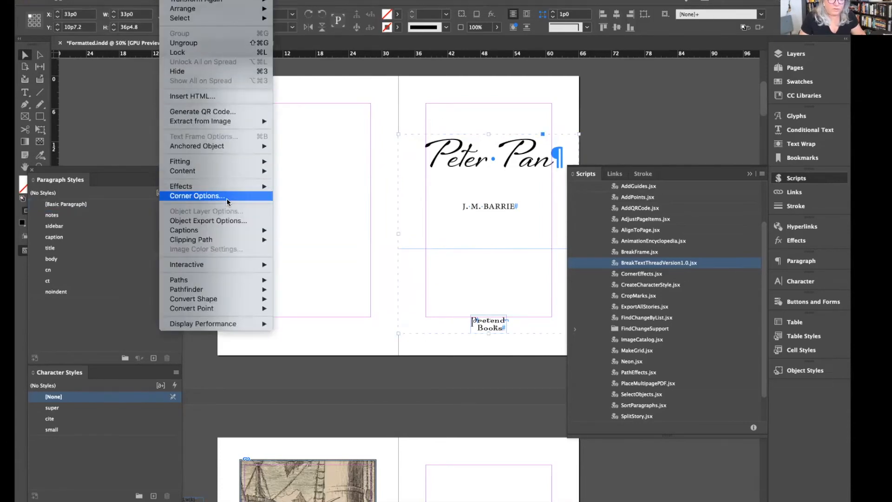
left_click(222, 220)
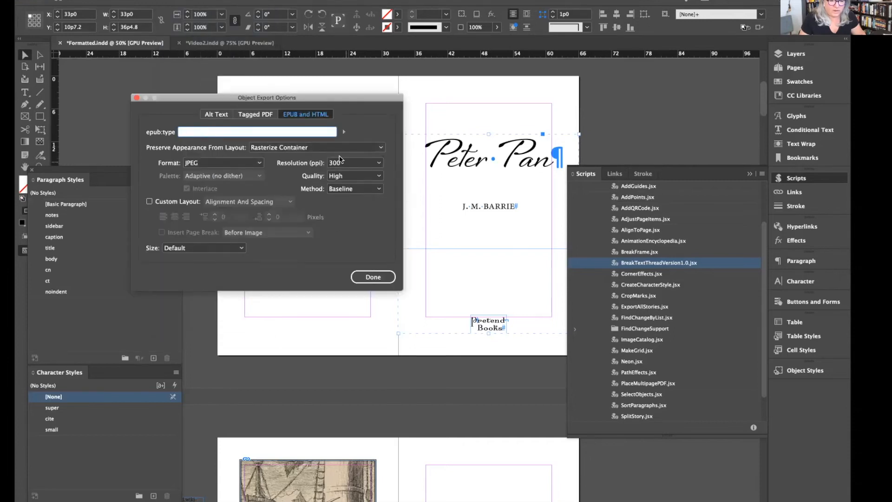
left_click(209, 115)
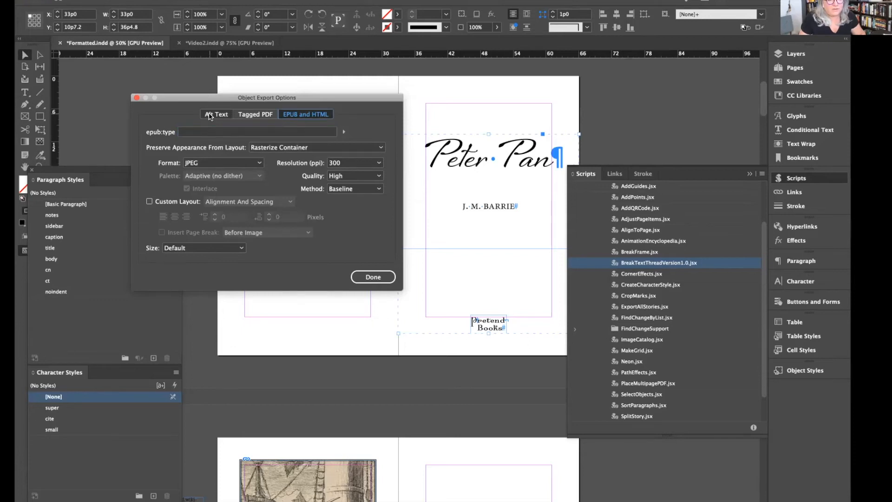
left_click(229, 131)
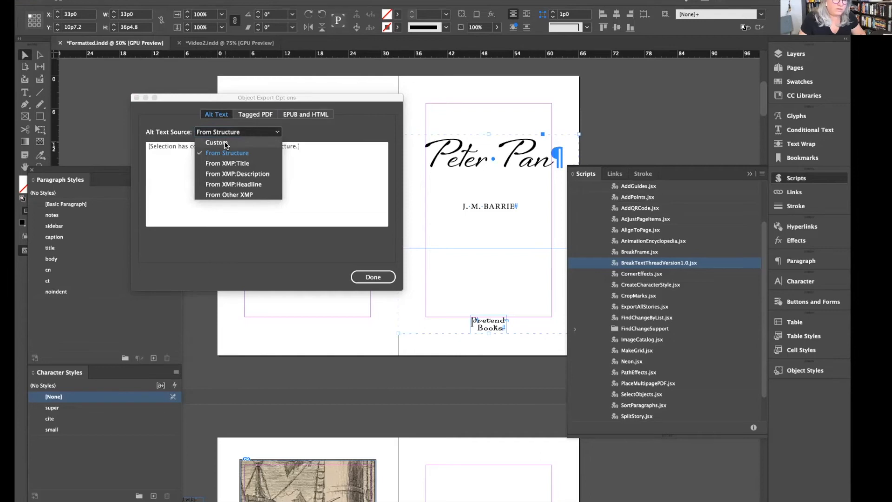
left_click(226, 143)
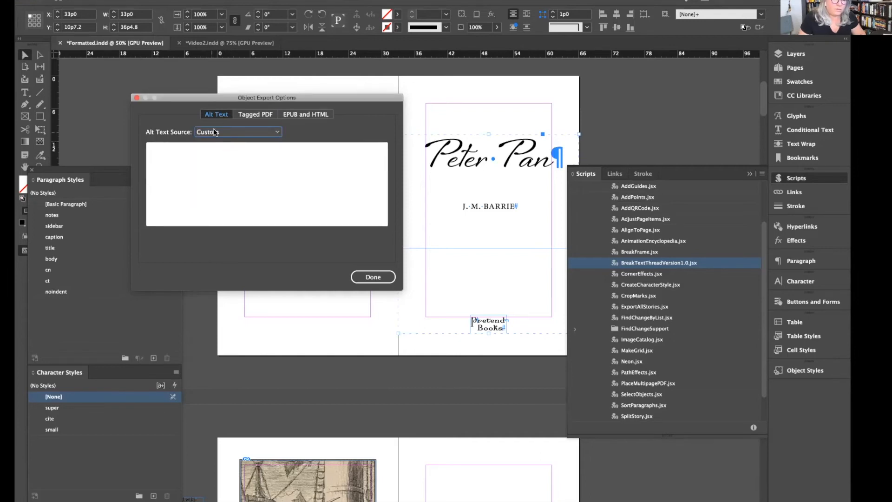
left_click(211, 136)
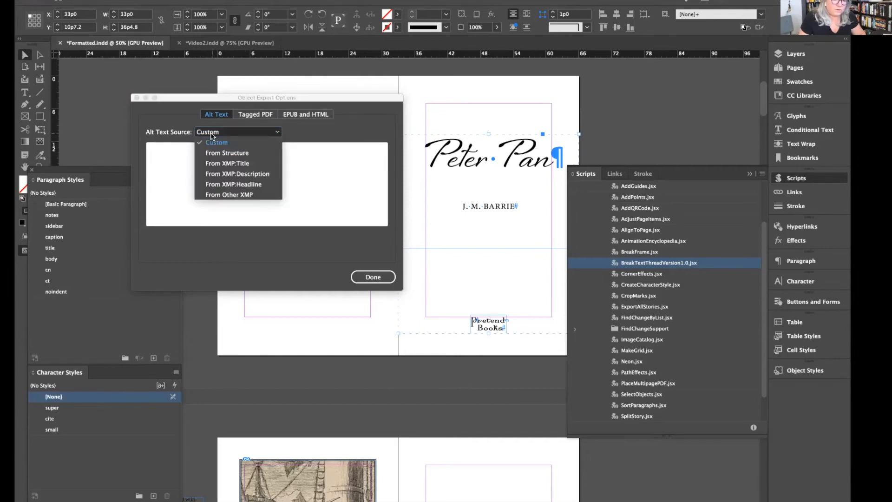
left_click(212, 144)
Enter "Title page: Peter Pan by J.M. Barrie. Published by Pretend Books." as the title page group's alt text
left_click(169, 160)
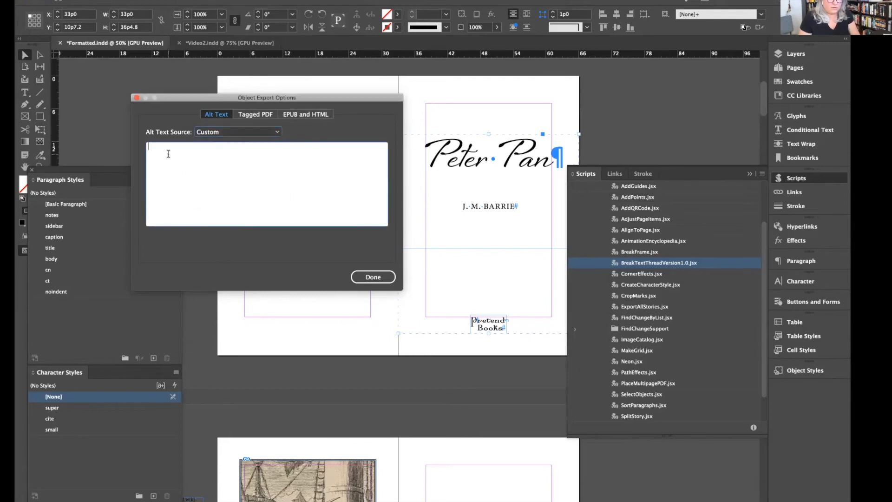
type("Title page")
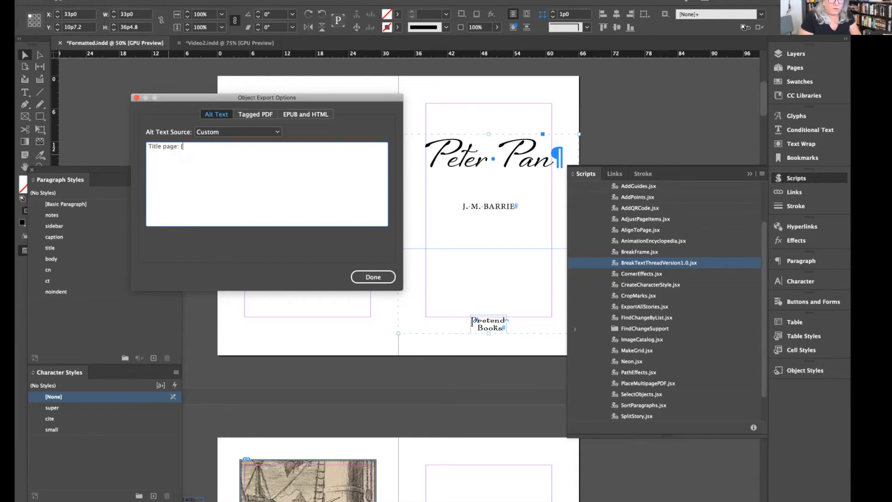
type(": Peter Pan by J.")
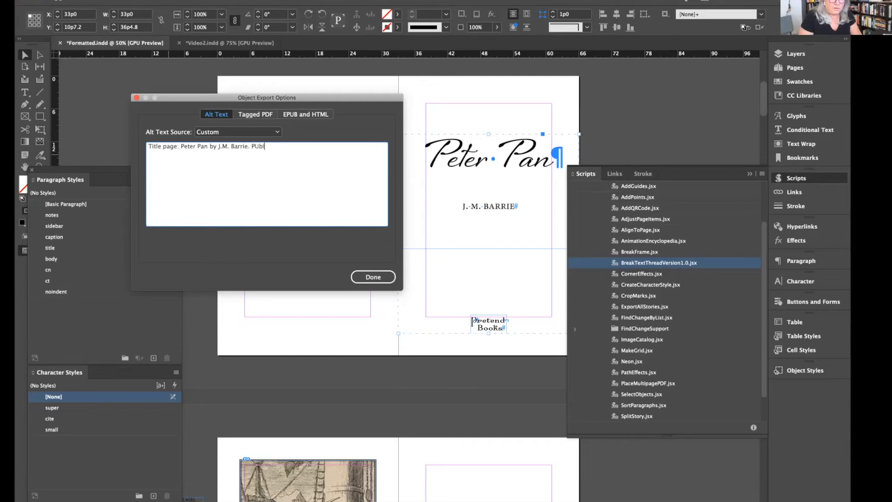
type("M. Barrie. Published by Pretend Books.")
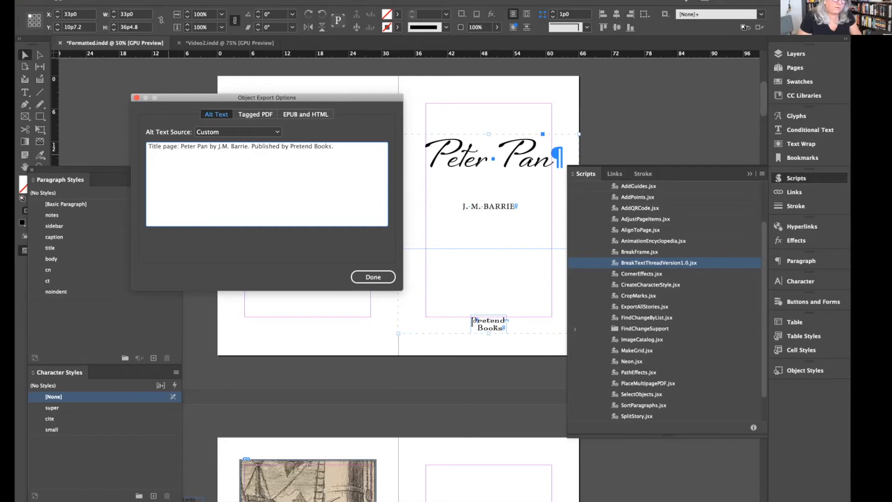
left_click(361, 277)
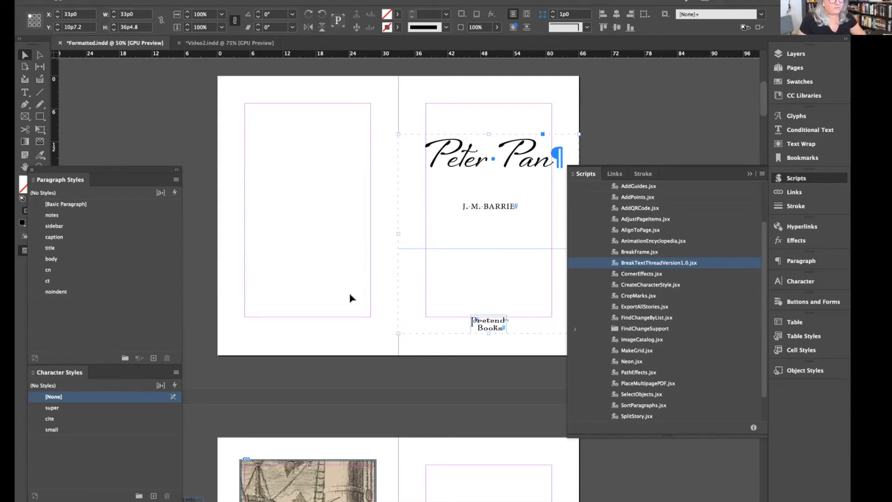
Close the Scripts panel and move the Paragraph and Character Styles panels beside the Chapter 1 opening spread
scroll(350, 298, "down", 1)
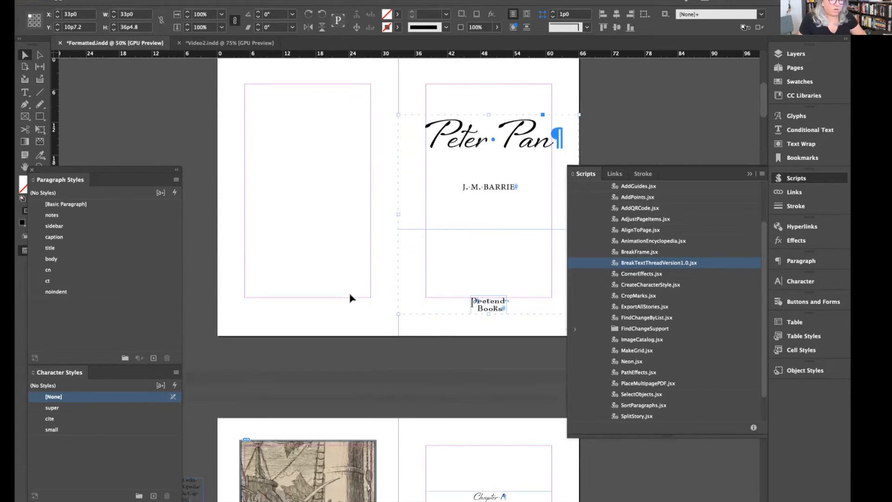
scroll(349, 297, "down", 15)
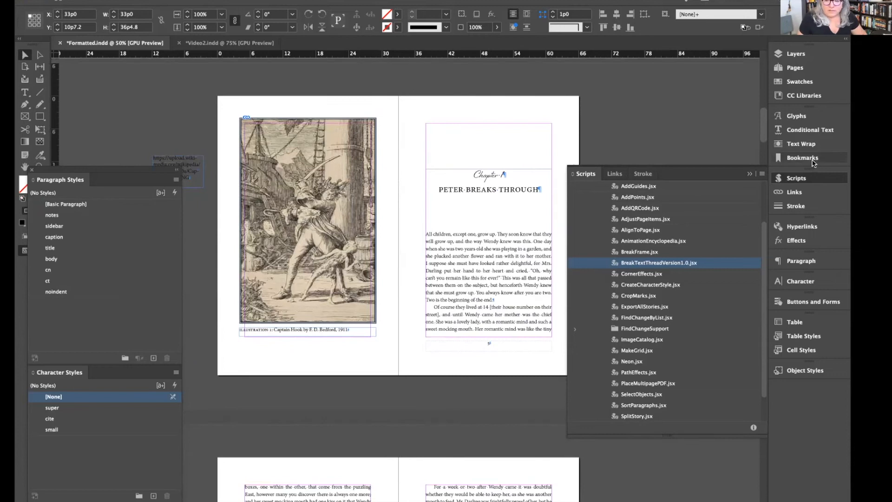
left_click(797, 178)
left_click_drag(81, 169, 668, 86)
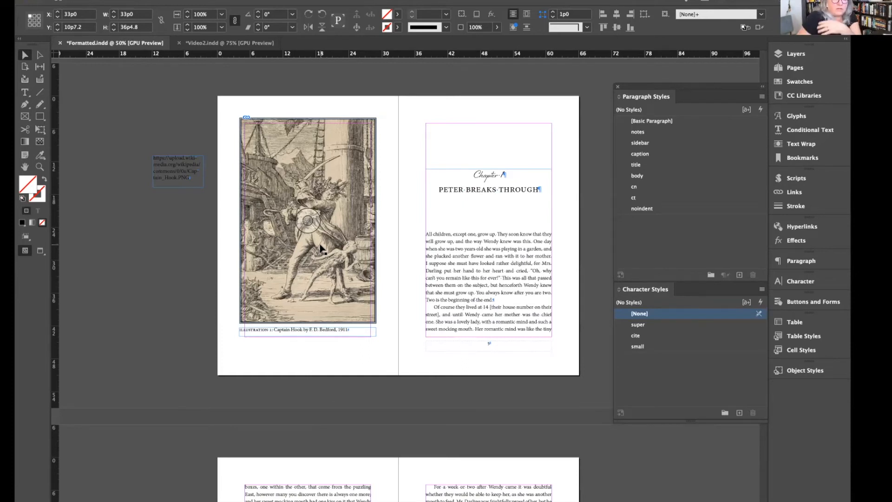
Select the whole Chapter 1 story to check which frames it runs through, comparing it with the title page text
triple_click(472, 250)
key("super+a")
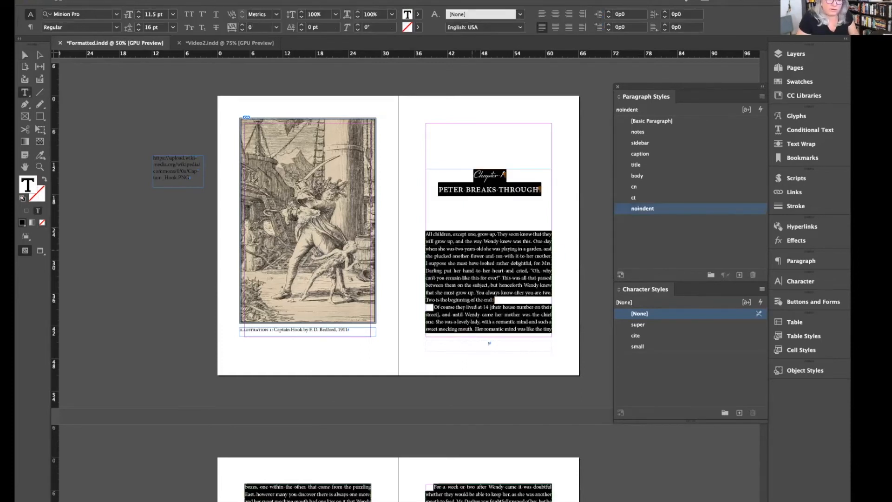
scroll(481, 245, "up", 10)
scroll(481, 245, "down", 3)
scroll(480, 245, "up", 3)
scroll(488, 264, "down", 2)
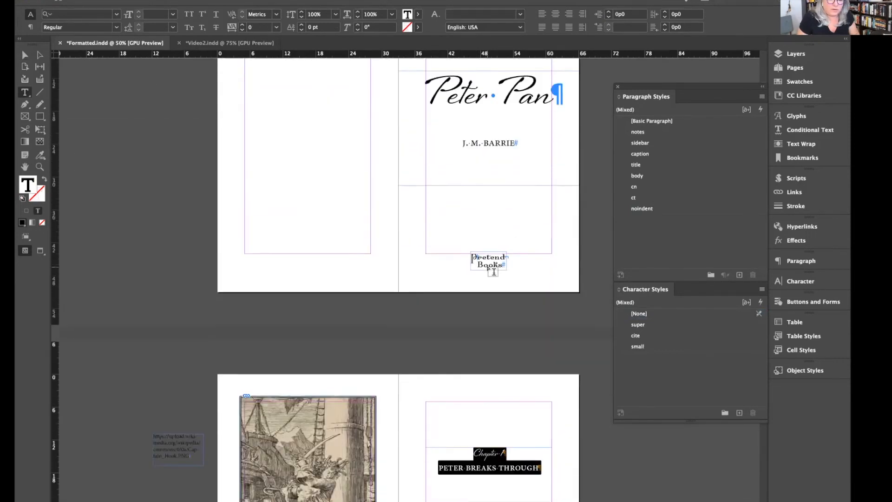
scroll(494, 271, "down", 5)
left_click(24, 57)
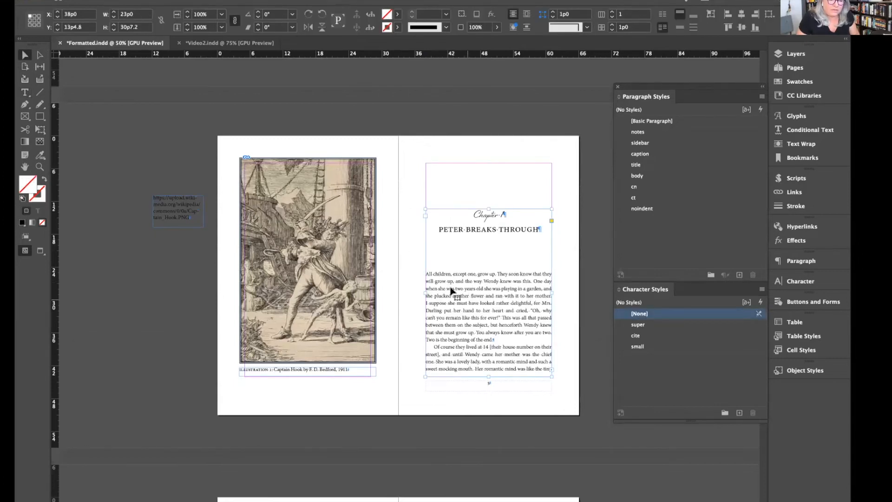
Anchor the Captain Hook illustration at the start of the Chapter 1 heading on the facing page
left_click(299, 216)
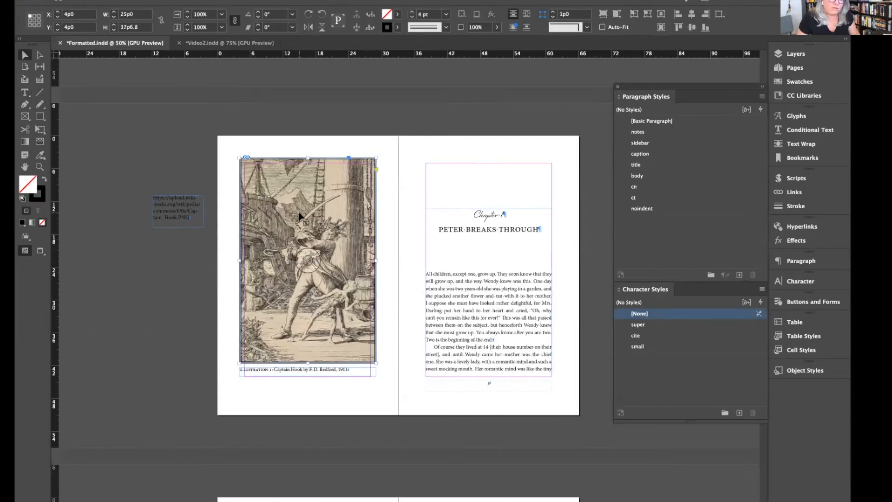
triple_click(490, 273)
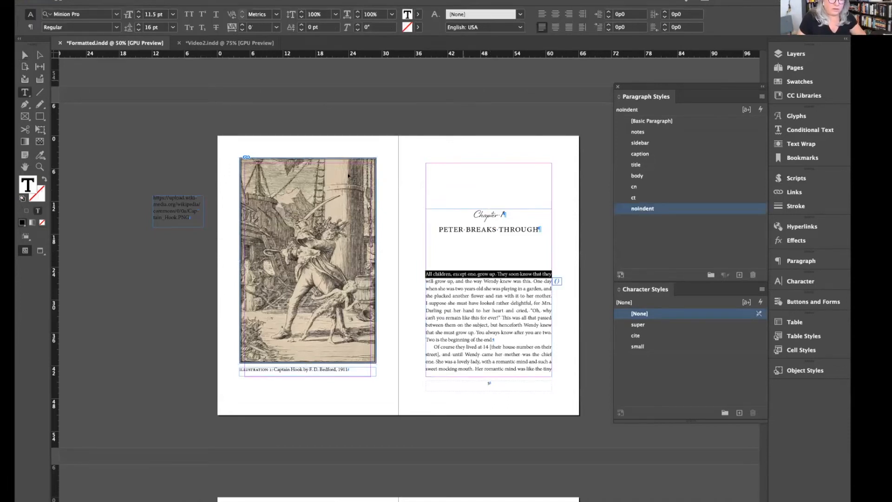
left_click(23, 53)
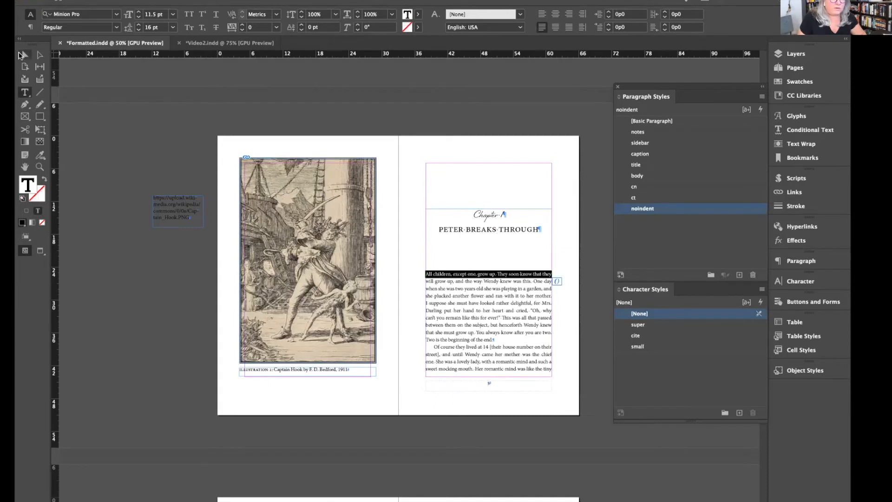
left_click(285, 224)
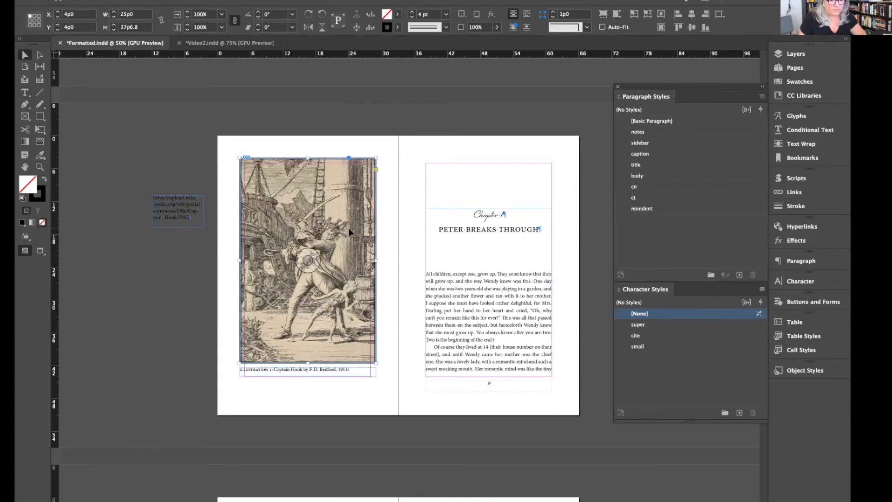
key("ctrl+equal")
key("ctrl+equal")
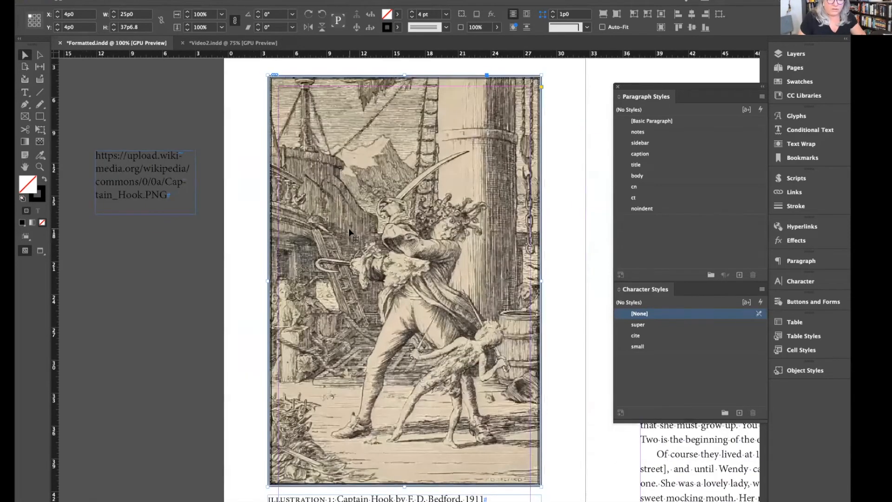
scroll(349, 232, "right", 5)
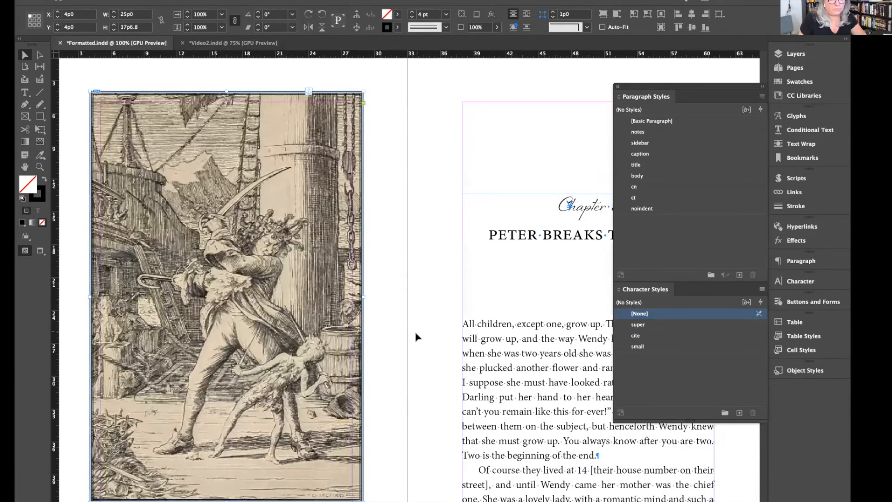
Inspect the anchor marker in the Chapter 1 heading and the Captain Hook illustration attached to it
left_click(574, 212)
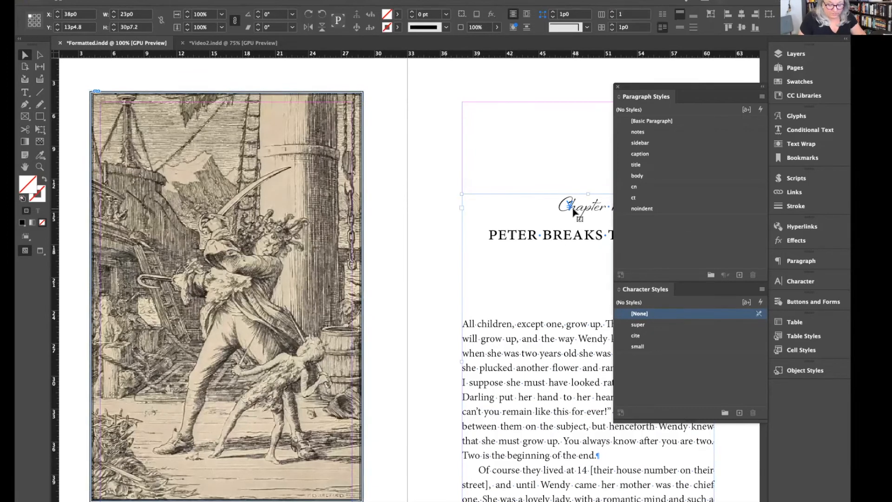
key("super+equal")
key("super+equal")
scroll(394, 186, "up", 4)
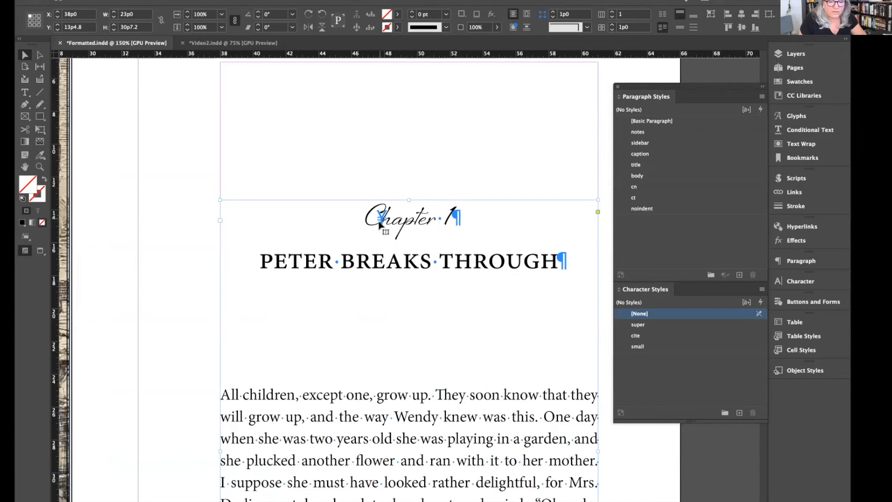
scroll(374, 232, "left", 4)
key("super+minus")
key("super+minus")
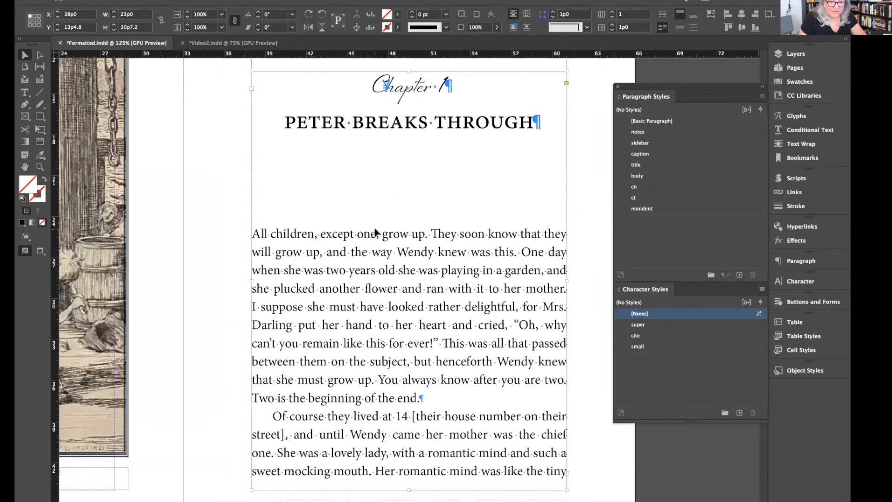
scroll(350, 240, "up", 5)
scroll(349, 239, "left", 3)
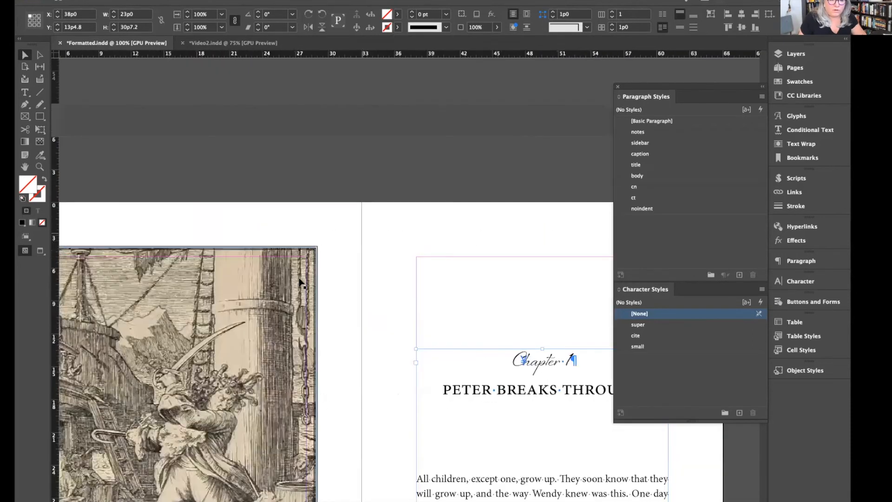
left_click(298, 280)
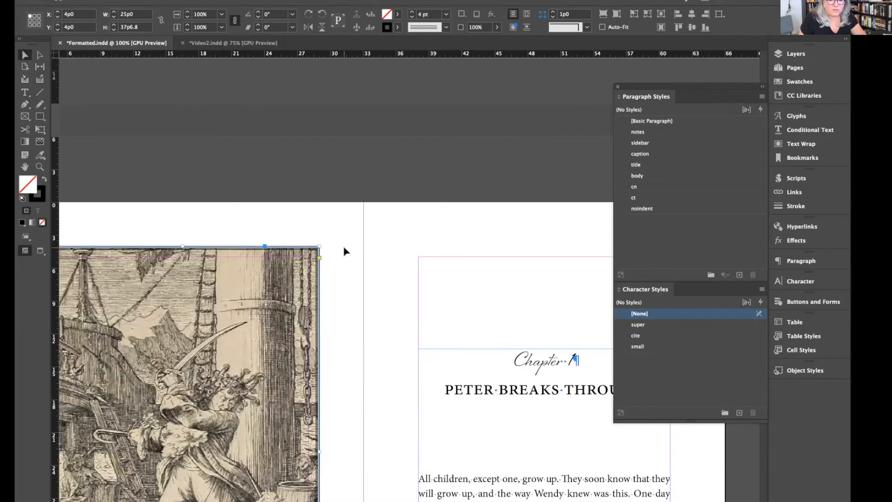
scroll(343, 251, "up", 3)
scroll(343, 251, "left", 1)
key("super+minus")
key("super+minus")
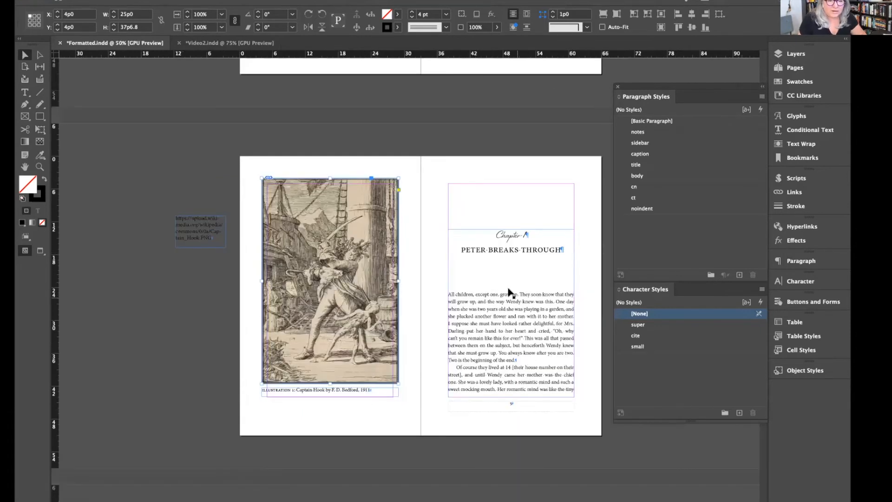
Review the cover image, title page group, Captain Hook illustration, its caption and the Chapter 1 text frame in turn
scroll(490, 274, "up", 10)
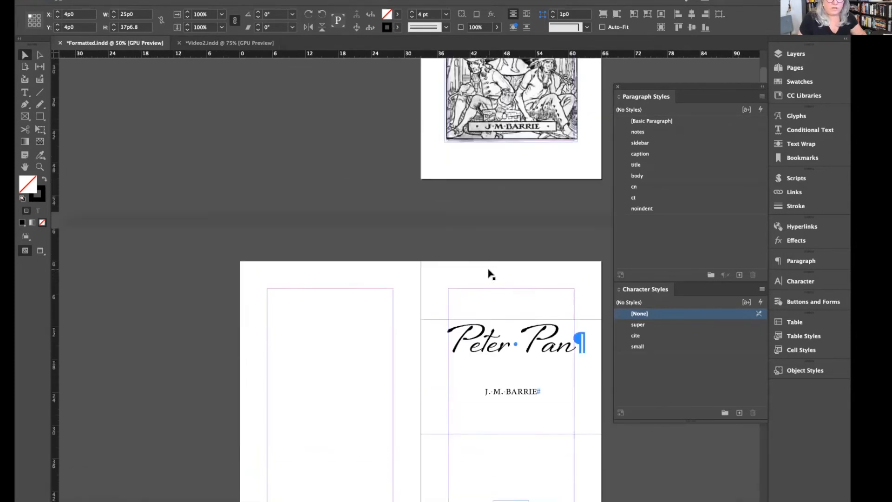
left_click(489, 272)
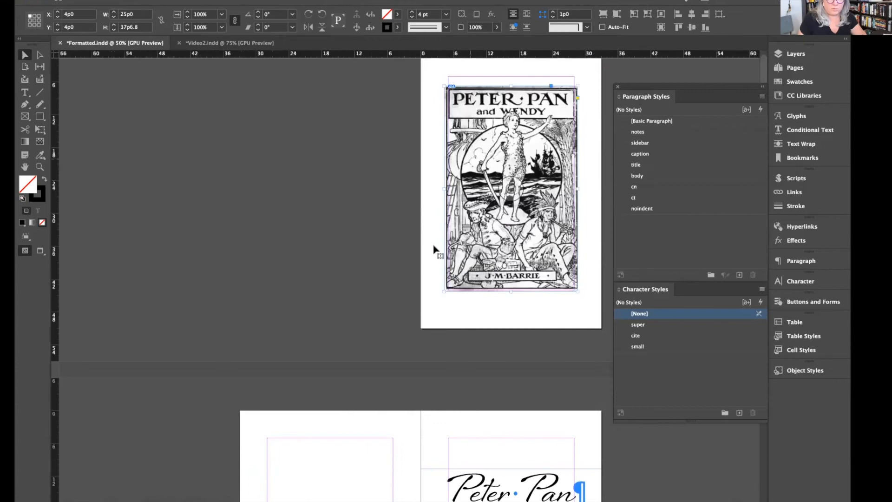
scroll(433, 250, "down", 3)
scroll(433, 250, "down", 2)
left_click(466, 294)
scroll(466, 294, "down", 8)
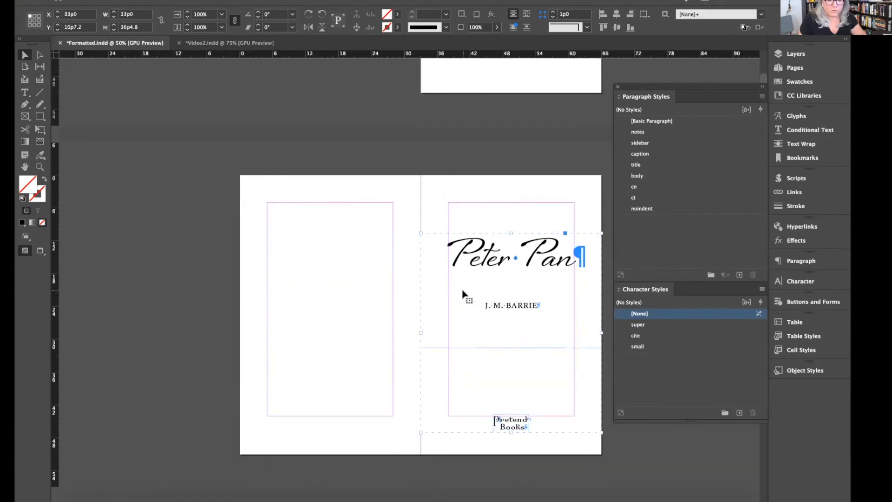
scroll(463, 293, "down", 1)
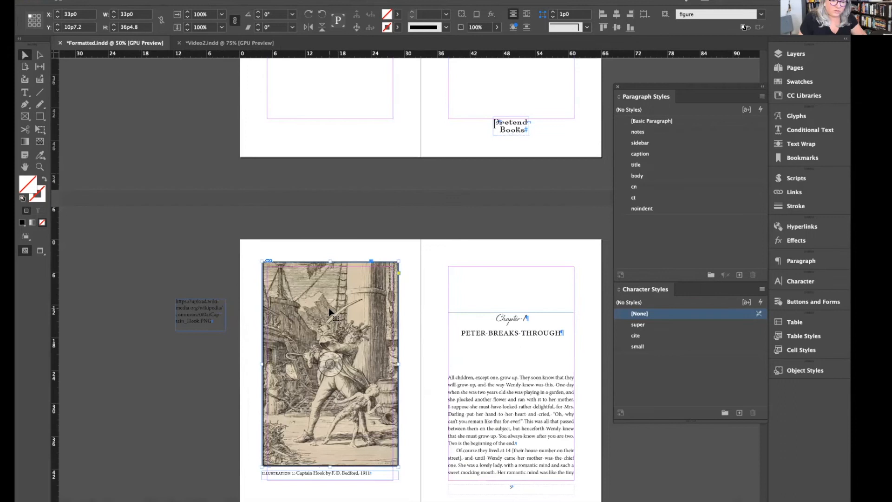
left_click(332, 312)
scroll(331, 312, "down", 4)
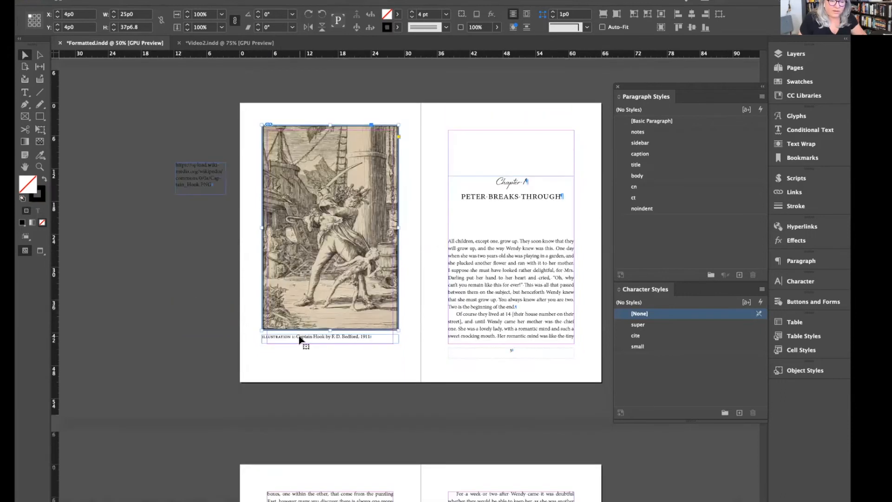
left_click(300, 338)
left_click(507, 198)
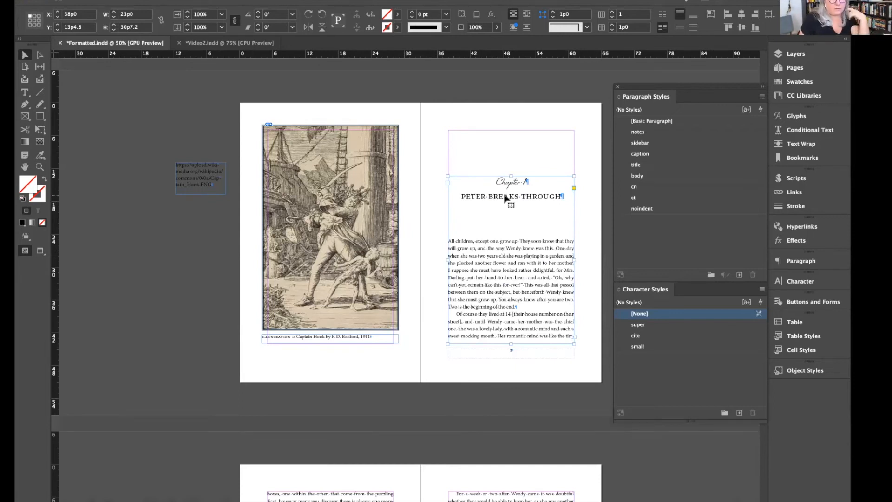
left_click(289, 199)
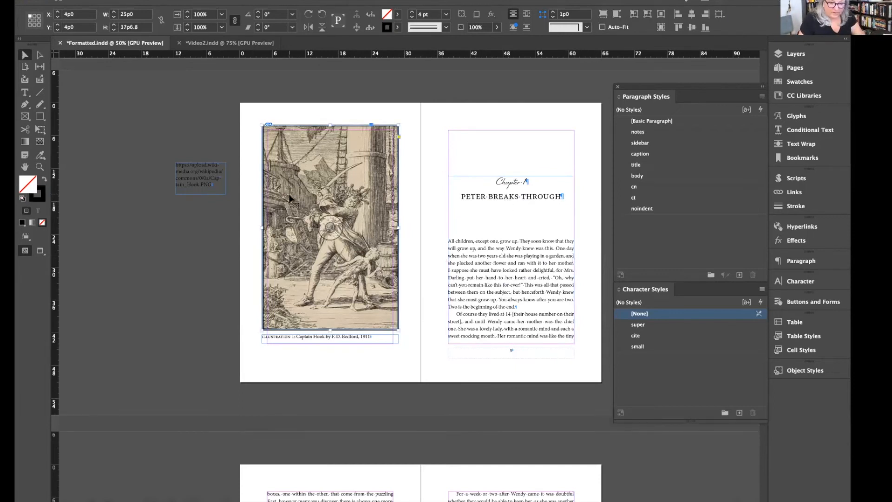
Place the text cursor in the Captain Hook caption to check which paragraph style it uses
key("super+equal")
key("super+equal")
key("super+equal")
key("super+equal")
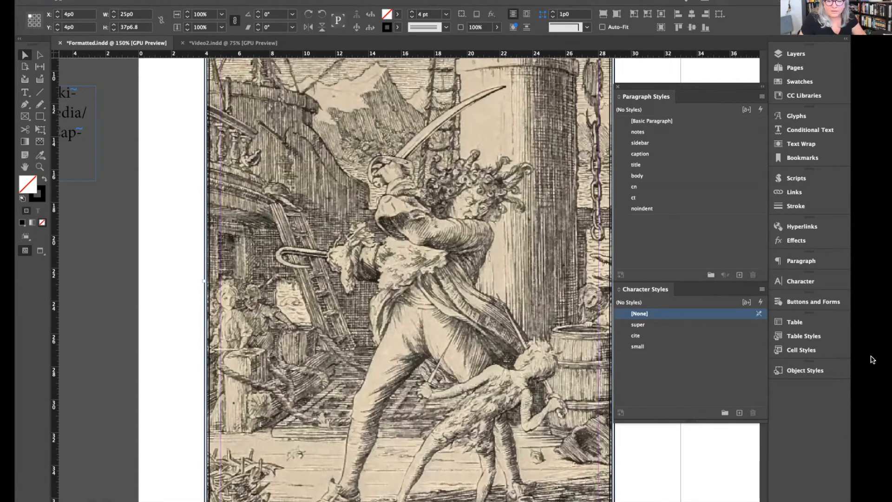
key("ctrl+minus")
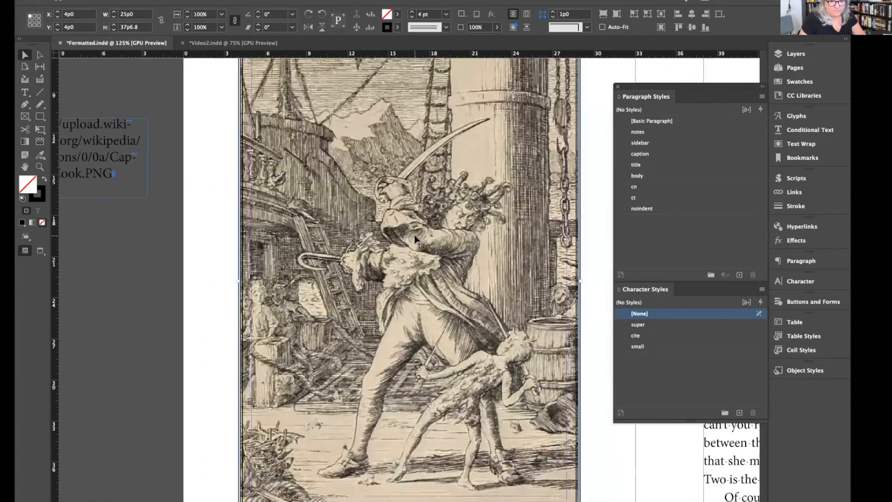
key("ctrl+minus")
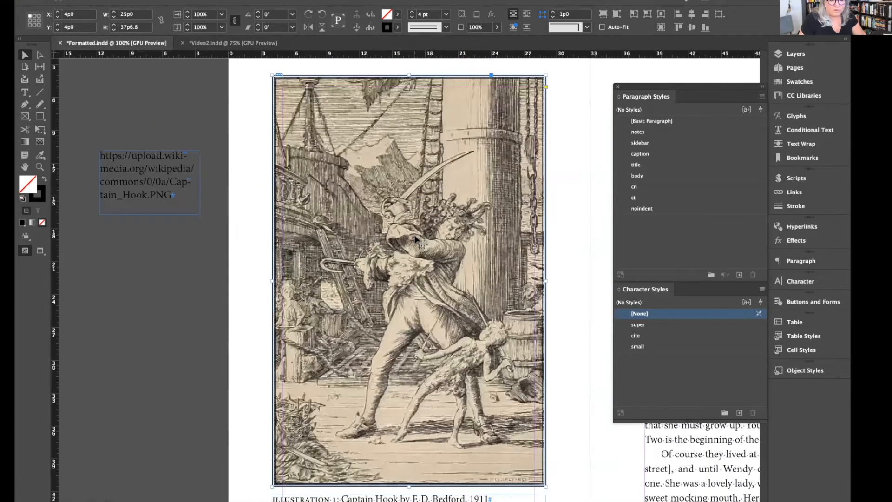
scroll(415, 239, "down", 4)
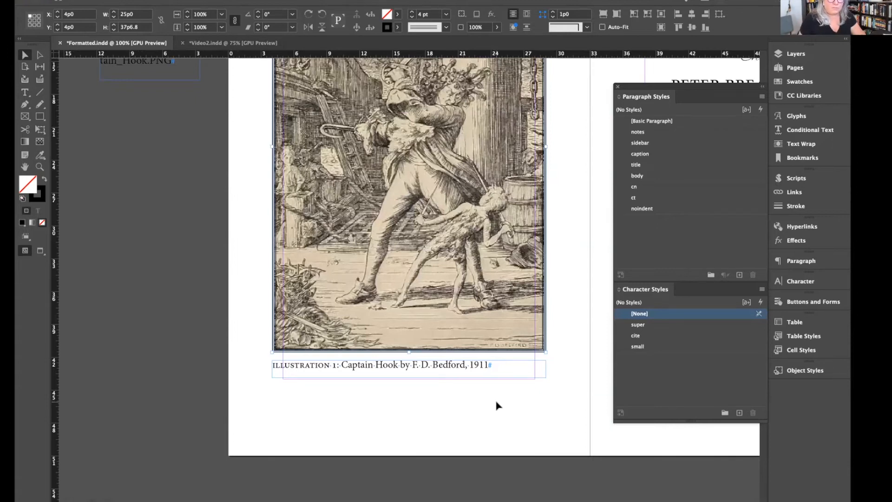
double_click(457, 367)
double_click(458, 366)
left_click(459, 366)
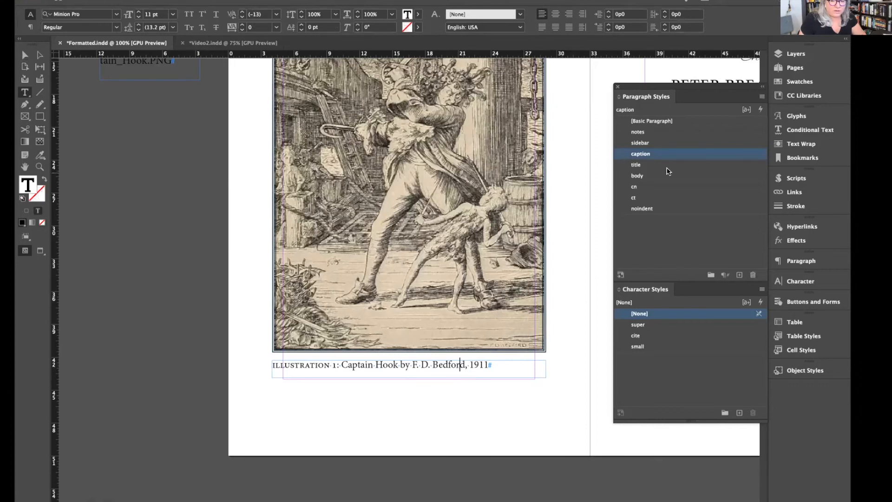
Apply the small character style to "Illustration 1" in the Captain Hook caption
left_click_drag(339, 365, 254, 365)
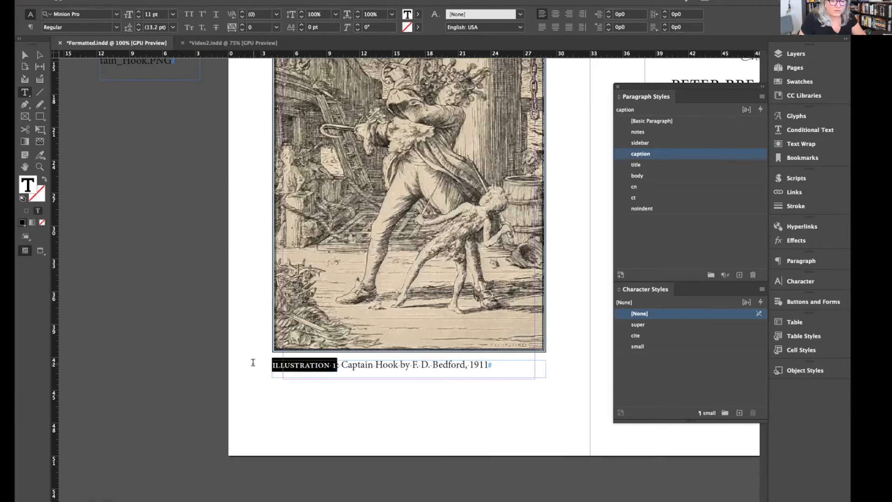
left_click(644, 346)
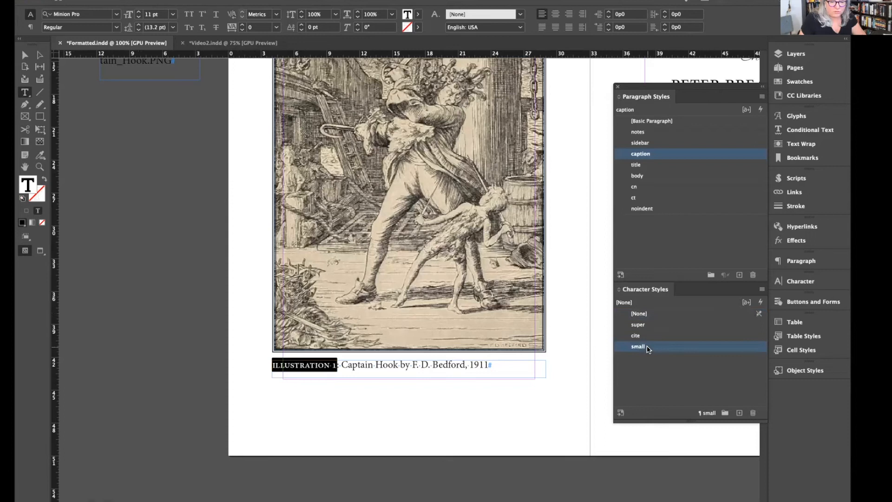
left_click(451, 364)
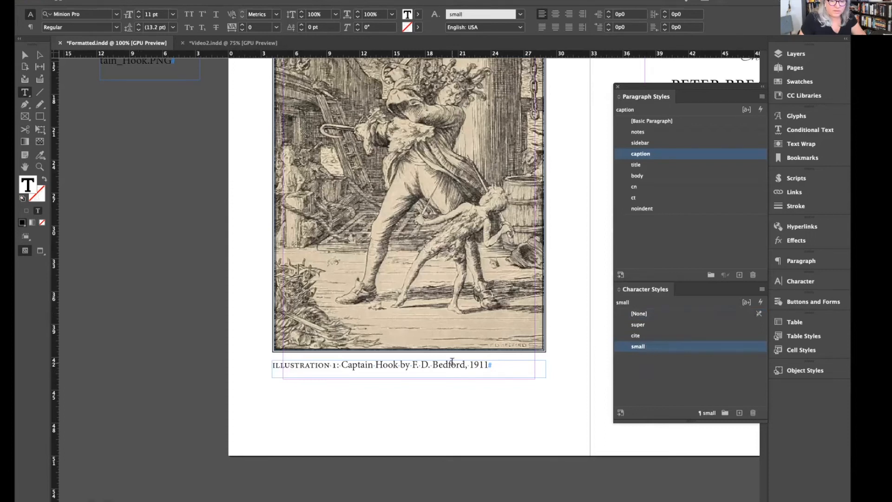
key("super+equal")
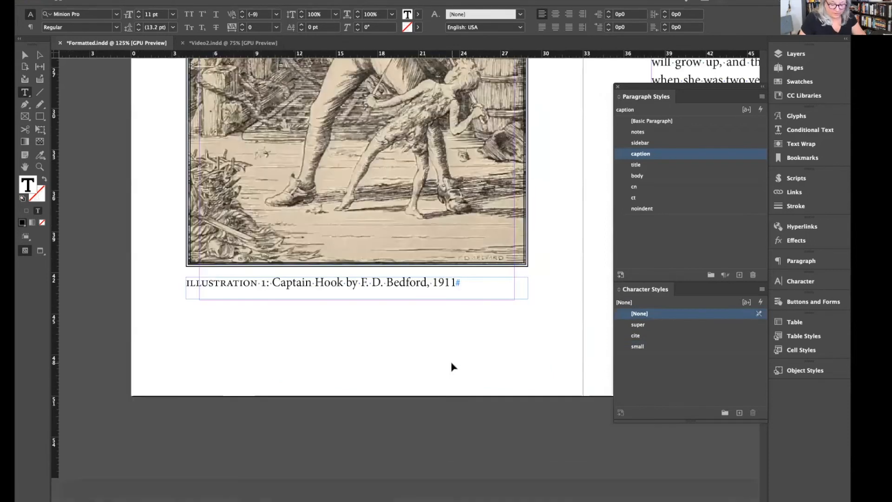
key("super+minus")
key("super+minus")
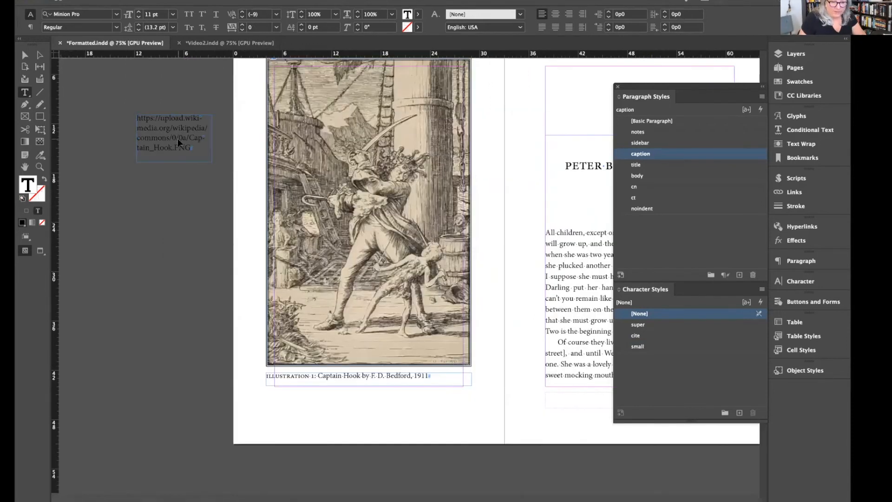
Shift the image URL text frame on the pasteboard farther from the page and widen it to about 14p0.6
key("super+equal")
key("super+equal")
scroll(180, 145, "up", 8)
scroll(180, 145, "left", 6)
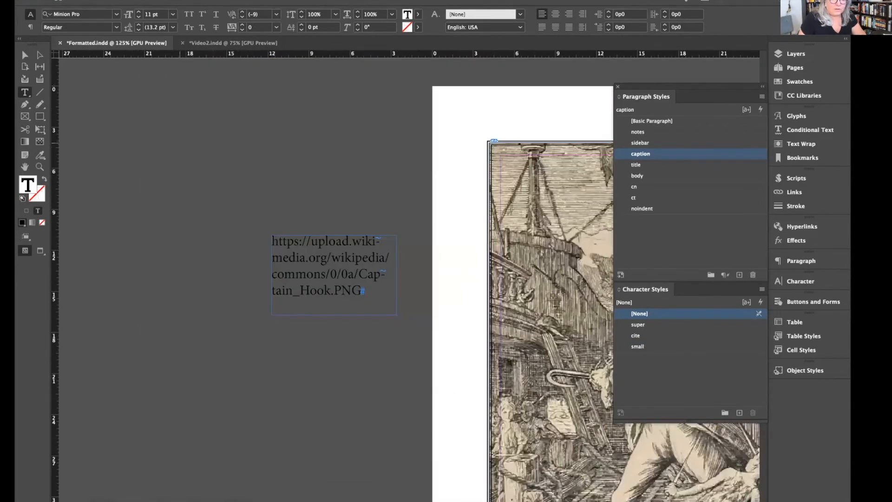
key("Escape")
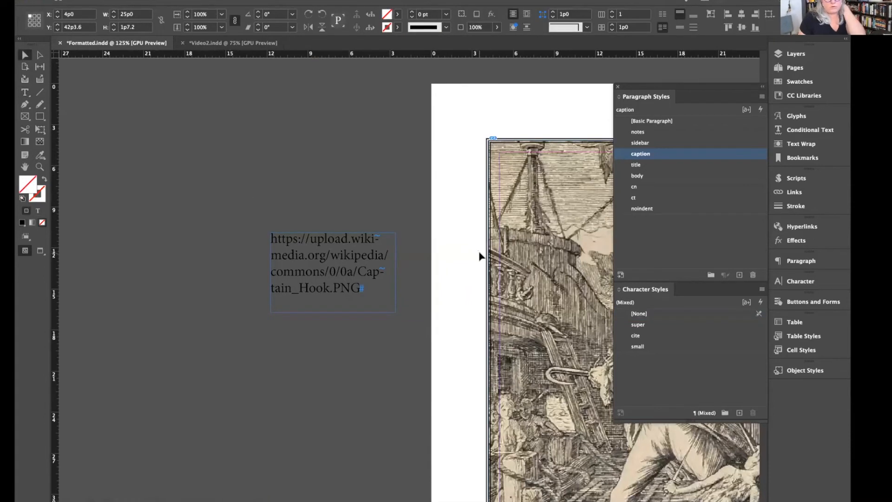
left_click(352, 261)
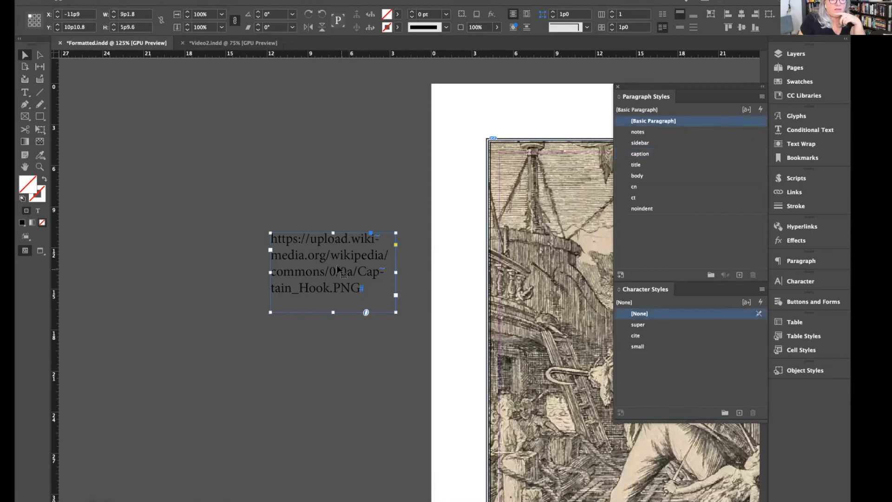
left_click_drag(332, 269, 297, 261)
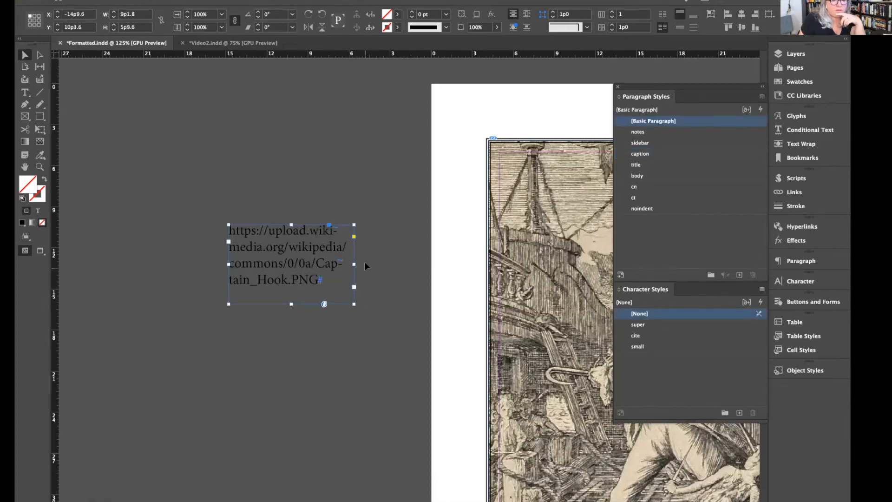
left_click_drag(354, 264, 421, 264)
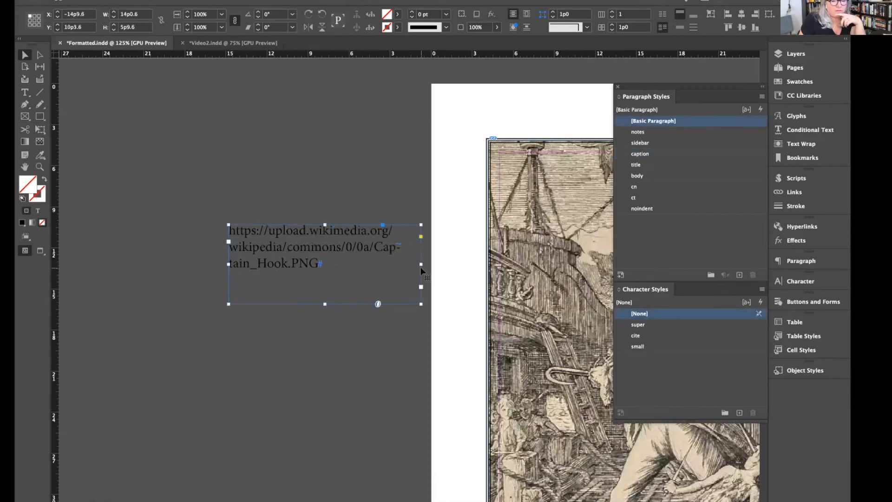
Select the full Captain Hook image URL inside the pasteboard text frame
double_click(331, 263)
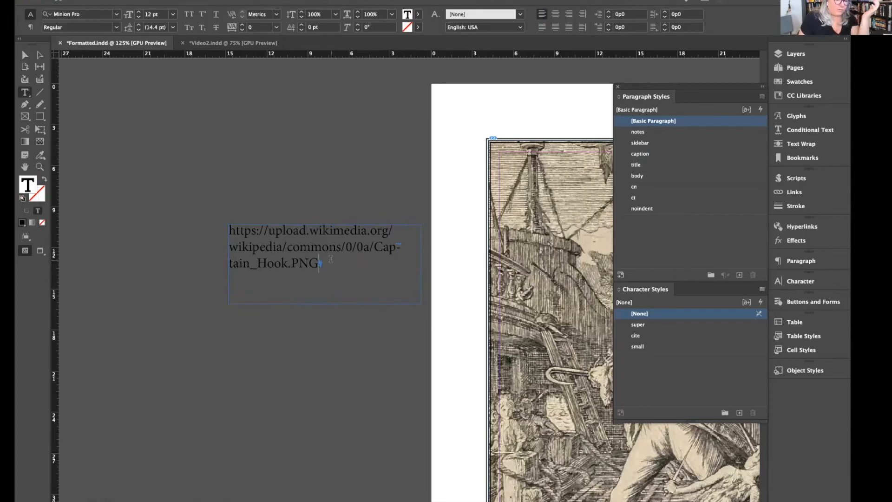
left_click_drag(328, 264, 205, 219)
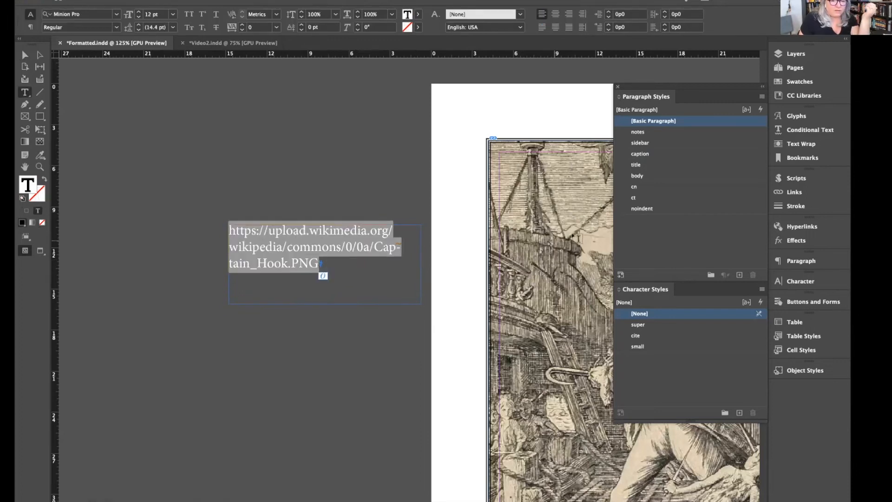
scroll(576, 238, "right", 3)
scroll(575, 238, "right", 3)
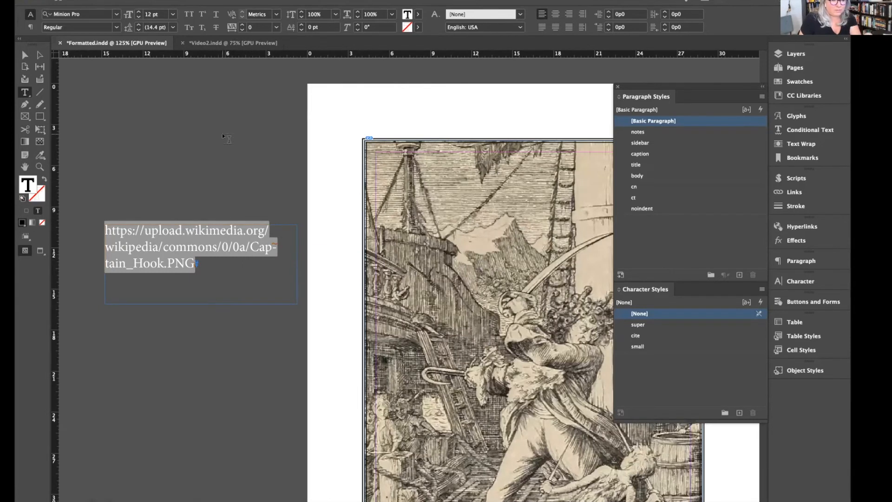
Move the image URL text frame on the pasteboard to about X -17p9, Y 10p10.2, farther from the illustration
left_click(26, 59)
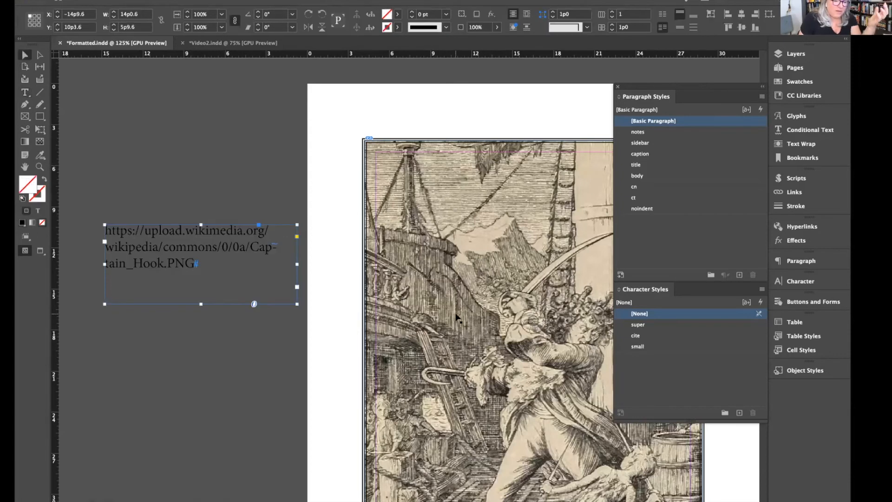
left_click(492, 323)
left_click(215, 244)
left_click_drag(215, 243, 176, 251)
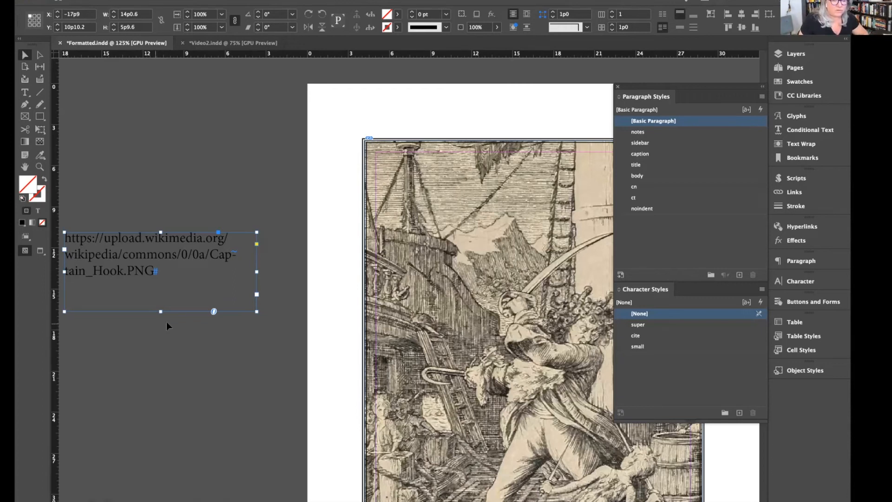
scroll(224, 386, "down", 3)
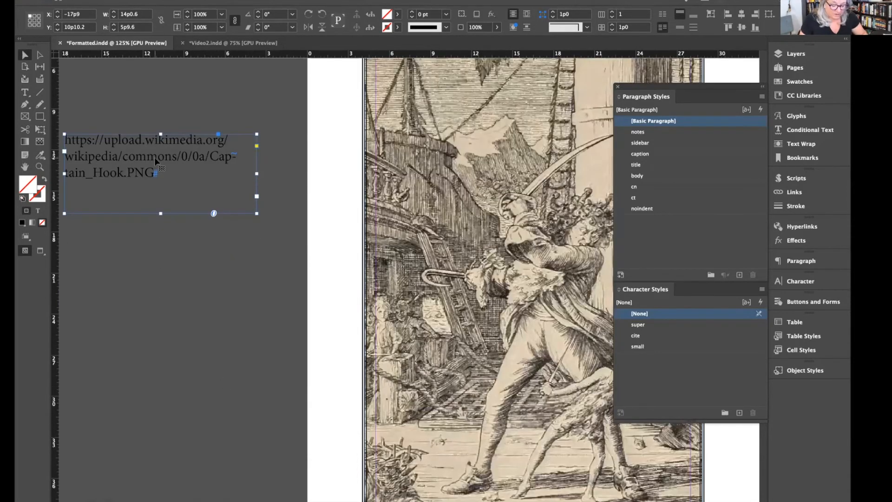
key("super+minus")
key("super+minus")
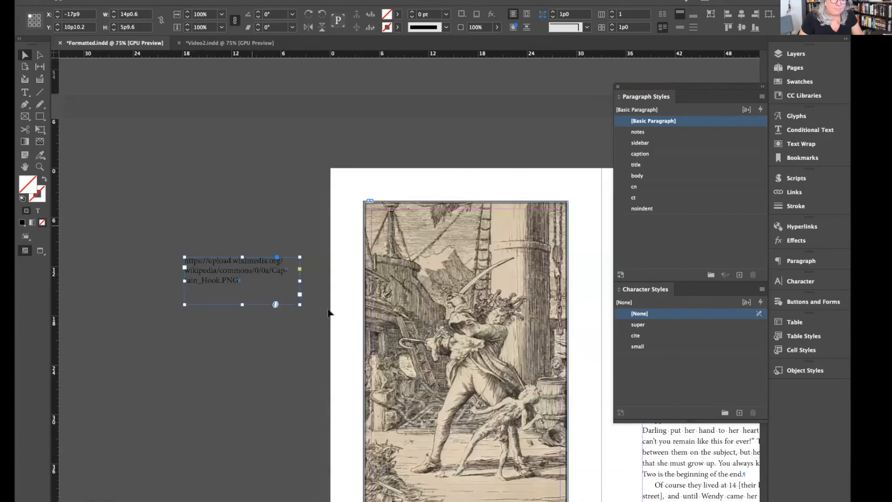
scroll(328, 312, "down", 2)
scroll(328, 312, "right", 2)
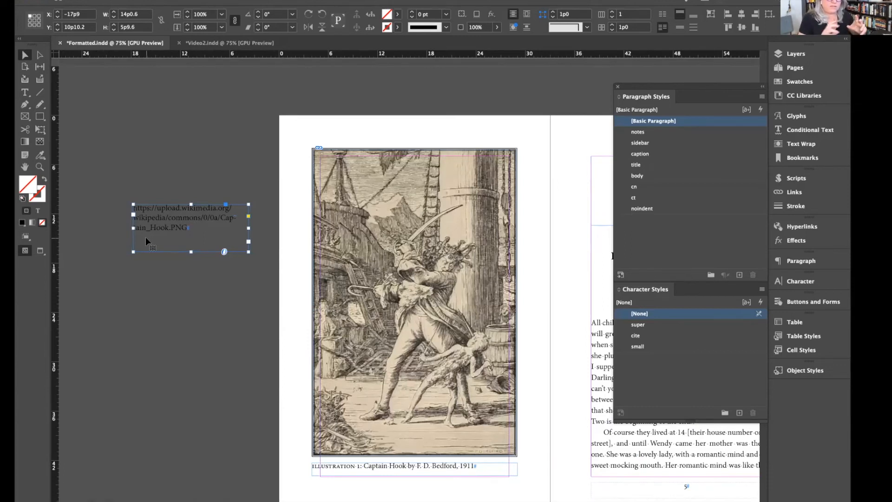
left_click(389, 245)
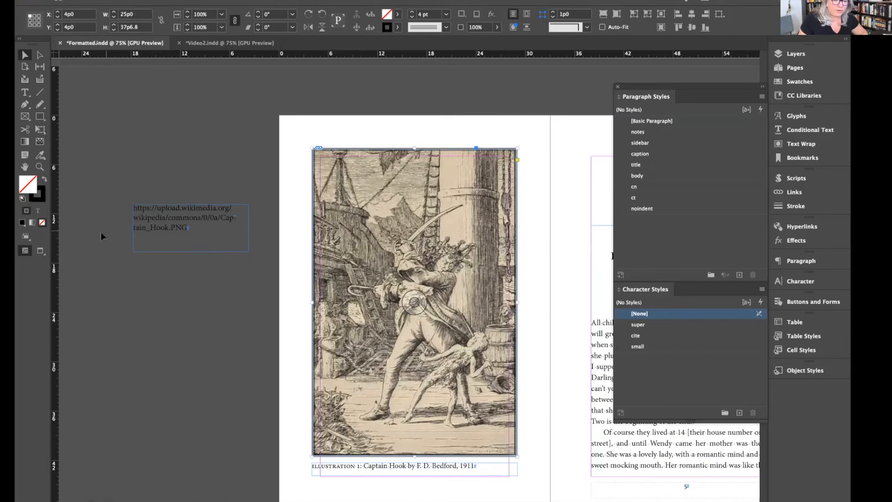
left_click(194, 234)
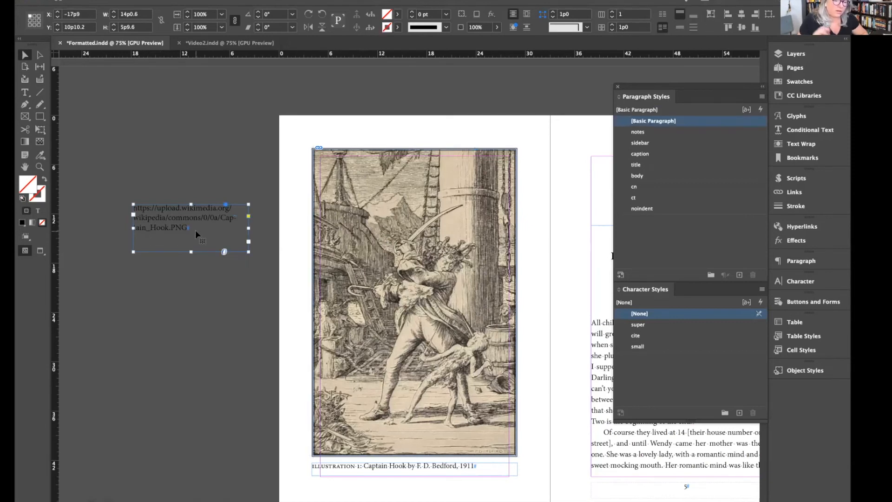
scroll(371, 230, "right", 3)
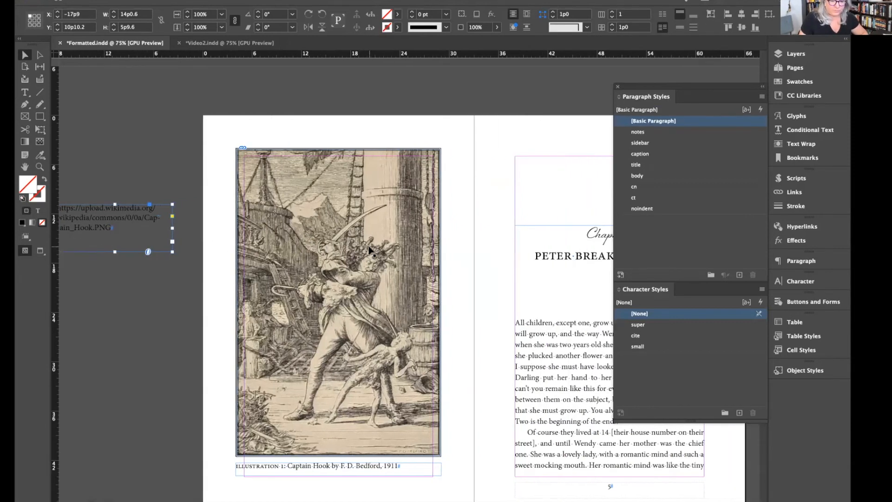
Open the alt text export options of the Captain Hook illustration and move the dialog lower to uncover the picture
left_click(280, 163)
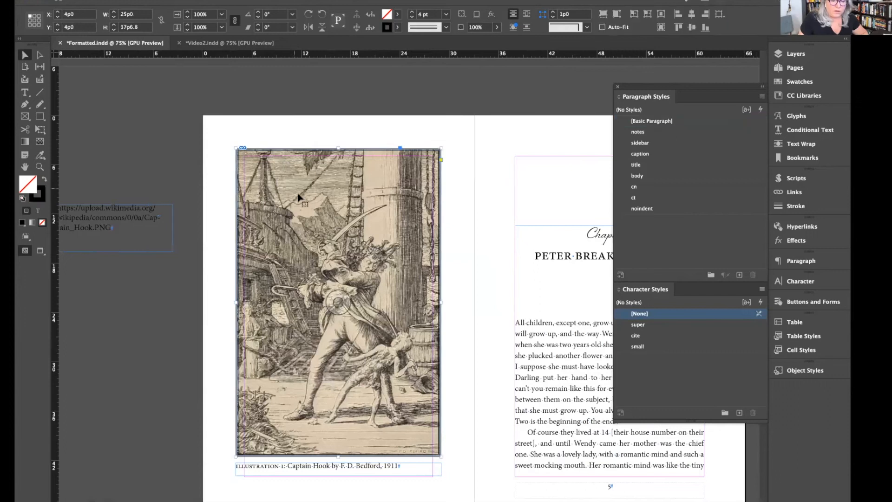
left_click(173, 0)
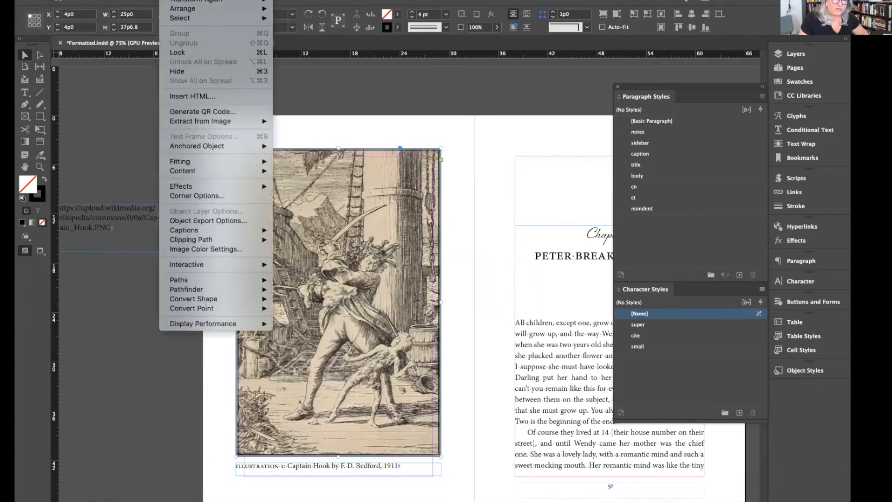
left_click(223, 221)
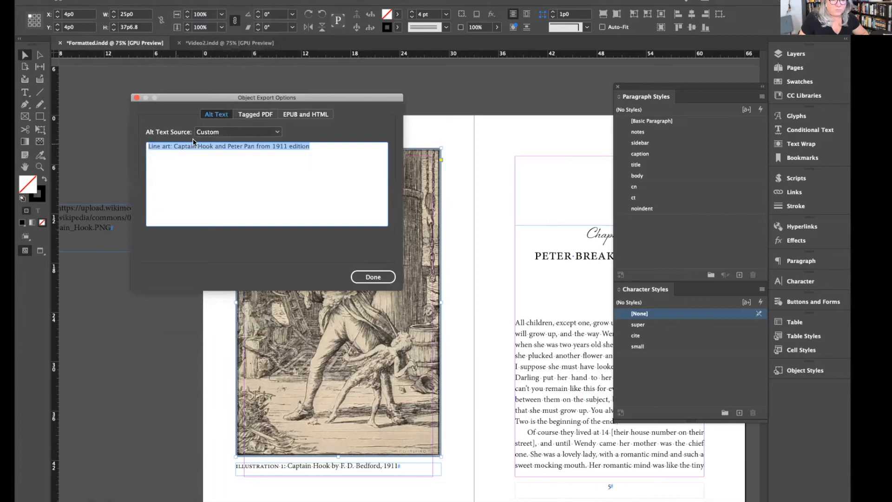
left_click(216, 134)
left_click(335, 138)
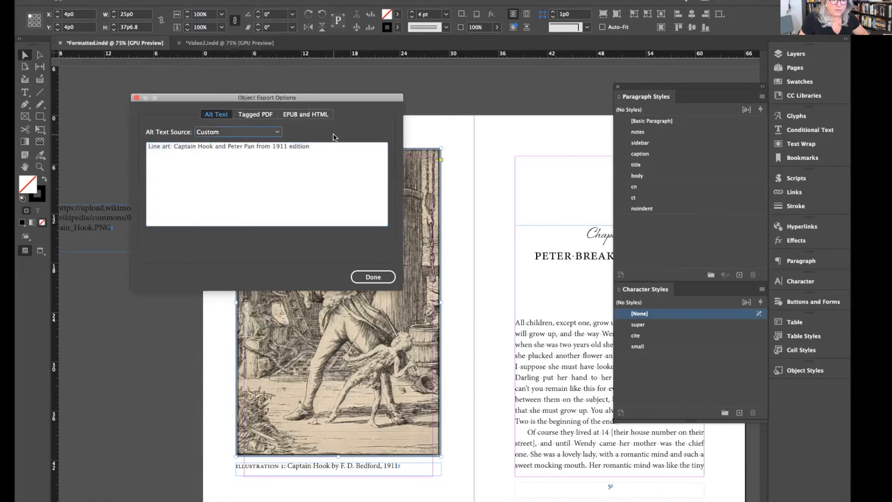
left_click_drag(353, 101, 304, 268)
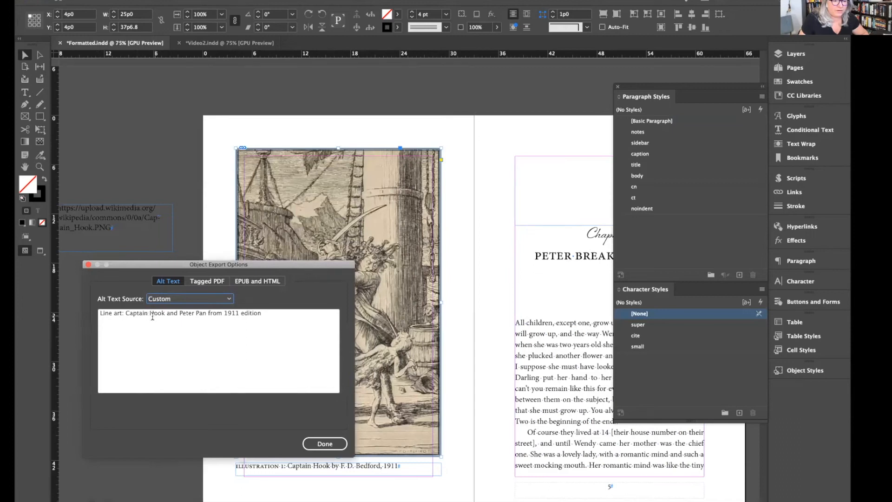
left_click_drag(280, 267, 263, 310)
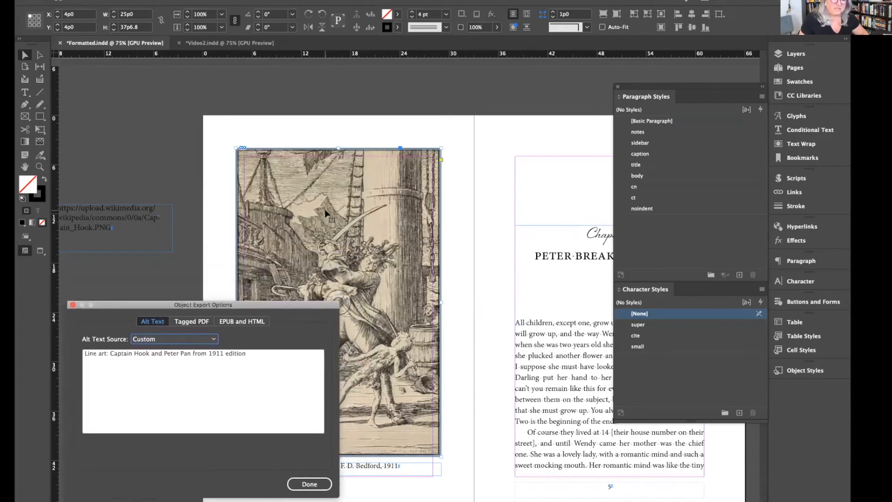
Append ". Shipboard scene of caption holding up a sword and threatening a small boy." to the Captain Hook illustration's custom alt text
scroll(326, 212, "down", 2)
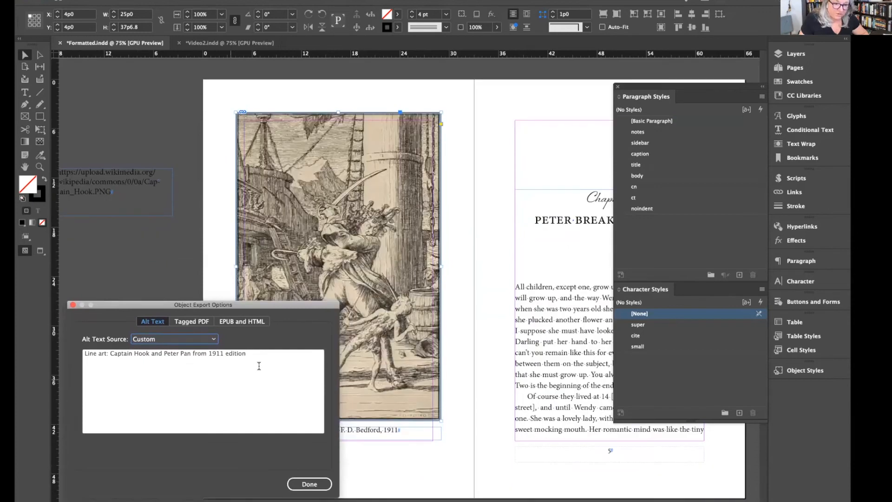
scroll(326, 249, "down", 4)
scroll(321, 260, "left", 3)
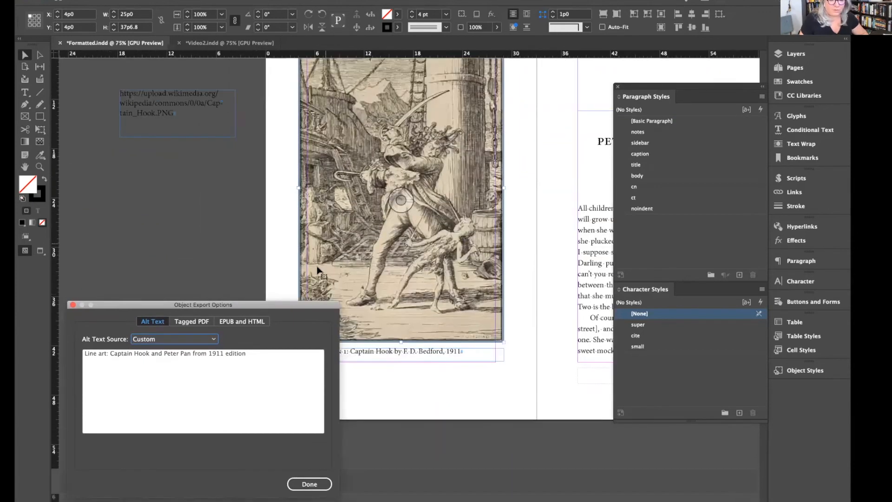
left_click(255, 352)
type(".")
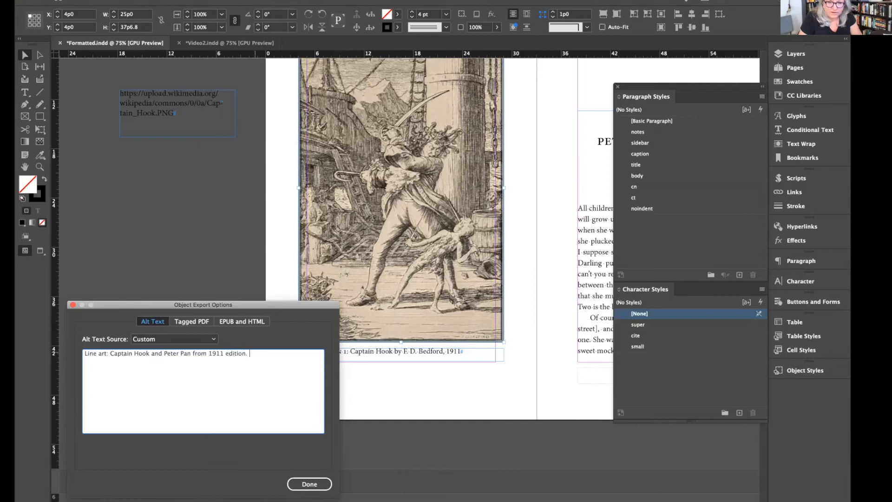
type("Shipboard scene of")
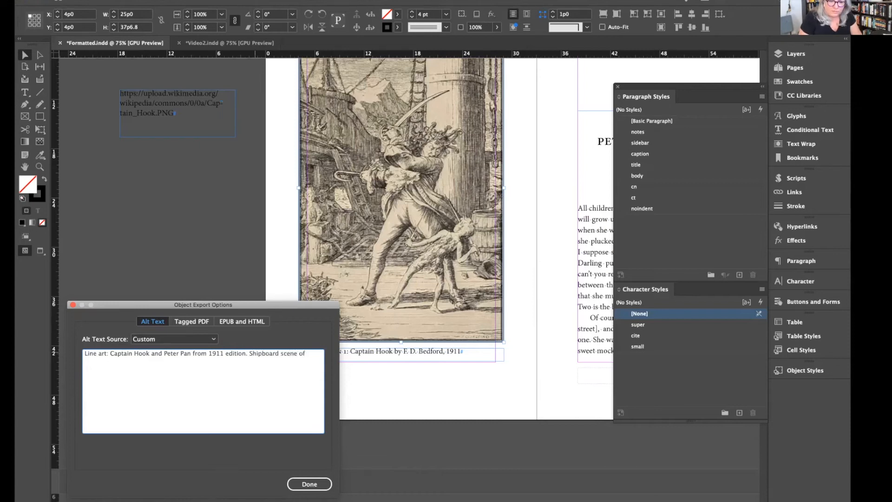
type(" caption holdi")
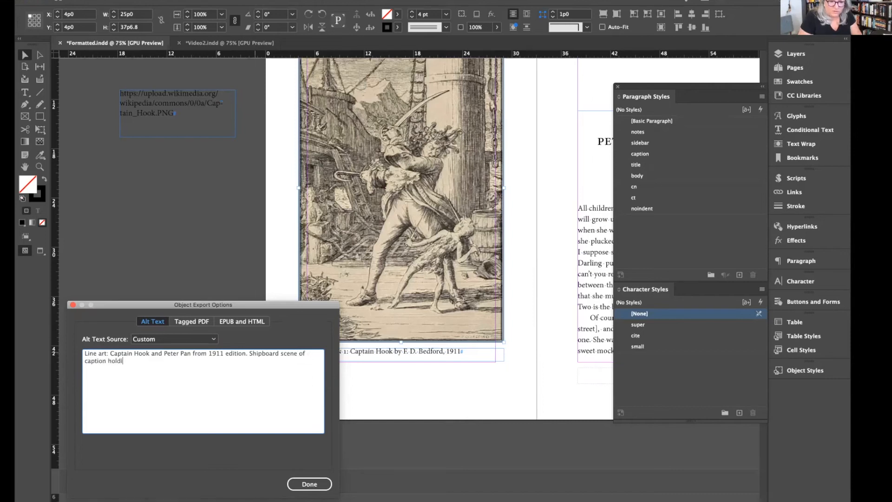
type("ng up a sword and ")
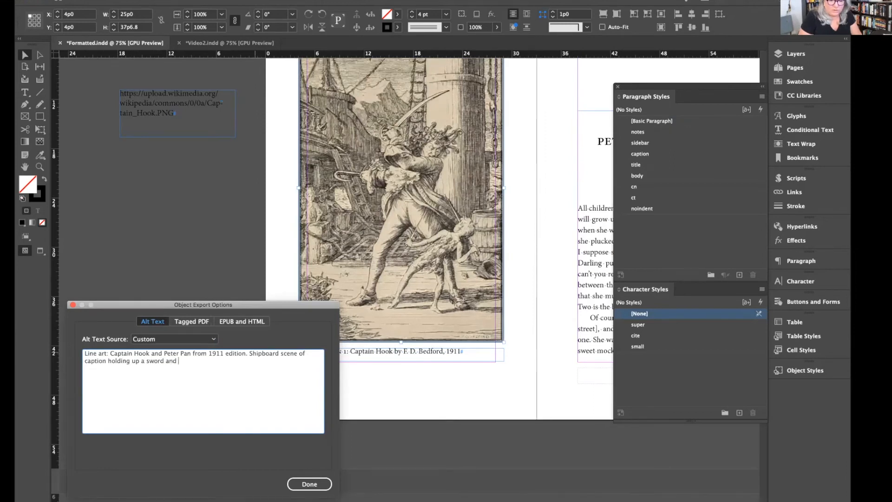
type("threatening a small boy.")
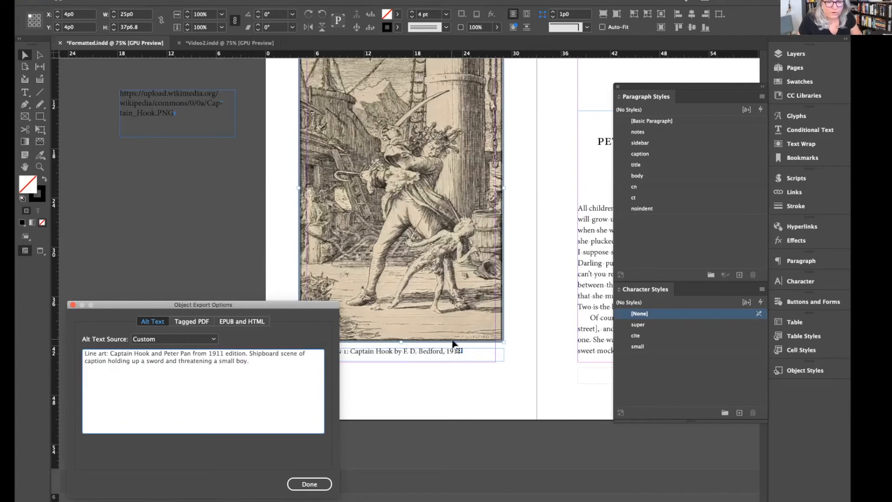
left_click(309, 484)
Save the formatted book document
scroll(476, 312, "right", 3)
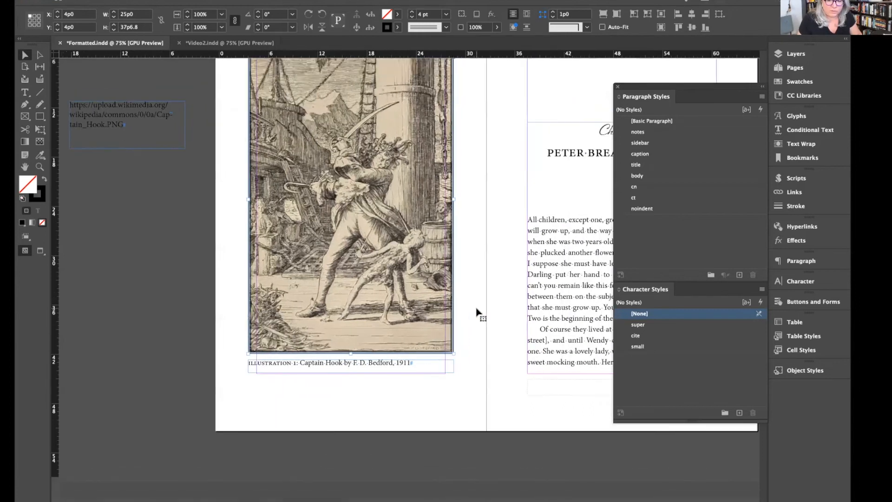
scroll(477, 312, "right", 3)
key("super+s")
Select the "Chapter 2" heading text on the page facing the Peter Pan pipes illustration
scroll(476, 316, "down", 15)
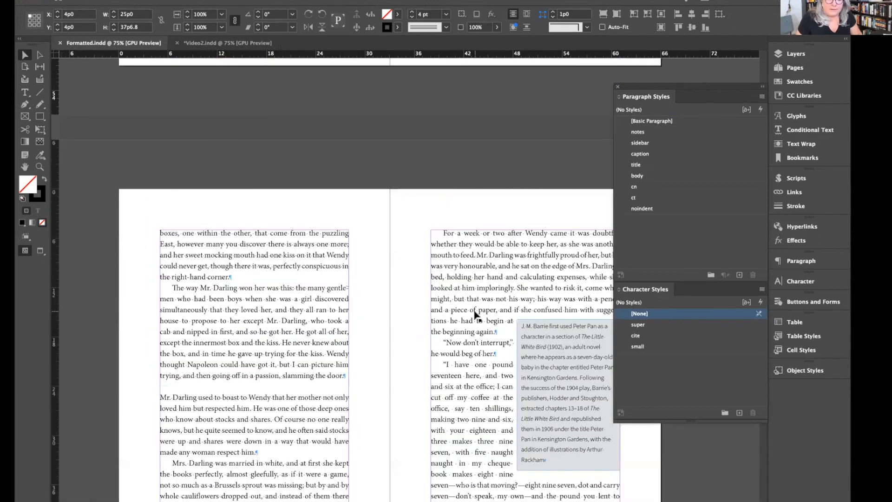
scroll(476, 315, "down", 14)
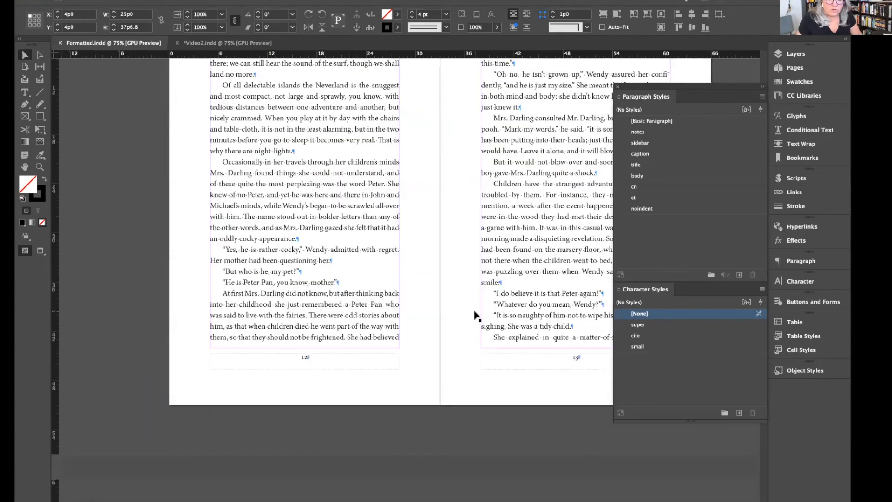
scroll(476, 316, "down", 20)
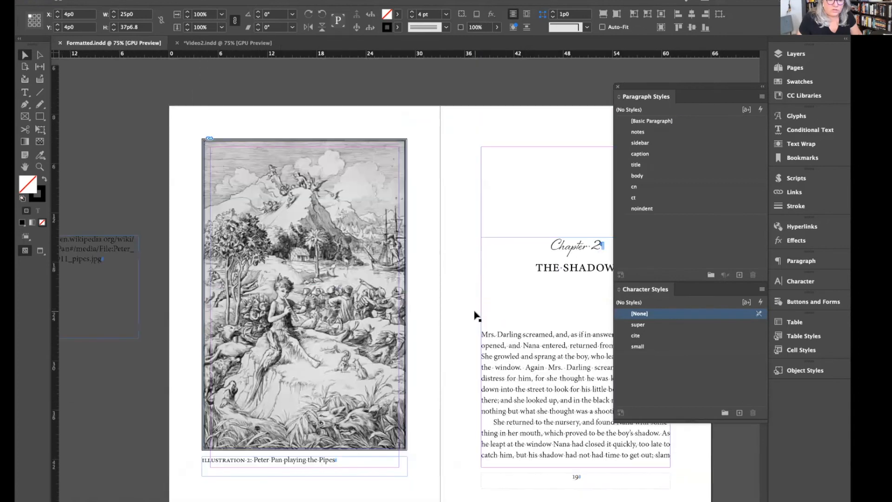
scroll(476, 316, "down", 2)
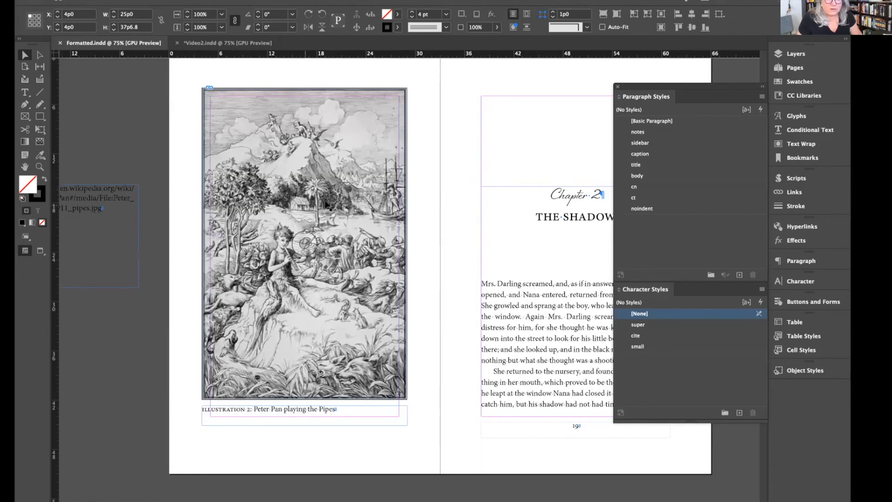
left_click(495, 199)
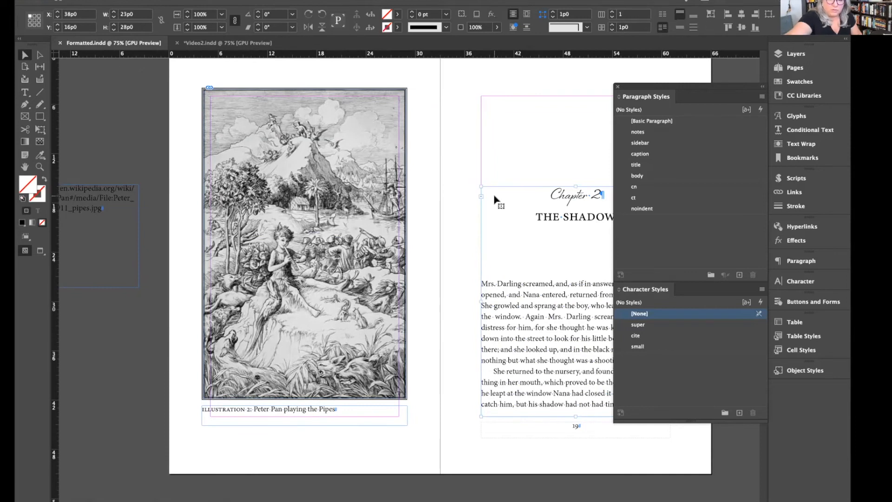
double_click(574, 195)
triple_click(574, 195)
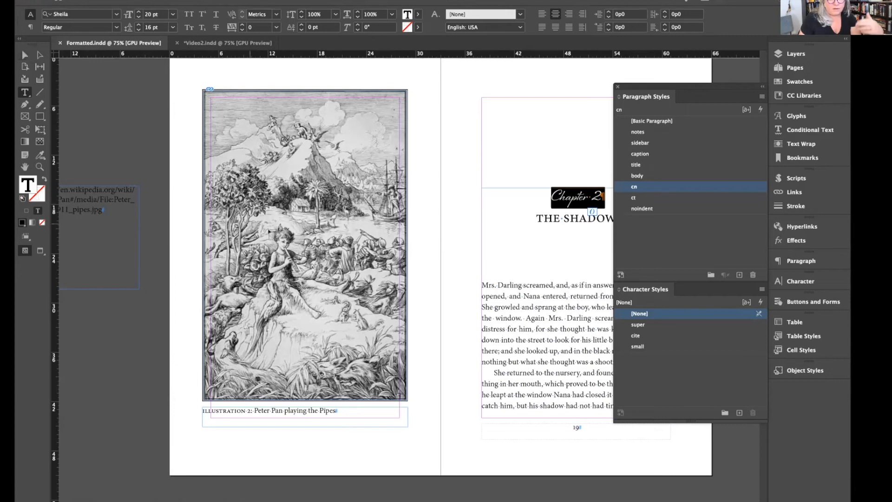
Check the pages before Chapter 2 and select the Peter Pan pipes illustration frame with the Selection tool
scroll(327, 200, "up", 5)
scroll(327, 200, "up", 12)
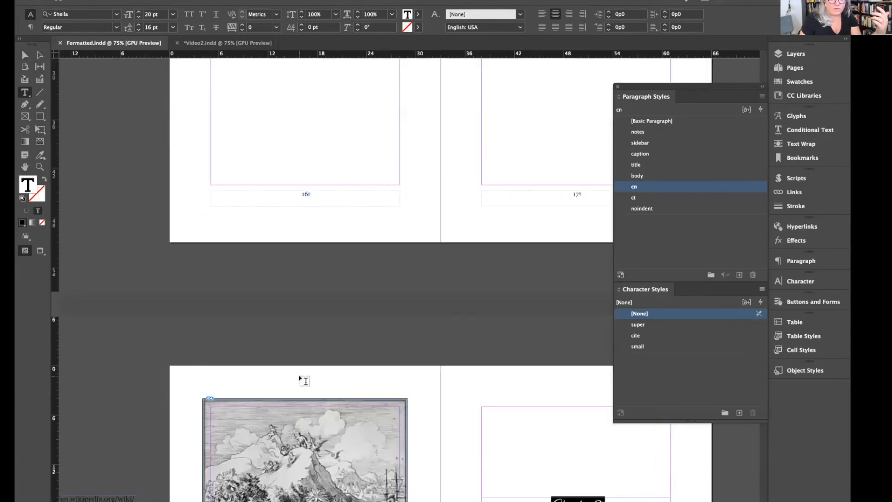
scroll(302, 379, "down", 10)
scroll(277, 363, "down", 5)
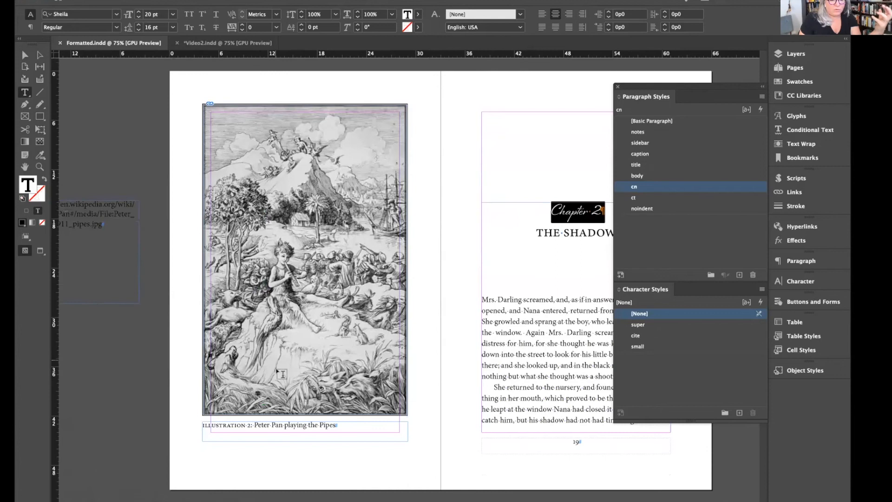
left_click(25, 55)
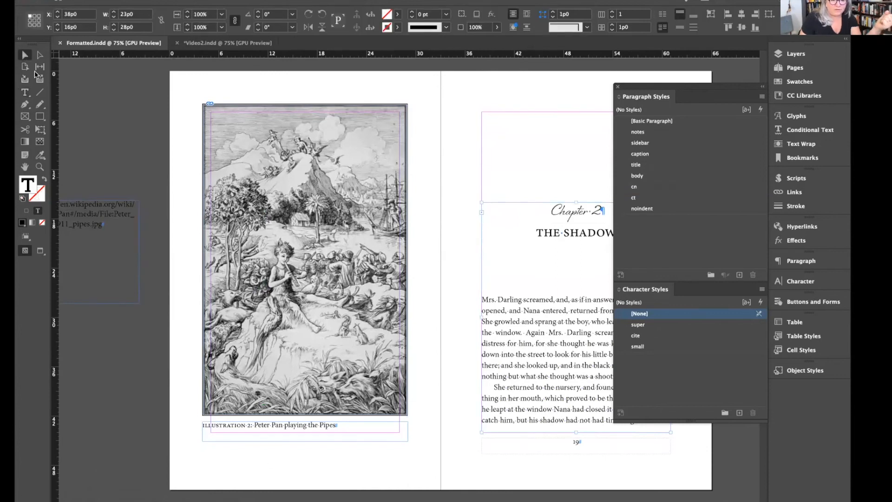
left_click(275, 210)
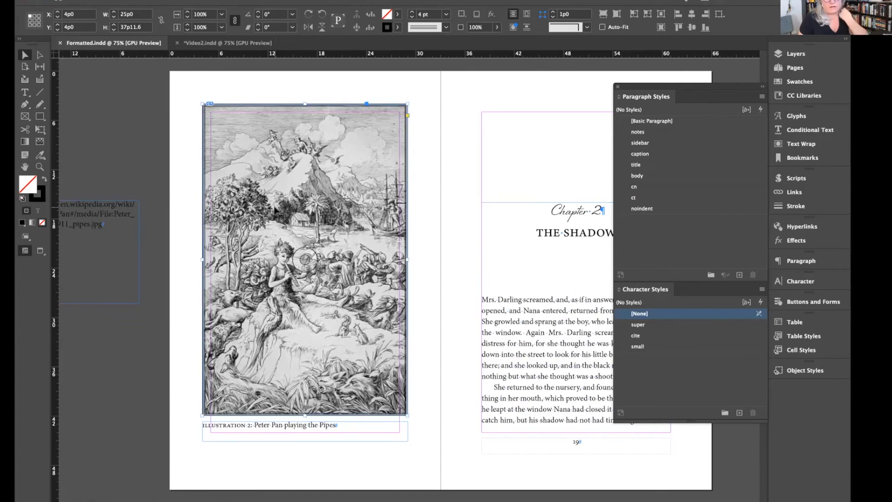
Select the gray sidebar text frame about J. M. Barrie on page 7
scroll(275, 211, "up", 10)
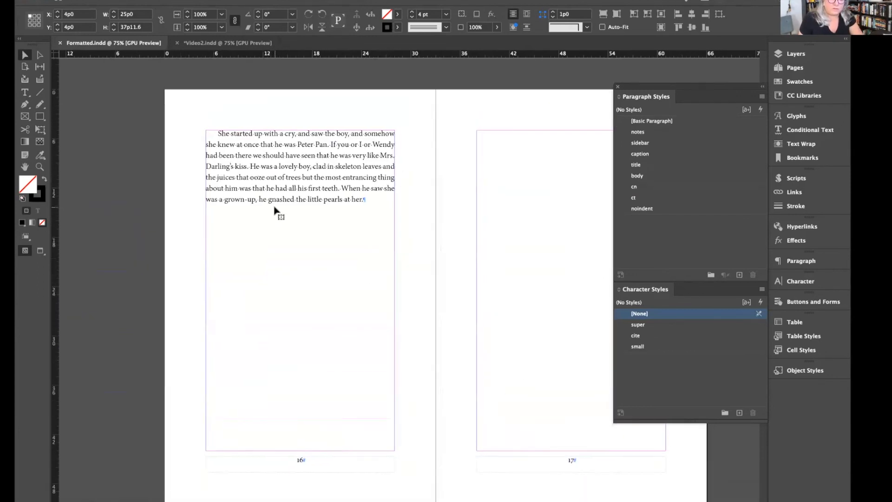
scroll(275, 211, "up", 10)
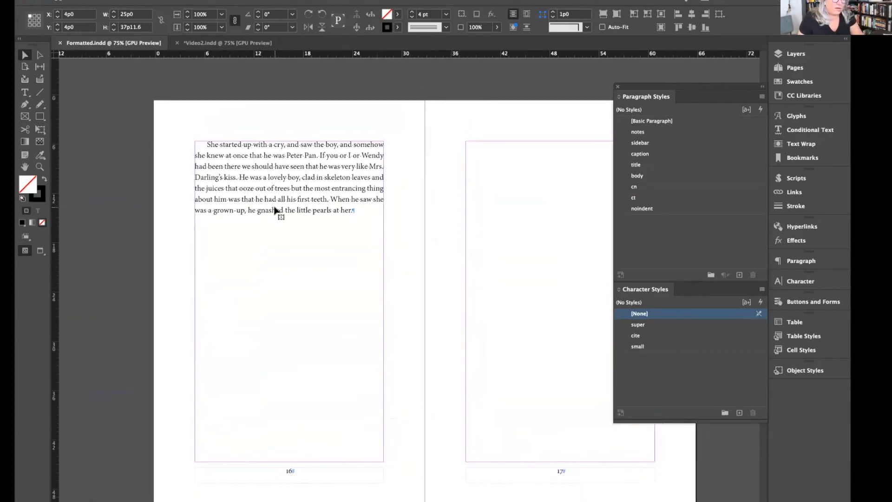
scroll(275, 211, "up", 8)
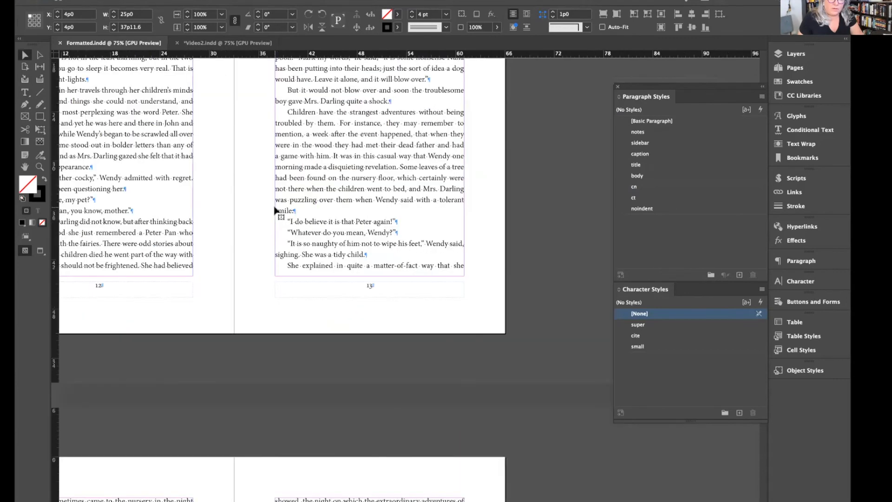
scroll(275, 211, "up", 10)
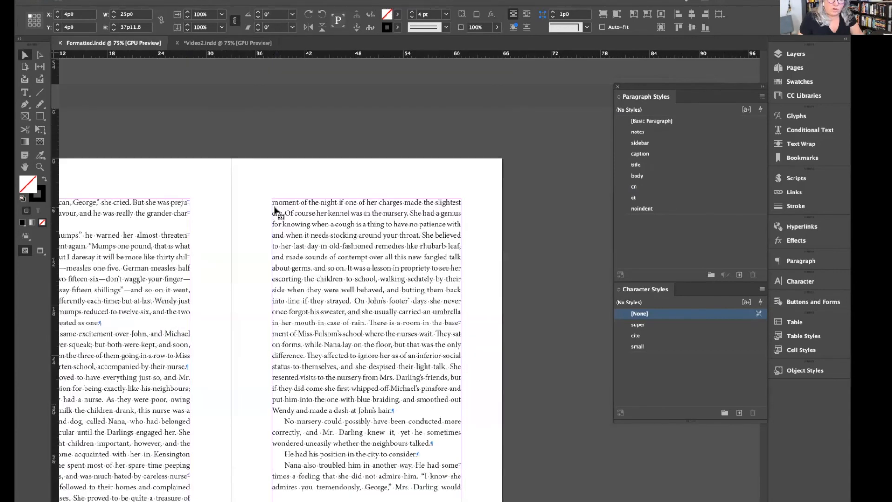
scroll(275, 211, "up", 10)
left_click(397, 234)
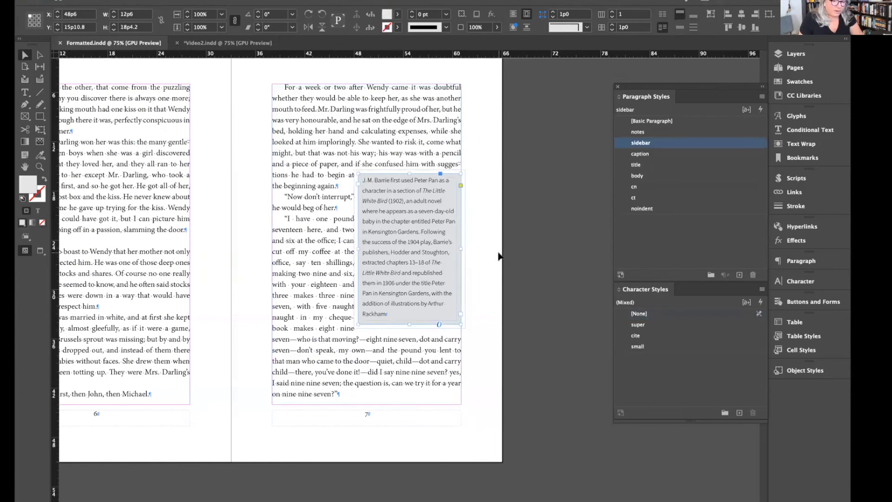
scroll(498, 257, "left", 1)
key("super+equal")
key("super+equal")
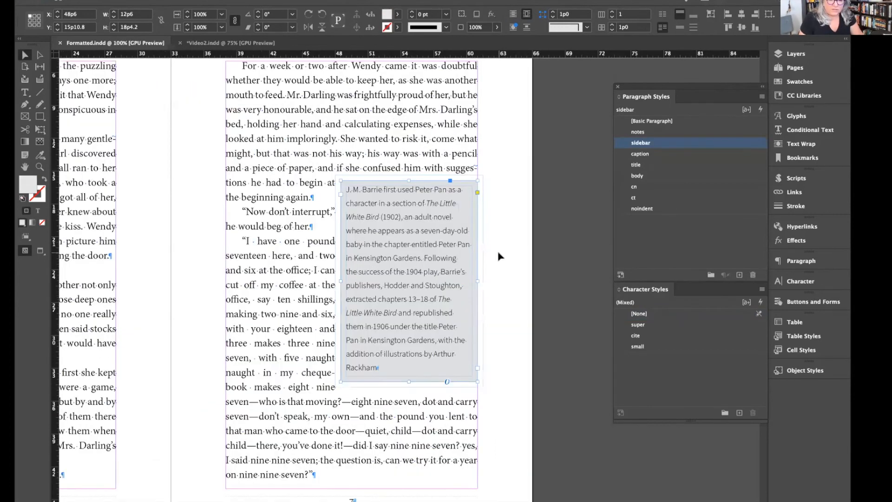
left_click(528, 236)
left_click(428, 259)
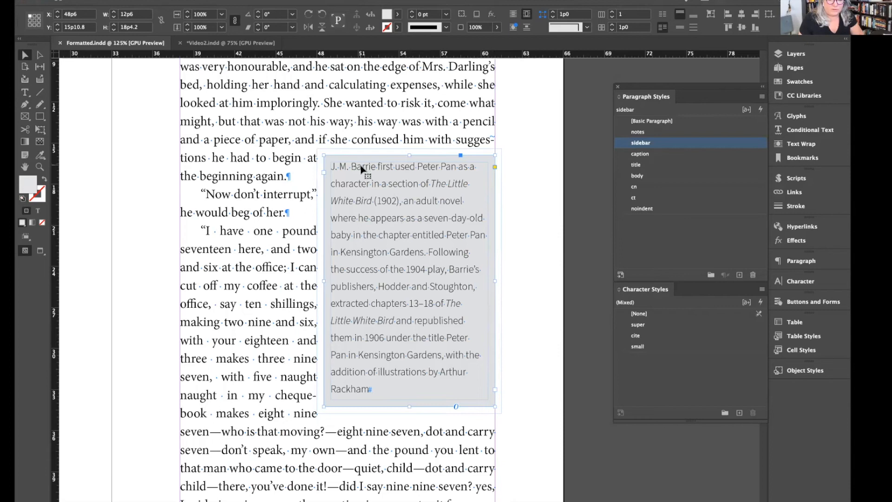
Apply the cite character style to the italic title The Little White Bird in the sidebar and reselect the sidebar frame
double_click(384, 226)
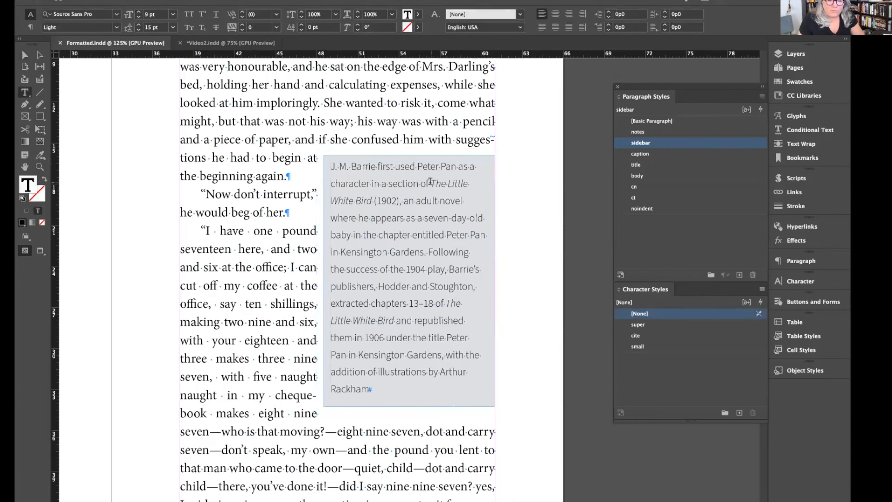
left_click_drag(432, 183, 372, 201)
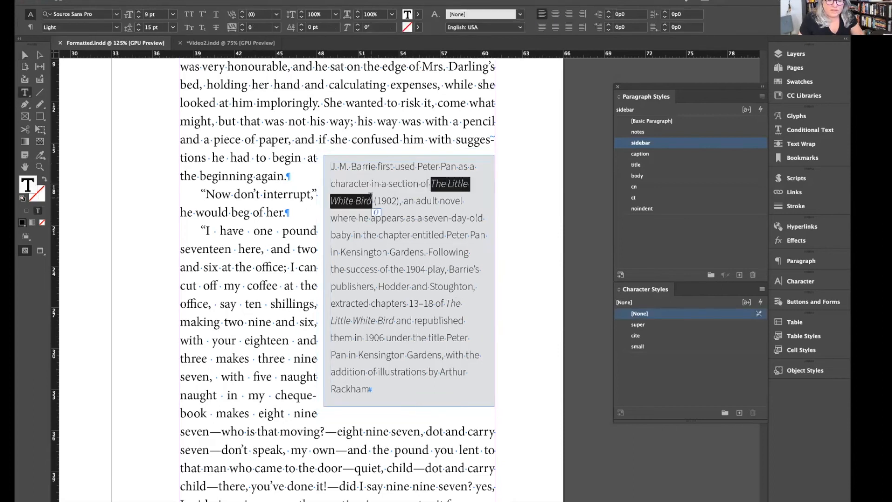
left_click(636, 335)
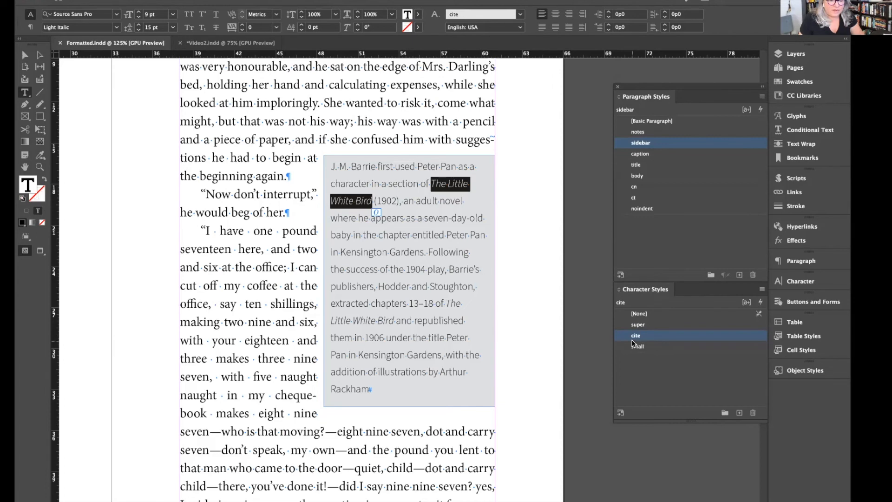
left_click_drag(394, 321, 328, 321)
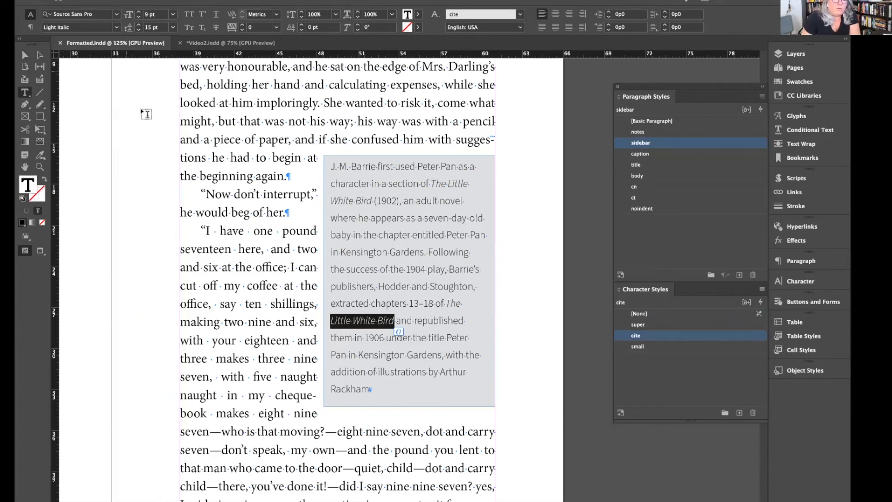
key("Escape")
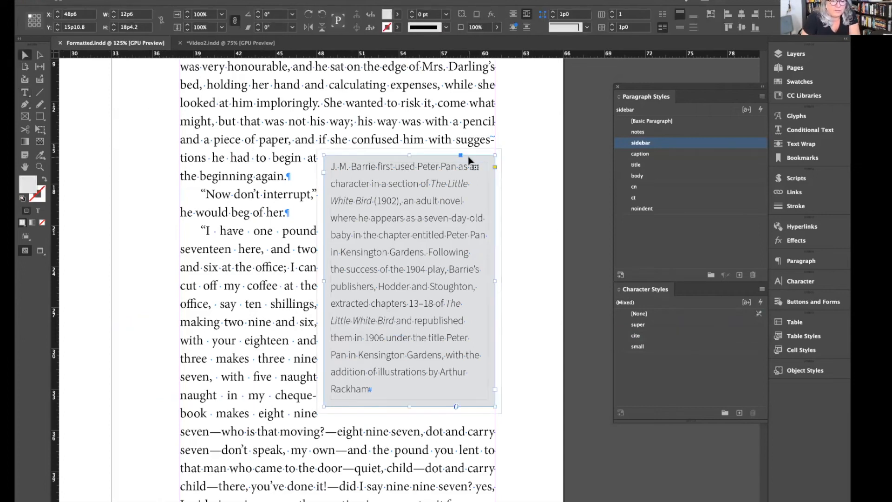
Try anchoring the sidebar frame to the end of the paragraph ending "the beginning again.", inspect the reflowed text, and undo the anchoring
scroll(469, 232, "down", 1)
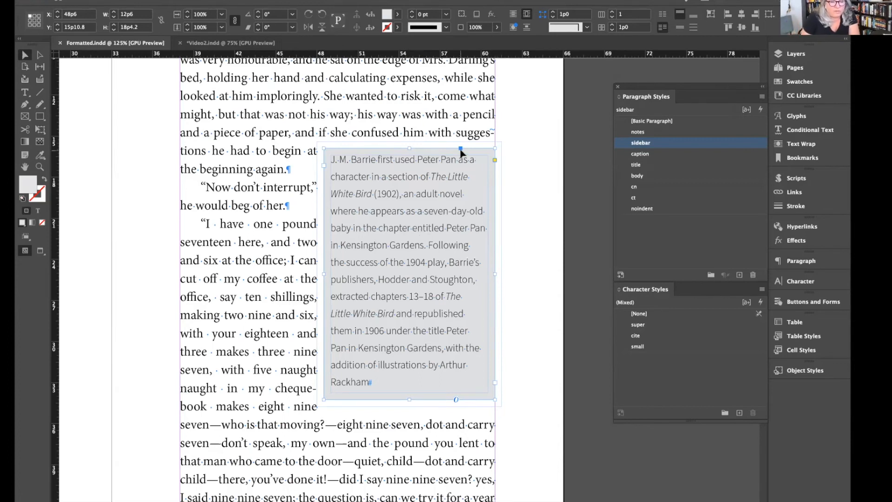
scroll(462, 151, "down", 1)
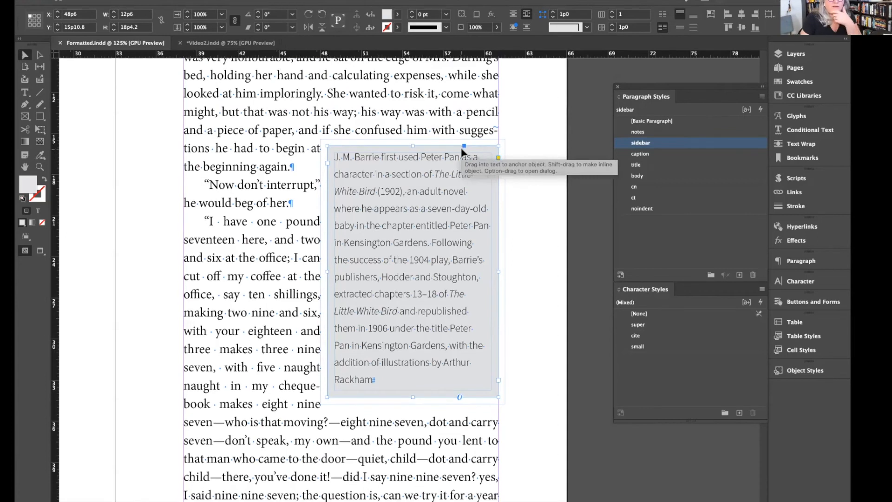
left_click_drag(464, 147, 296, 173)
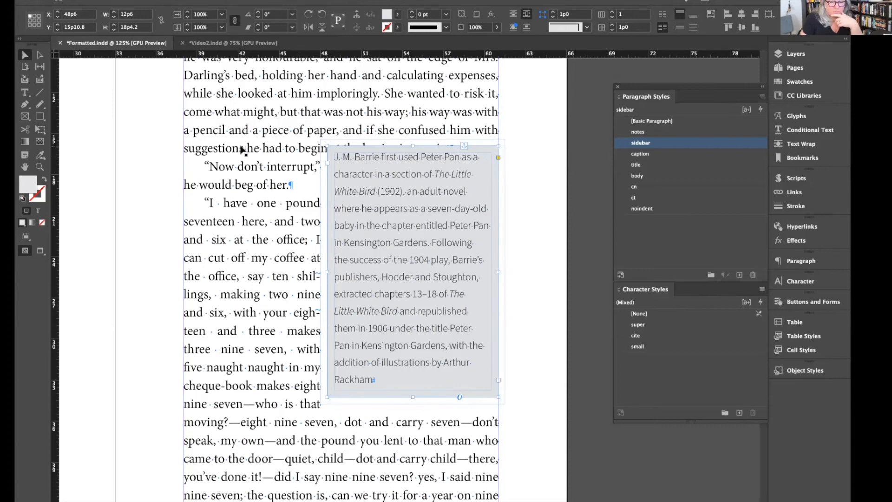
triple_click(231, 138)
left_click(231, 139)
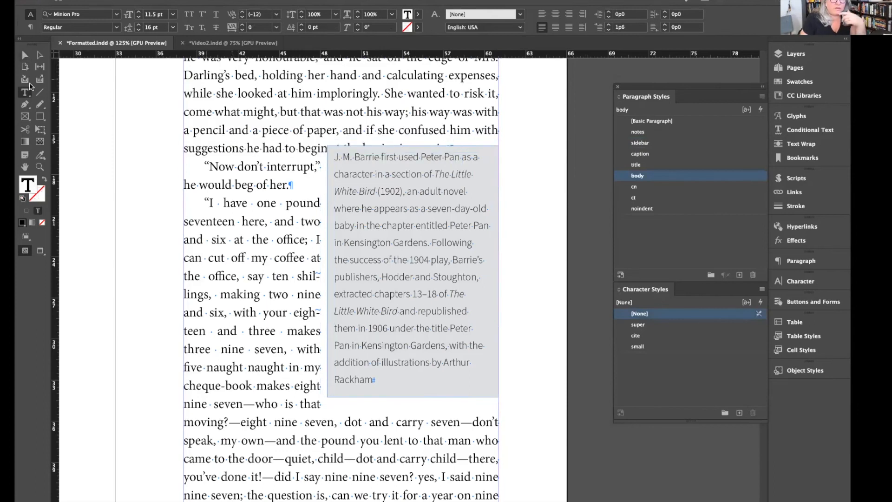
left_click(25, 54)
left_click(471, 262)
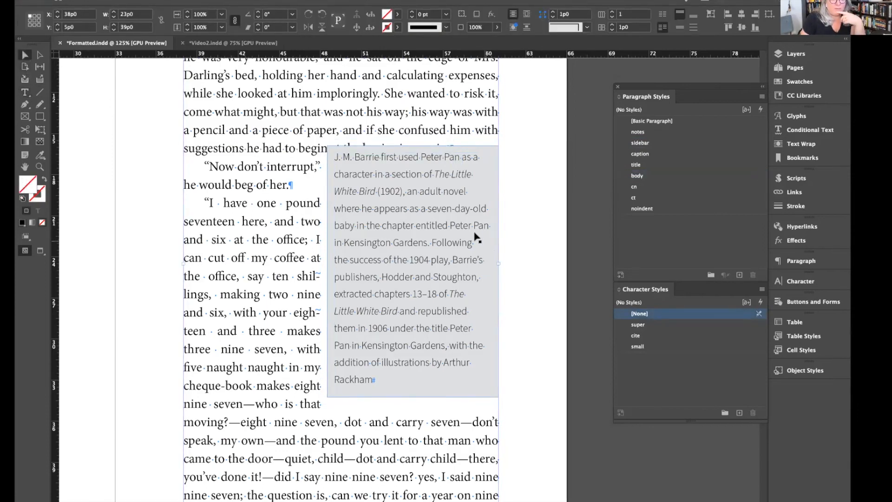
left_click(443, 224)
key("super+s")
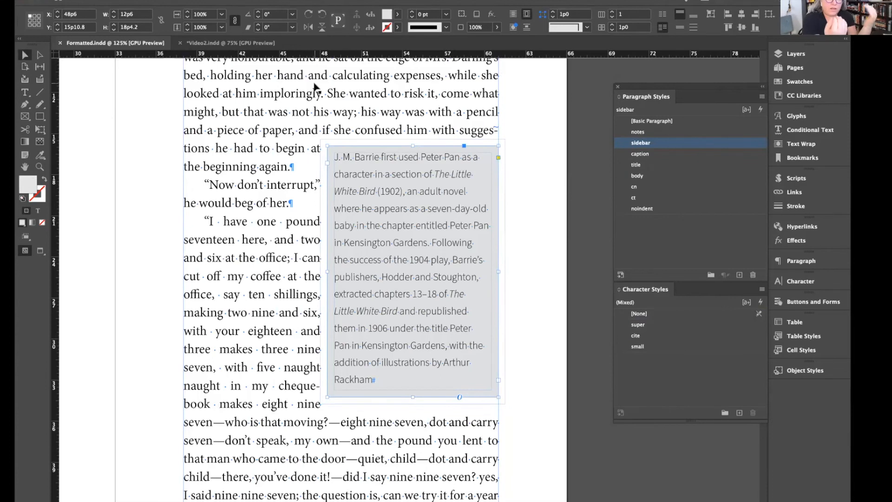
Anchor the sidebar frame to the paragraph ending "the beginning again." and select the anchored frame
left_click_drag(464, 146, 304, 173)
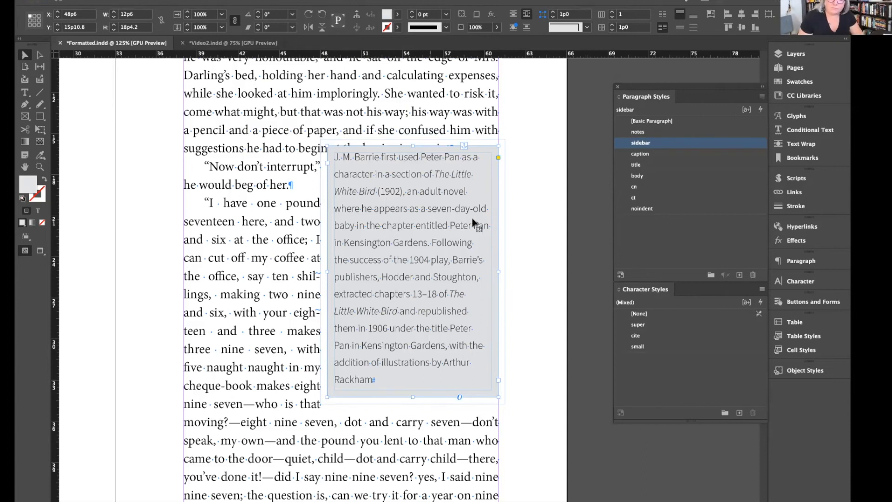
left_click(531, 228)
left_click(468, 204)
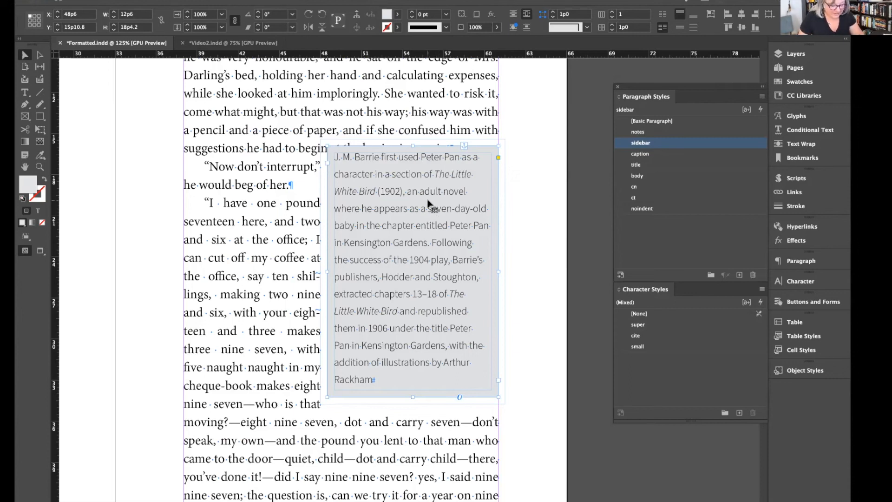
Cut the sidebar frame and paste it inline into a new empty paragraph after "the beginning again."
key("super+x")
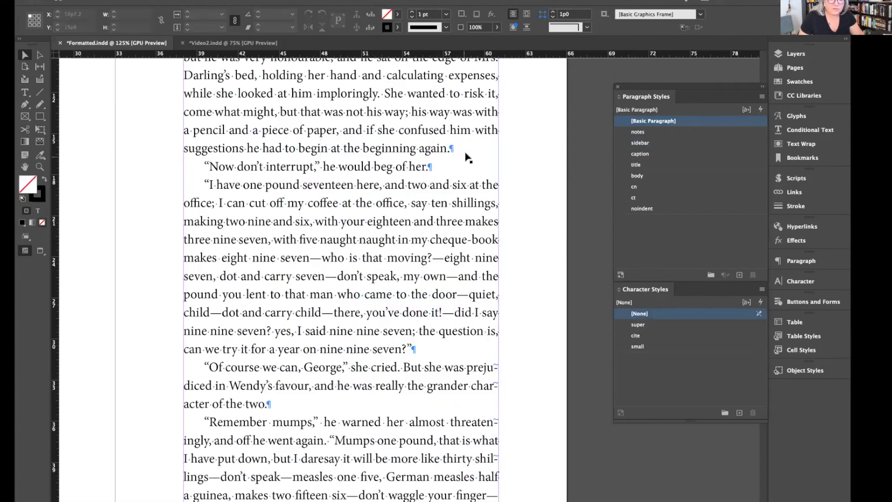
double_click(465, 150)
key("Return")
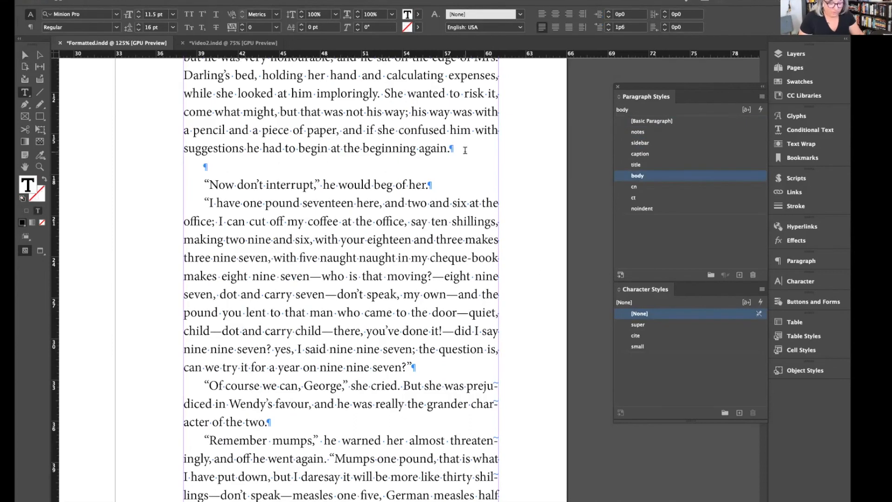
key("super+v")
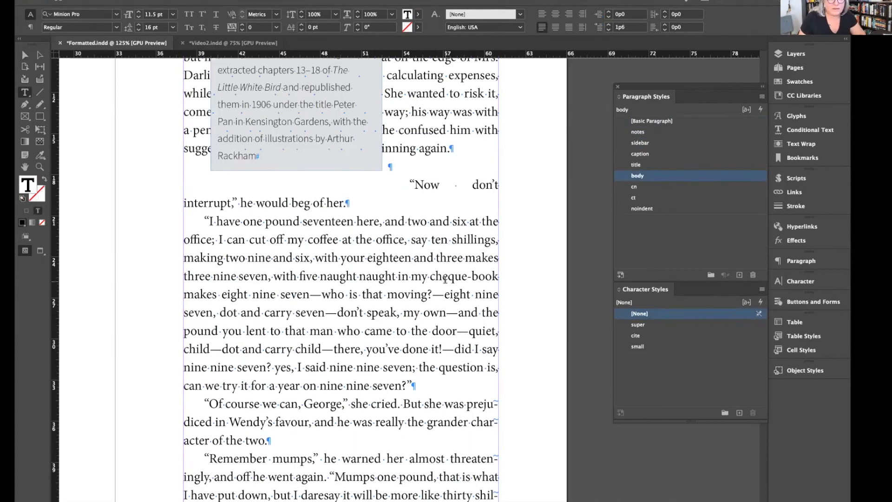
scroll(409, 260, "up", 5)
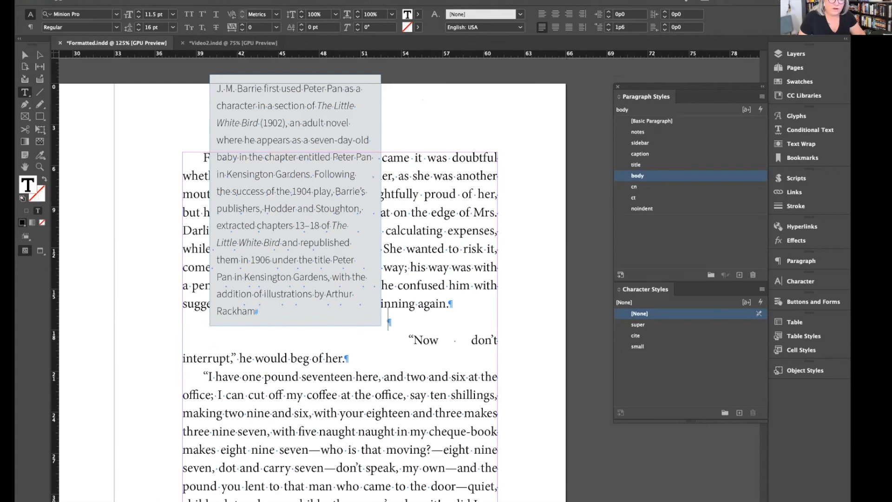
Set the bottom text wrap offset of the inline sidebar frame to 0
left_click(26, 55)
left_click(254, 243)
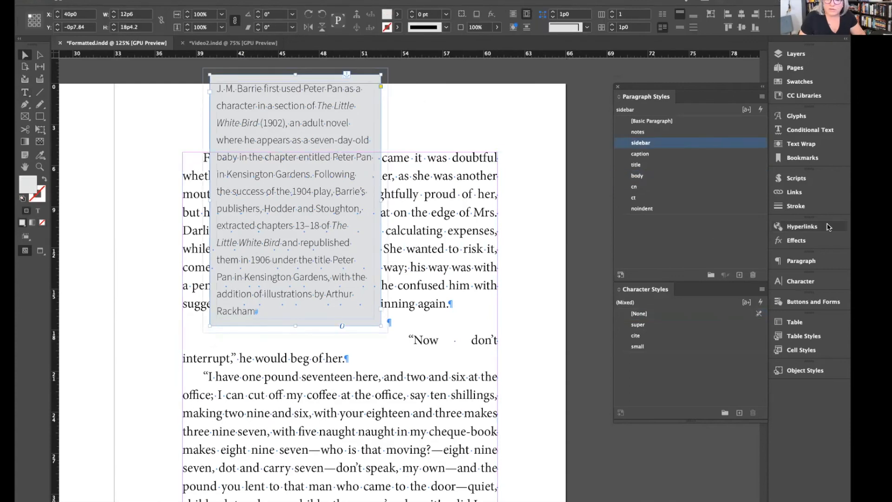
left_click(808, 143)
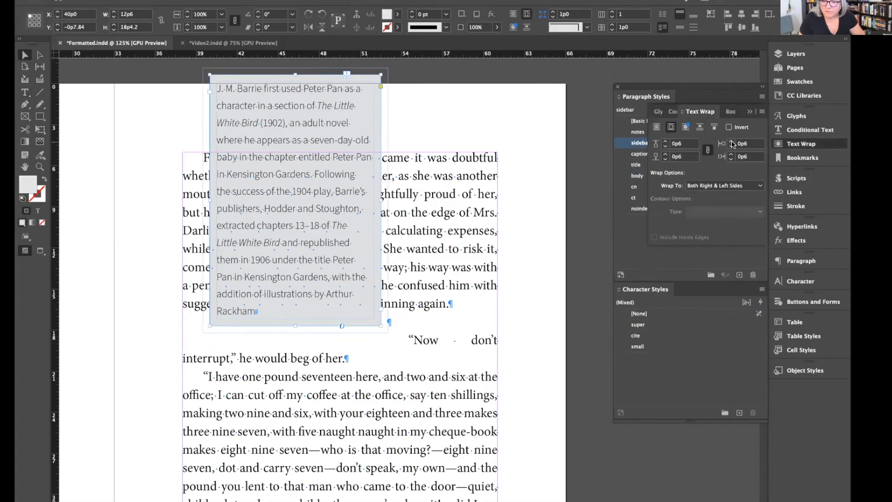
left_click(680, 158)
type("0")
key("Return")
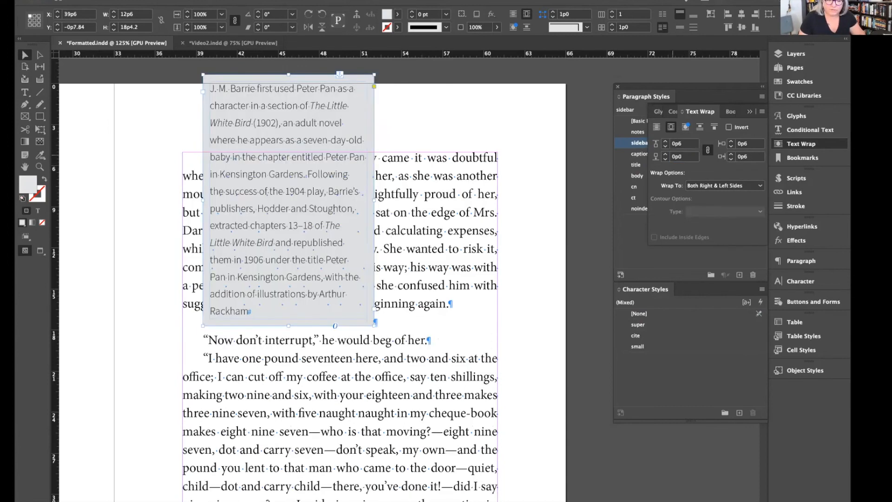
Select the sidebar's paragraph and create a paragraph style named "image" based on body with auto leading
key("t")
triple_click(390, 321)
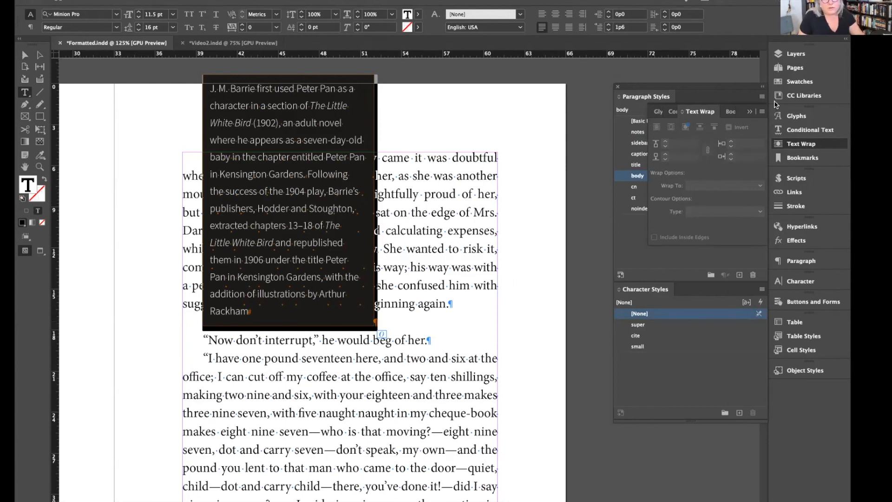
left_click(762, 96)
left_click(760, 103)
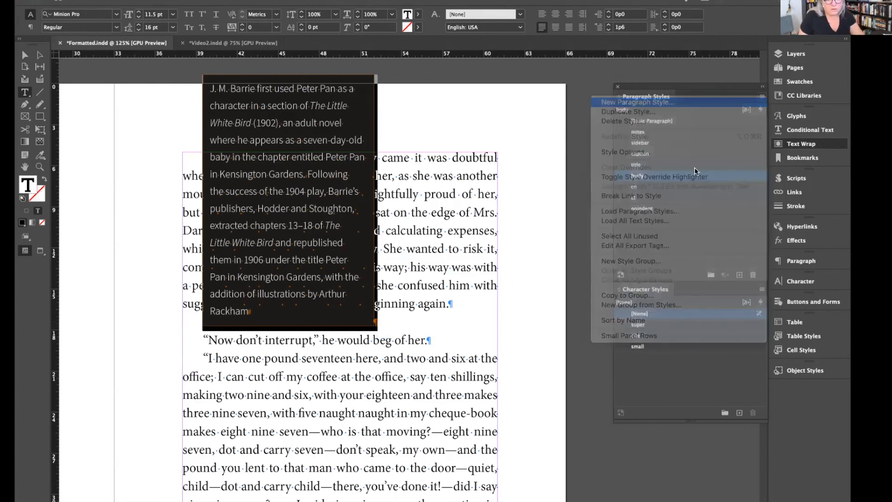
type("image")
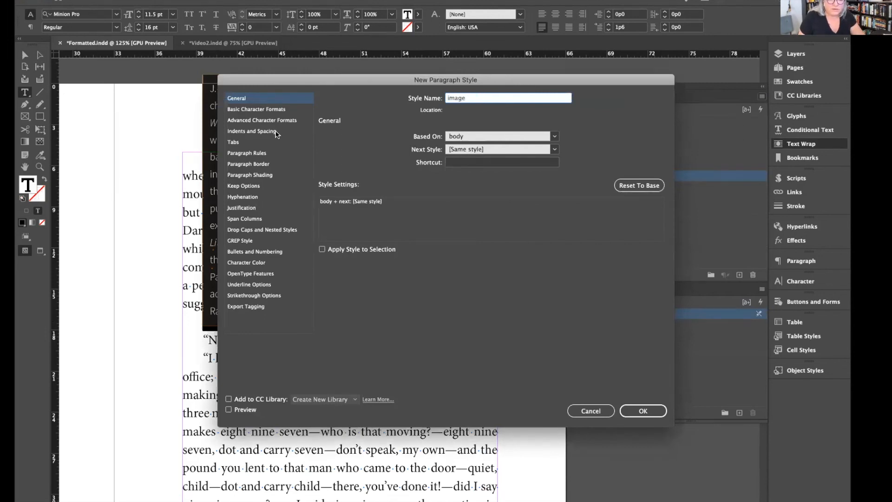
left_click(259, 111)
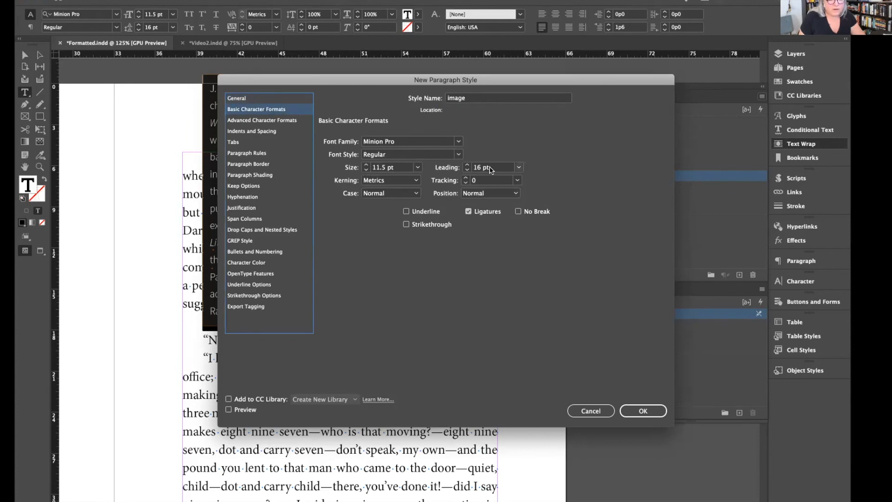
left_click(483, 167)
type("auto")
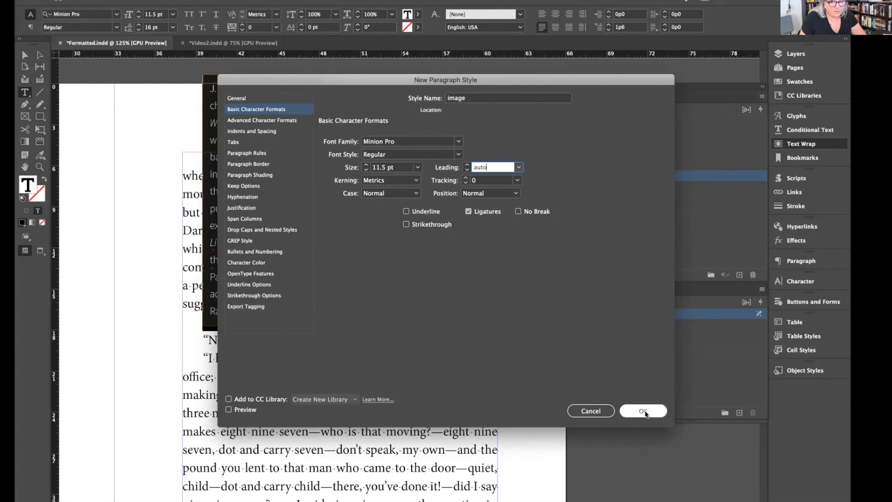
left_click(643, 411)
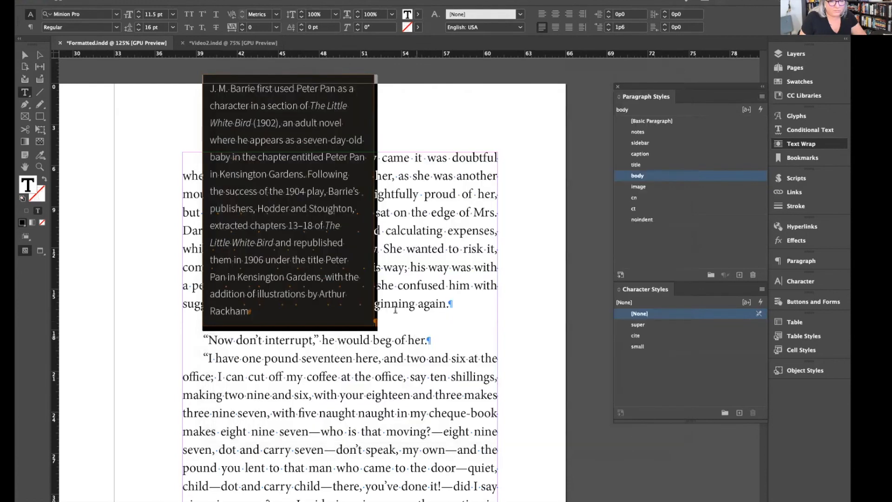
Try the image paragraph style on the sidebar's paragraph, undo it, and check the paragraph's leading setting
left_click(640, 188)
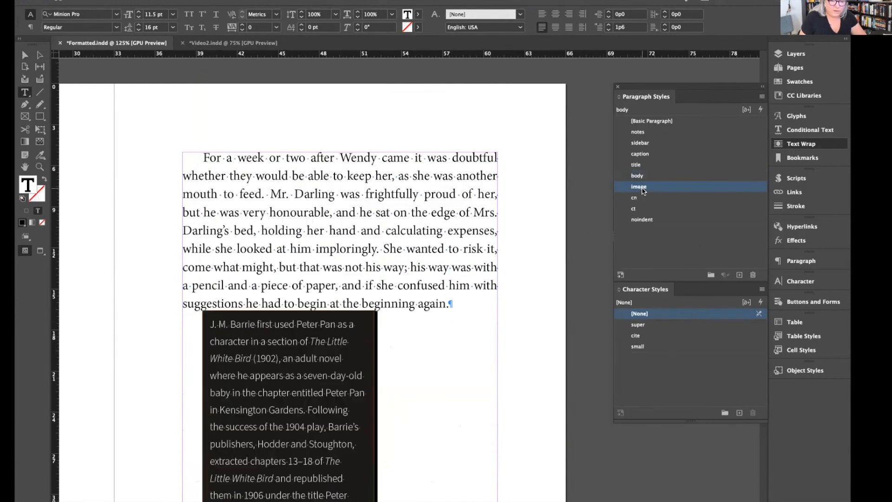
scroll(410, 361, "down", 5)
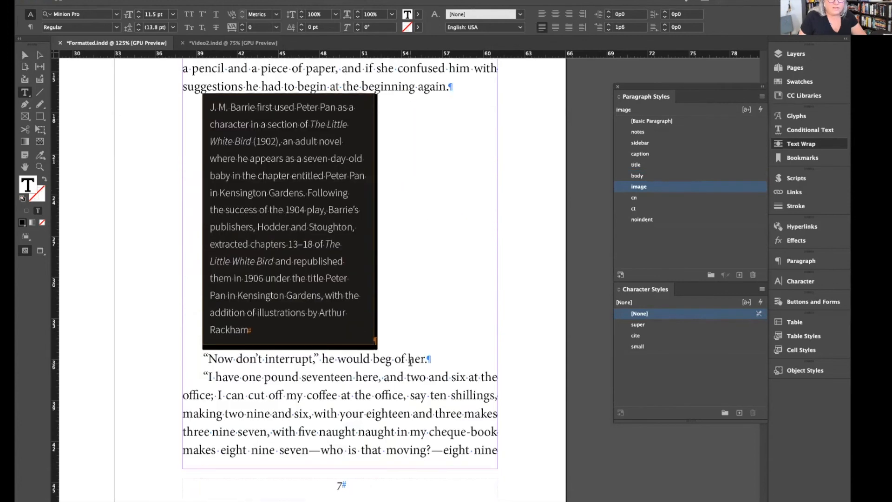
scroll(410, 362, "up", 1)
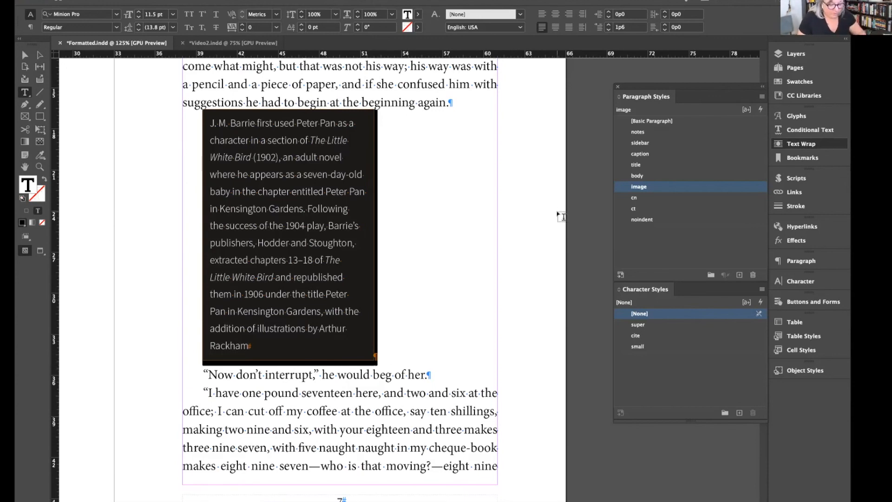
key("super+z")
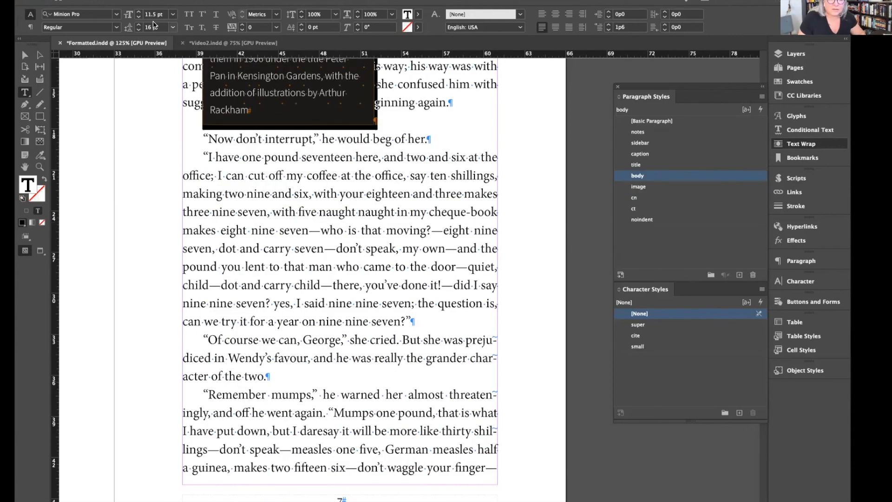
left_click_drag(165, 28, 132, 25)
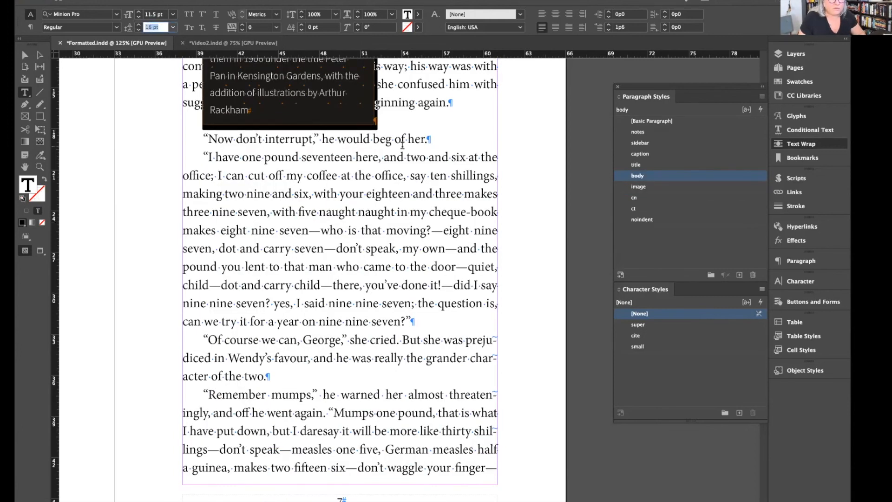
scroll(298, 170, "up", 5)
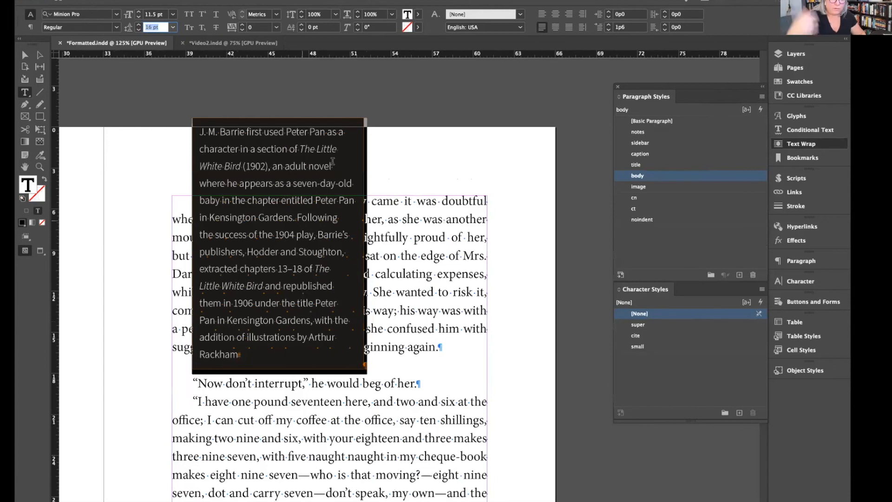
Apply the image paragraph style to the sidebar's paragraph and set its first-line indent to 0
left_click(632, 186)
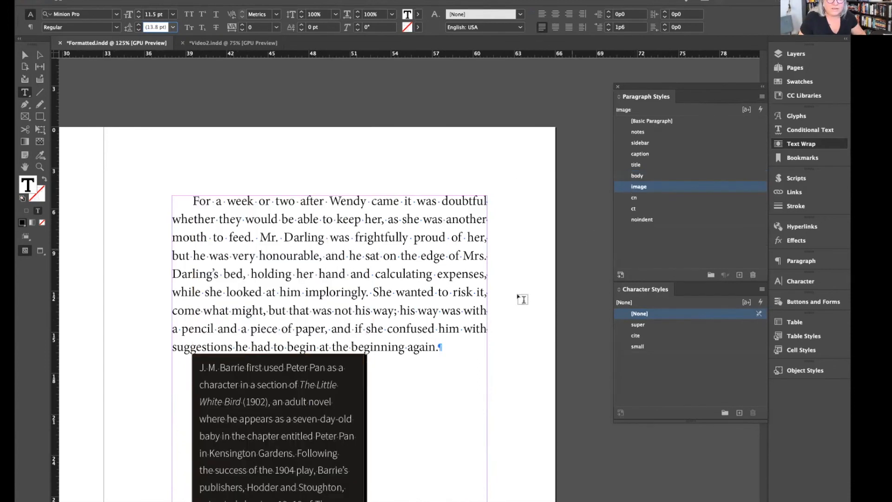
scroll(446, 311, "down", 3)
scroll(446, 310, "down", 2)
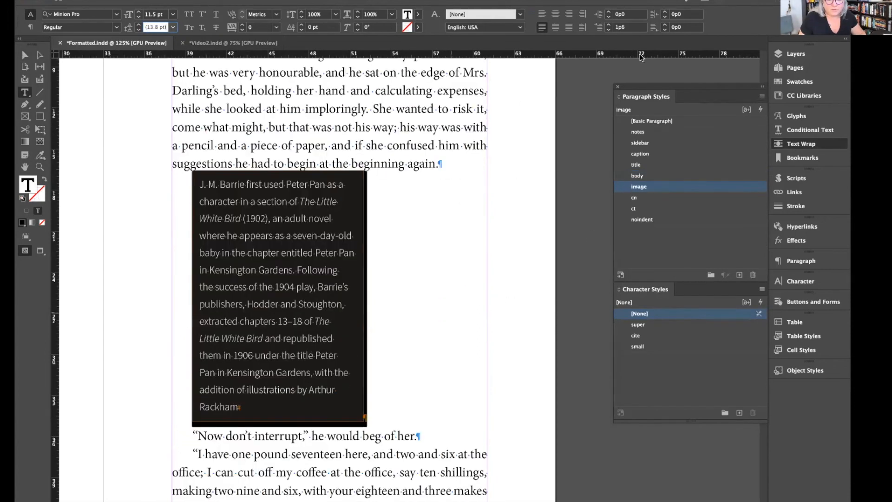
left_click_drag(627, 27, 599, 27)
type("0")
key("Return")
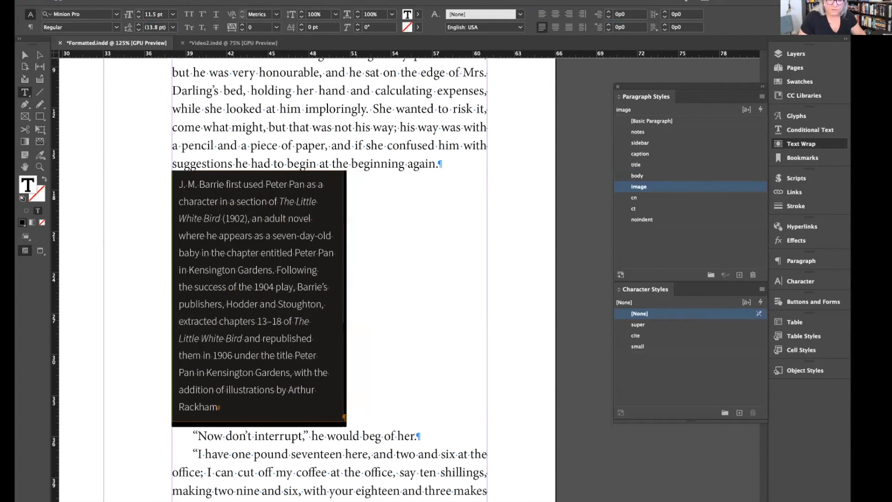
Centre the paragraph holding the inline sidebar and resize the sidebar frame to about 20p4.5 wide and 10p9.5 high
left_click(555, 14)
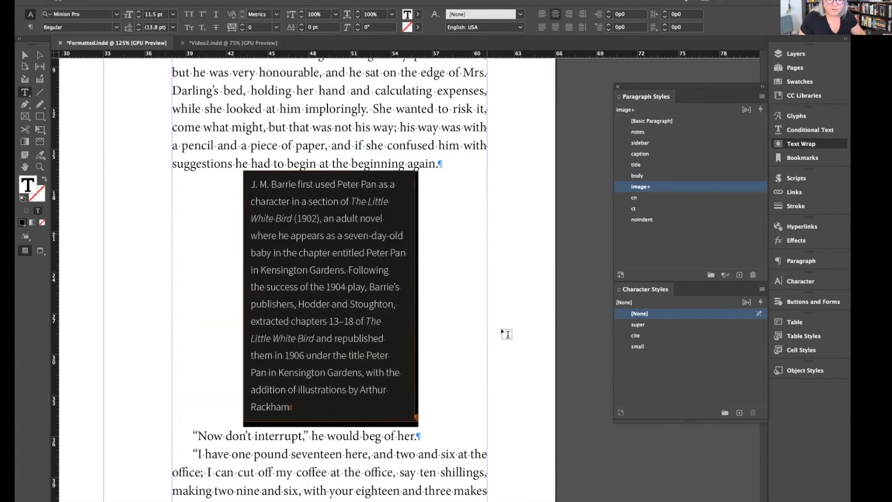
key("Escape")
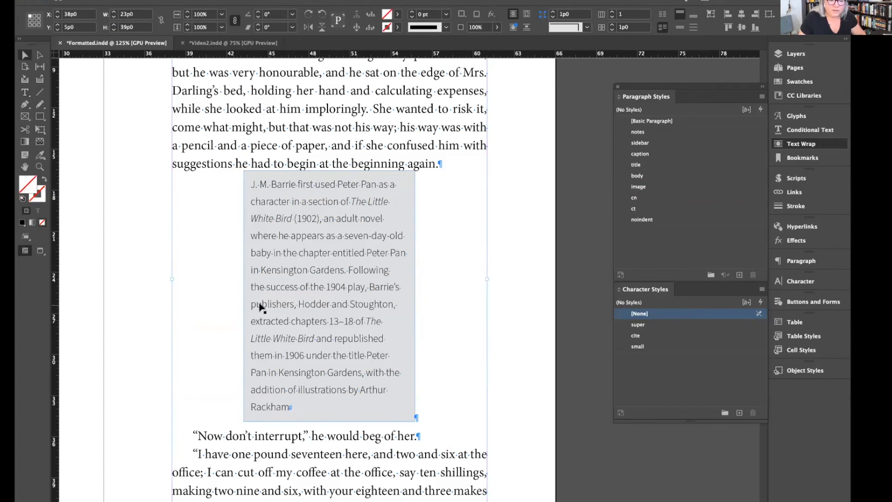
left_click(259, 303)
left_click_drag(243, 290, 170, 285)
left_click_drag(450, 297, 469, 297)
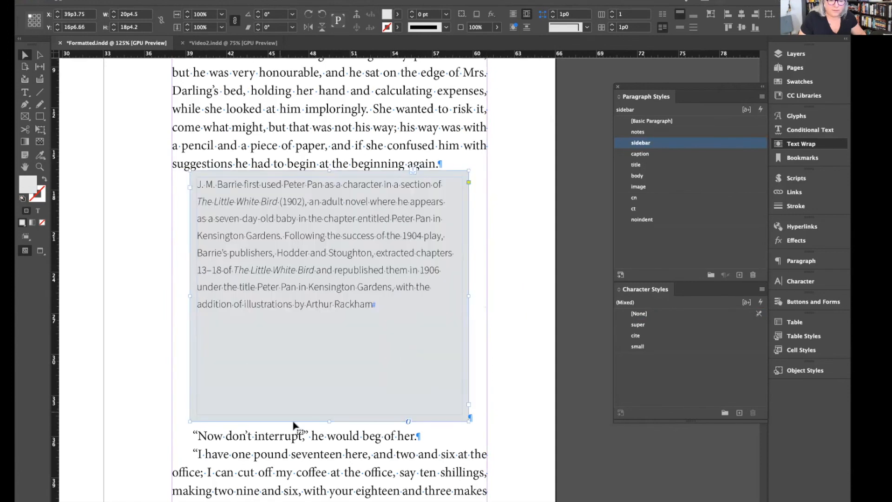
left_click_drag(329, 421, 339, 323)
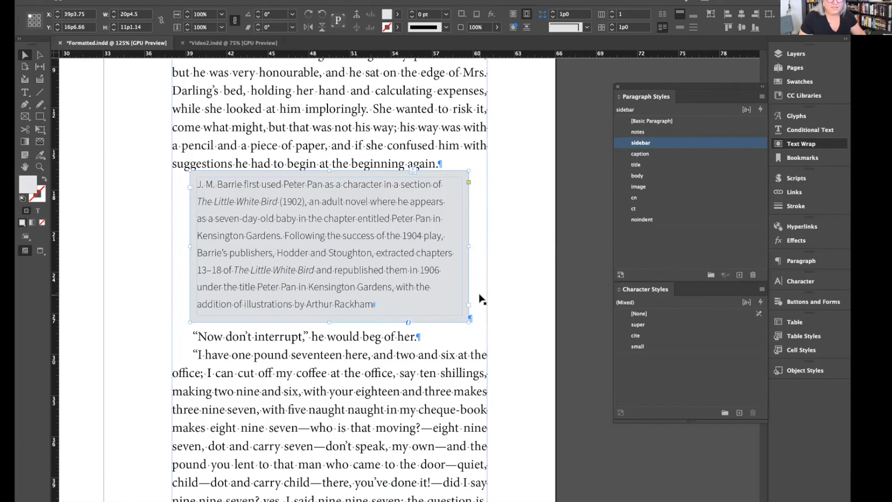
double_click(338, 217)
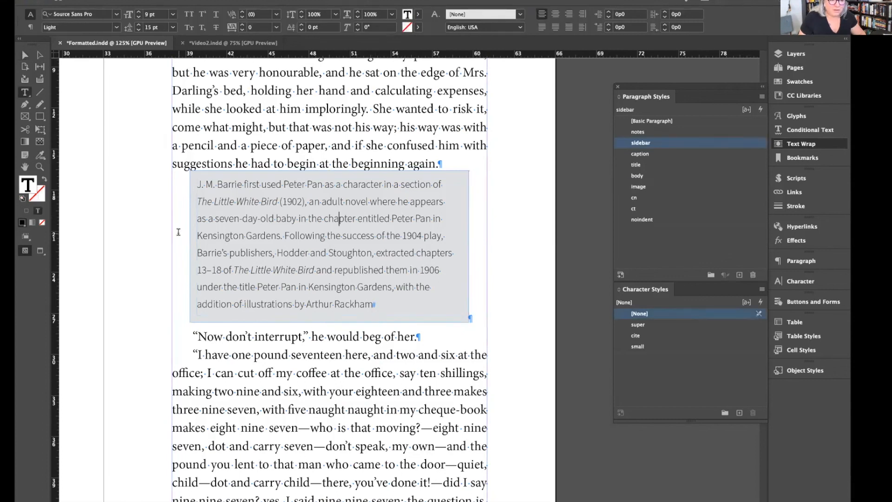
key("Escape")
left_click_drag(327, 321, 329, 318)
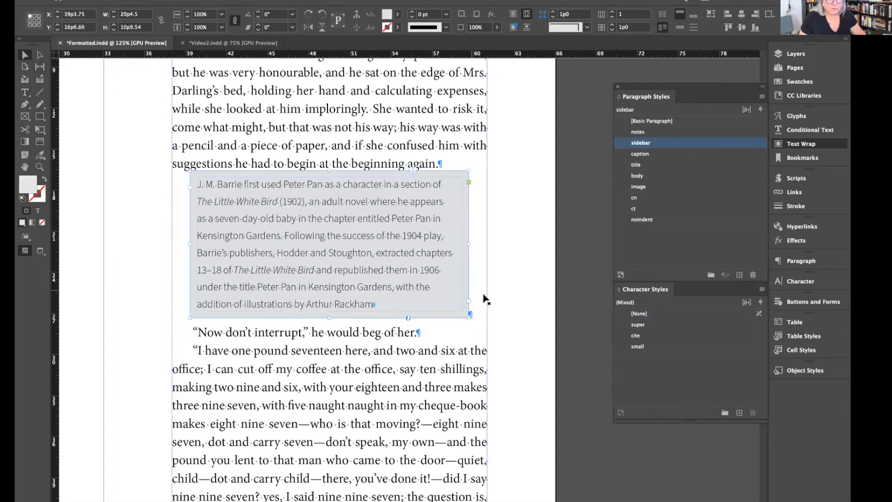
Set the space before the sidebar's paragraph to 0p3 and add space after it
left_click(471, 315)
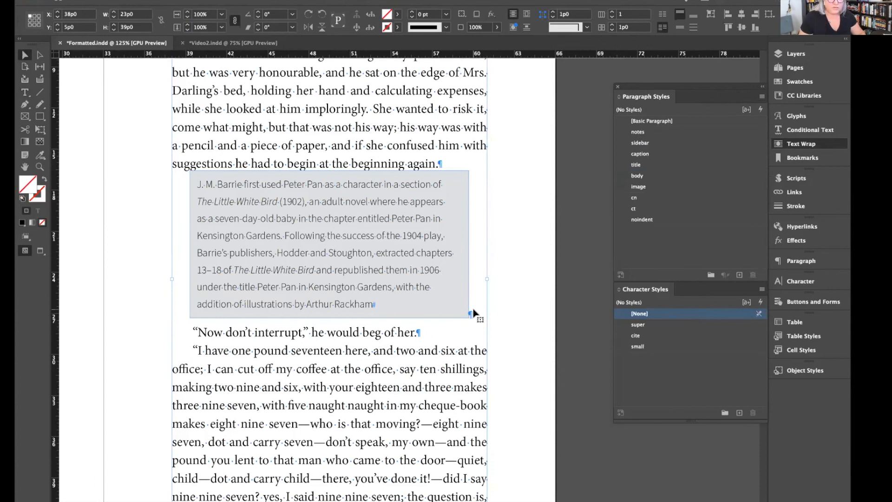
triple_click(473, 311)
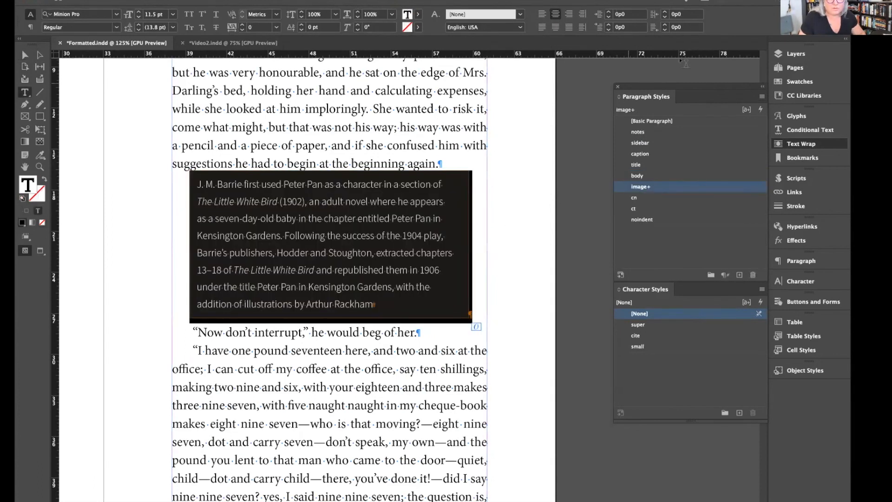
left_click(801, 260)
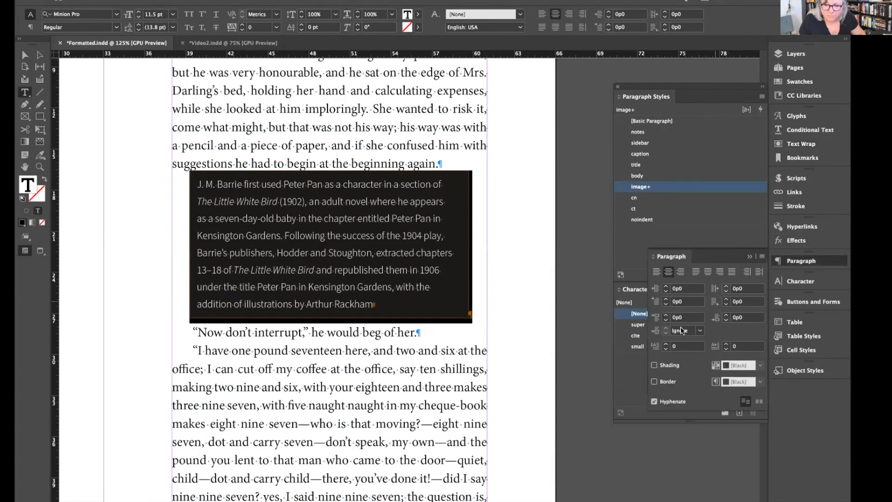
left_click(666, 315)
left_click(666, 315)
left_click(666, 316)
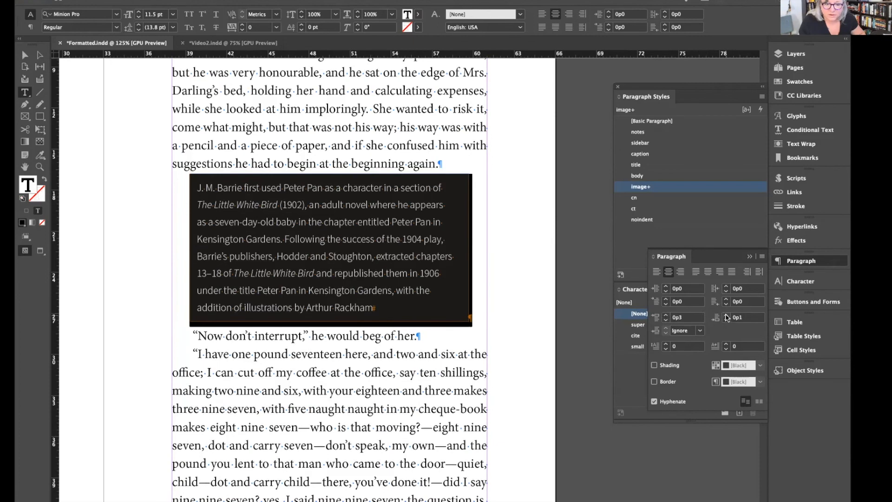
Redefine the image paragraph style from the sidebar's centred and spaced paragraph
left_click(762, 96)
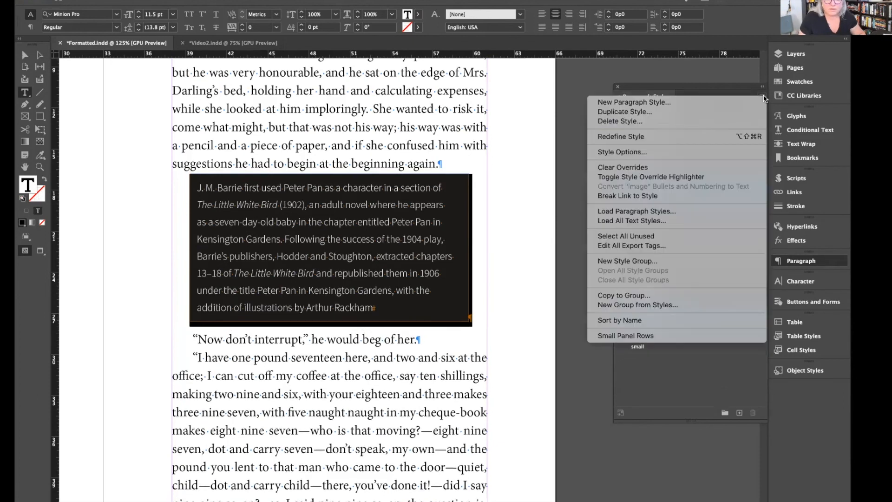
left_click(748, 136)
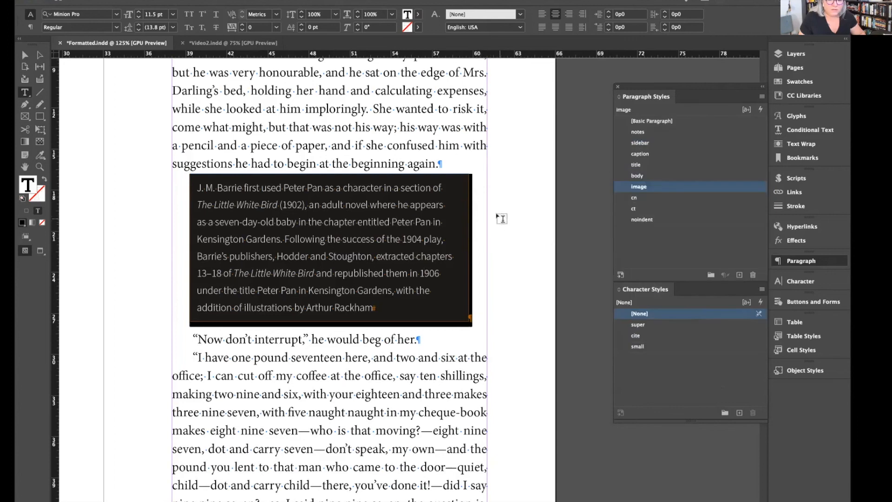
left_click(481, 206)
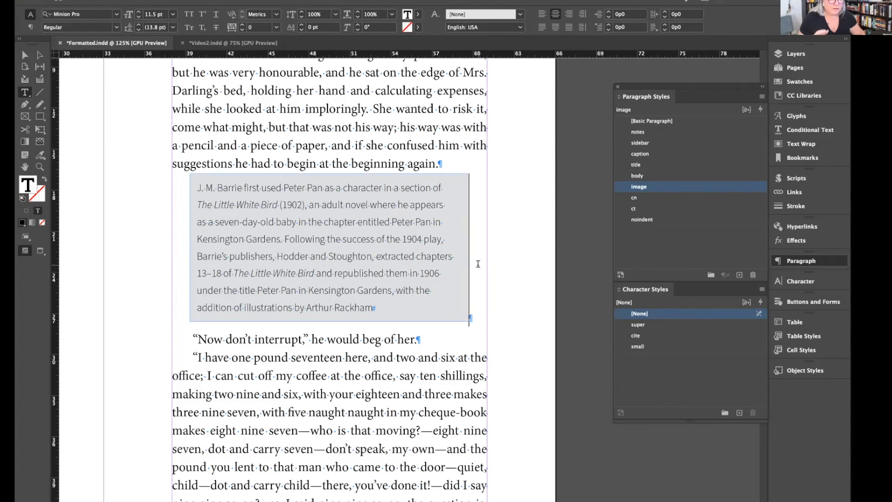
Undo the sidebar's inline placement, resizing and image style changes, back to the floating frame with body text wrapped beside it
key("super")
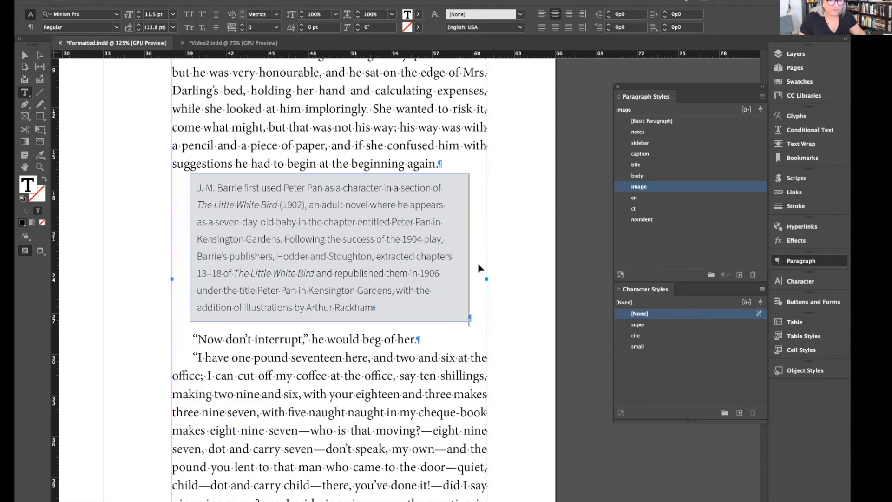
key("super+z")
key("super+z")
key("super+z")
key("super+z")
key("super+z")
key("super+z")
key("super+z")
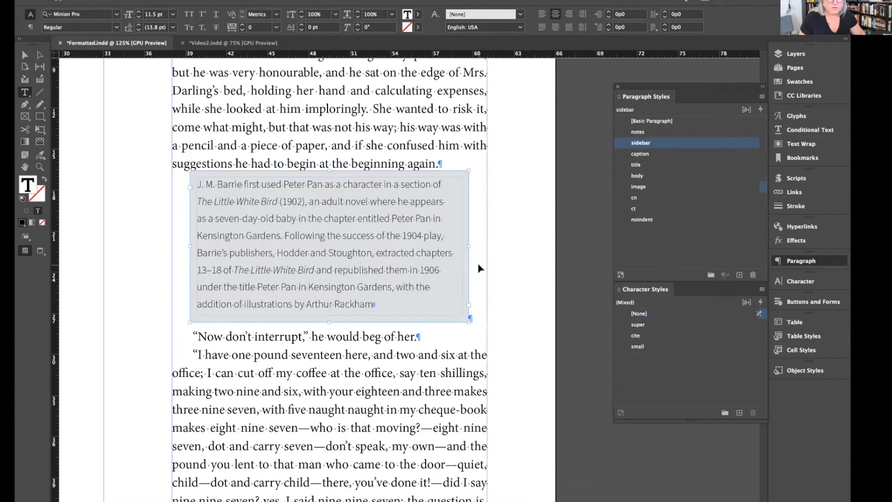
key("super+shift+z")
key("super+shift+z")
key("super+shift+z")
key("super+shift+z")
key("super+shift+z")
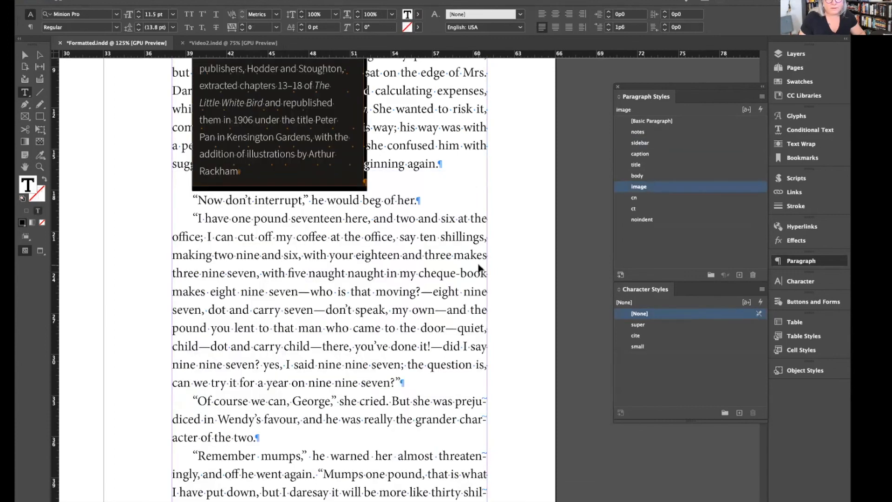
key("super+z")
key("super+z")
key("super+z")
key("super+z")
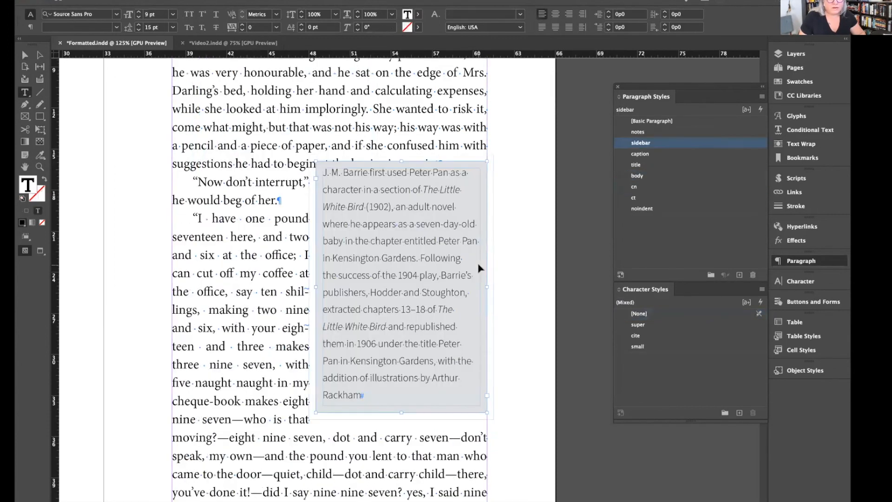
Deselect the sidebar frame and save the Formatted.indd document
left_click(507, 258)
key("super+s")
key("v")
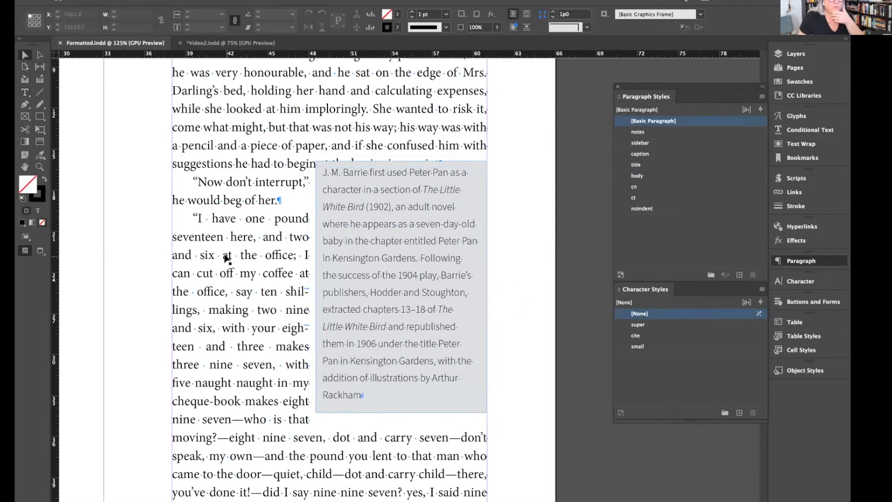
Return to the front of the book and view the Peter Pan title page spread at 50% zoom
scroll(226, 256, "down", 1)
scroll(226, 257, "left", 1)
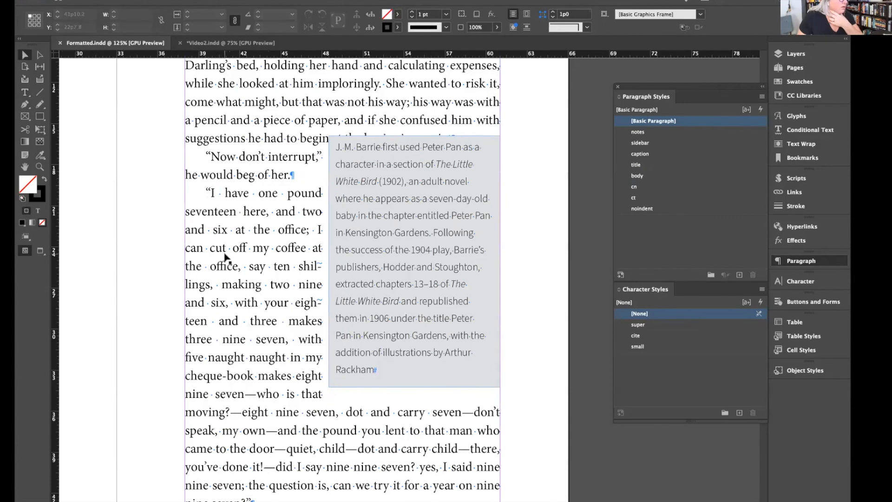
scroll(226, 256, "left", 1)
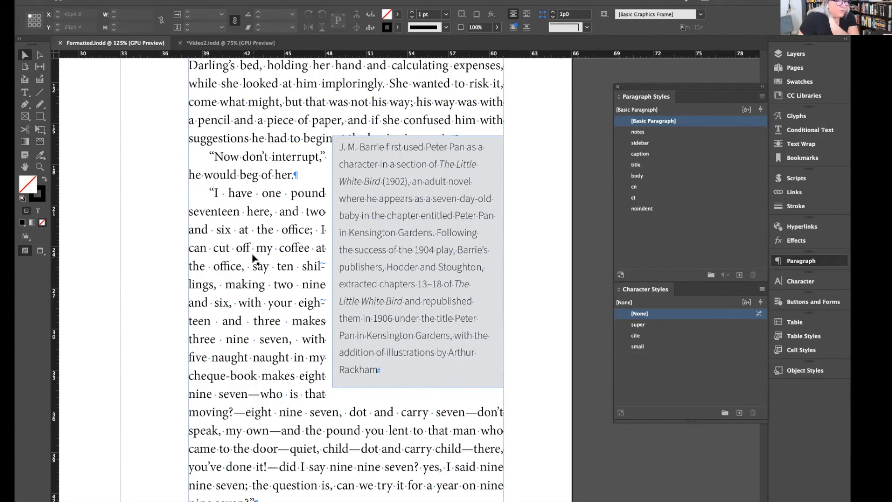
scroll(236, 240, "left", 1)
scroll(236, 240, "up", 1)
scroll(234, 240, "up", 1)
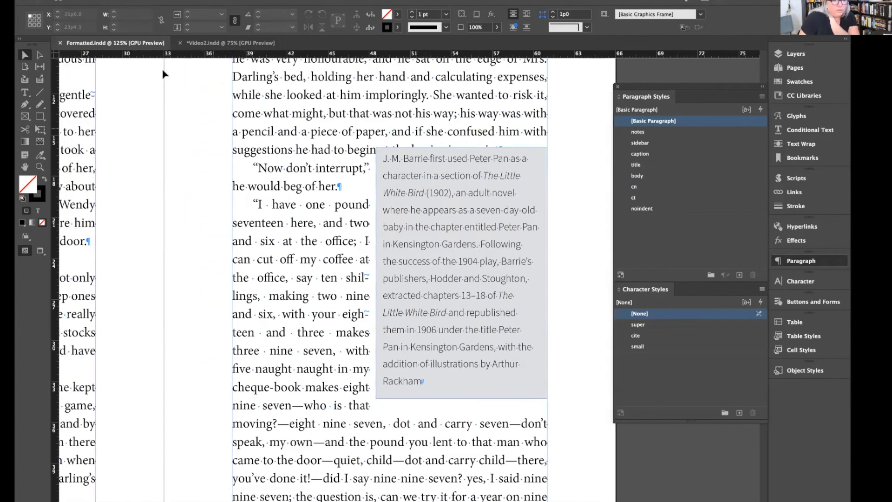
scroll(274, 177, "up", 5)
scroll(274, 177, "left", 2)
scroll(274, 178, "up", 10)
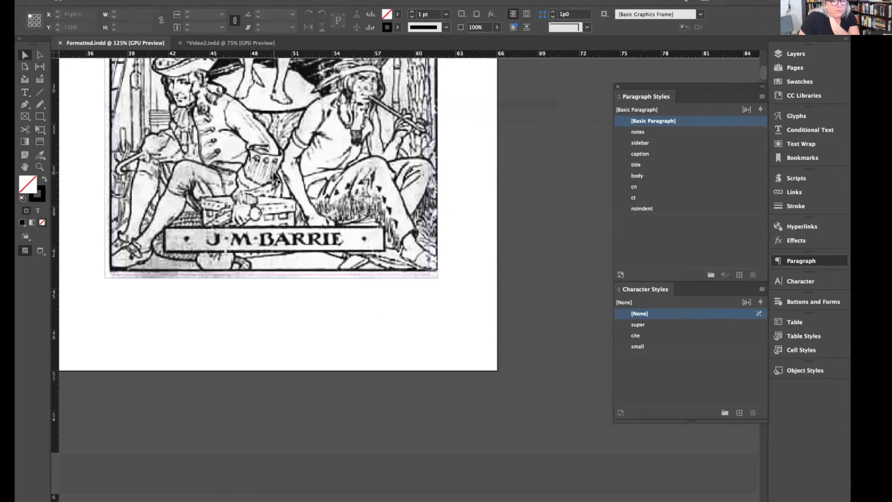
scroll(274, 178, "down", 3)
key("ctrl+minus")
key("ctrl+minus")
key("ctrl+minus")
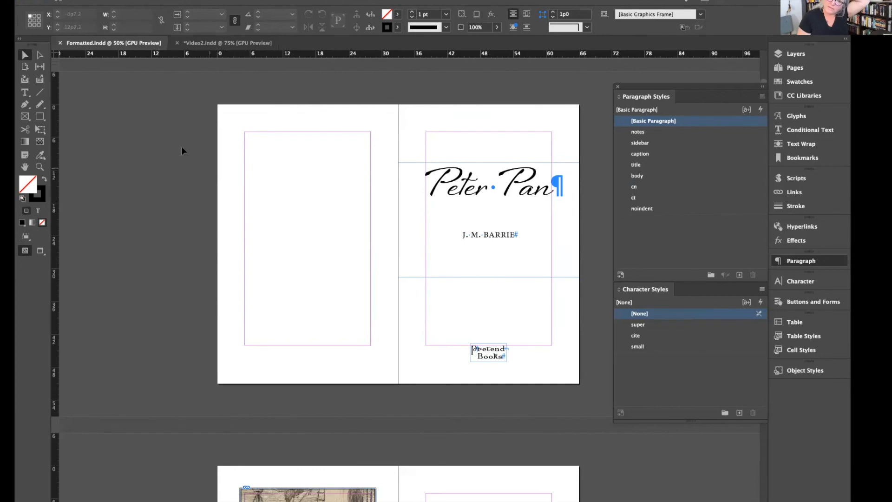
Open the document's file information and enter the title Peter Pan and the author J.M. Barrie
left_click(71, 0)
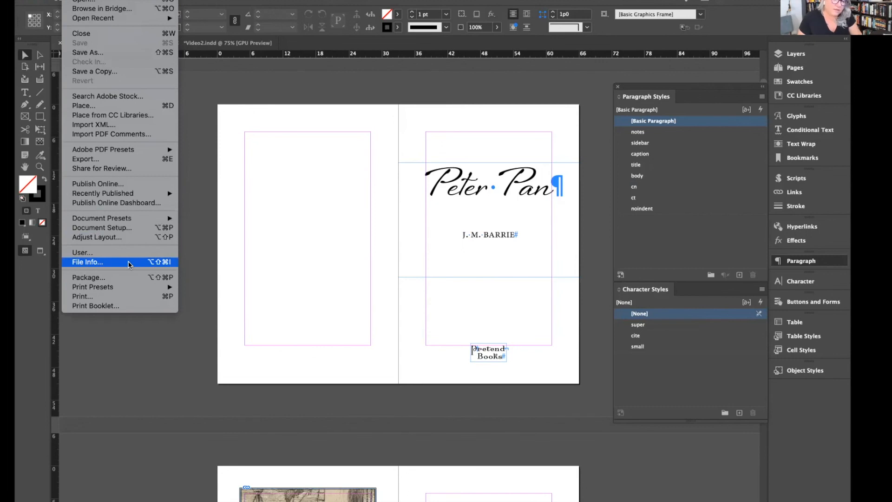
left_click(269, 168)
left_click(77, 1)
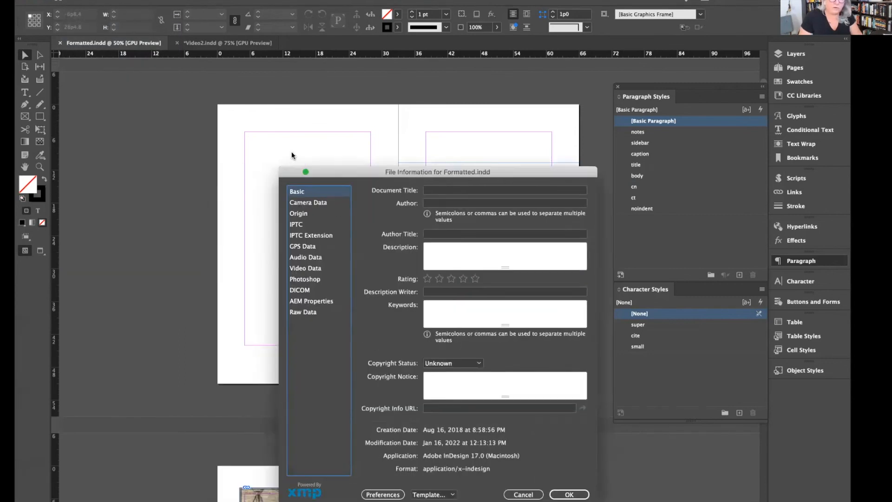
left_click_drag(328, 172, 165, 100)
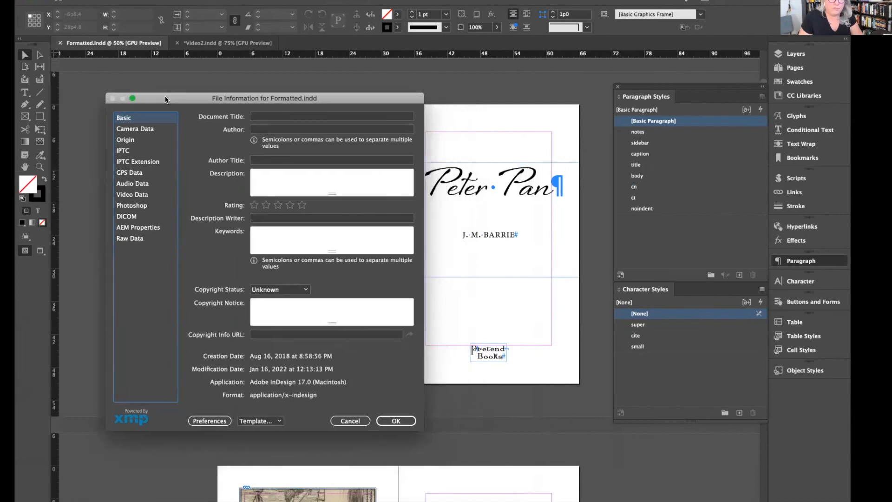
left_click(272, 117)
type("Peter Pan")
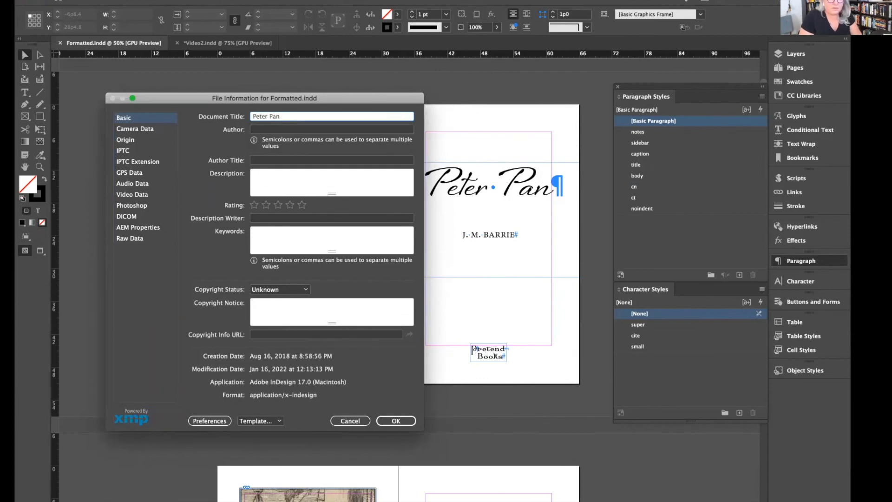
key("Tab")
type("J")
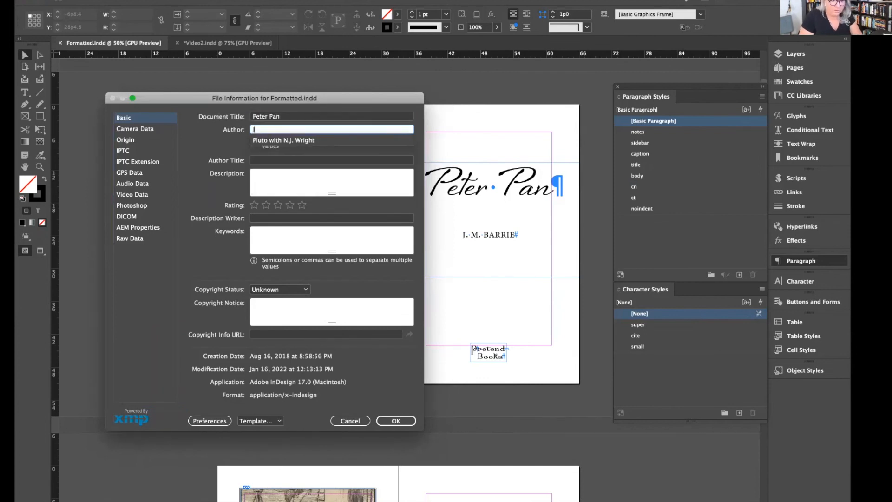
type(".M. Barrie")
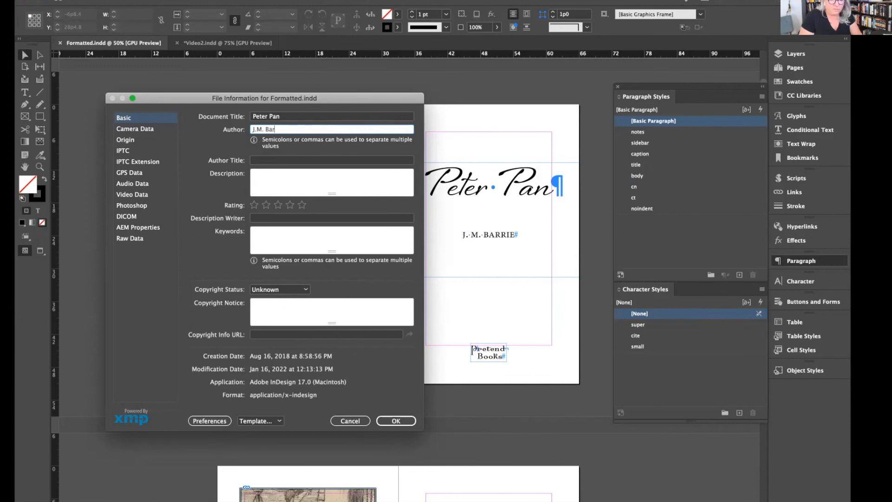
key("Tab")
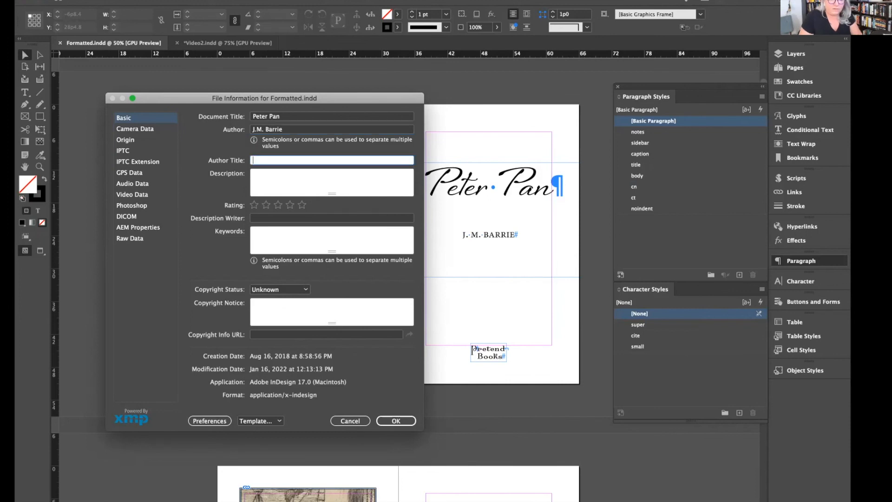
Set the copyright status to Copyrighted, enter a © 2022 notice with the copyright holder's name, and save the document
left_click(280, 289)
left_click(282, 321)
left_click(279, 291)
left_click(279, 311)
left_click(258, 305)
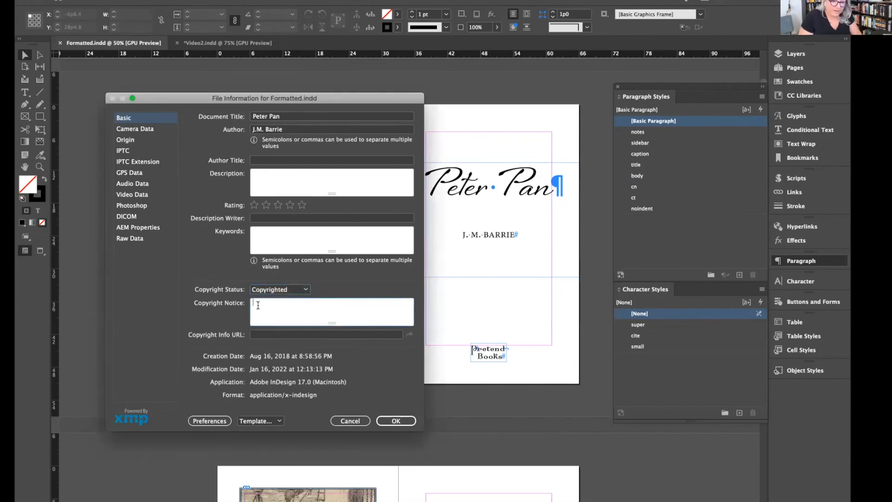
type("© 2022 Laura ")
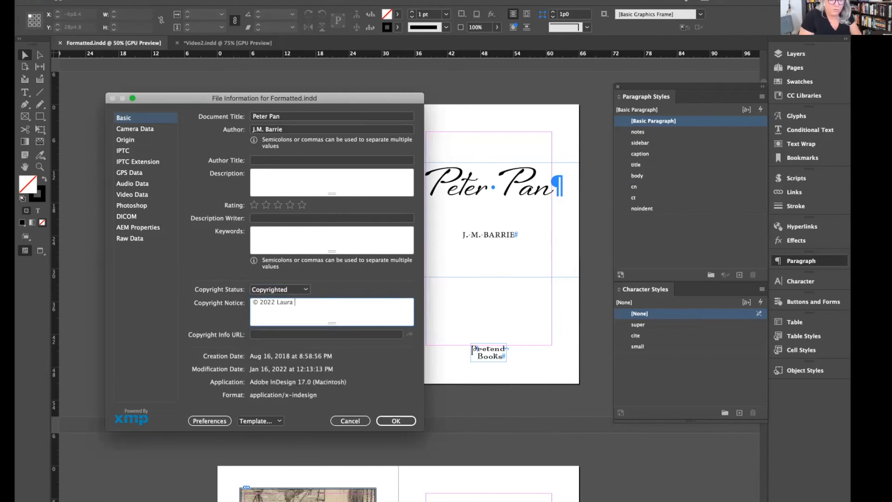
type("Brady")
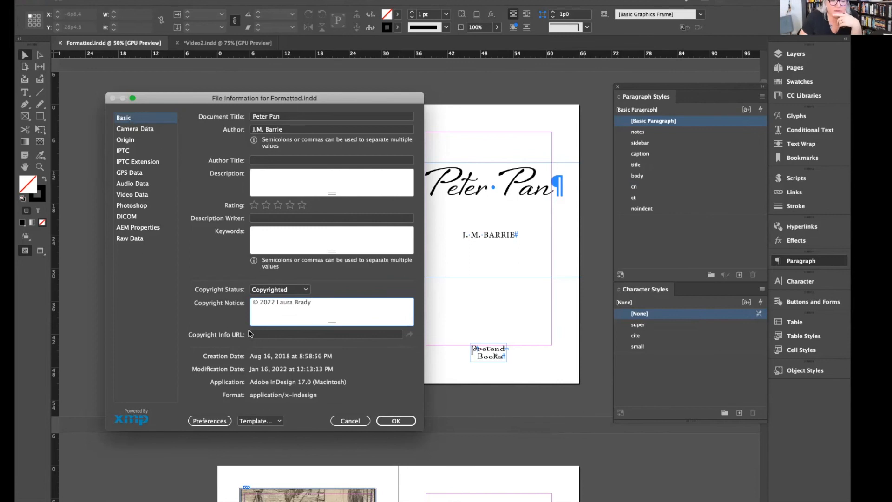
left_click(391, 418)
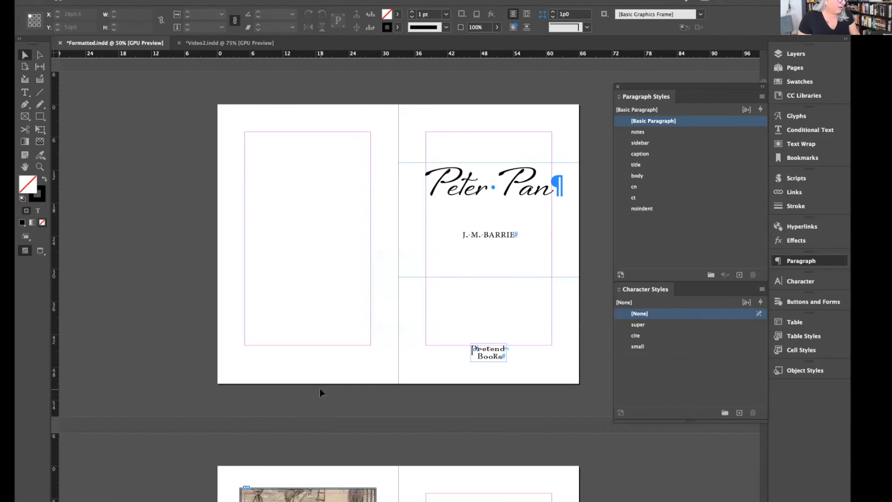
key("ctrl+s")
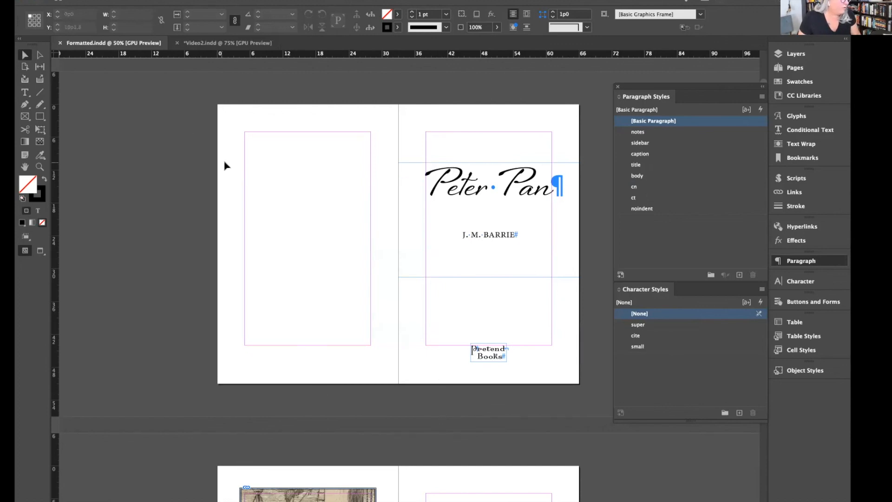